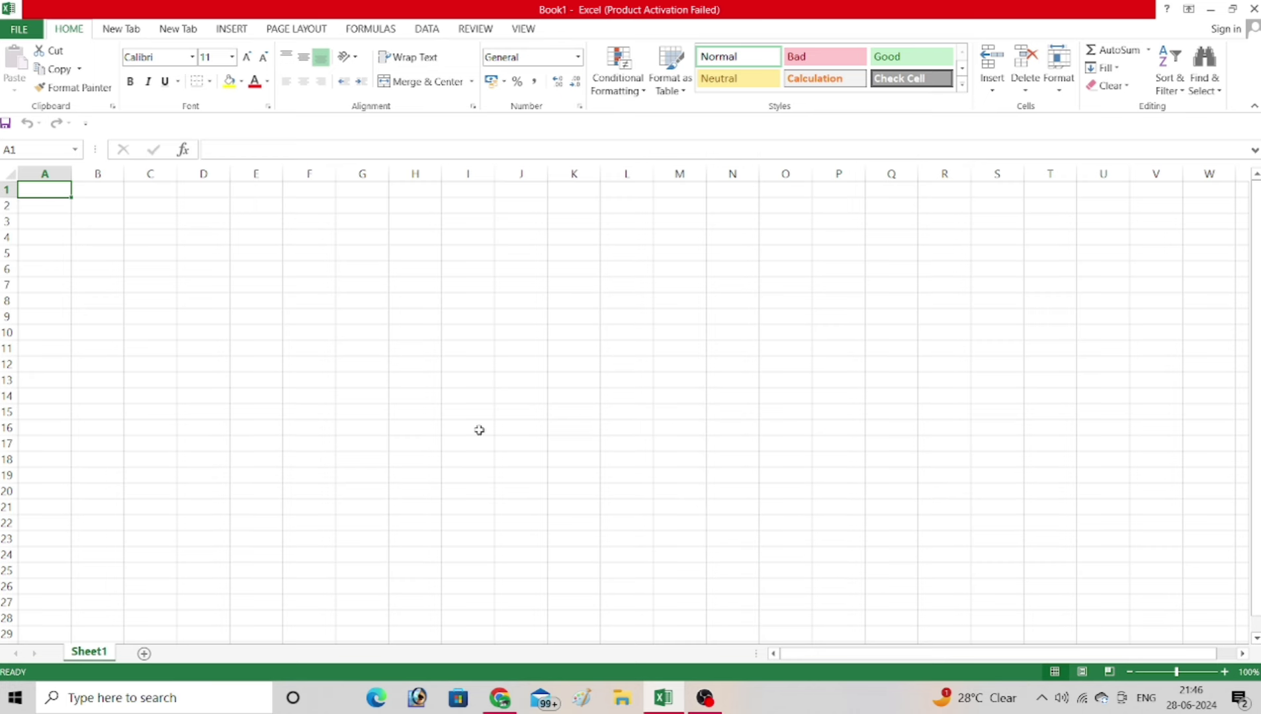
- Select columns A and B and rows 1 and 2 in turn, ending back on cell A1
left_click(60, 175)
left_click(97, 174)
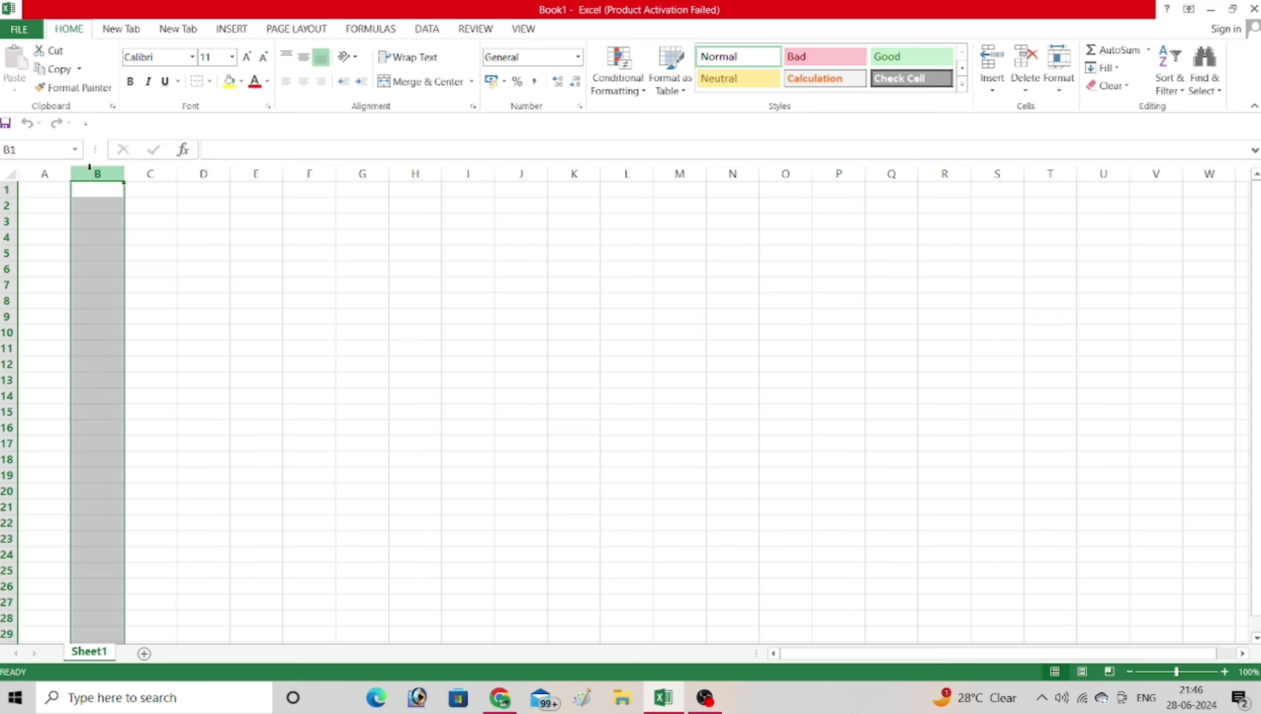
left_click(5, 189)
left_click(6, 205)
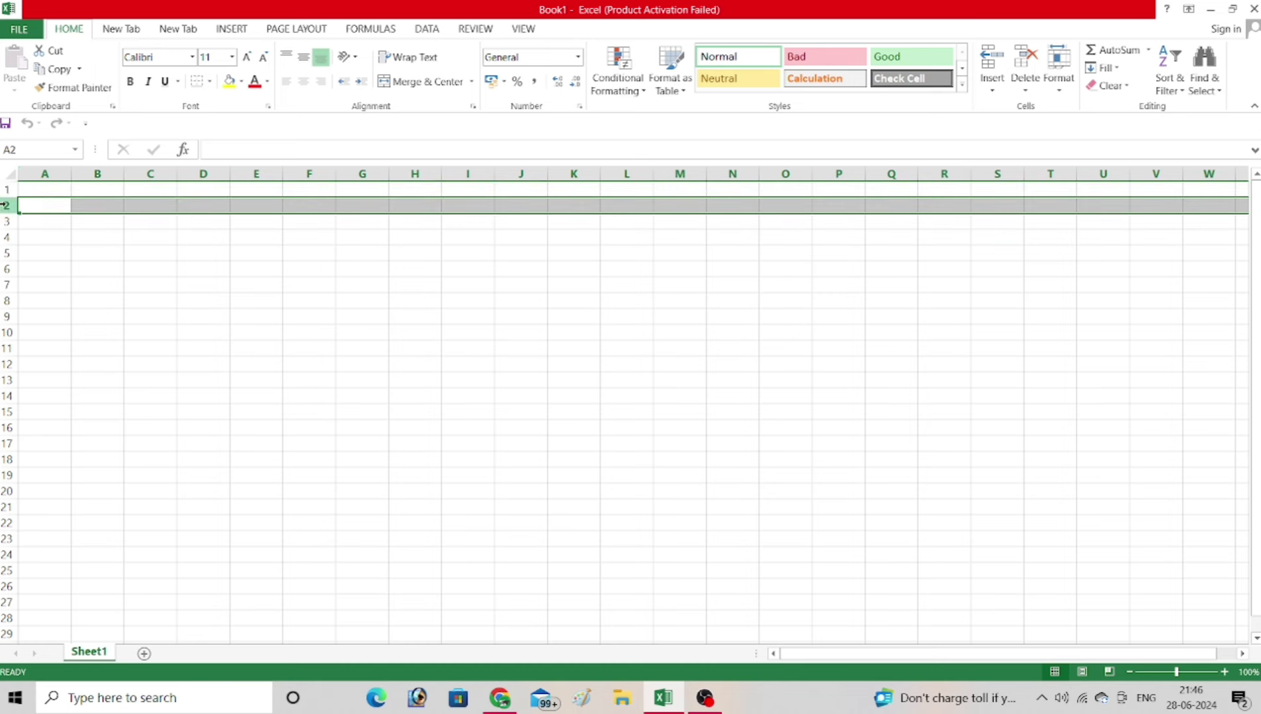
left_click(37, 173)
left_click(97, 173)
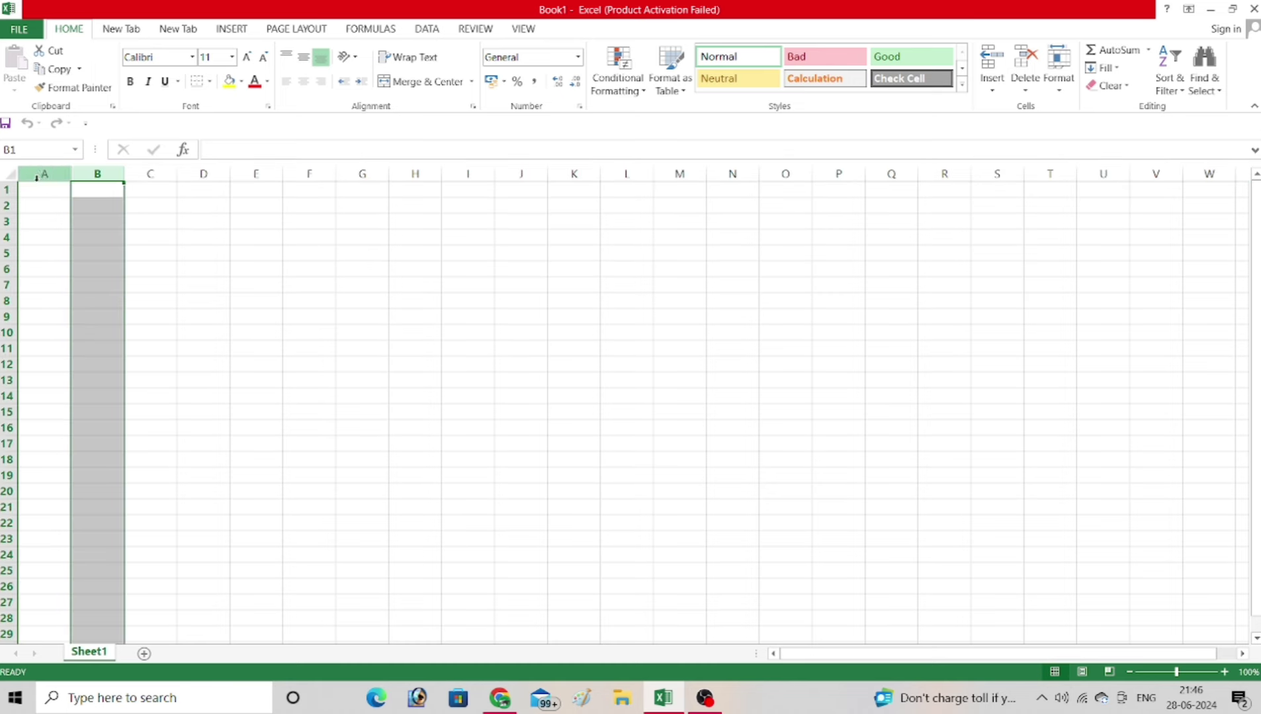
left_click(5, 190)
left_click(45, 174)
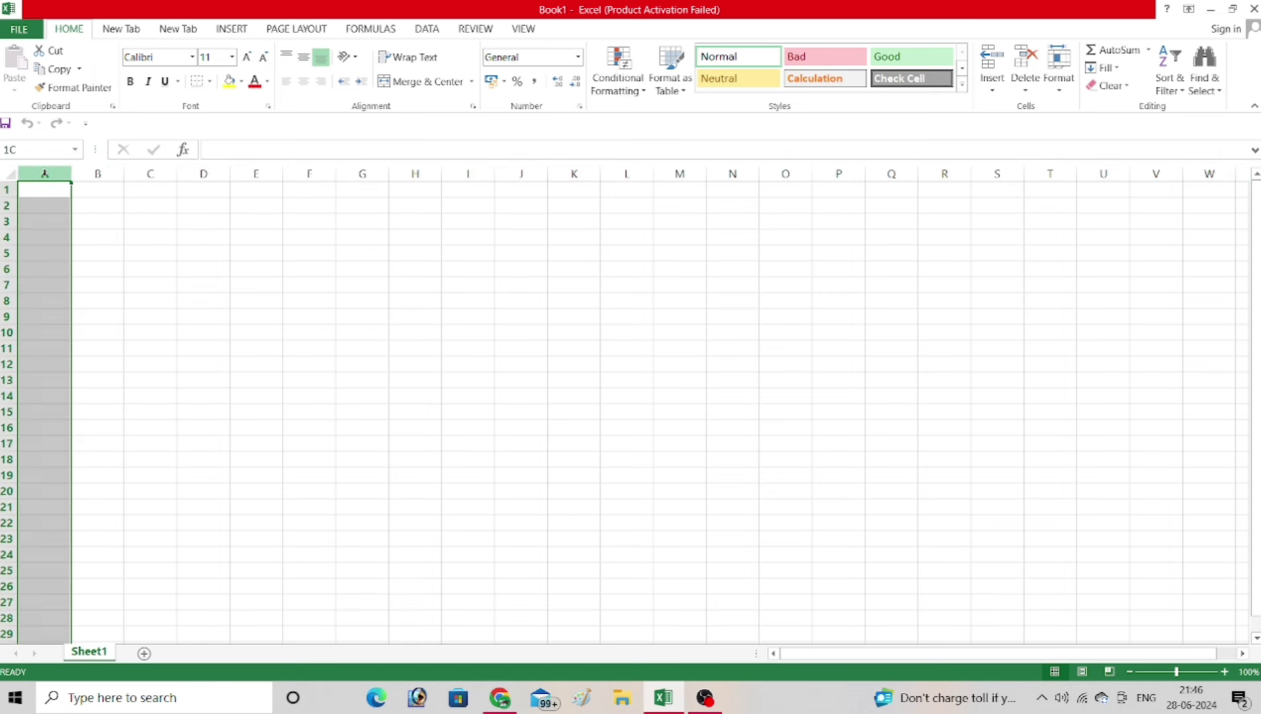
left_click(5, 189)
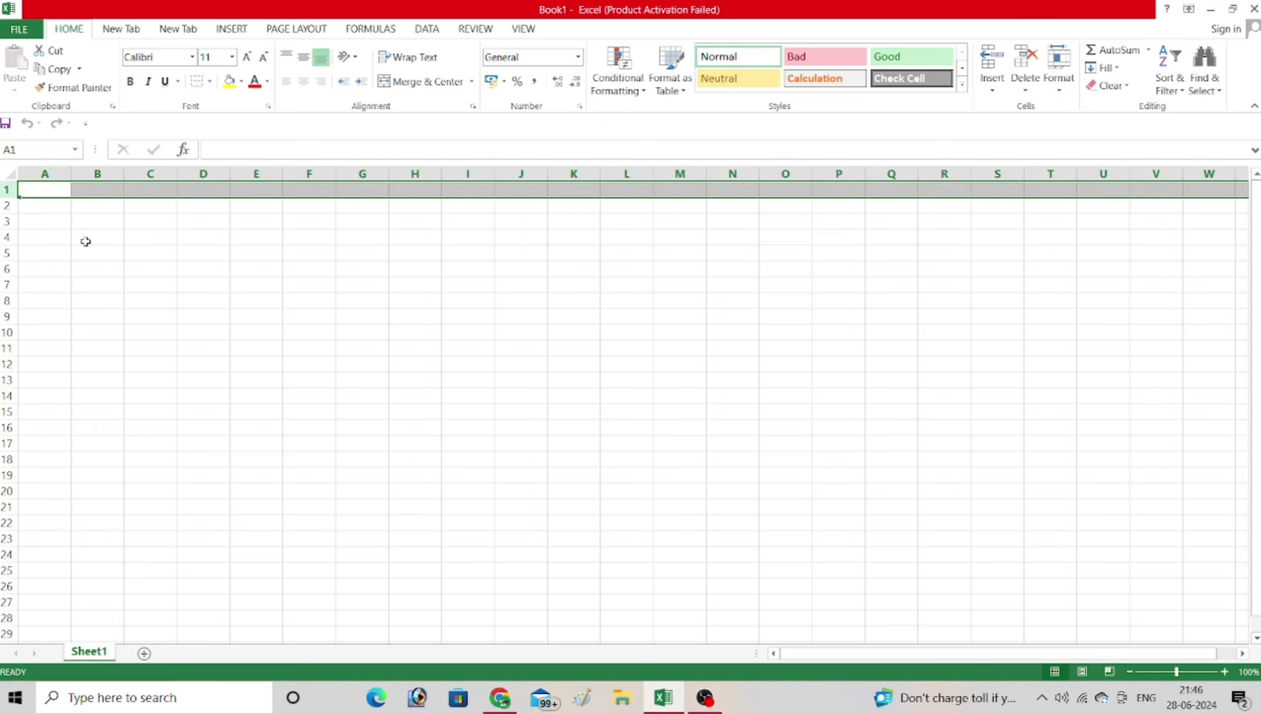
left_click(41, 191)
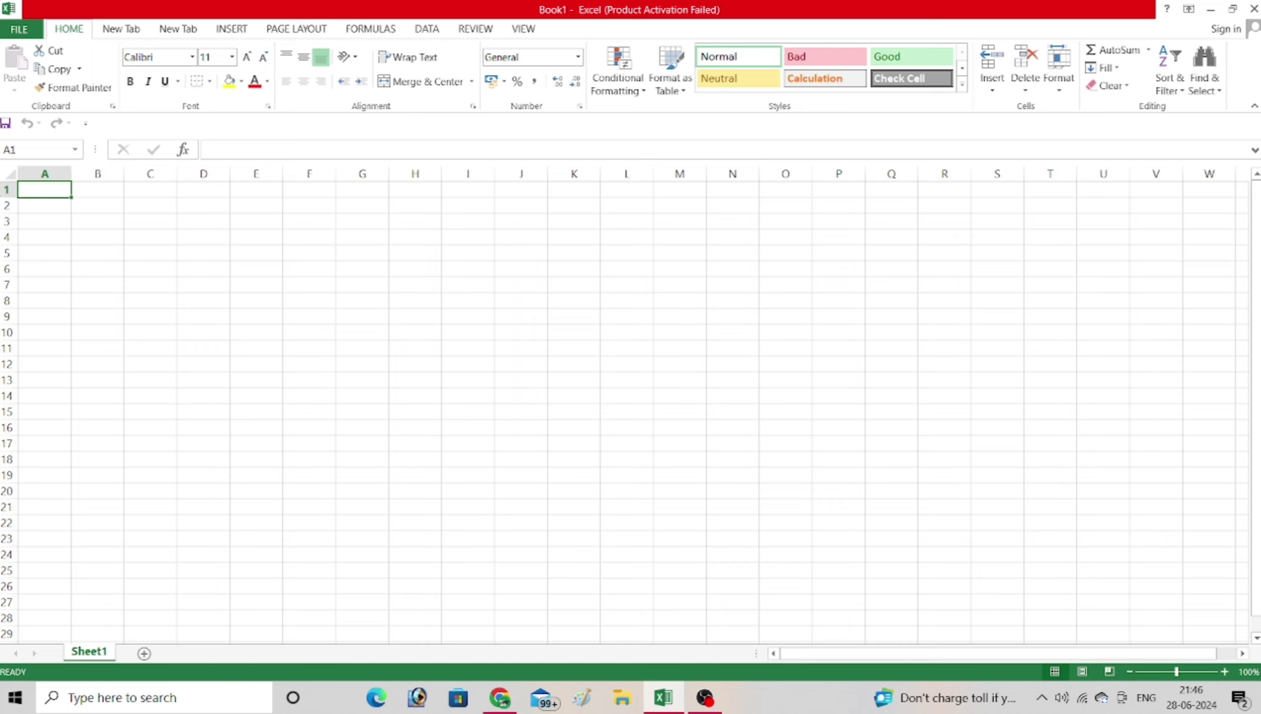
- Enter headings Roll No., Name, Hindi, English, Math, Computer and Science across A1:G1
type("Rol")
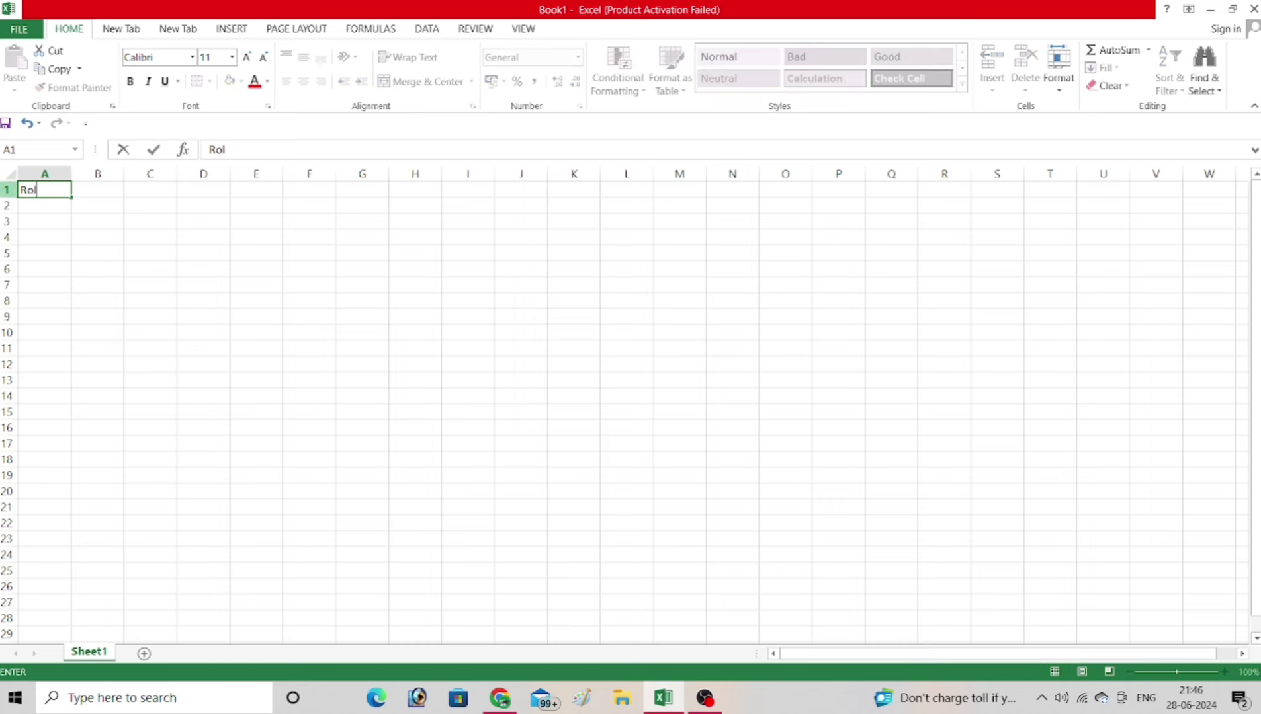
type("l No.")
key("Tab")
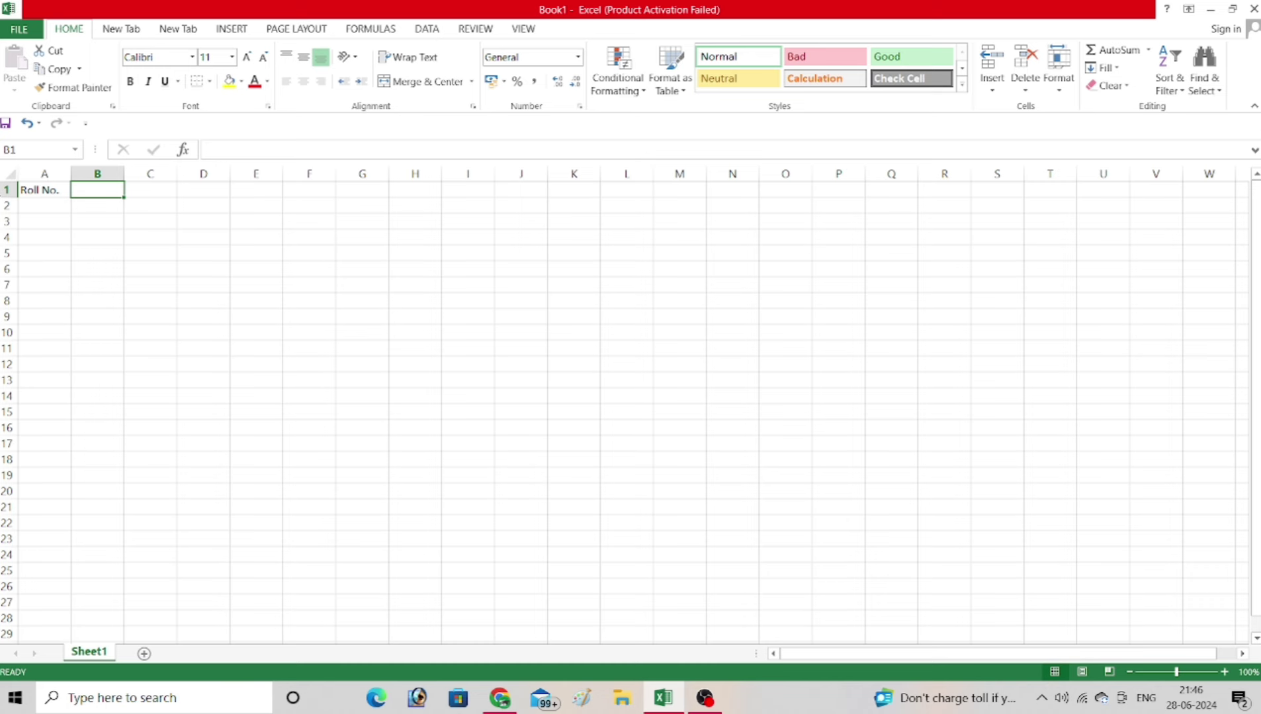
type("Na")
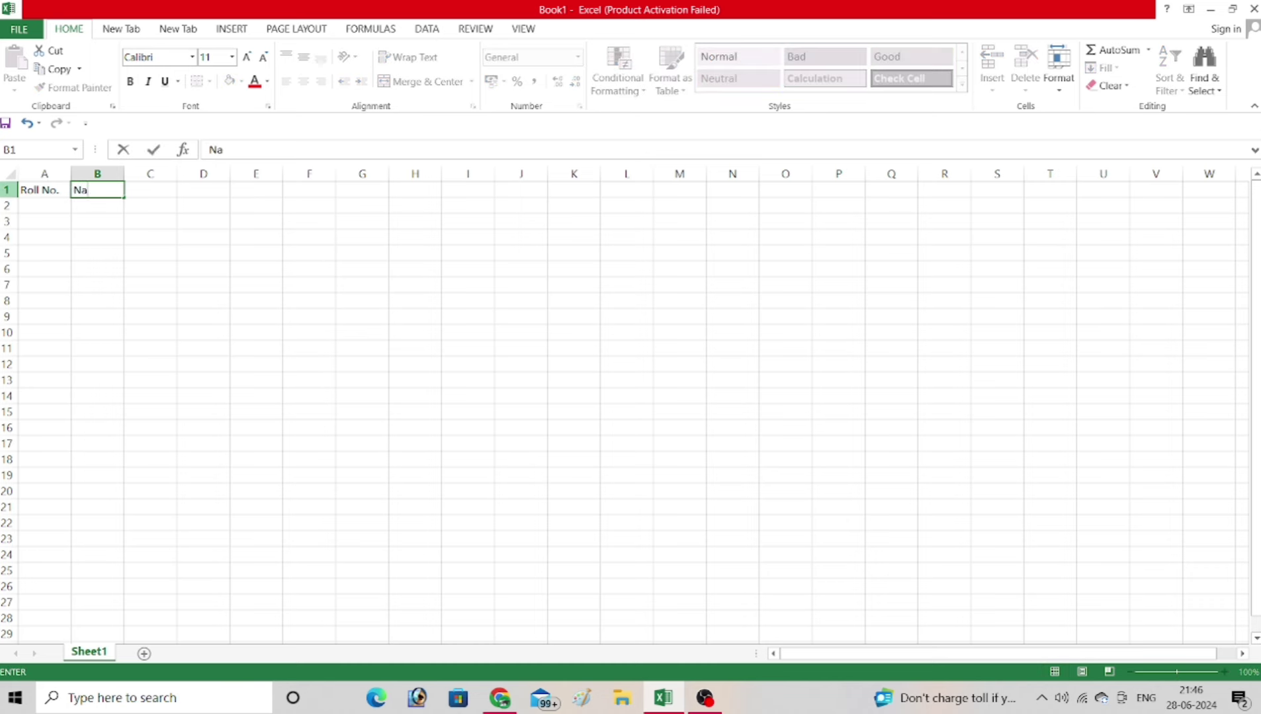
type("me")
key("Tab")
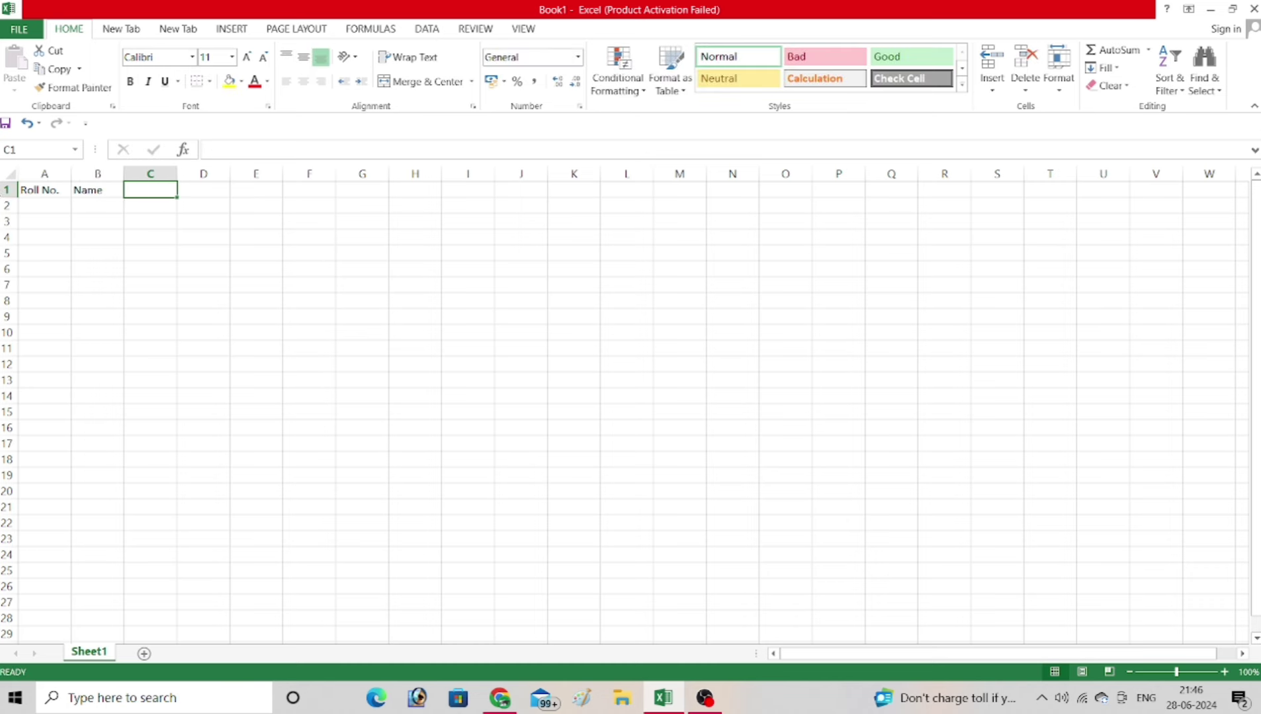
type("Hindi")
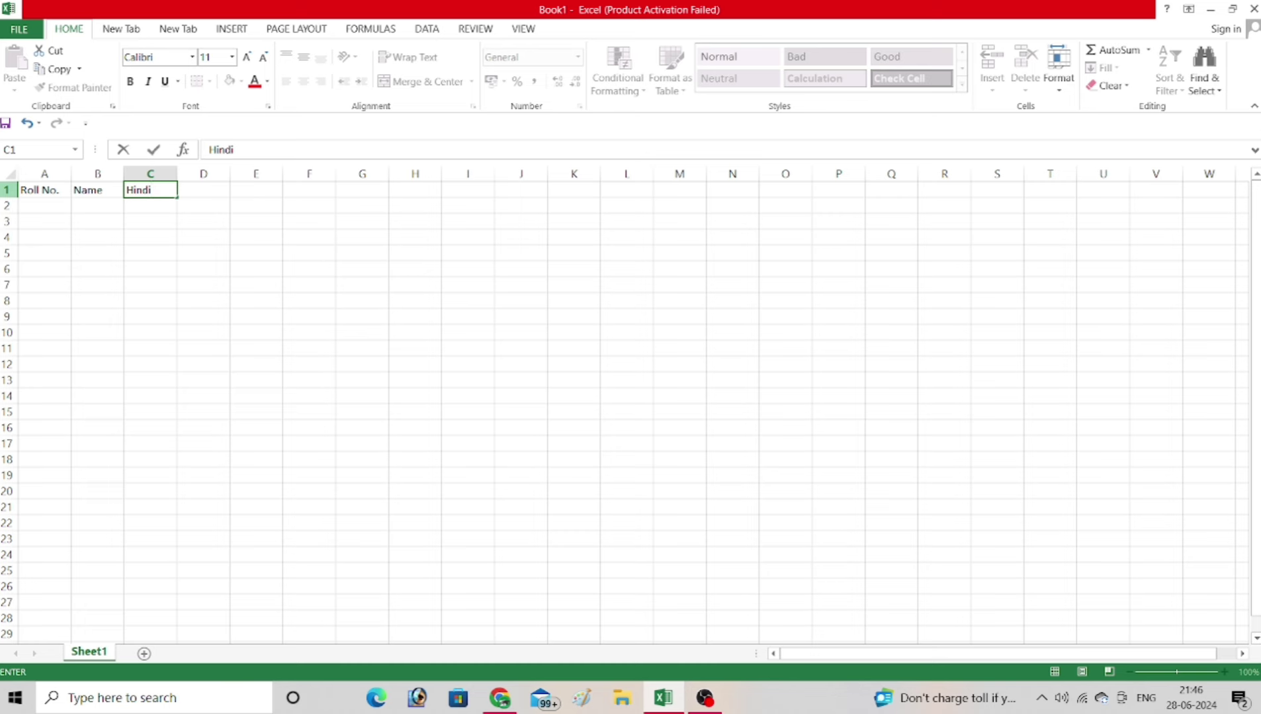
key("Tab")
type("E")
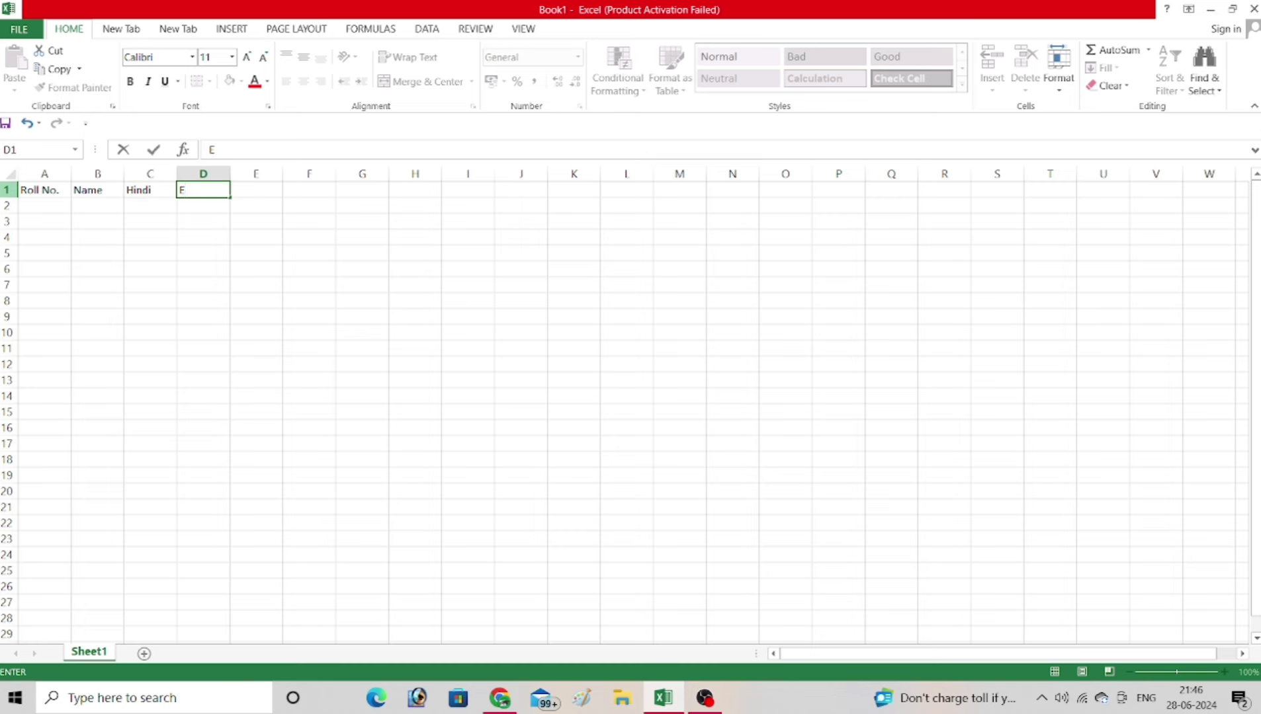
type("nglish")
key("Tab")
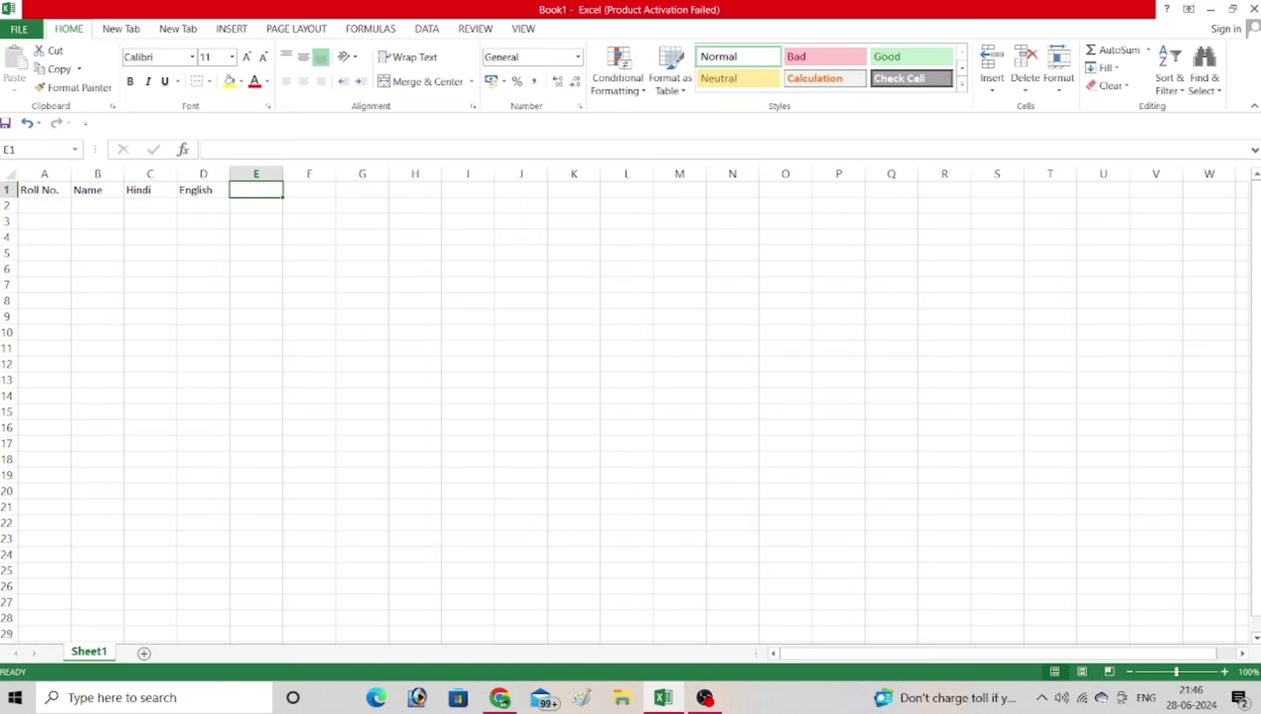
type("Math")
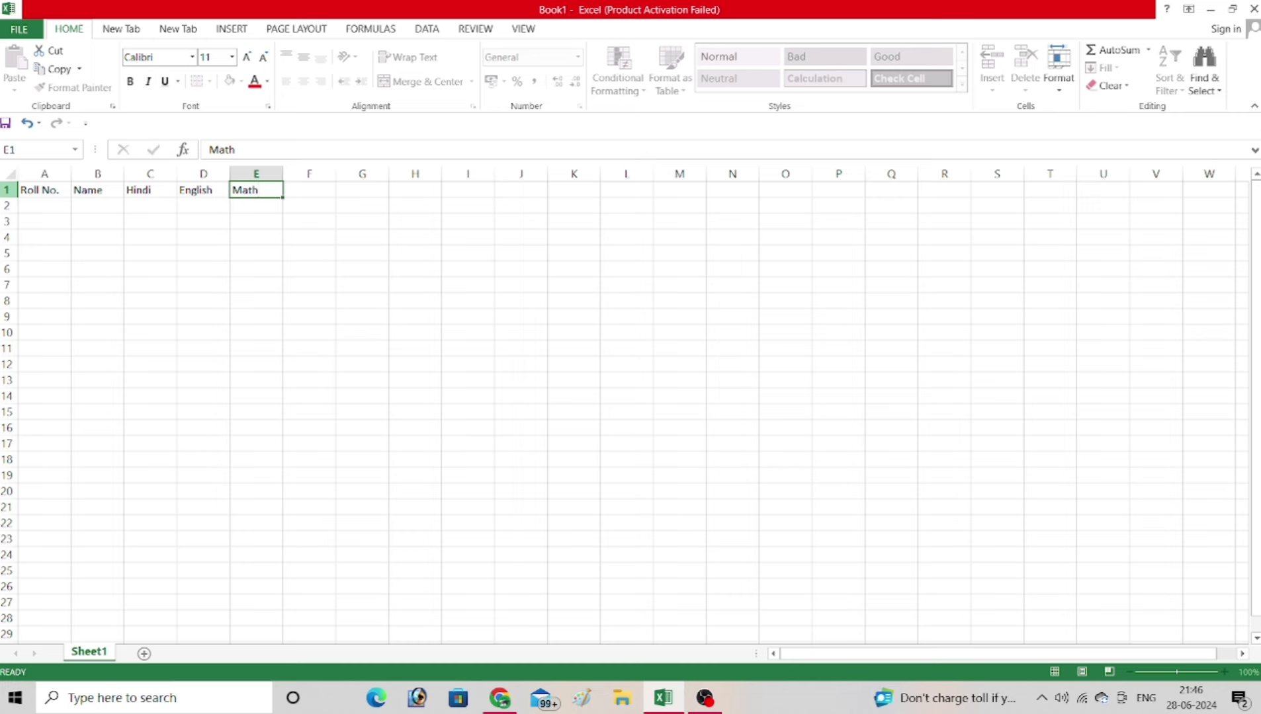
key("Tab")
type("Compute")
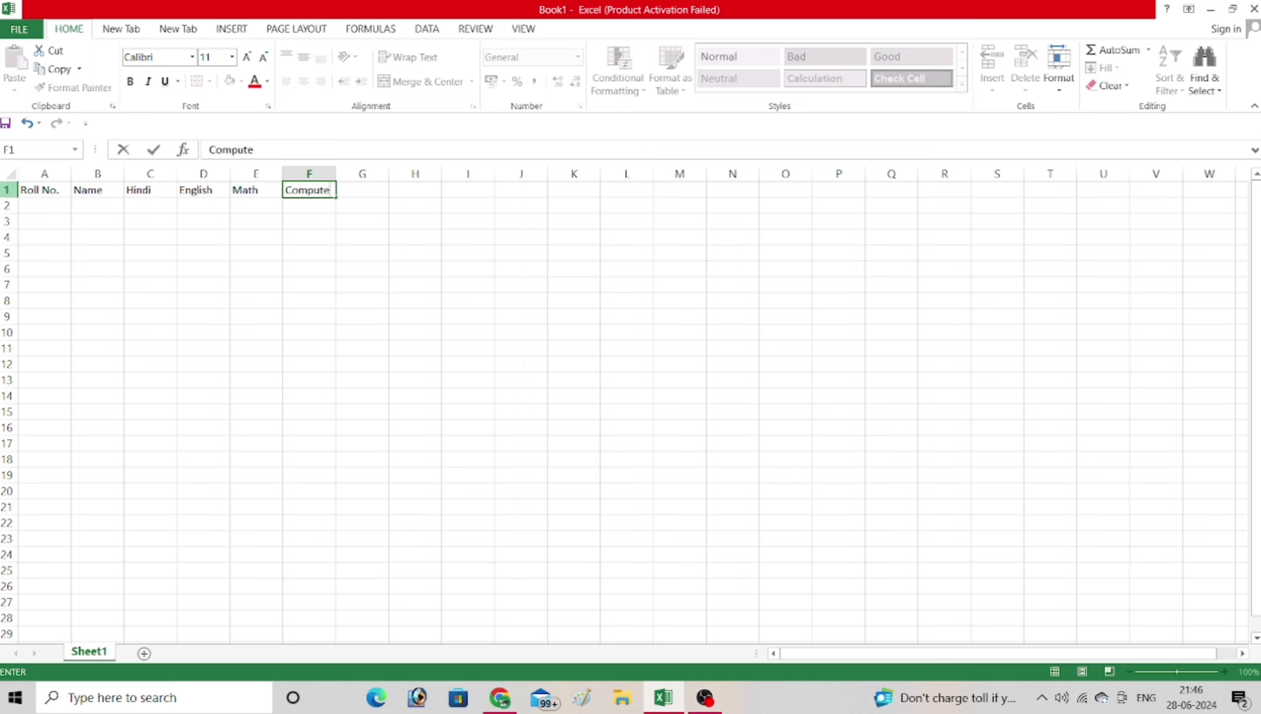
type("\\")
key("BackSpace")
type("r")
key("Tab")
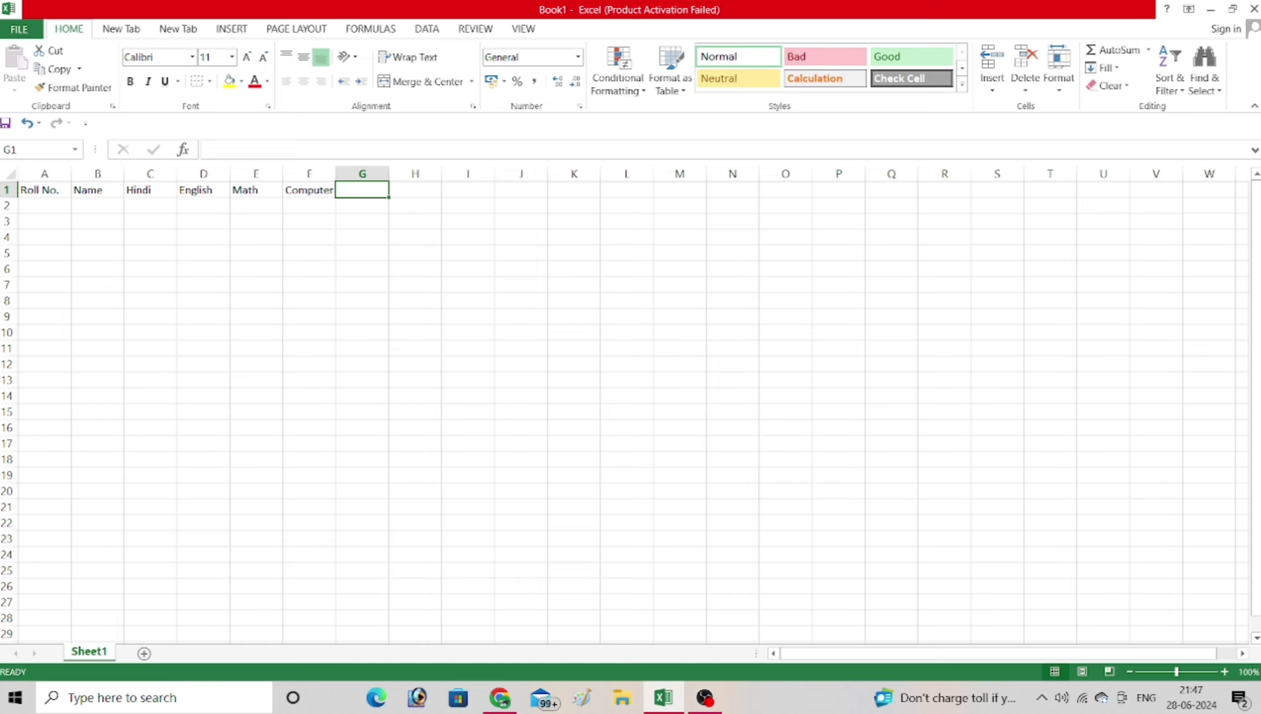
type("S")
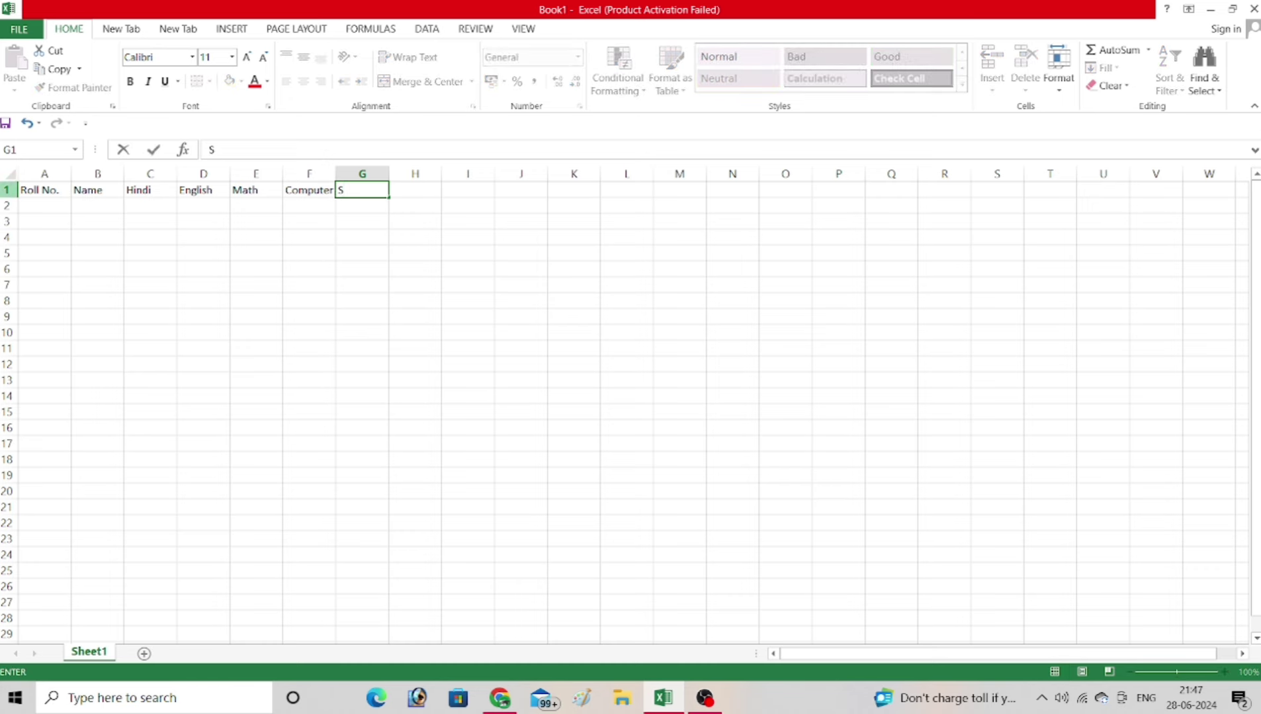
type("ci")
type("ence")
key("Tab")
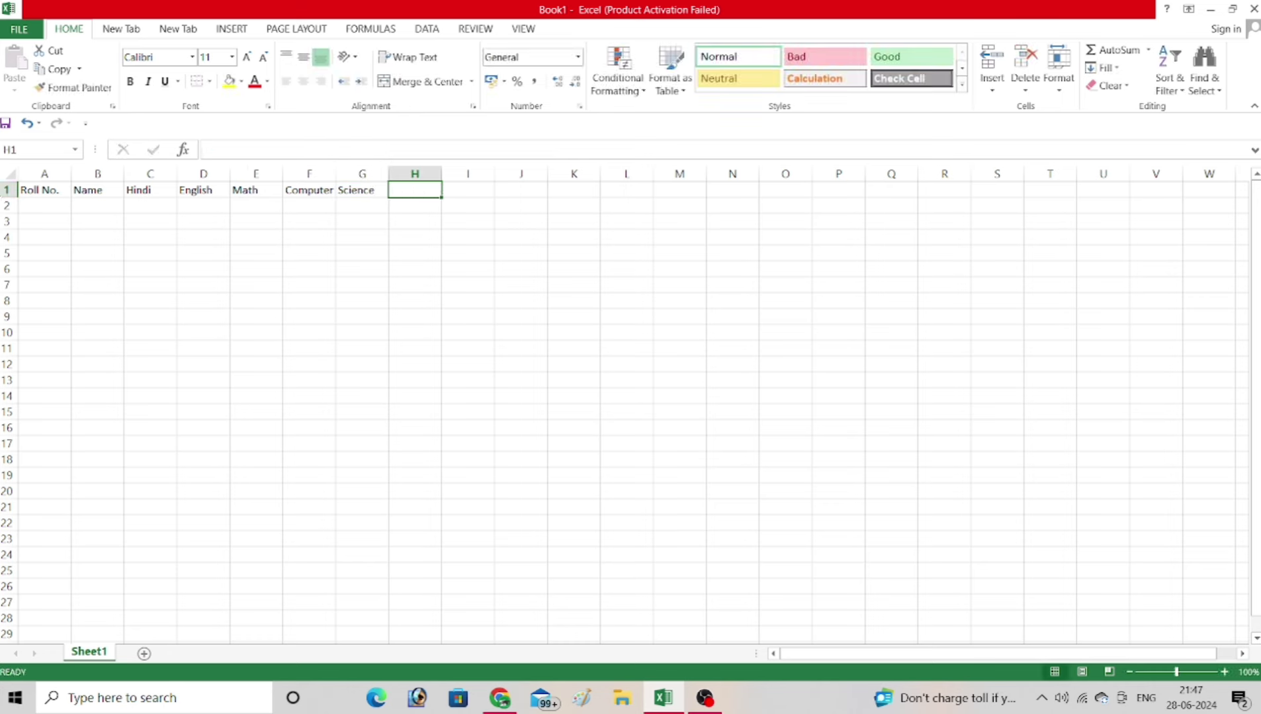
- Add headings Total, Maximum, Minimum, Average, Result, Grade and Rank in H1:N1
type("Total")
key("Tab")
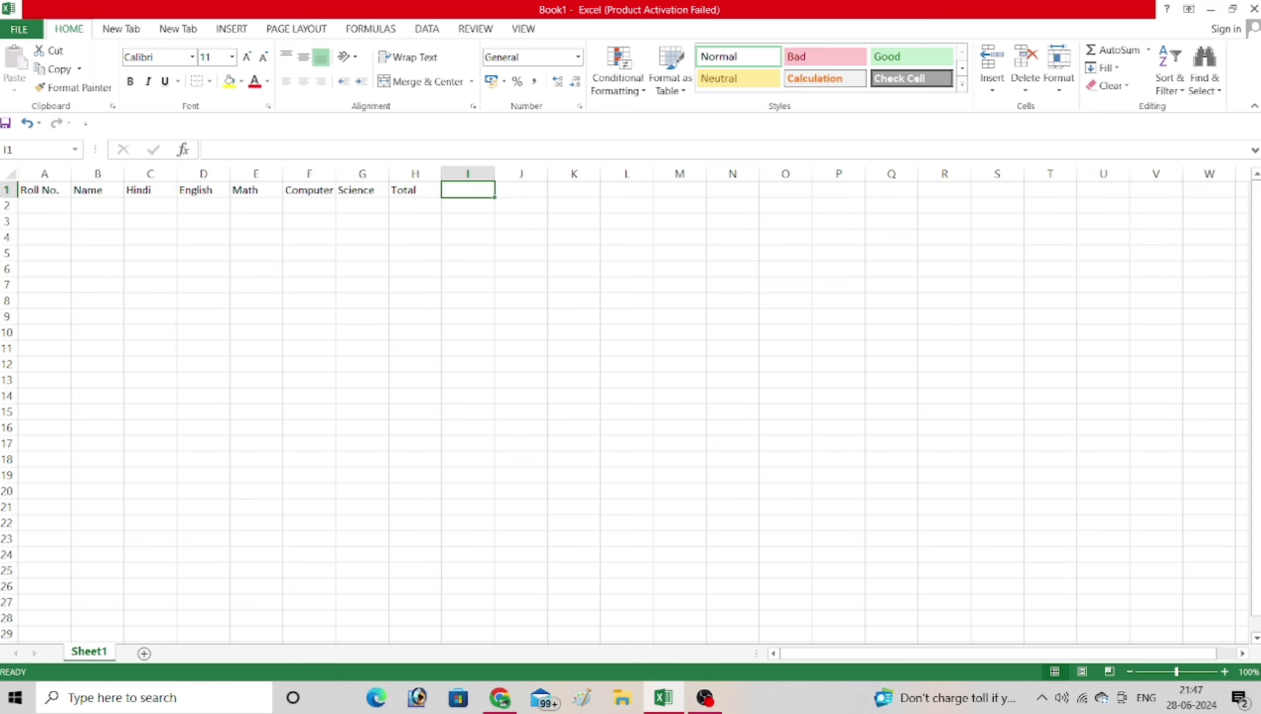
type("Ma")
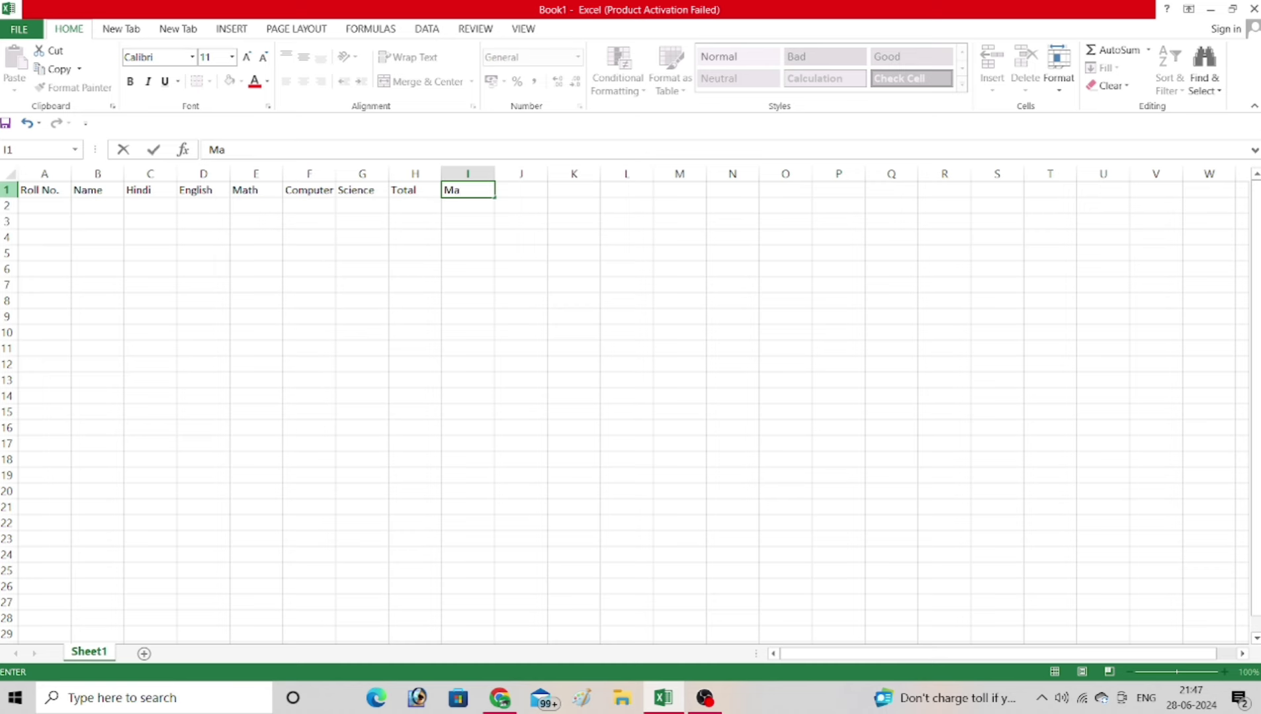
type("xim")
type("um")
key("Tab")
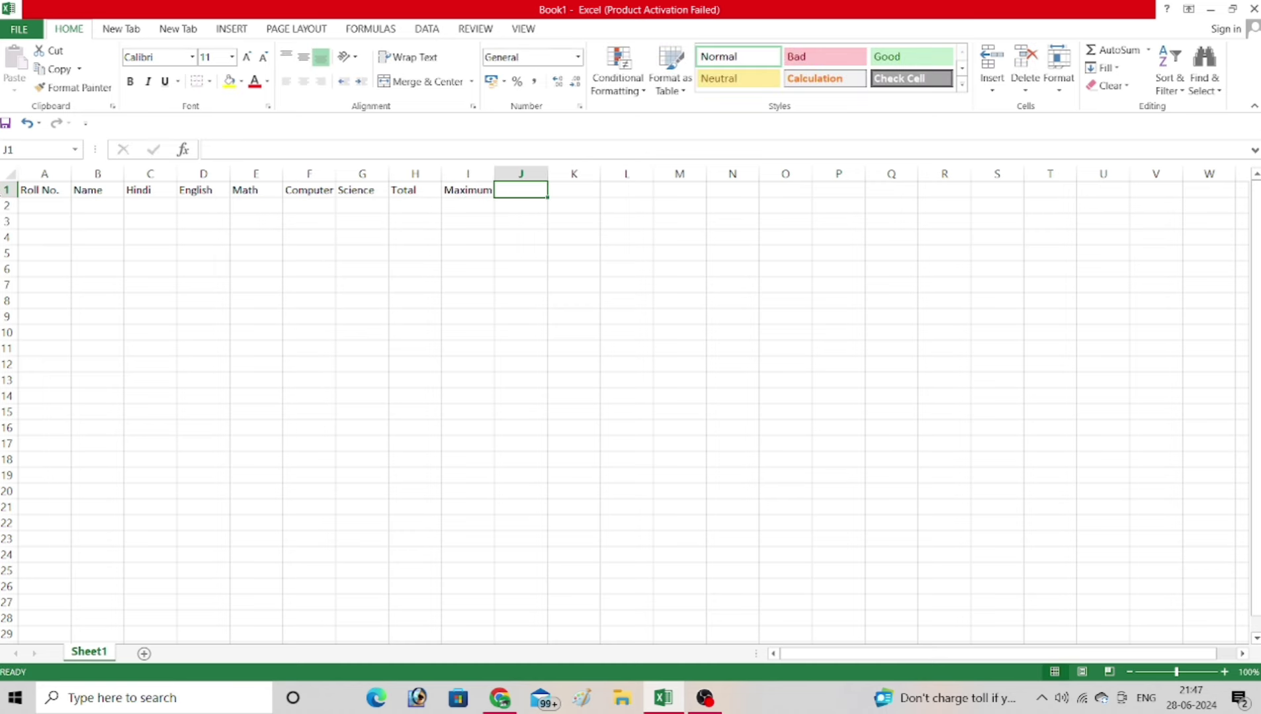
type("Minimu")
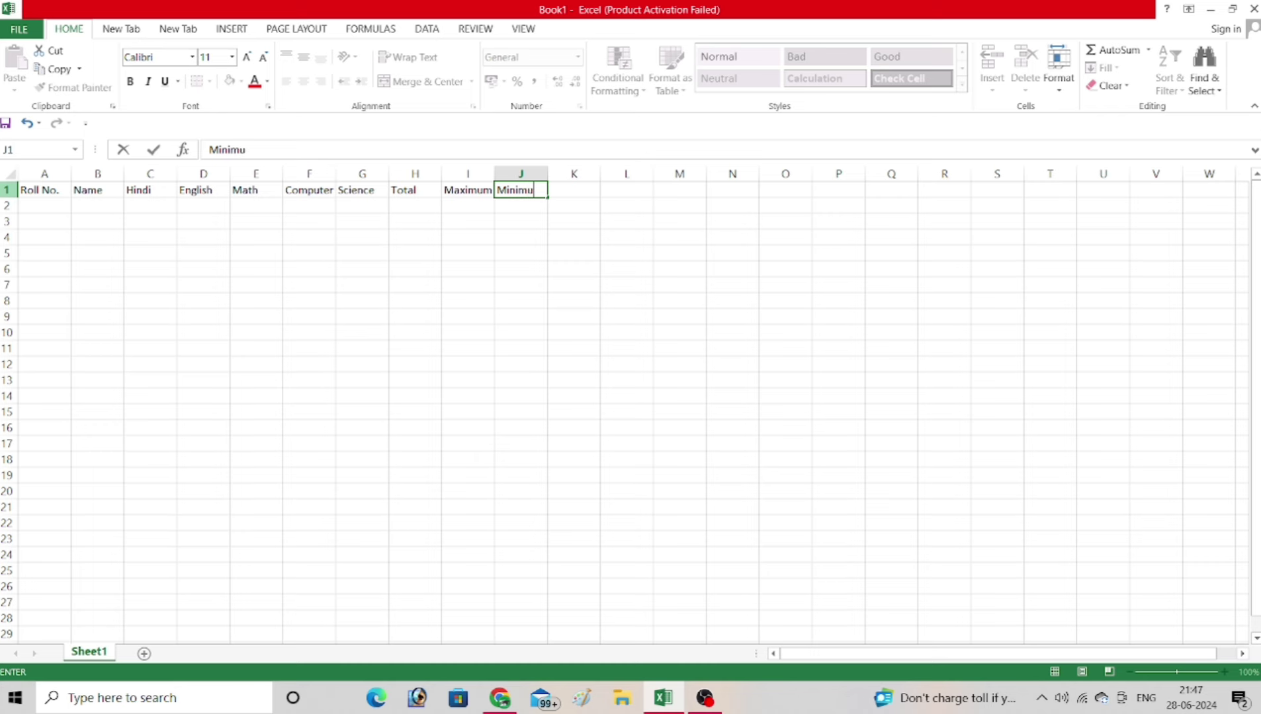
type("m")
key("Tab")
type("A")
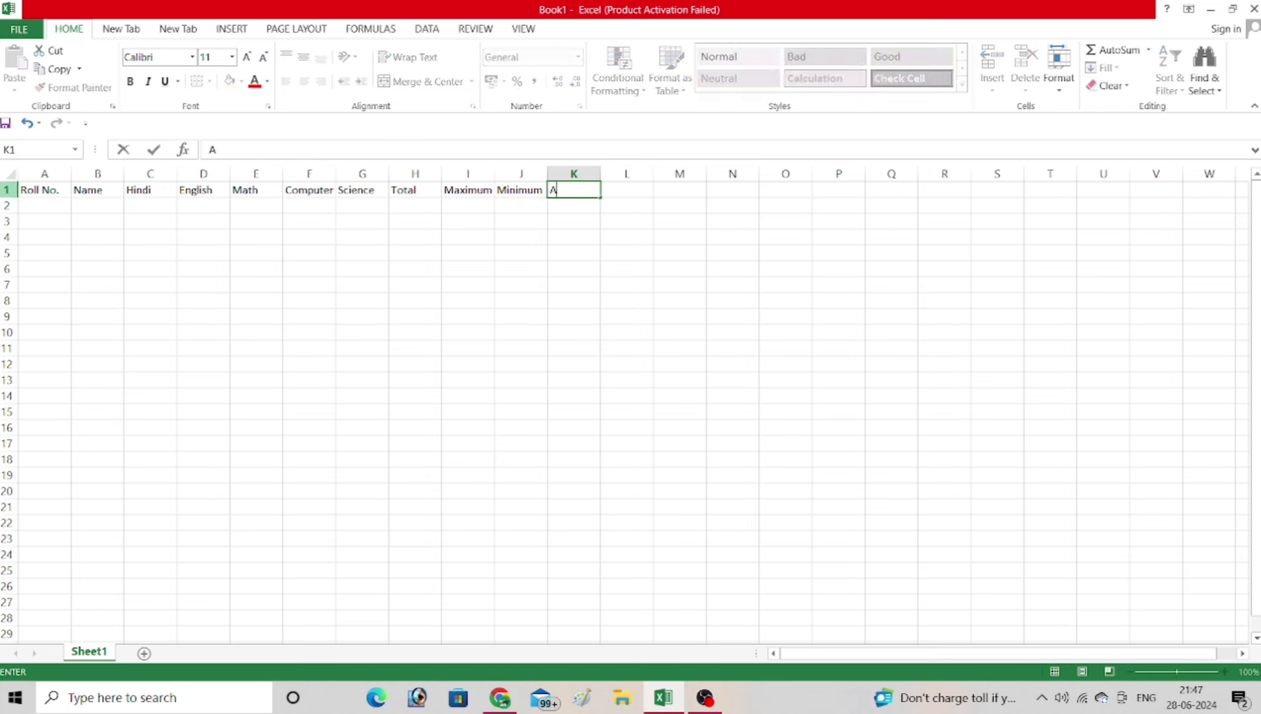
type("v")
type("erage")
key("Tab")
type("Re")
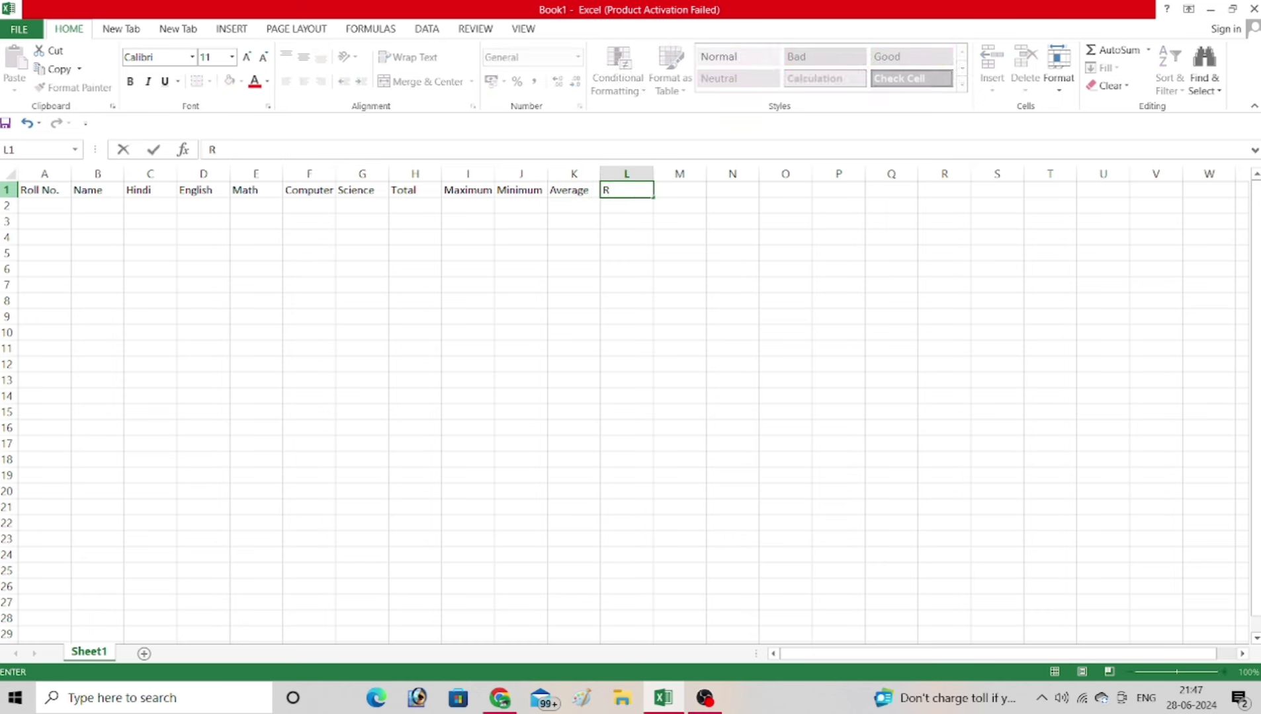
type("sult")
key("ctrl+Return")
key("Tab")
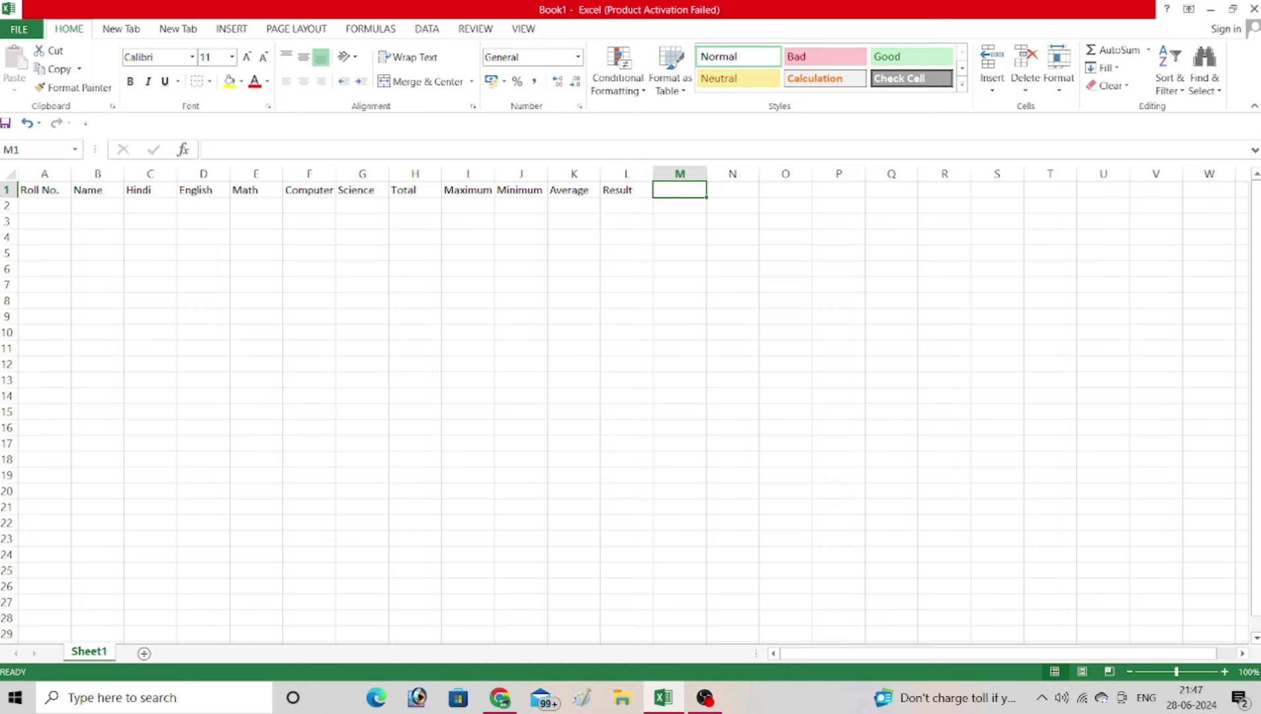
type("Grade")
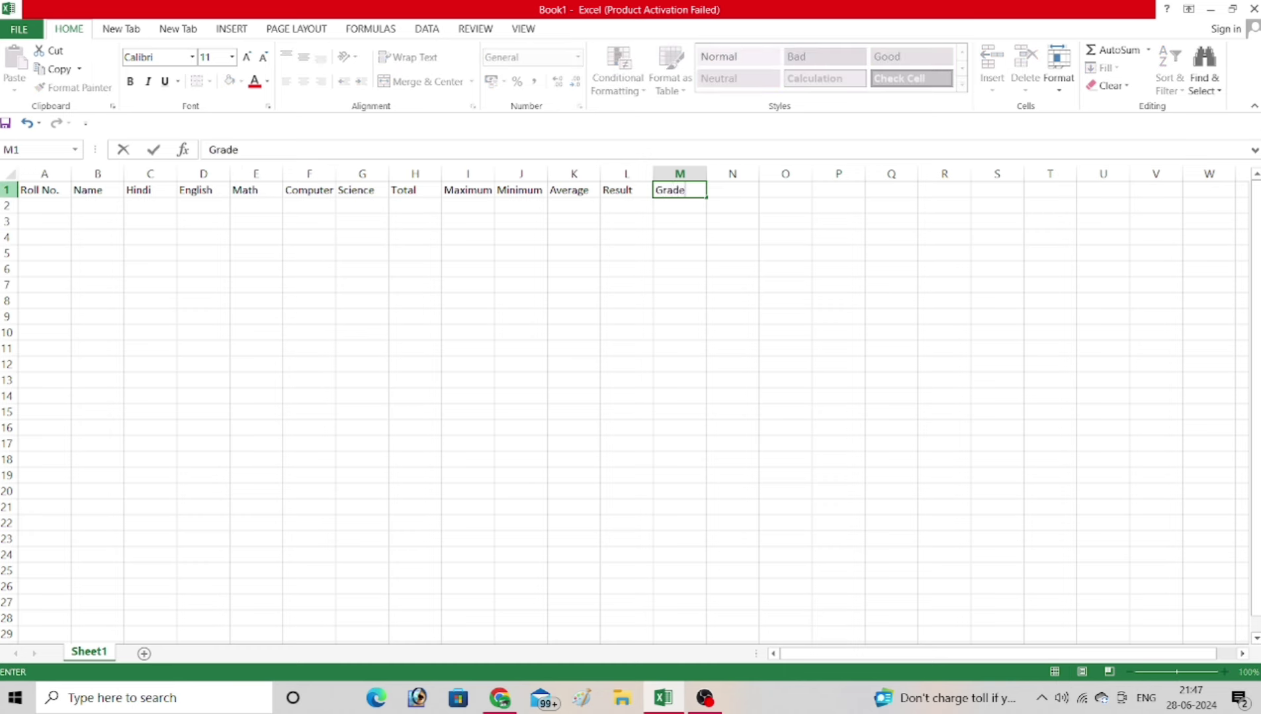
key("Tab")
type("Ran")
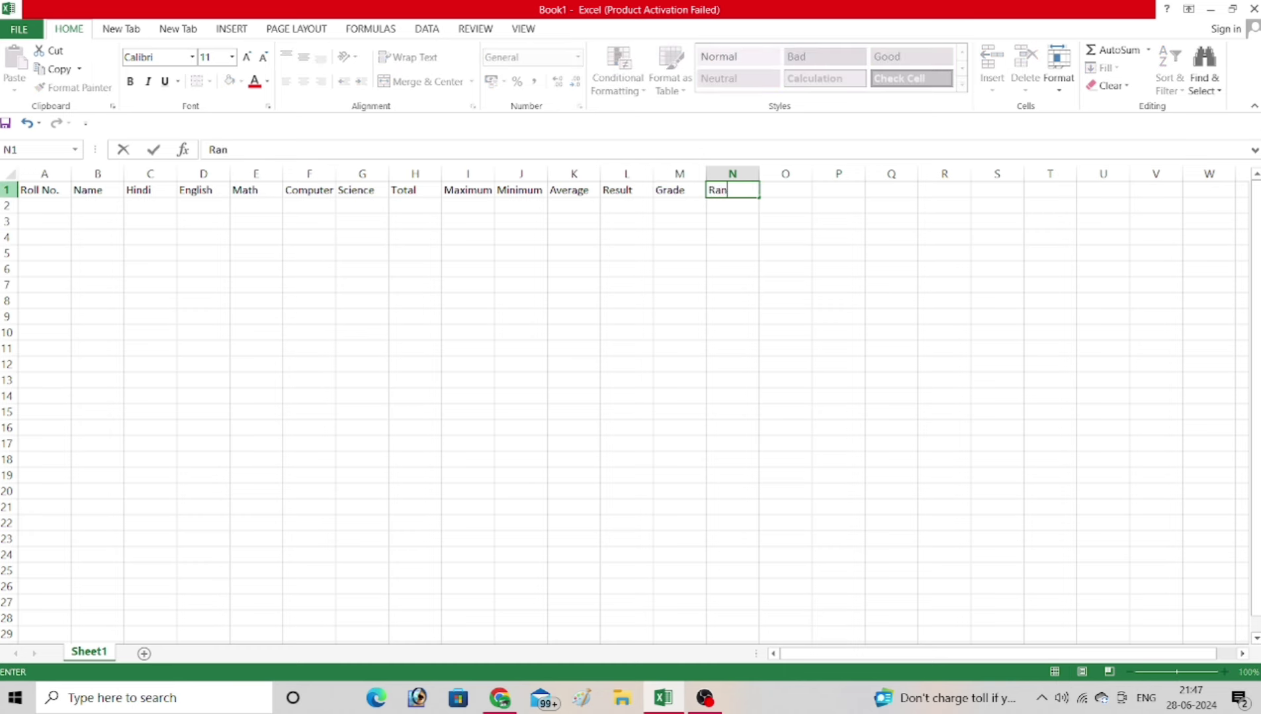
type("k")
key("Return")
key("Up")
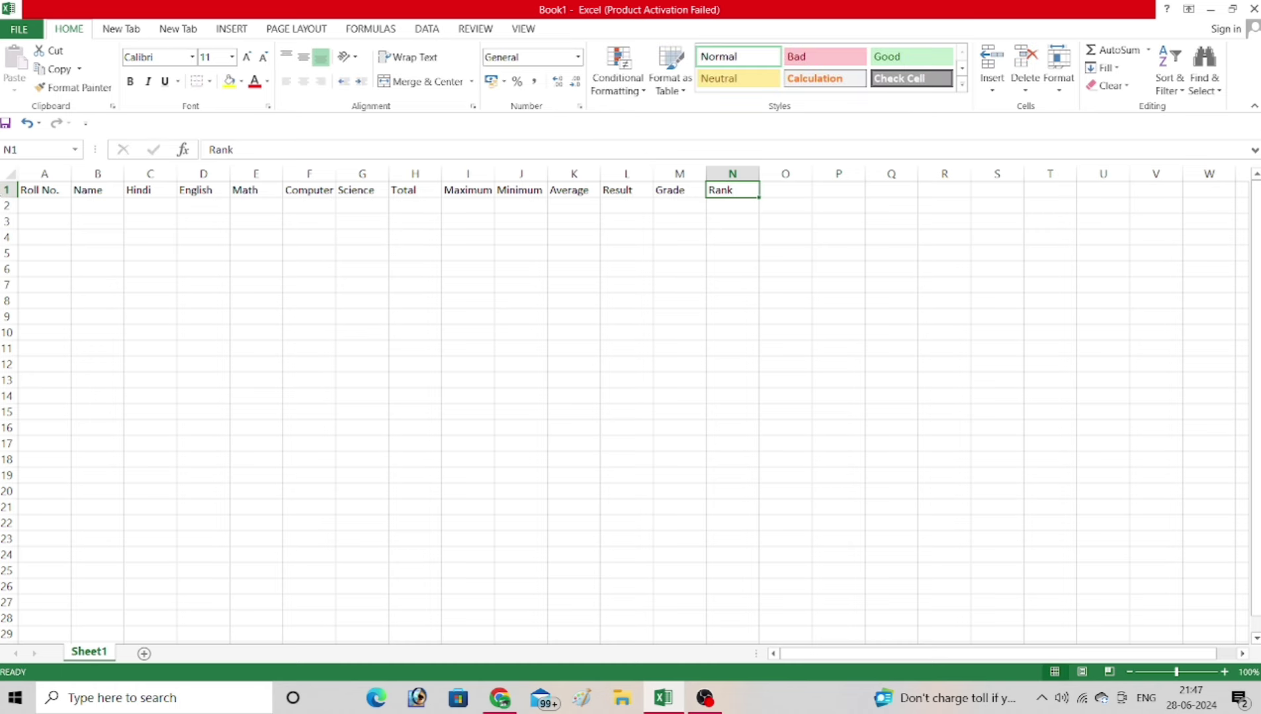
key("Left")
key("Left")
key("Left")
key("Left")
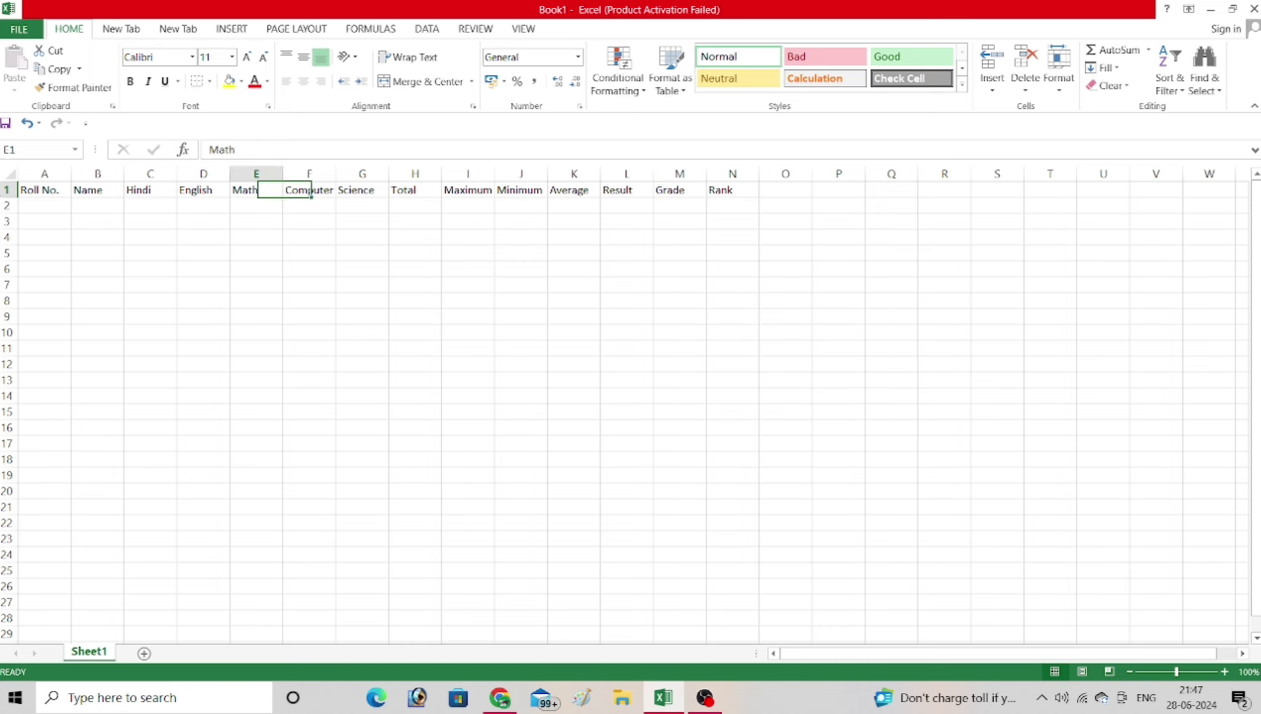
key("Left")
key("Left")
key("Left")
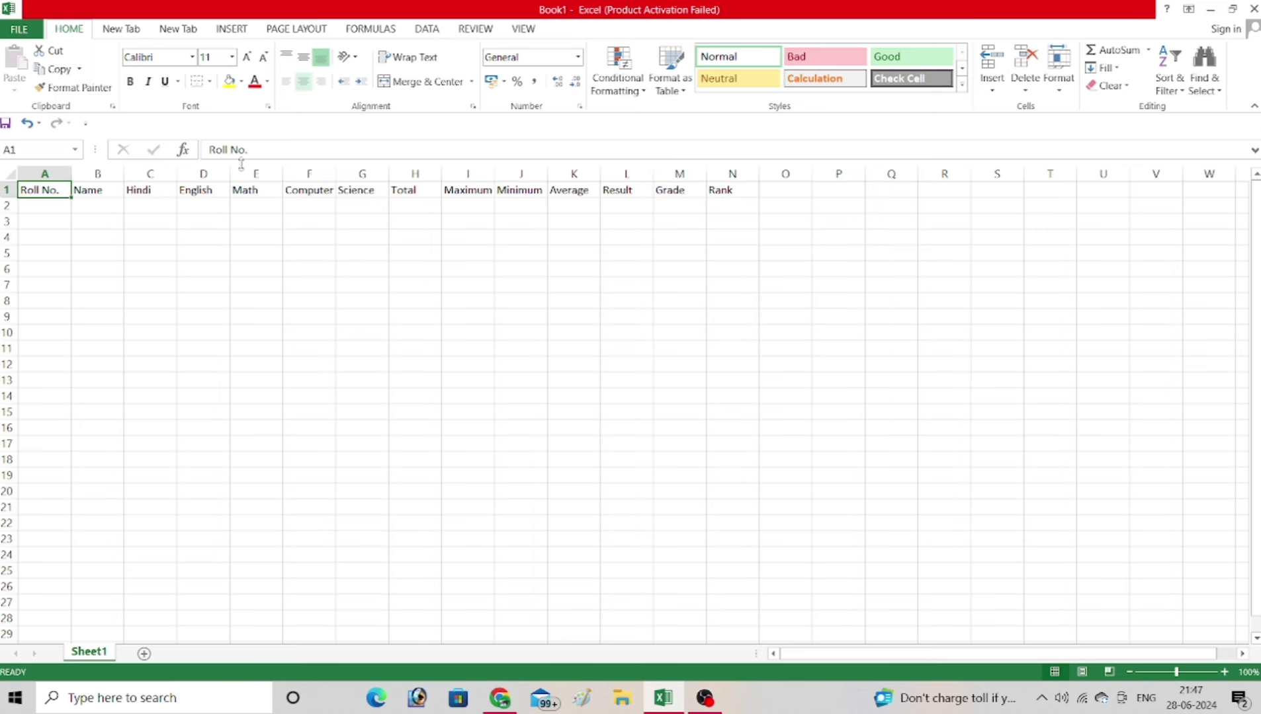
- Apply All Borders to the table range A1:N19
left_click_drag(50, 187, 720, 365)
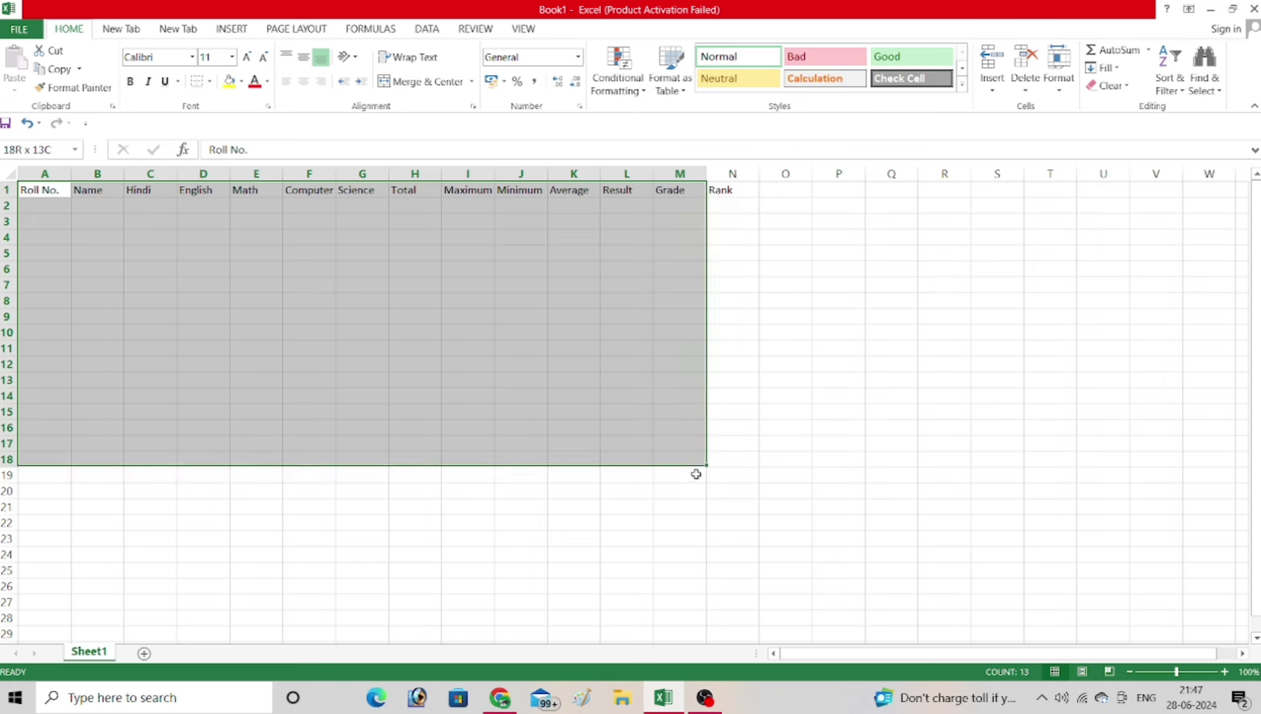
left_click_drag(721, 365, 718, 484)
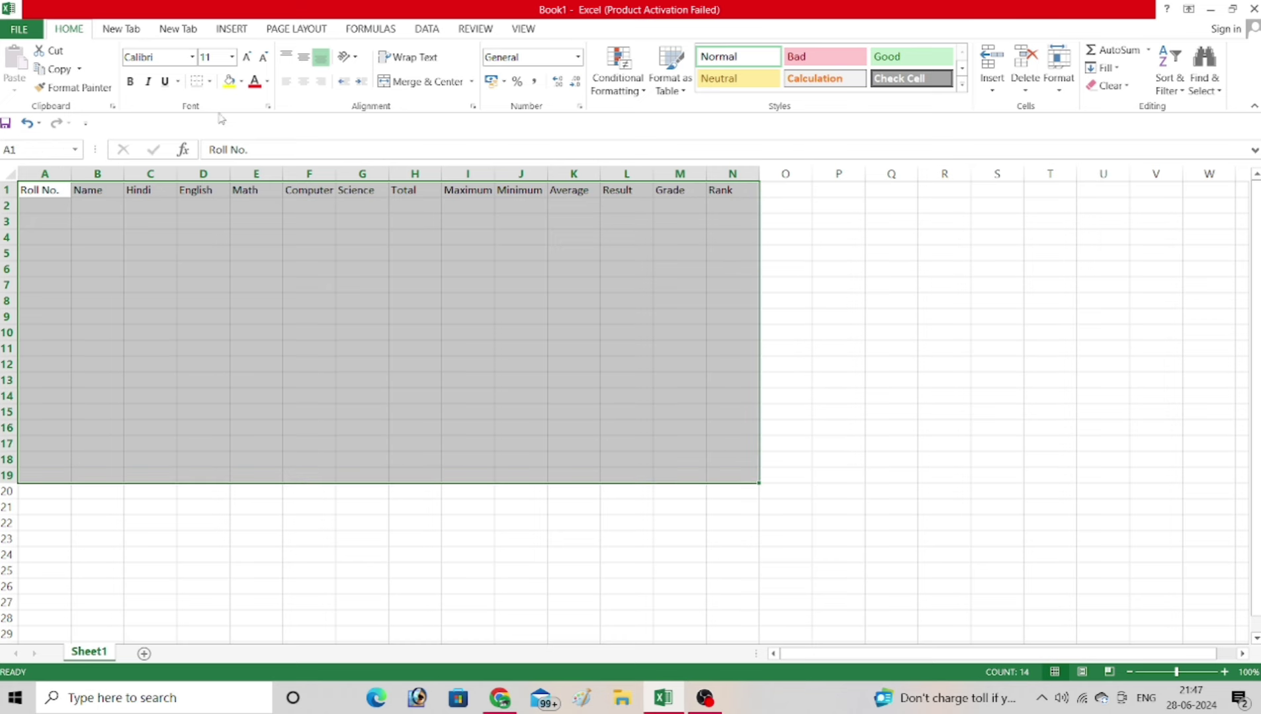
left_click(210, 81)
left_click(244, 217)
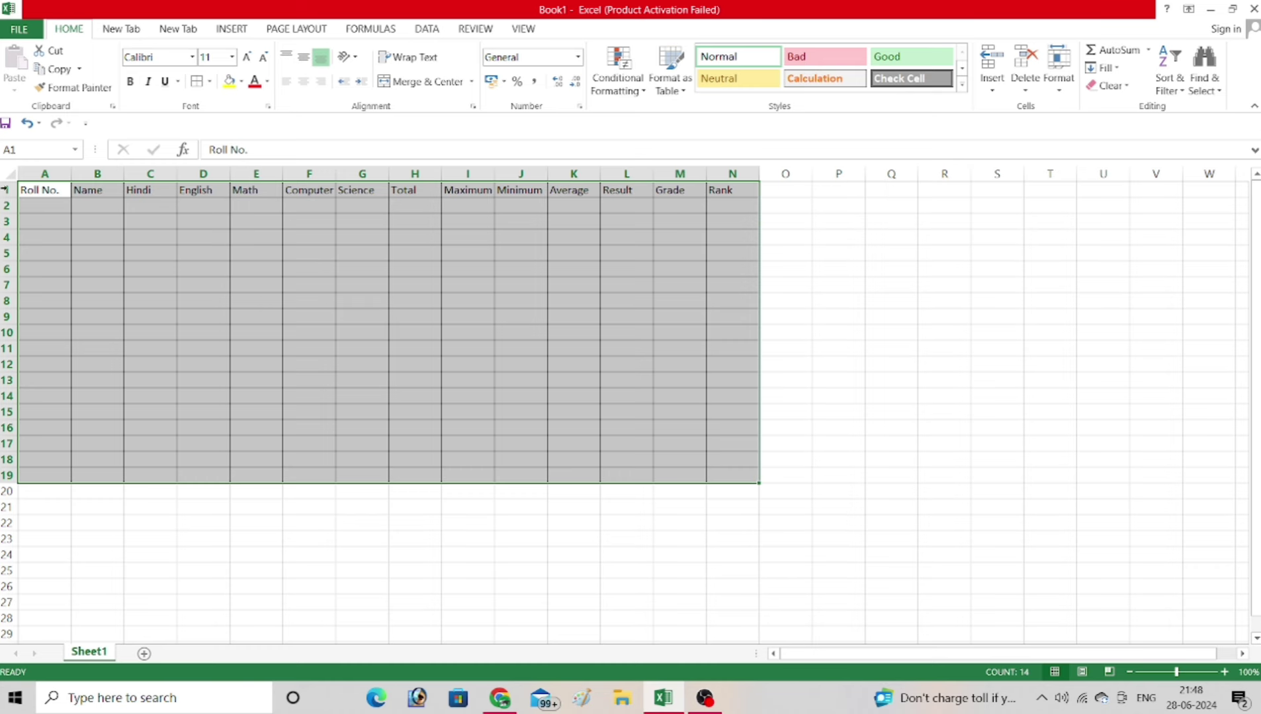
- Make the header row A1:N1 bold and centred
left_click_drag(27, 191, 714, 192)
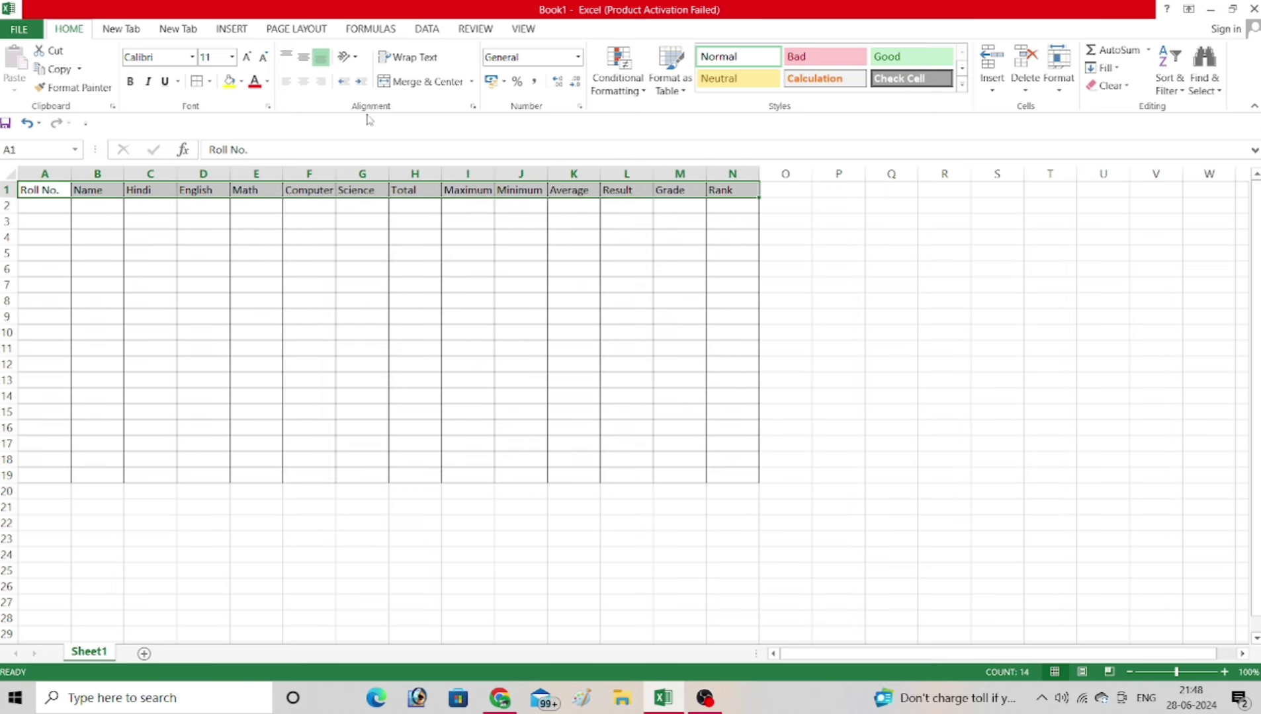
left_click(131, 82)
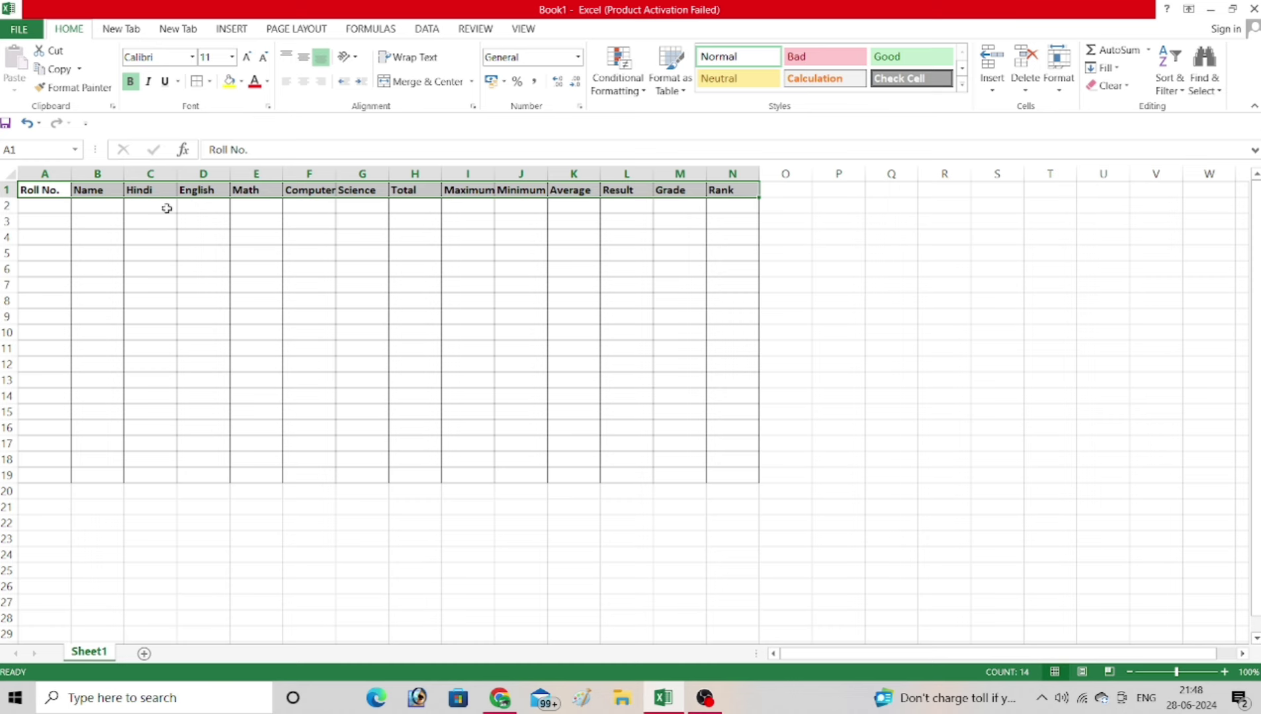
left_click(303, 84)
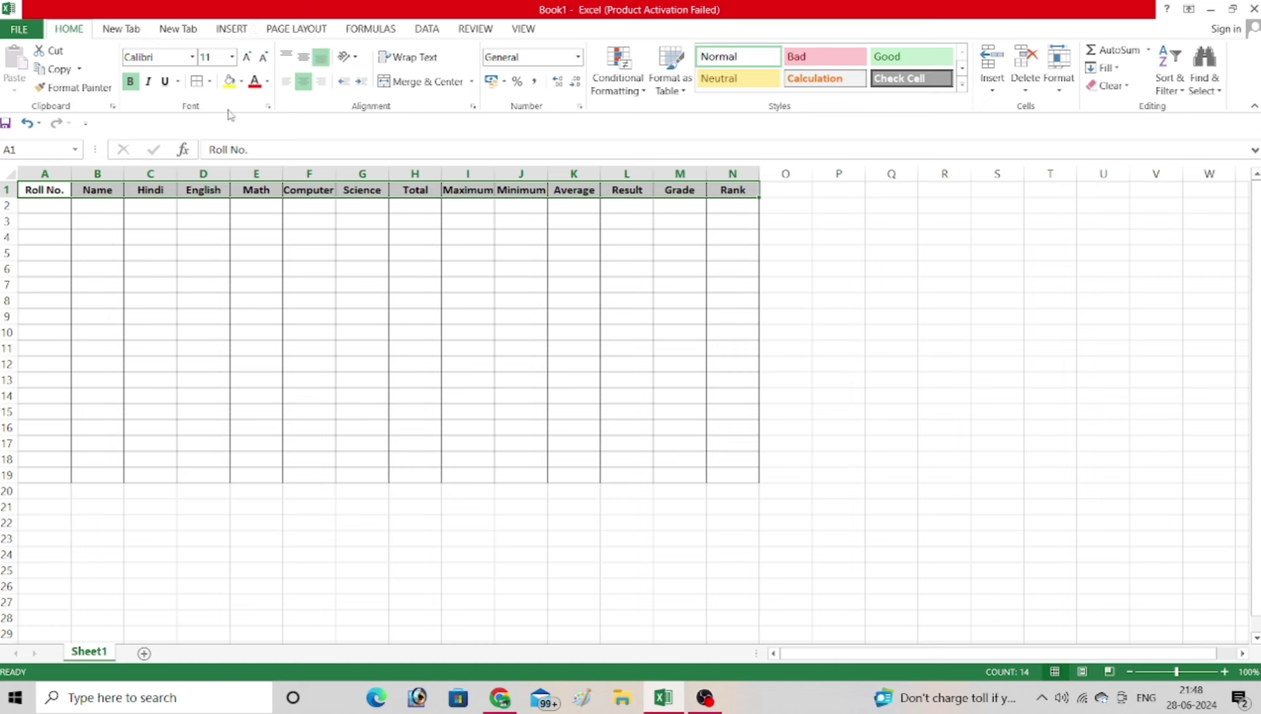
left_click(242, 82)
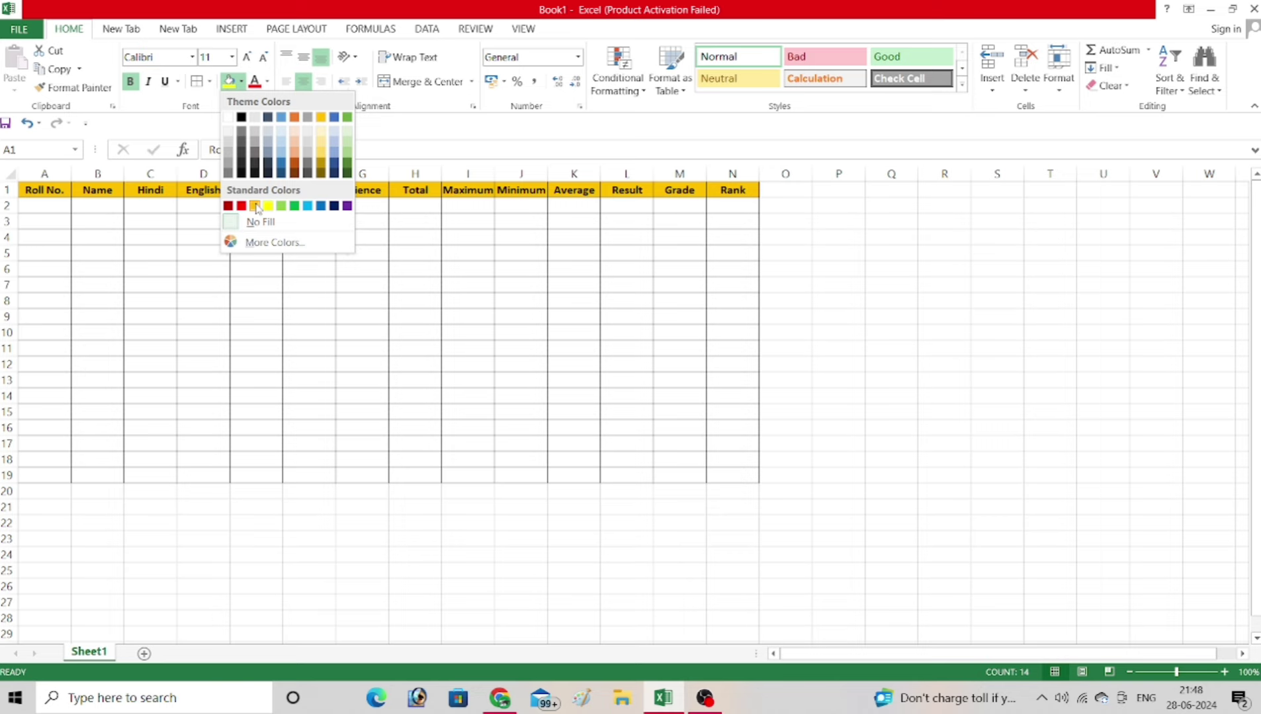
- Fill the header row orange and increase its font size to 12
left_click(255, 205)
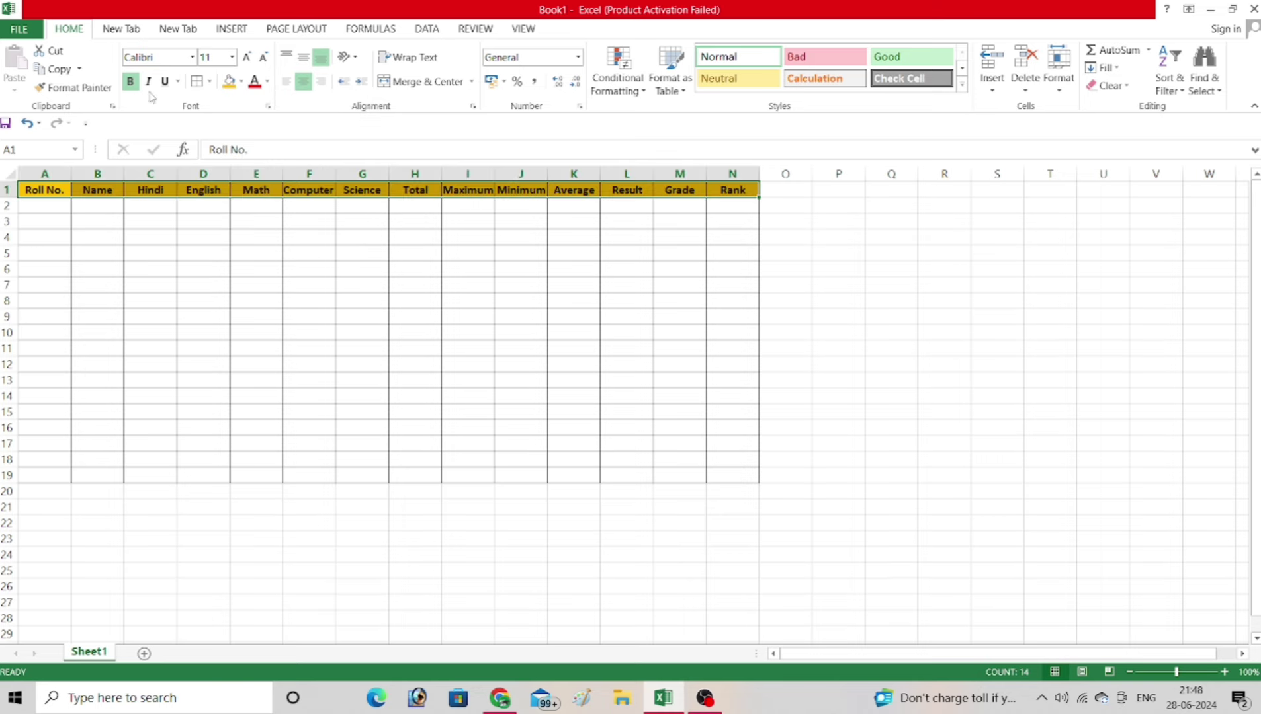
left_click(246, 57)
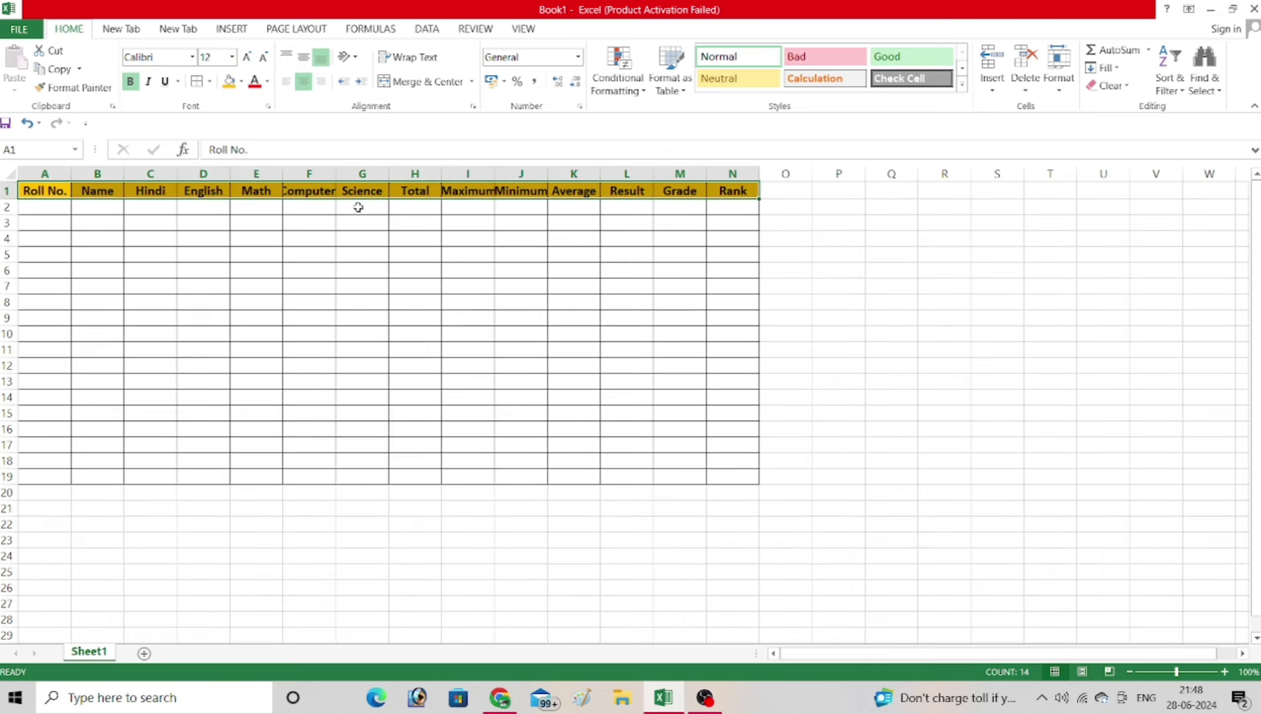
left_click(420, 207)
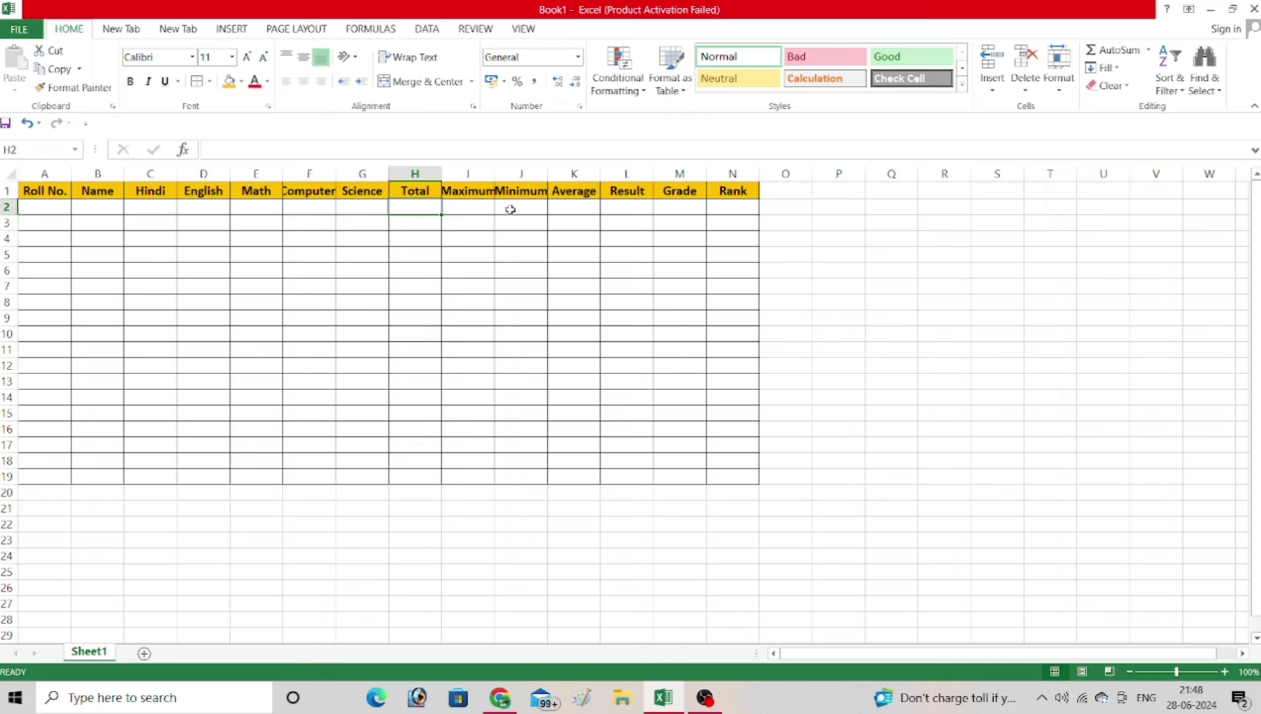
- Widen columns I, J and F to fit Maximum, Minimum and Computer
left_click(482, 191)
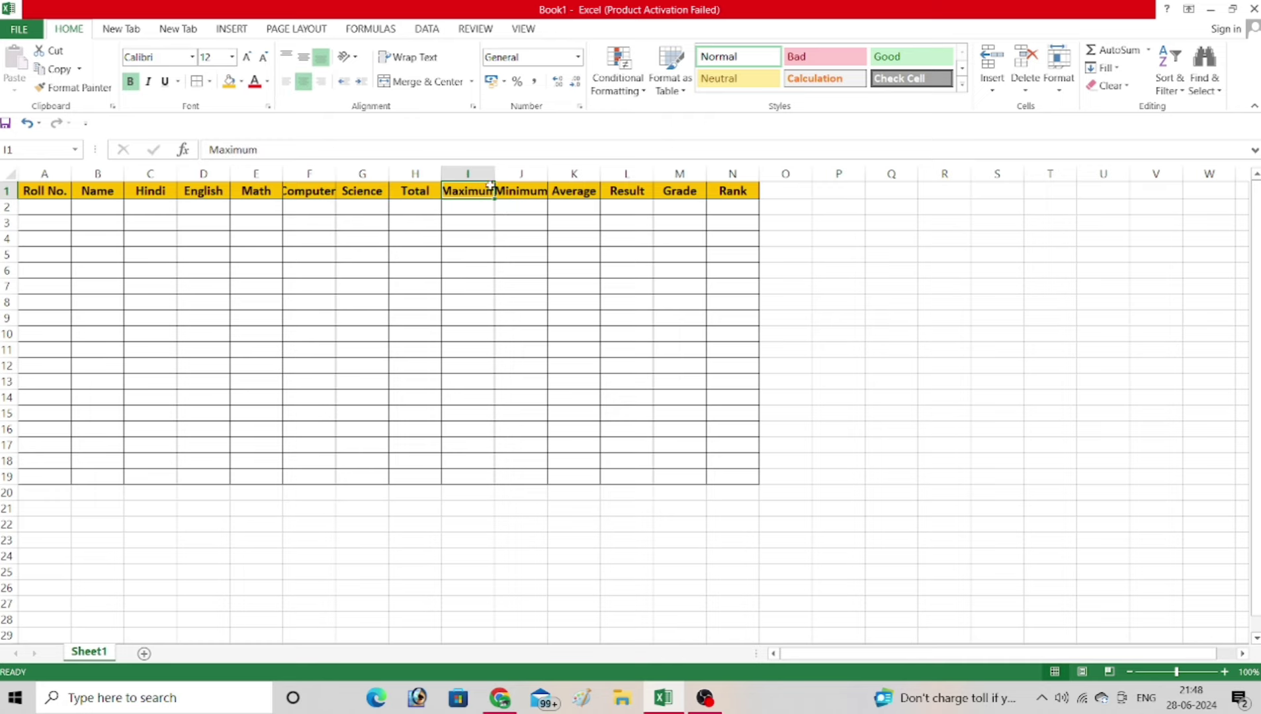
left_click_drag(495, 173, 510, 174)
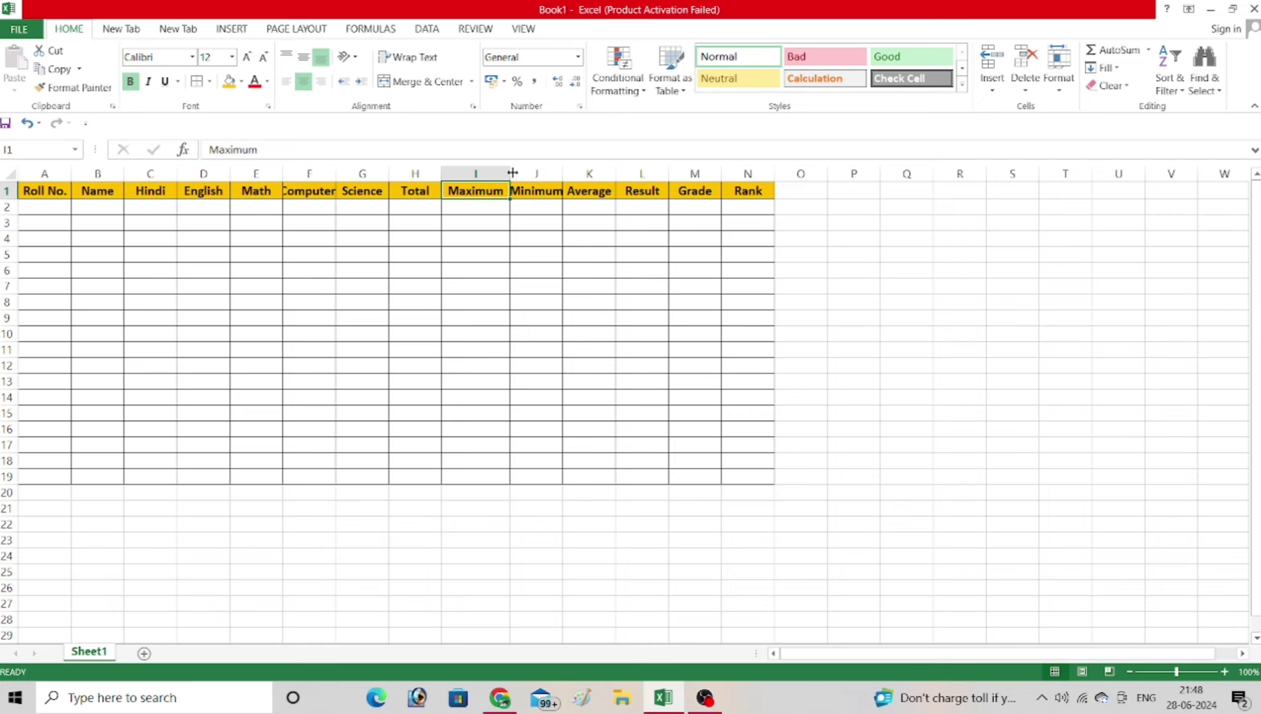
left_click_drag(512, 173, 512, 172)
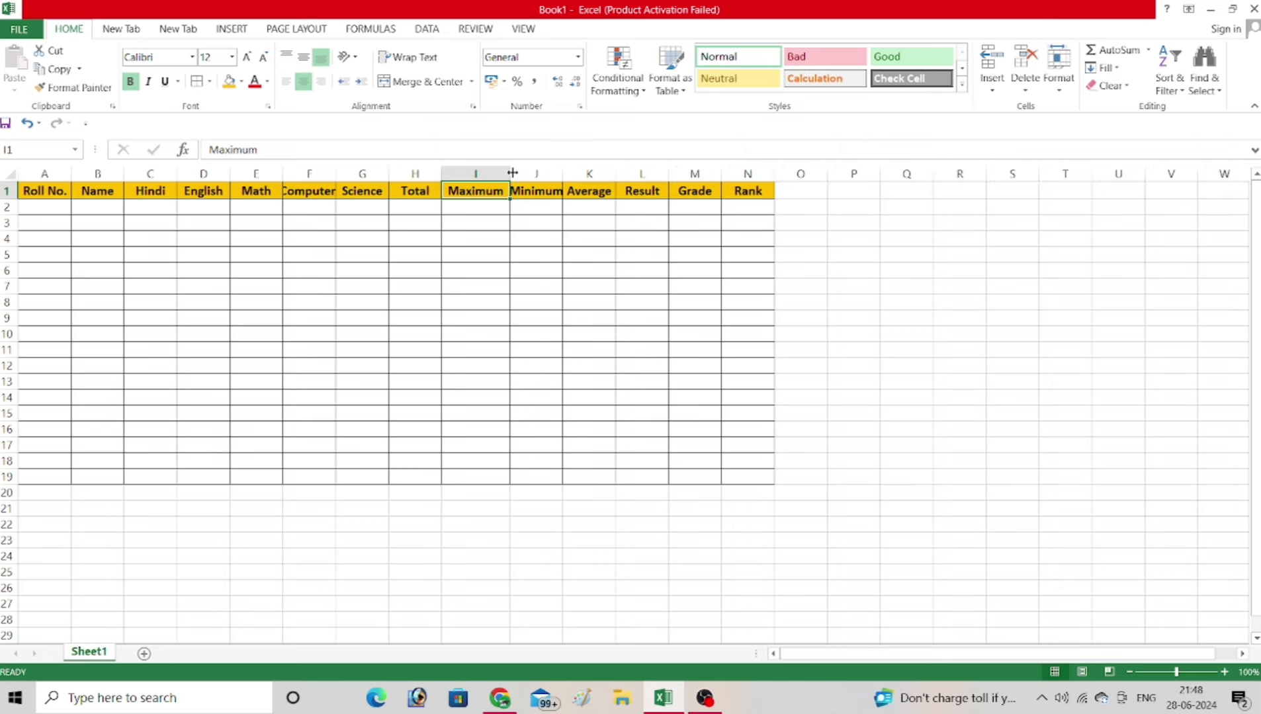
double_click(563, 174)
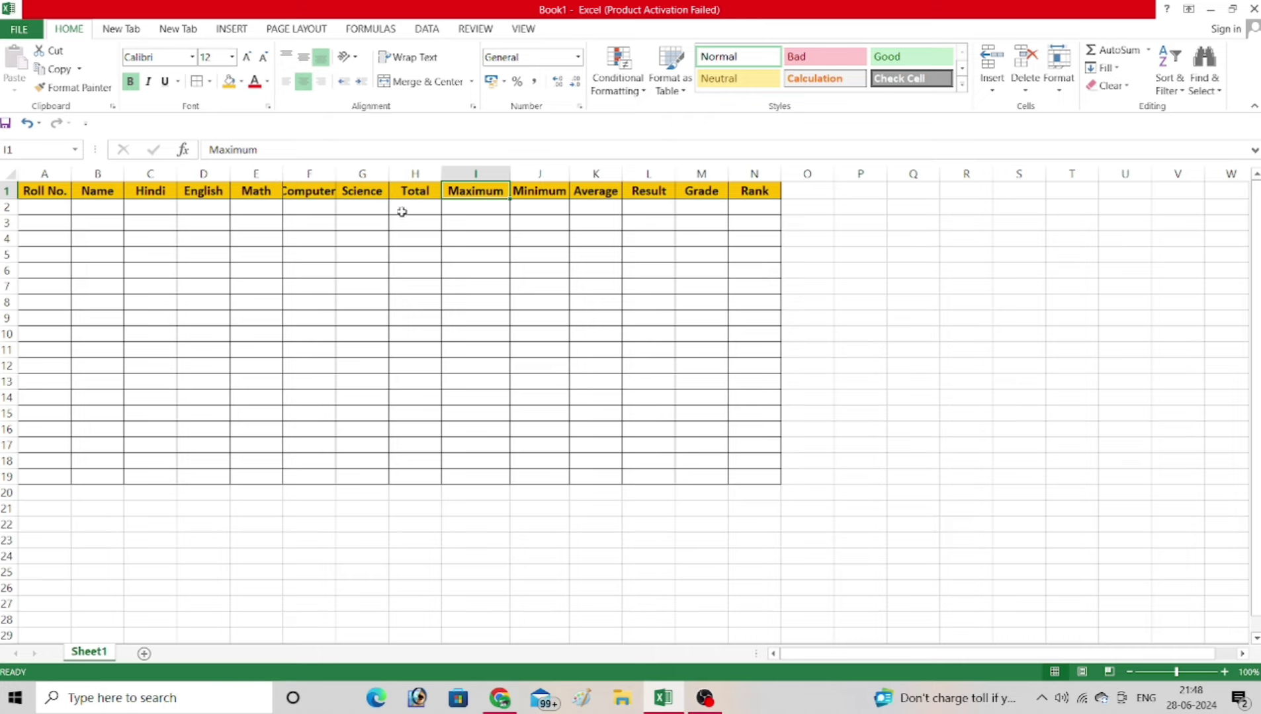
double_click(337, 173)
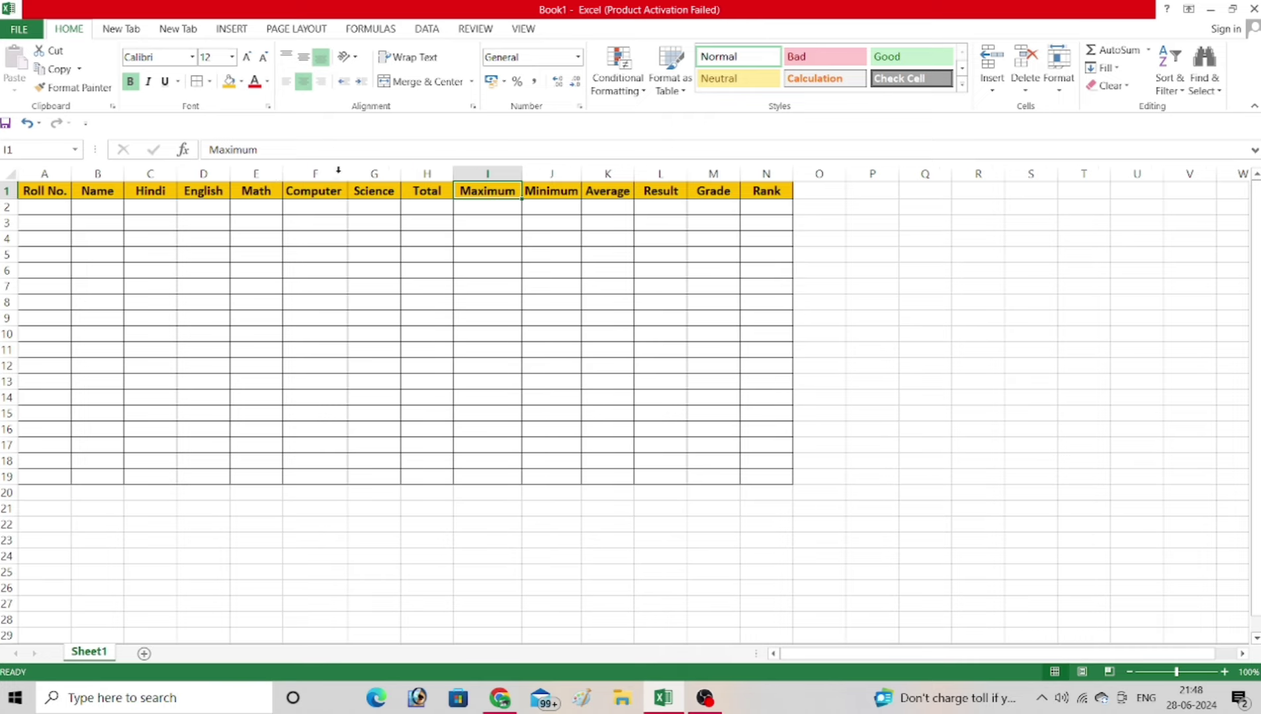
- Enter roll number 1 and the student's name in row 2, autofitting column B with Alt+O, C, A
left_click(45, 205)
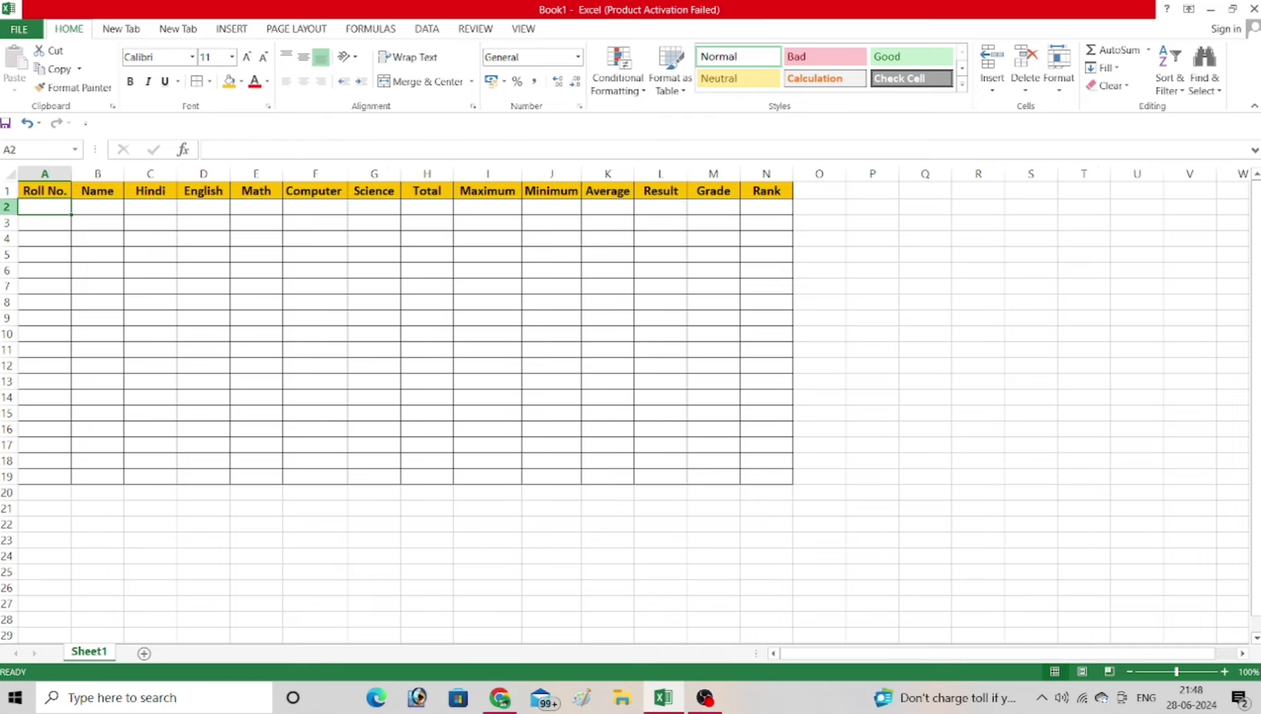
type("1")
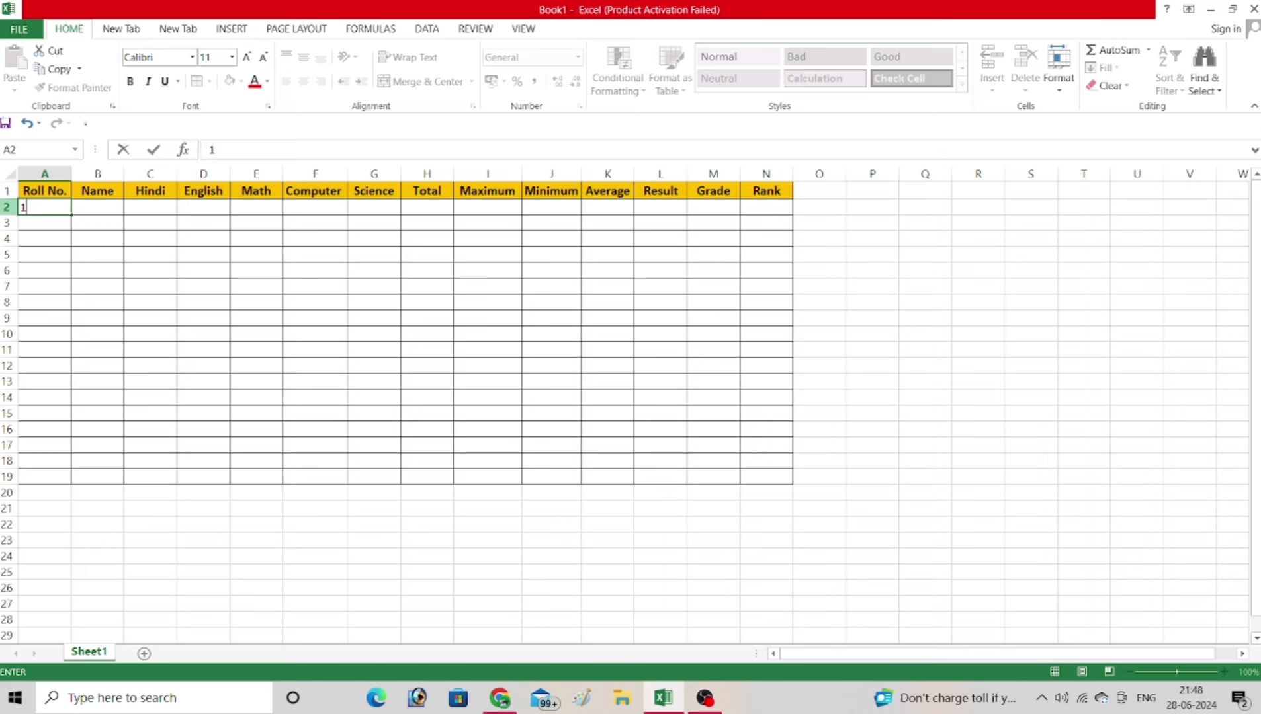
key("Tab")
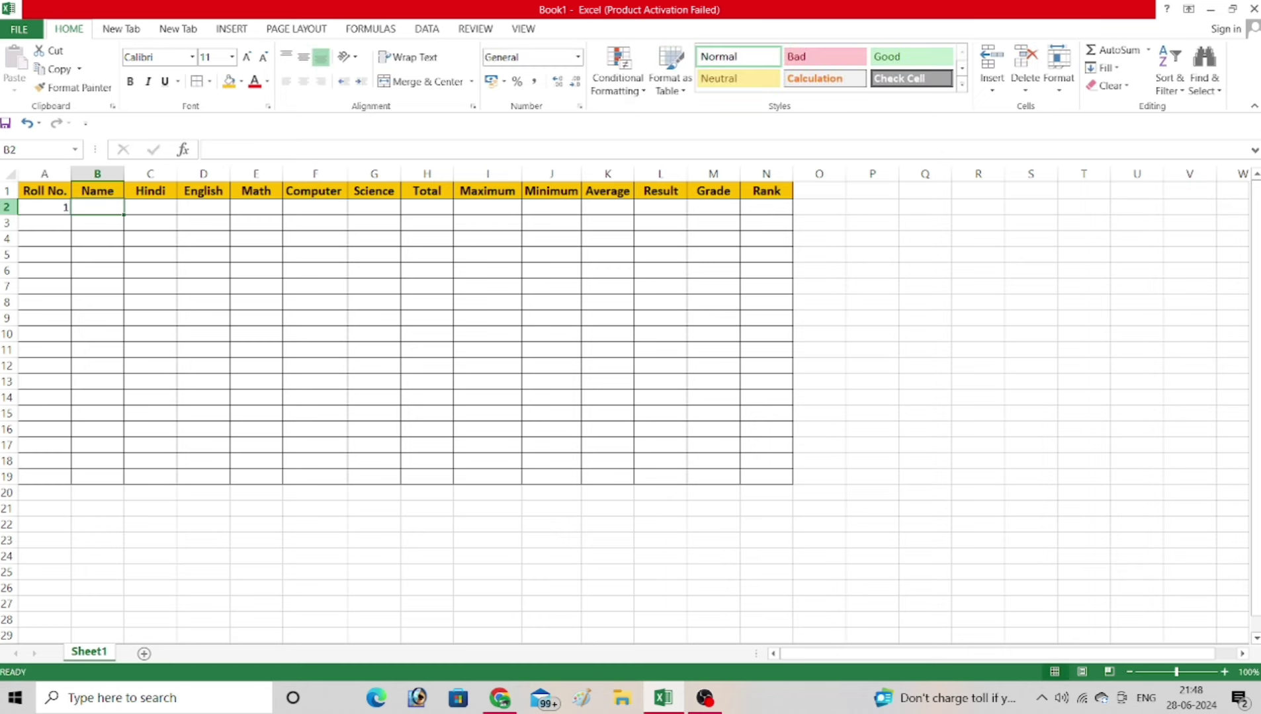
type("Gov")
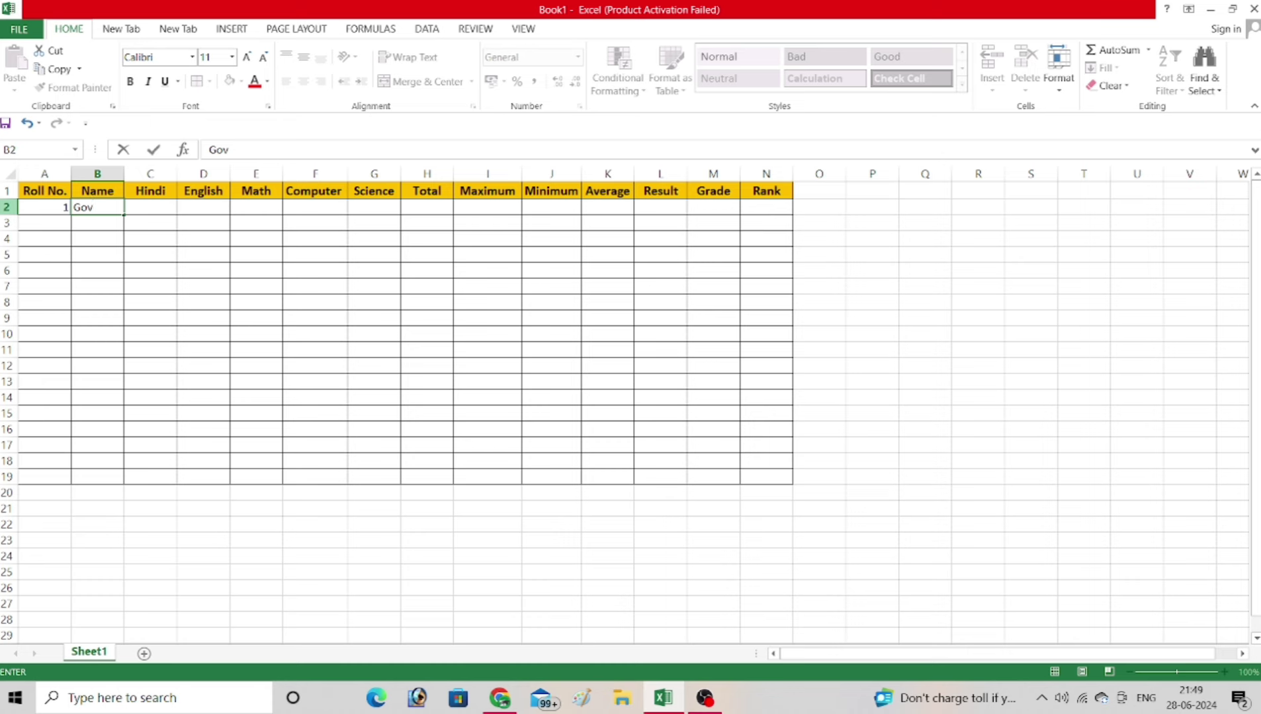
type("ind Sin")
type("gh")
key("Tab")
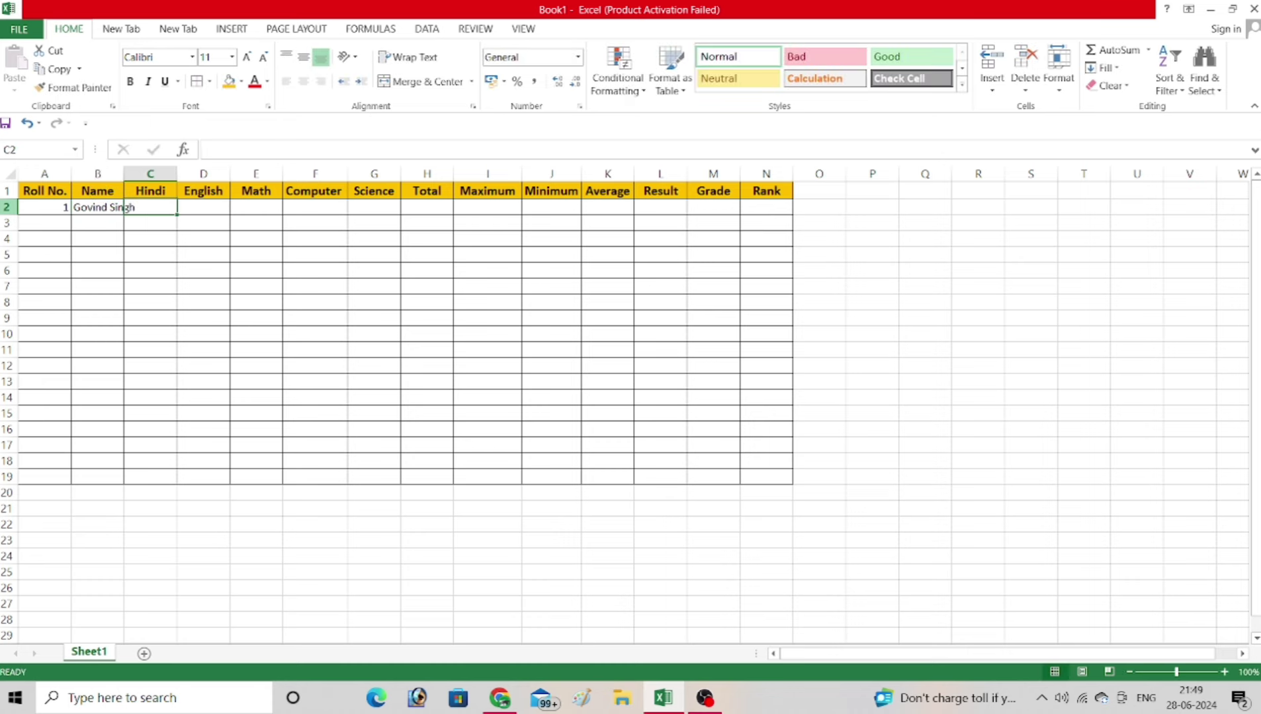
left_click(97, 207)
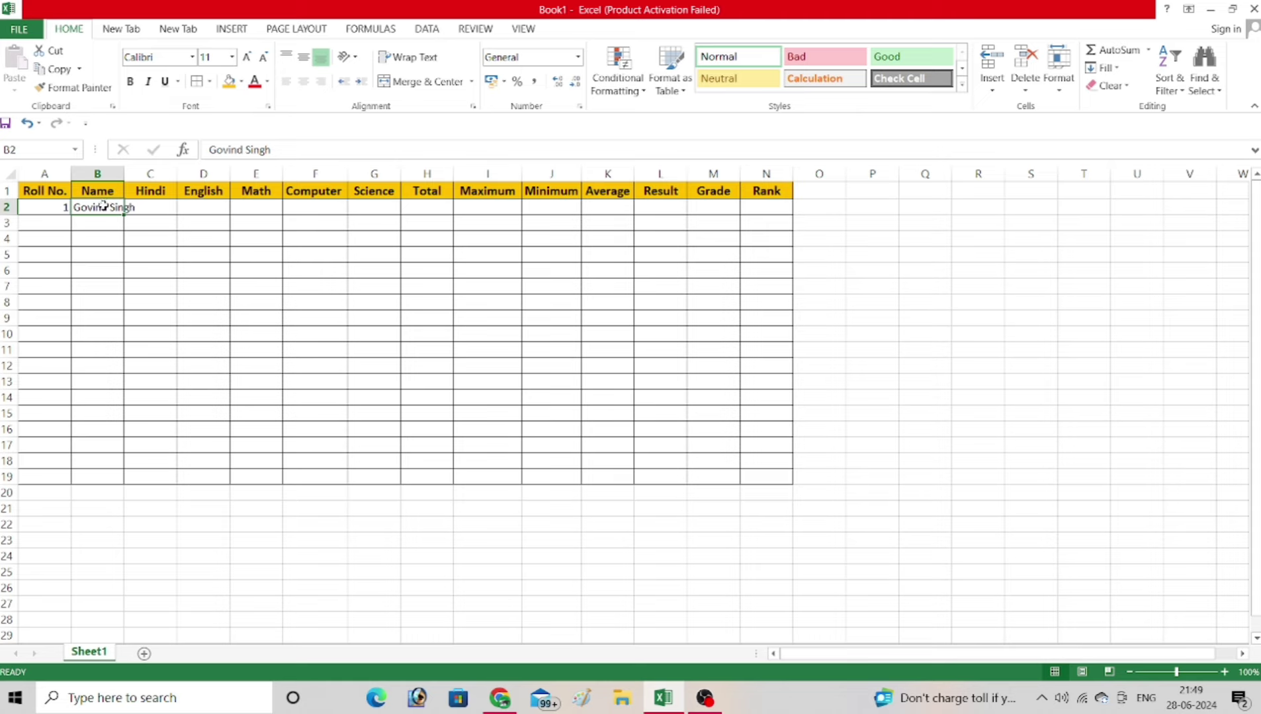
key("alt")
key("o")
key("c")
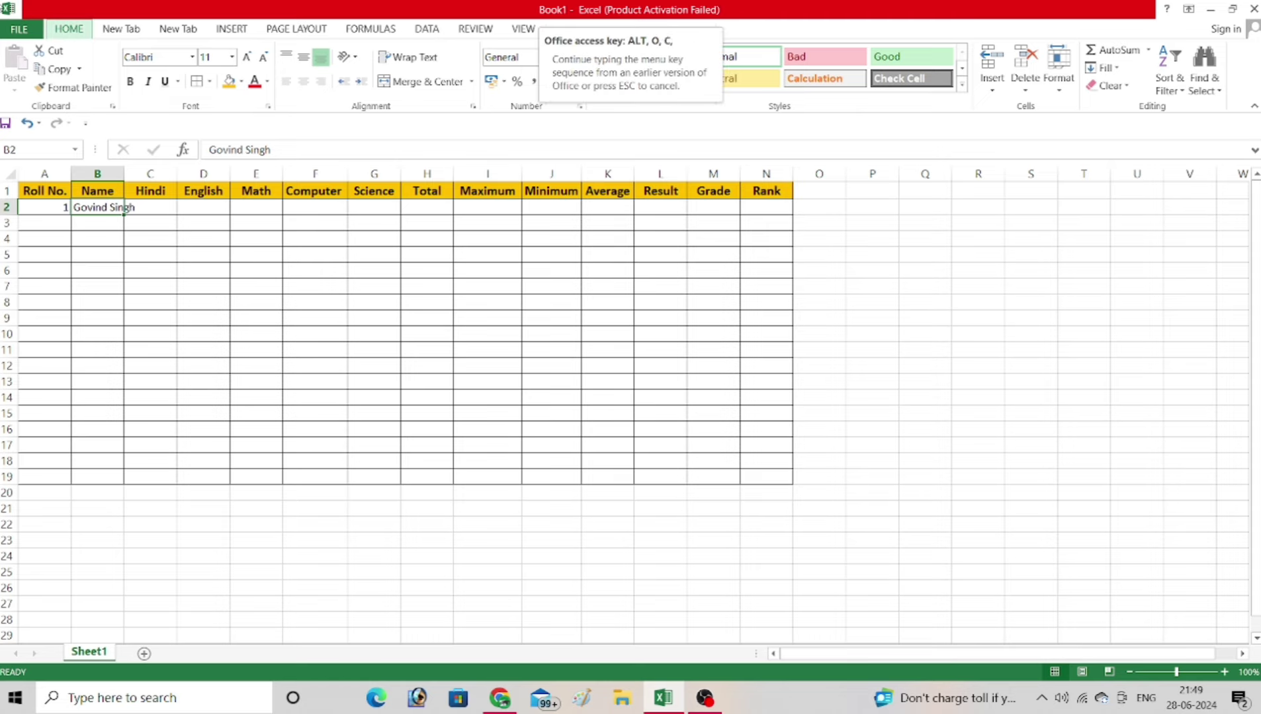
key("a")
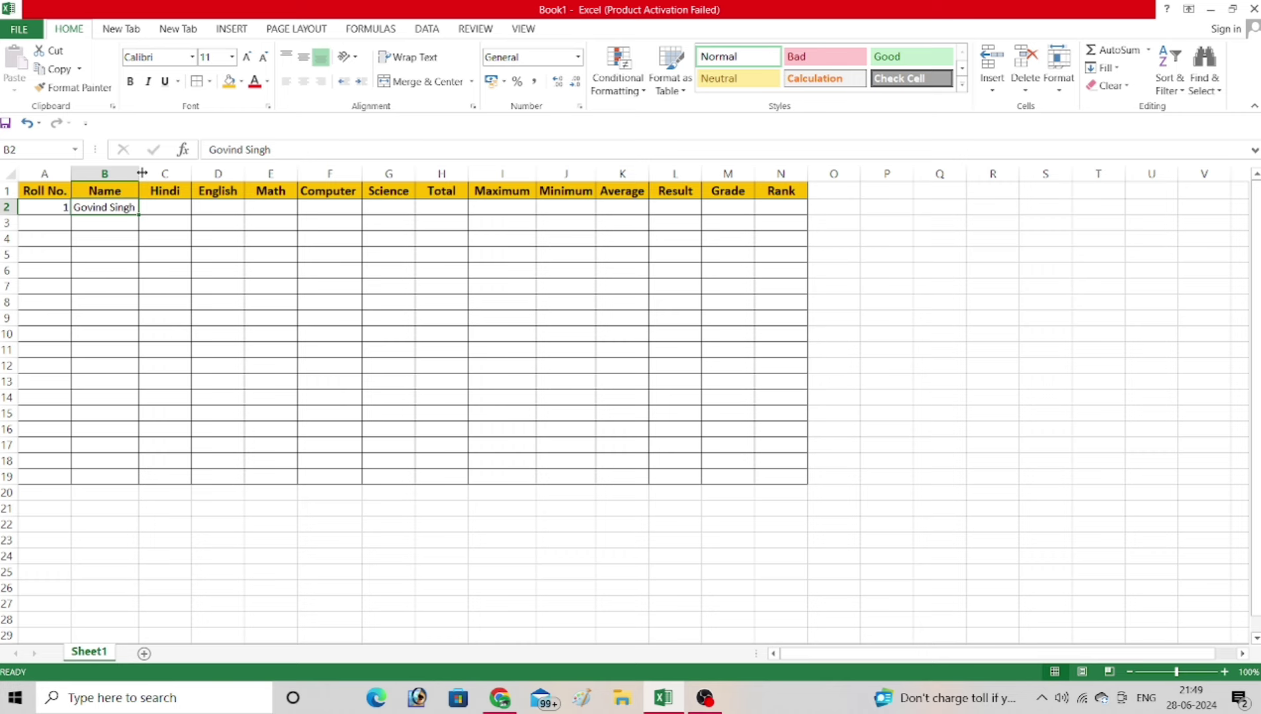
left_click_drag(140, 172, 139, 174)
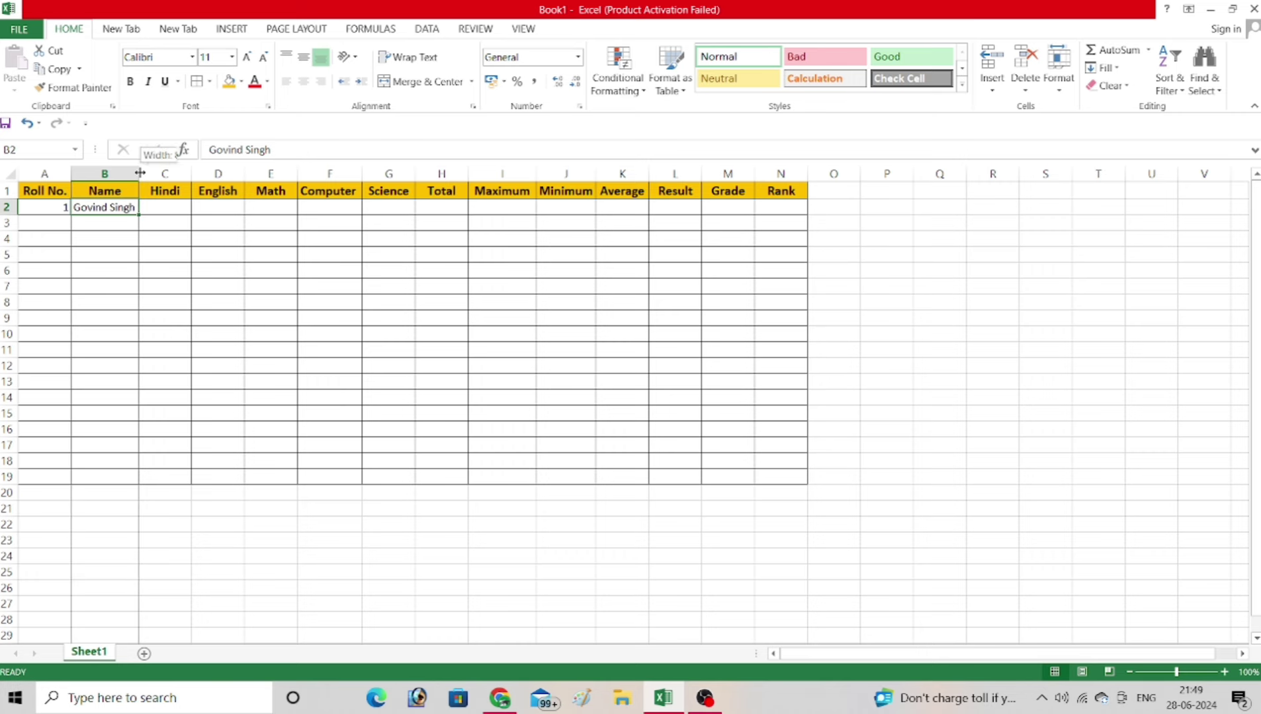
- Enter subject marks 45, 35, 45, 35 and 75 in C2:G2
left_click(158, 202)
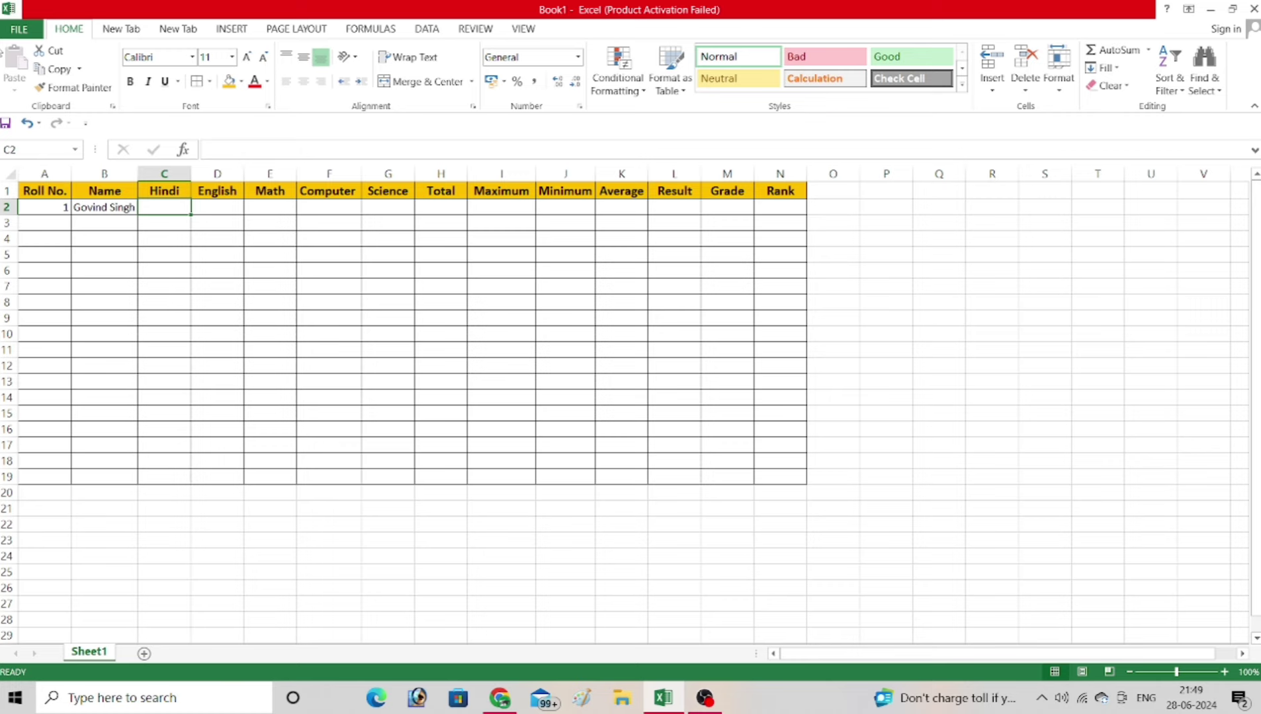
type("45")
key("Tab")
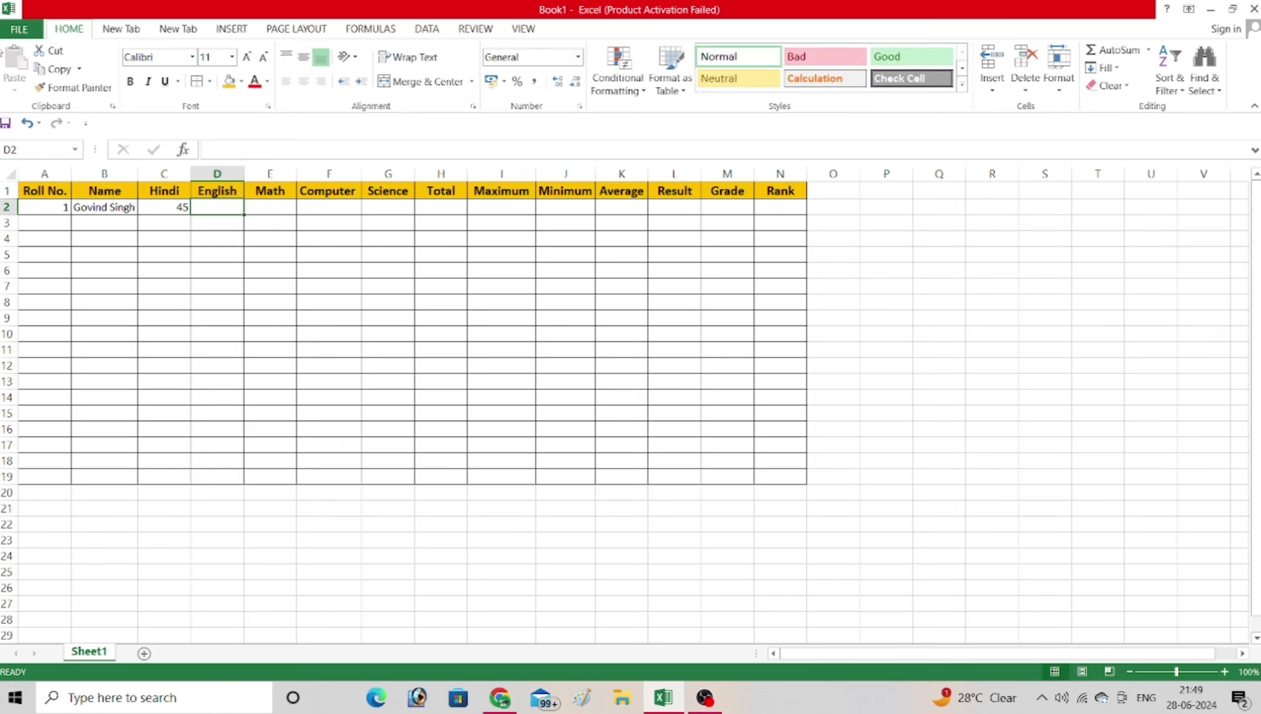
type("35")
key("Tab")
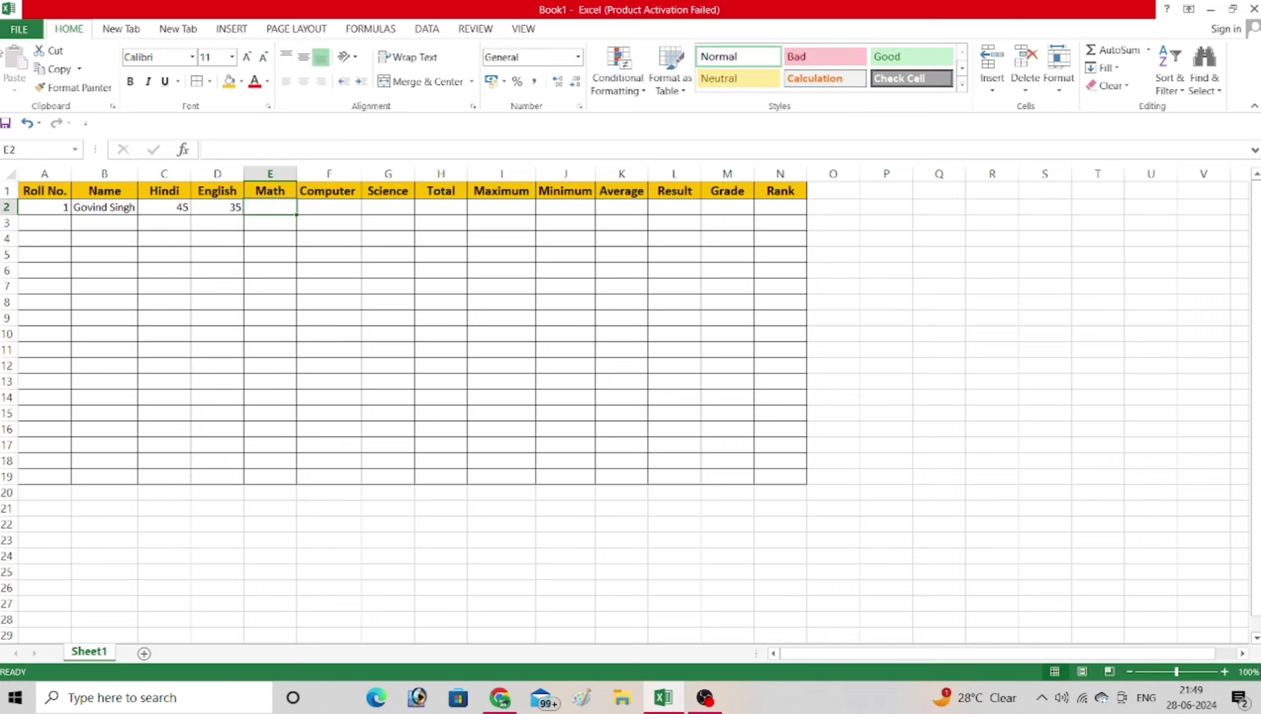
type("45")
key("Tab")
type("3")
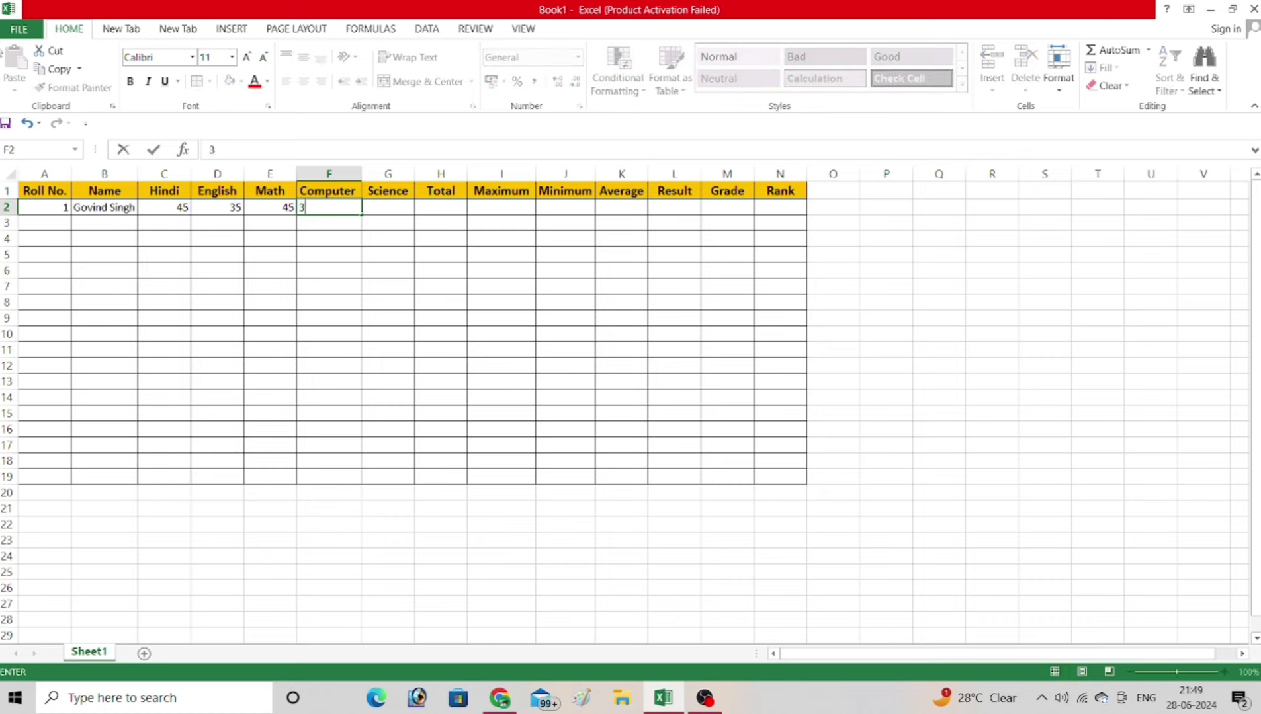
type("5")
key("Tab")
type("75")
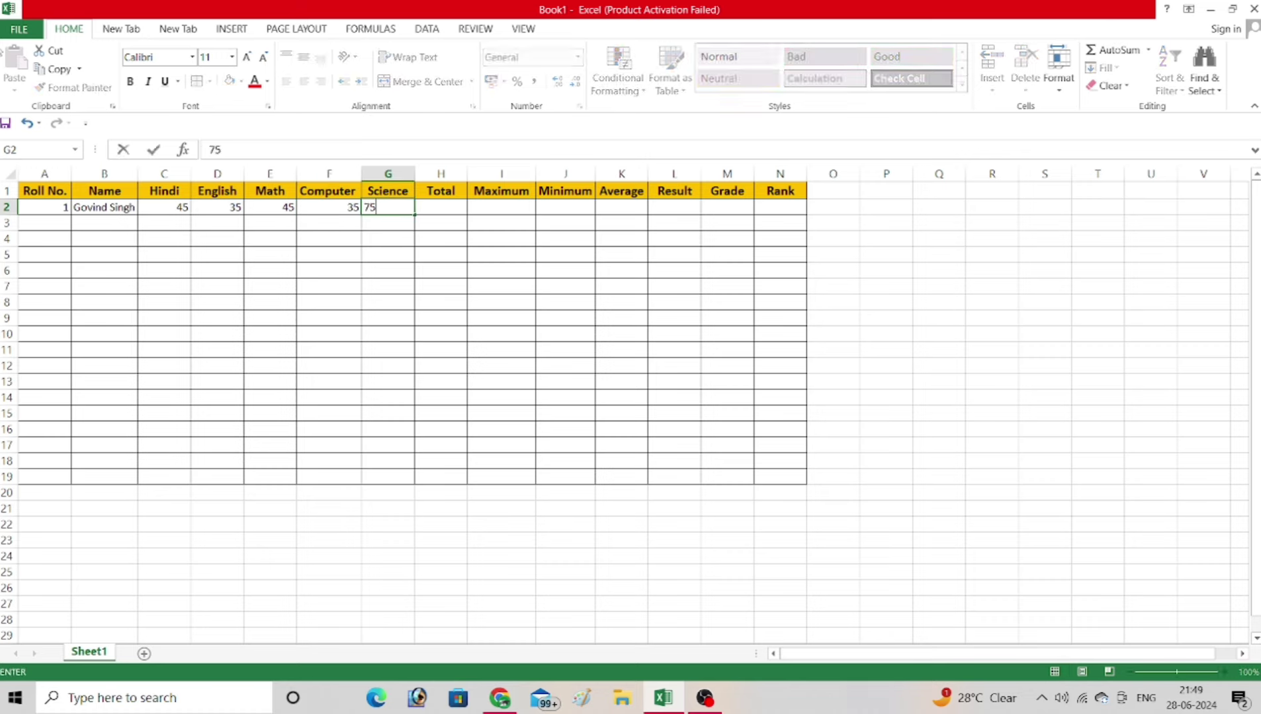
key("Tab")
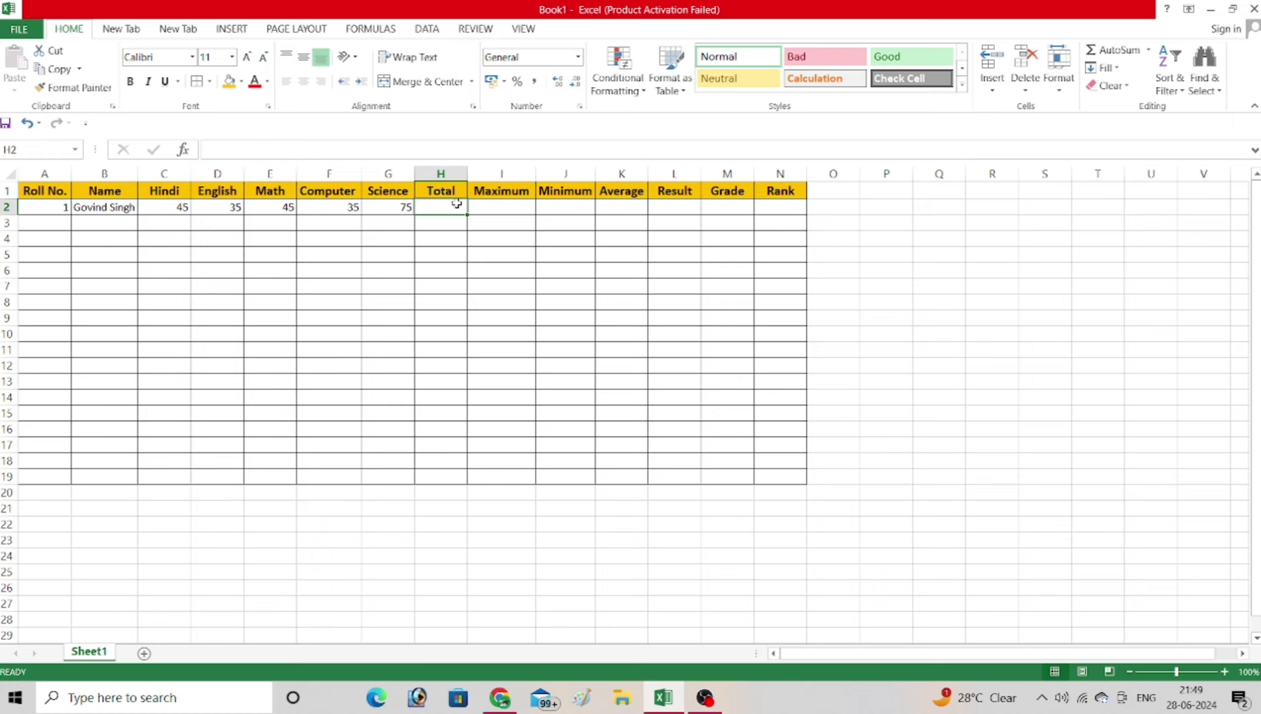
- Enter =SUM(C2:G2) in H2 so the Total shows 235
type("=")
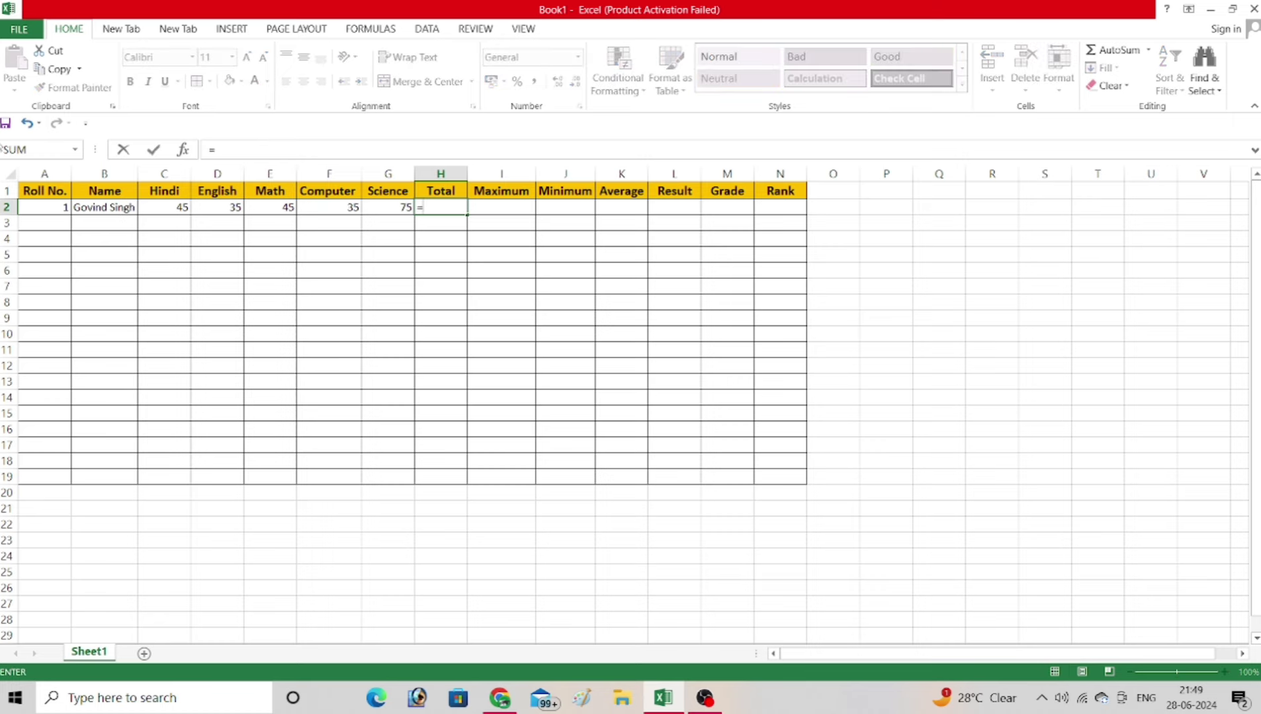
type("sum")
key("Tab")
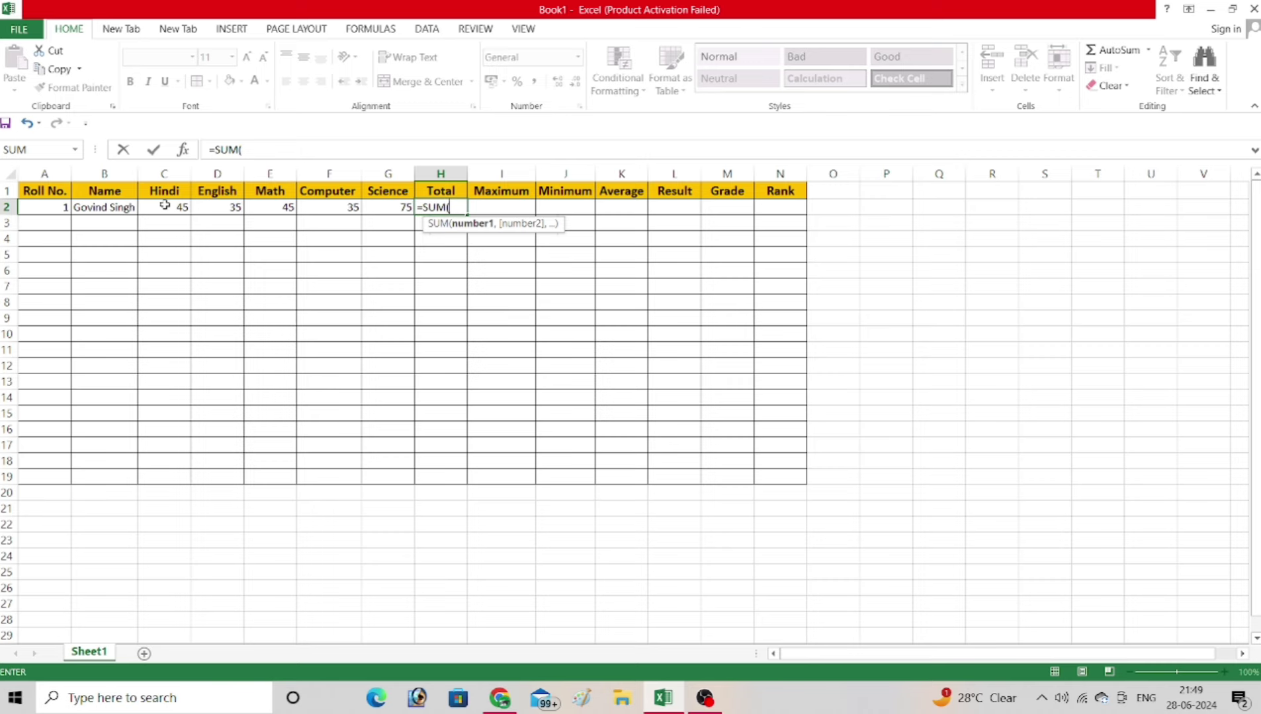
left_click_drag(165, 206, 378, 209)
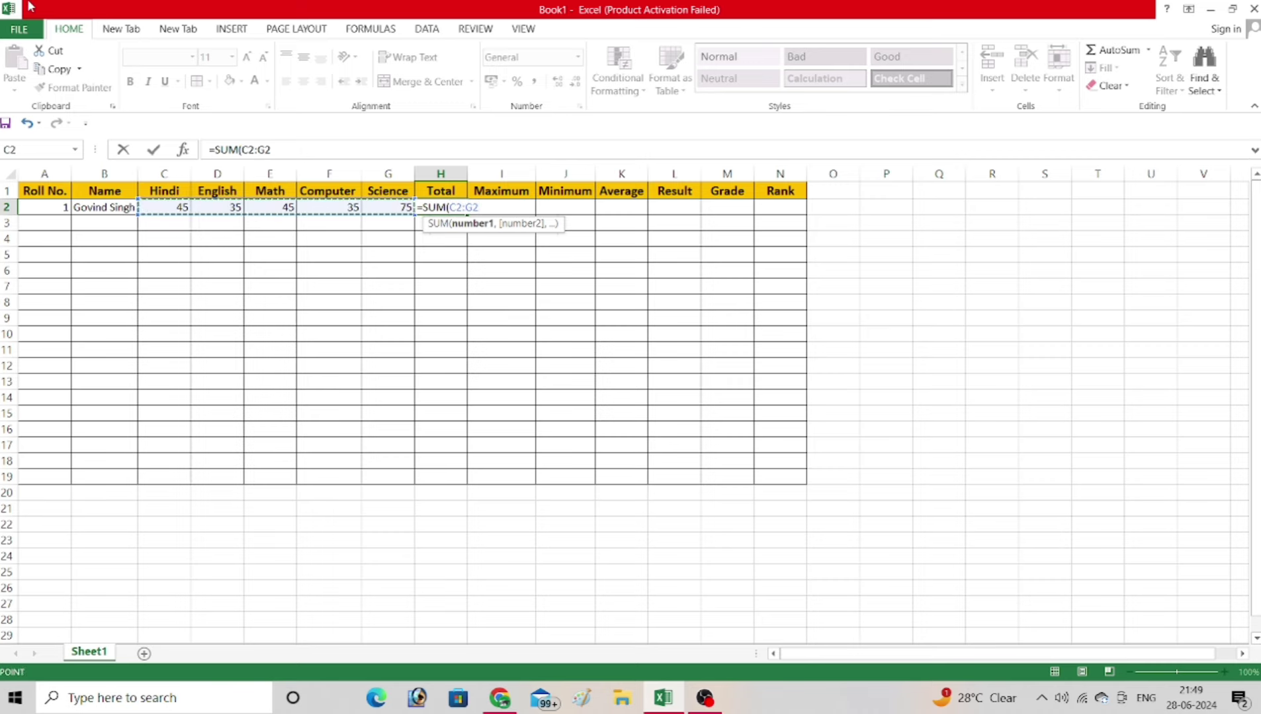
key("Return")
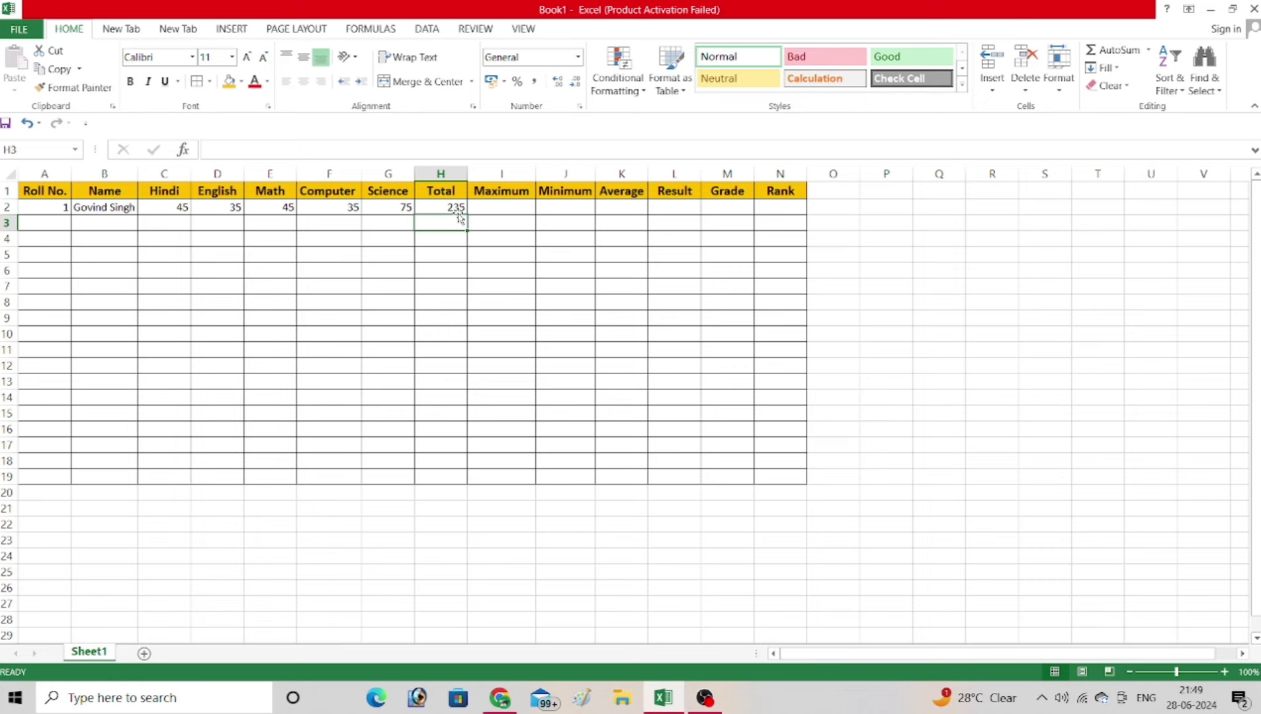
left_click(483, 209)
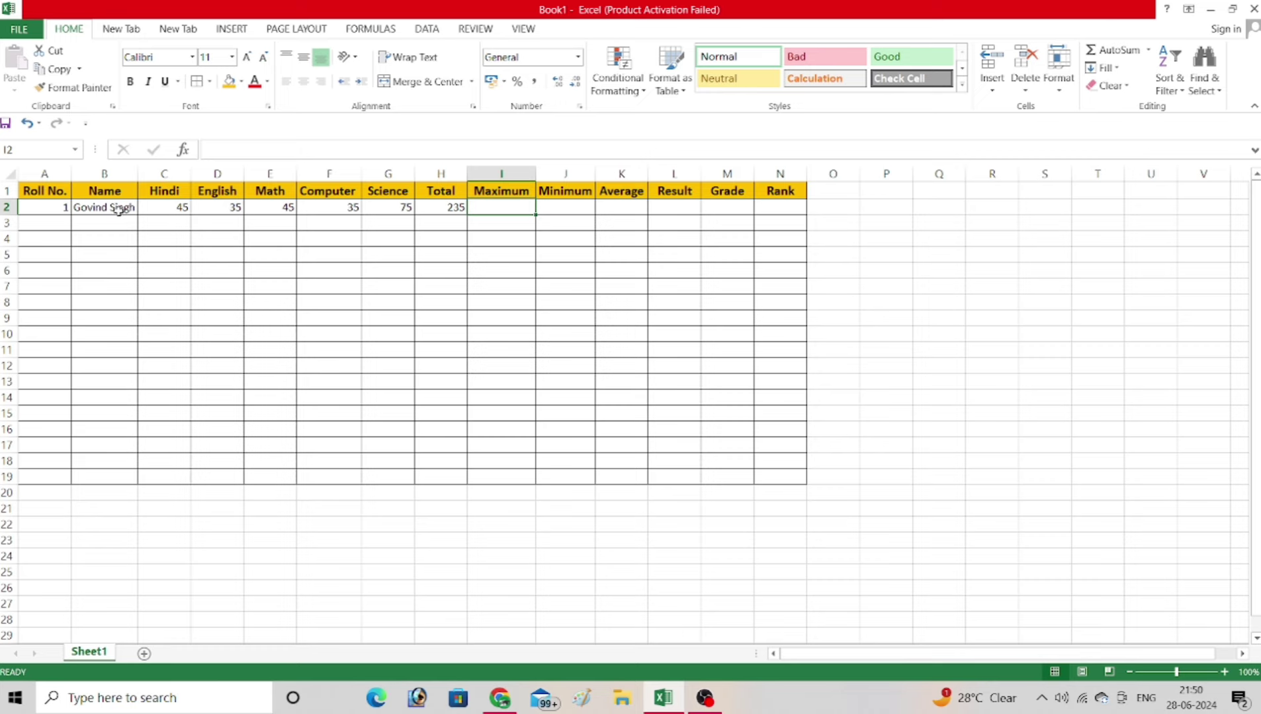
- Enter =MAX(C2:G2) in the Maximum cell I2
type("=")
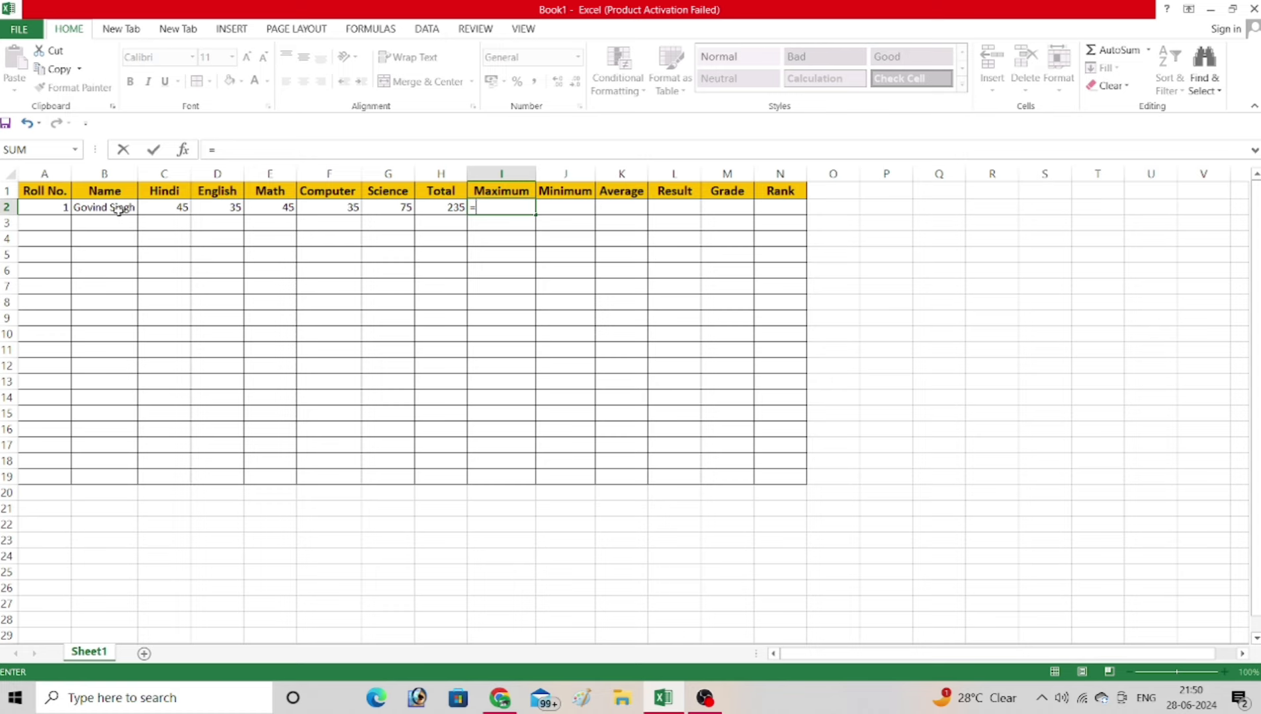
type("max")
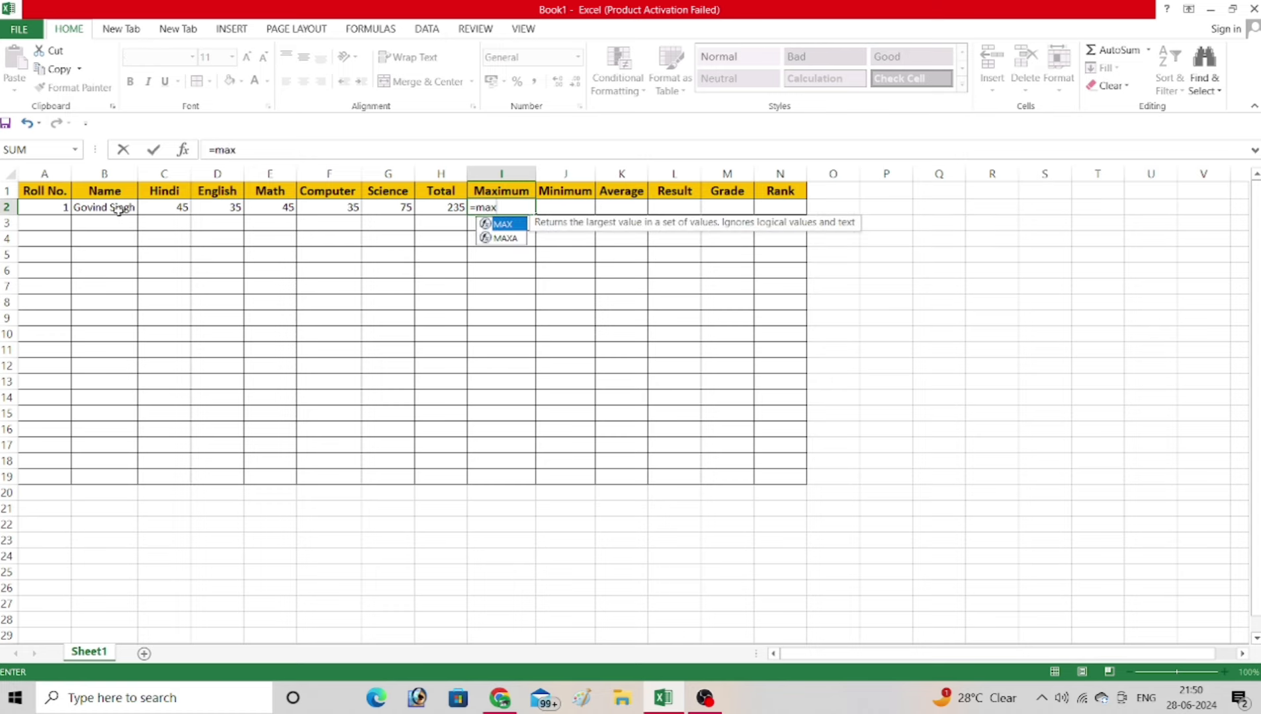
key("Tab")
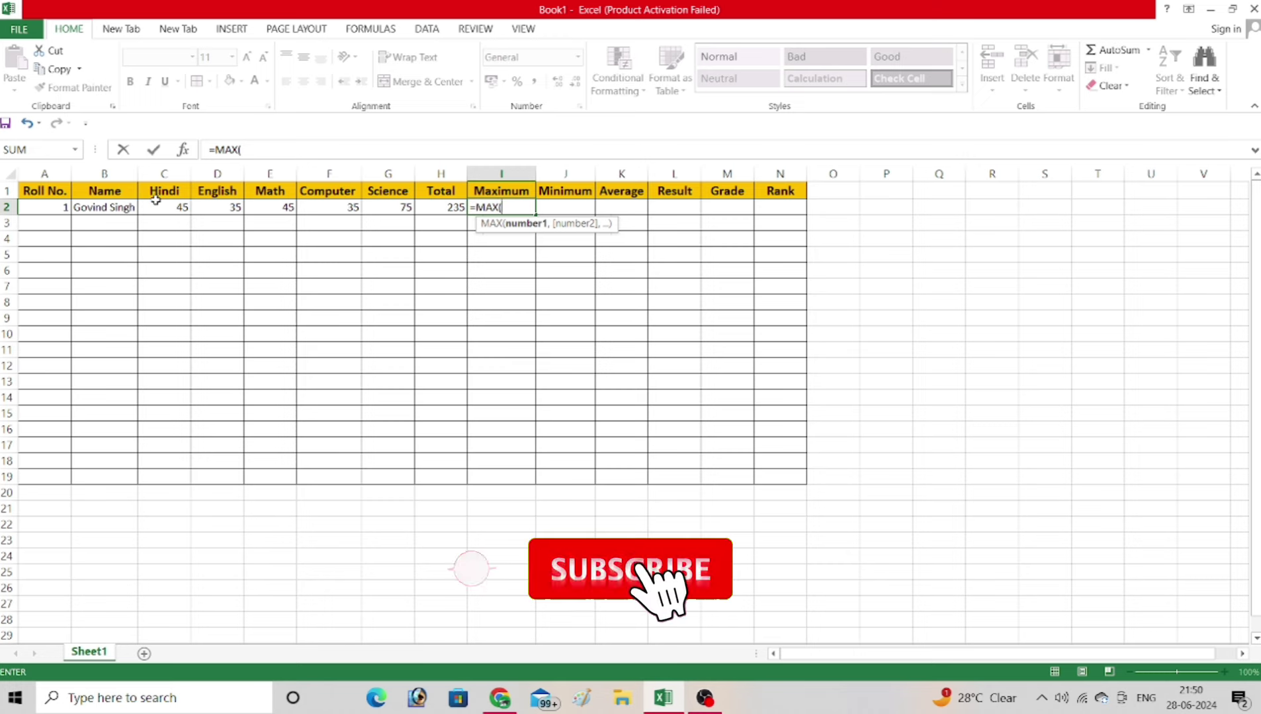
left_click_drag(162, 206, 387, 205)
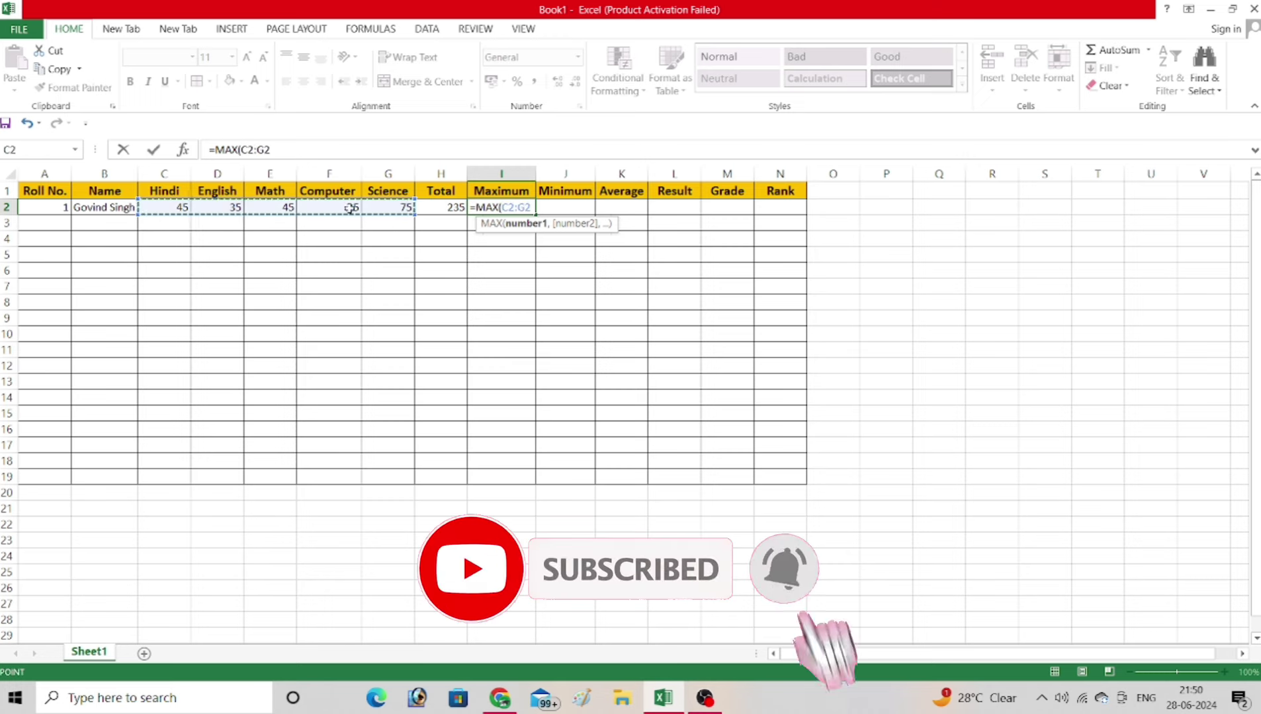
type(")")
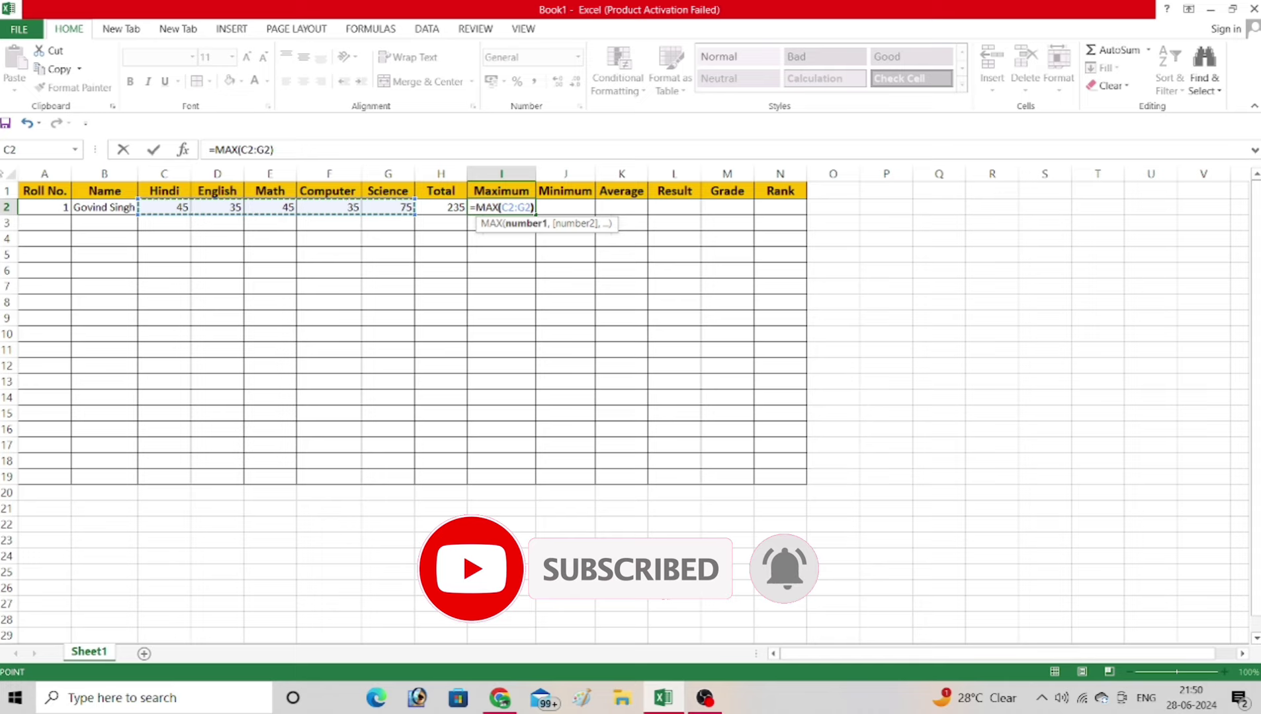
key("ctrl+Return")
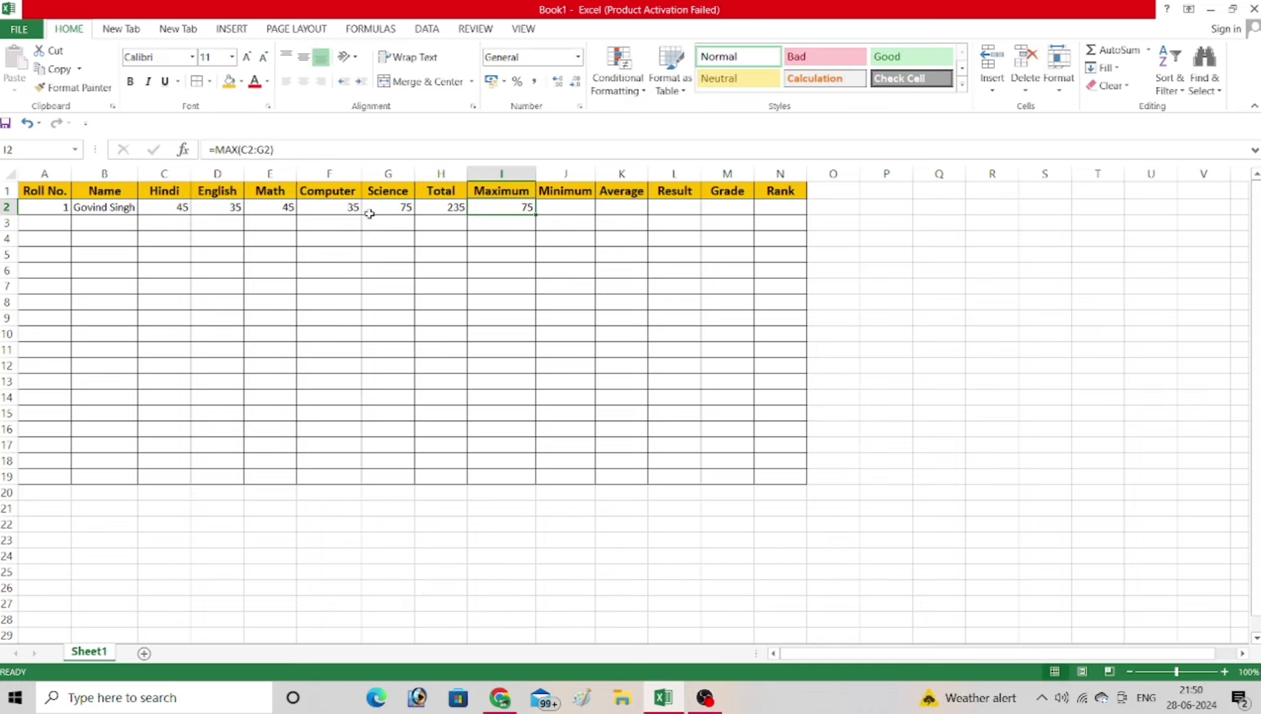
- Change the Computer mark in F2 to 85
left_click(336, 209)
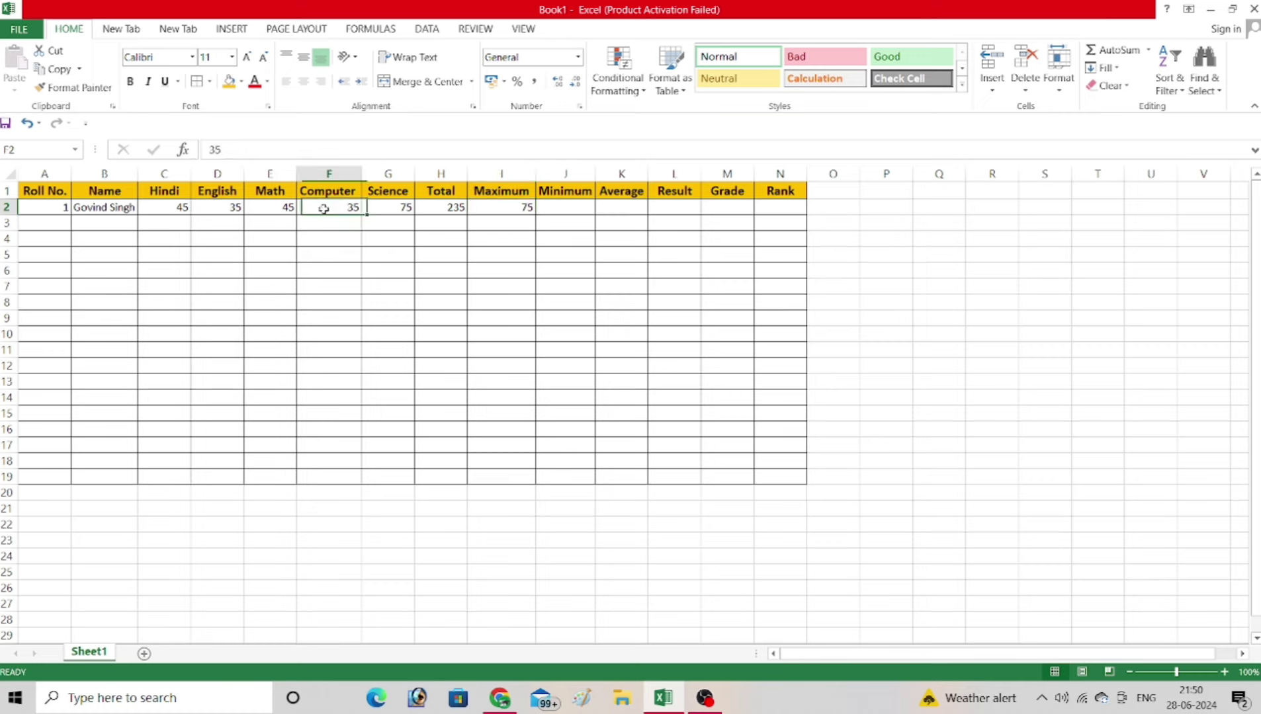
type("85")
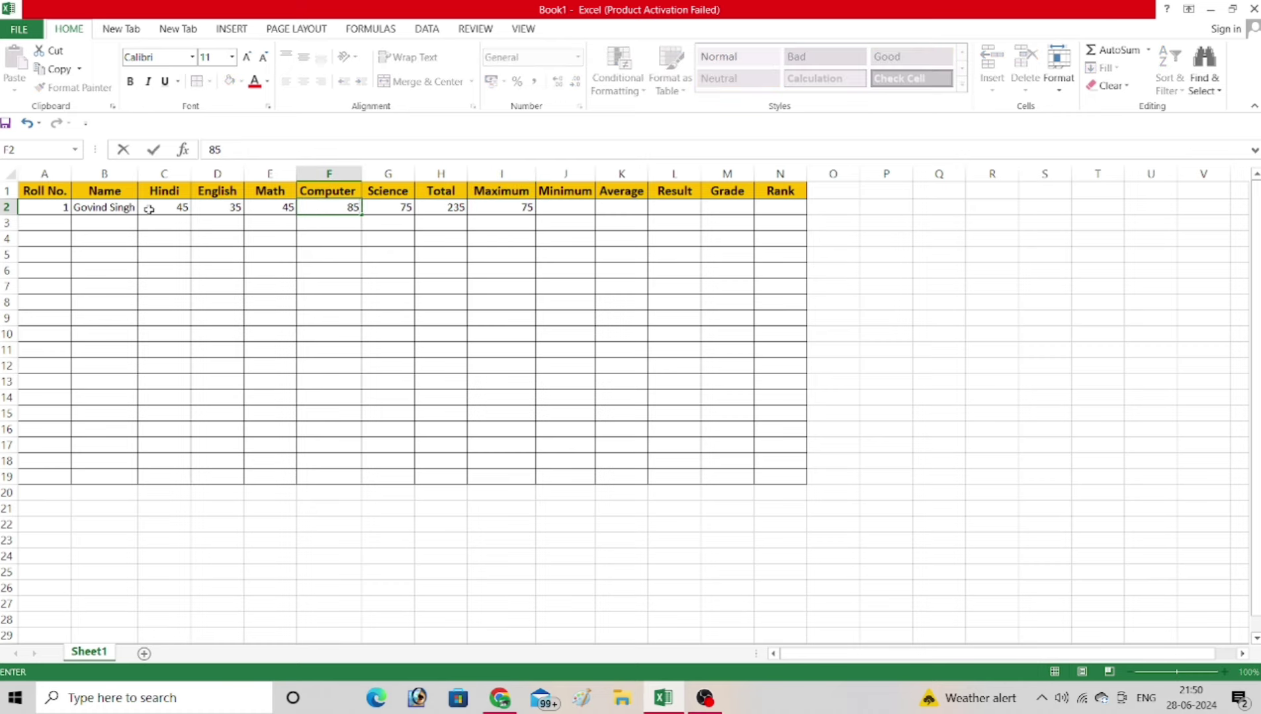
key("Return")
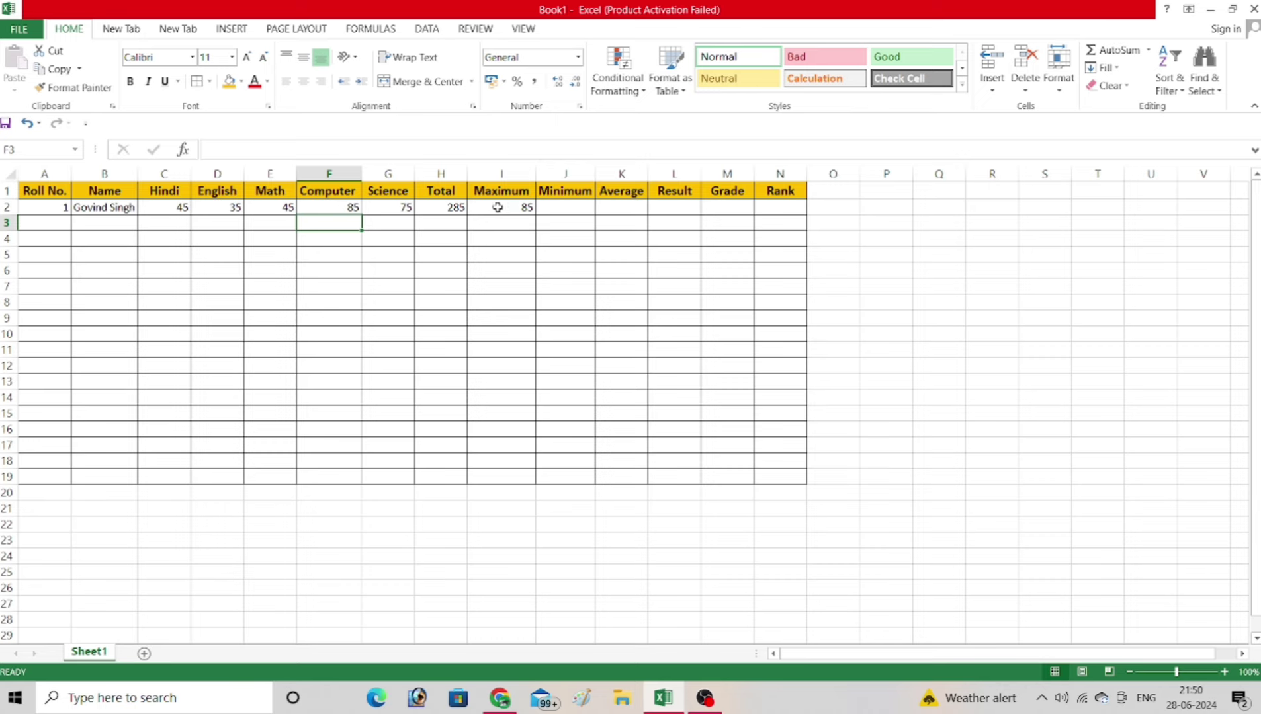
- Enter =MIN(C2:G2) in J2, fixing the mistyped entry, so it shows 35
key("Up")
key("Right")
key("Right")
key("Right")
type("=mi")
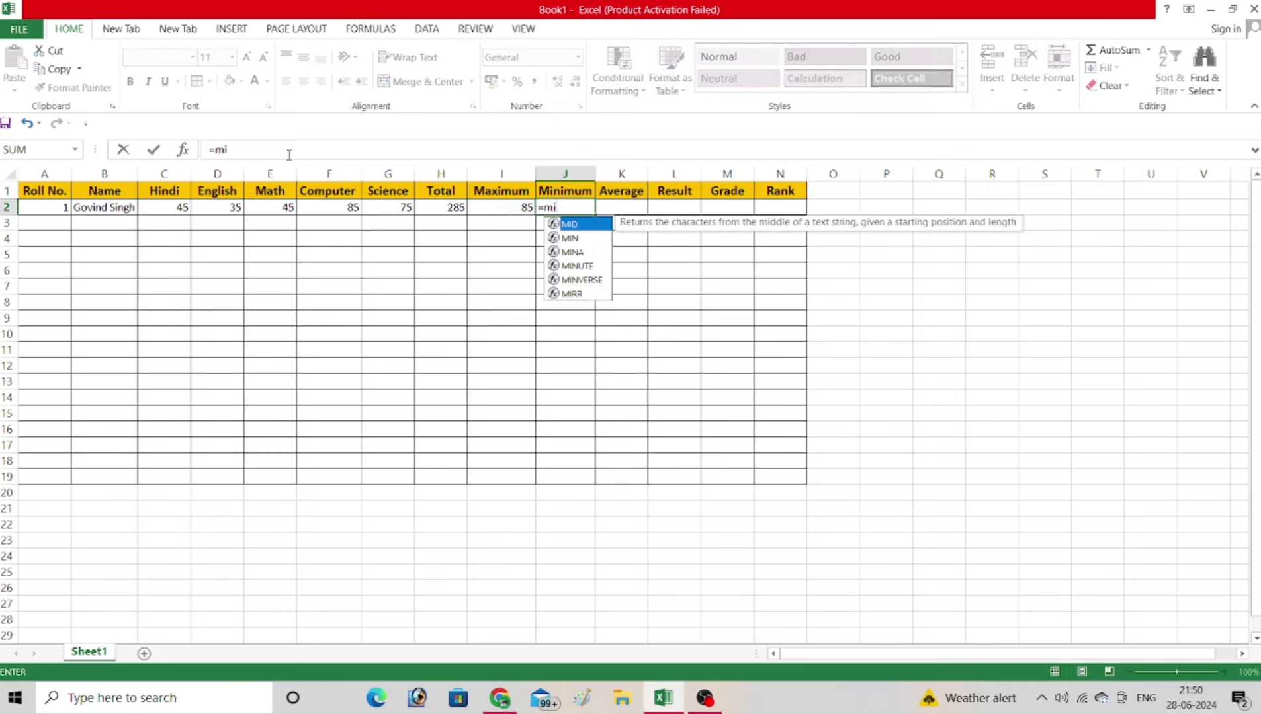
type("n")
key("Return")
key("Left")
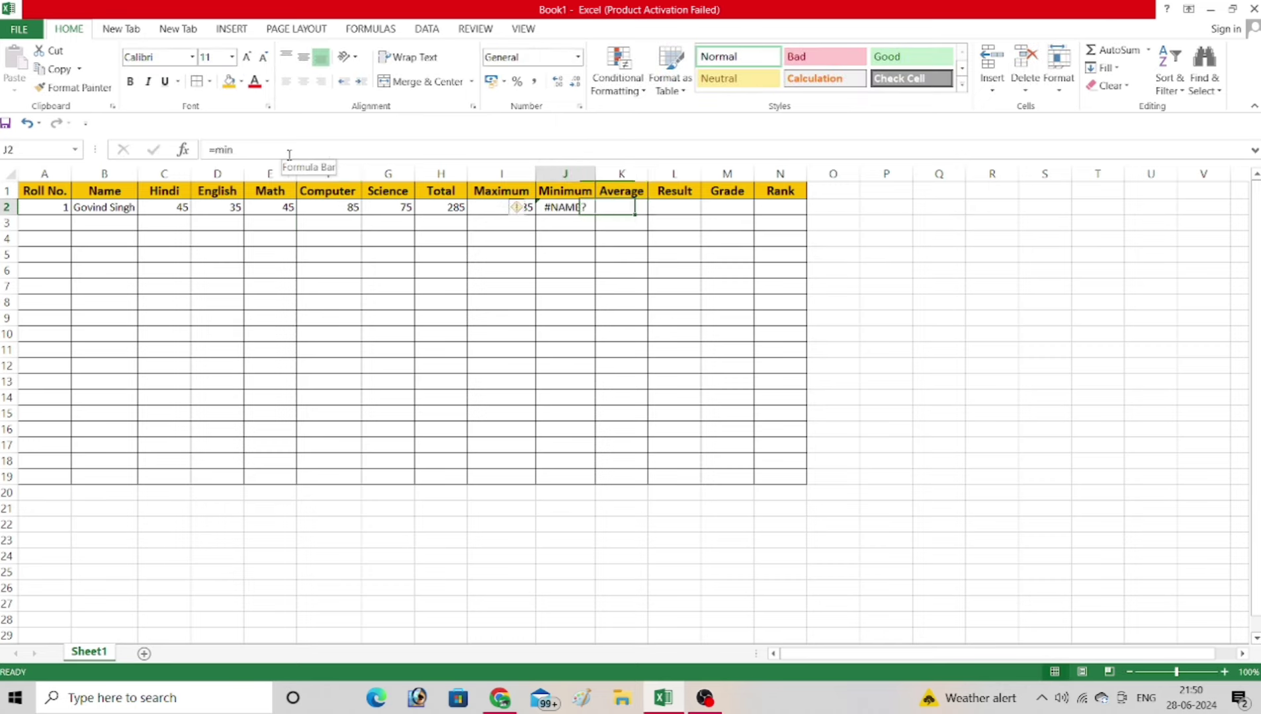
type("=MN")
key("BackSpace")
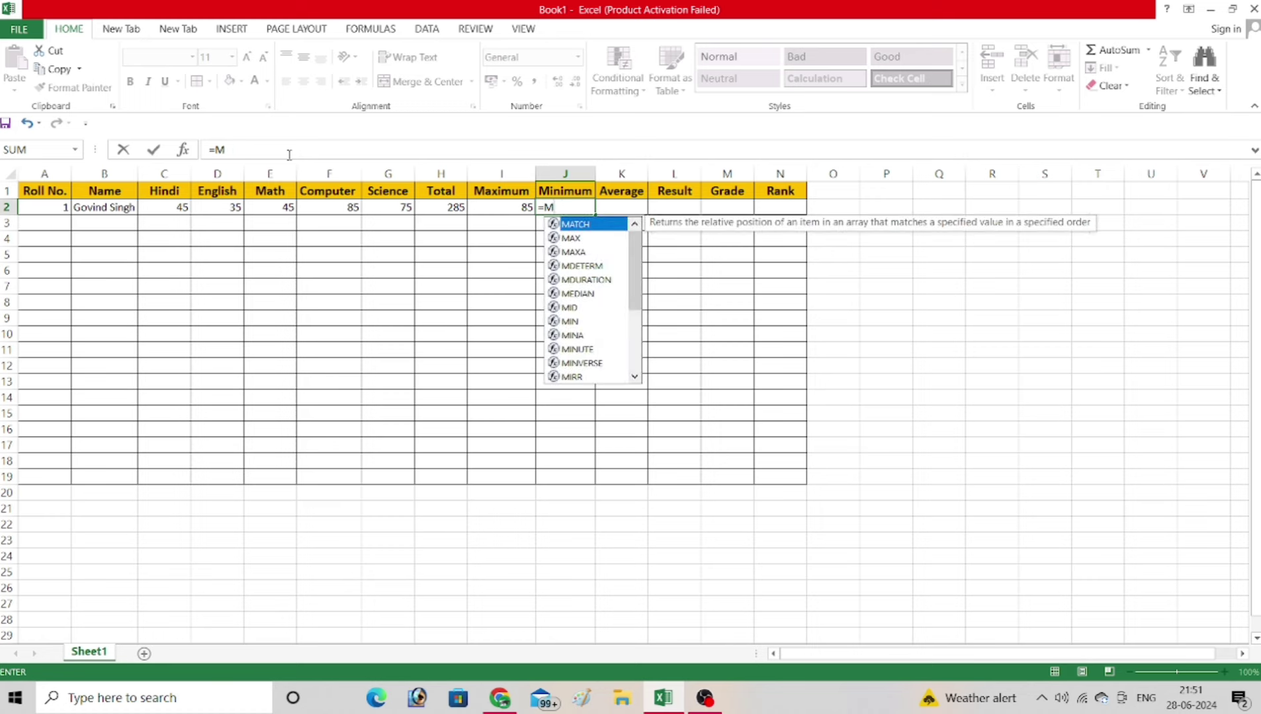
type("IN(")
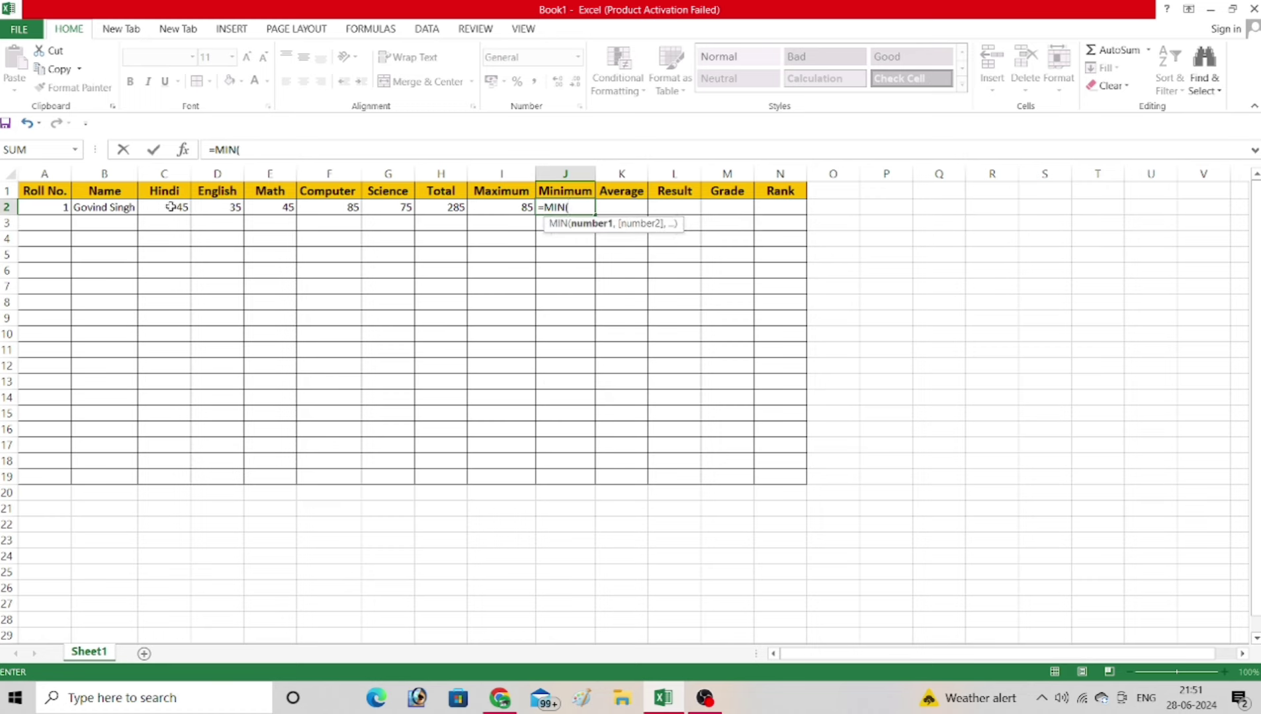
left_click_drag(171, 207, 390, 213)
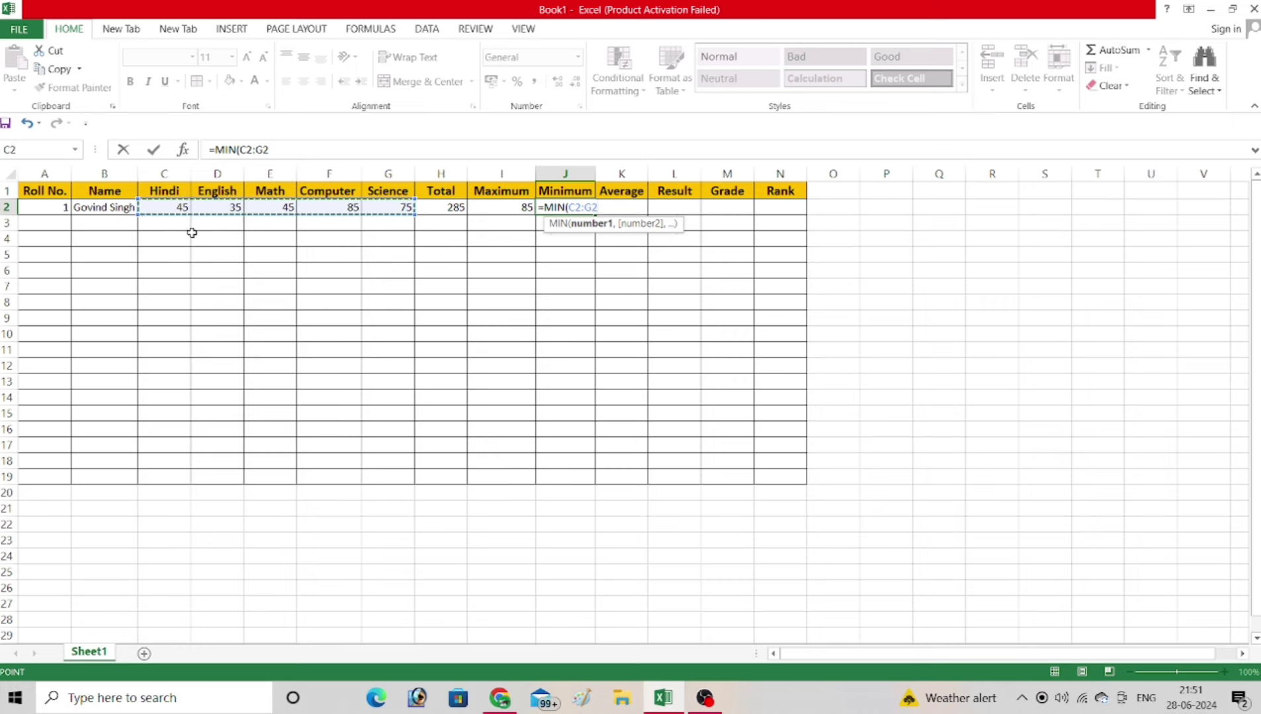
type(")")
key("ctrl+Return")
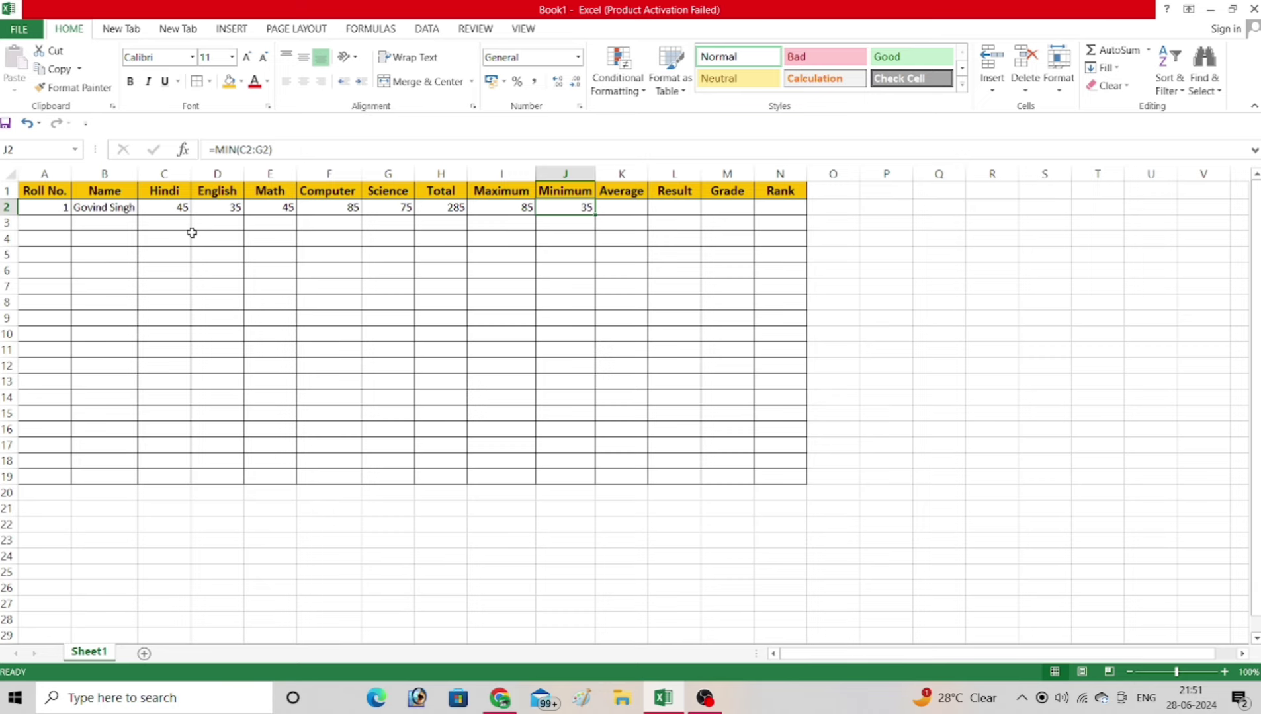
key("F2")
- Enter =AVERAGE(C2:G2) in K2, selecting the range with arrow keys, showing 57
key("Escape")
key("Right")
type("=")
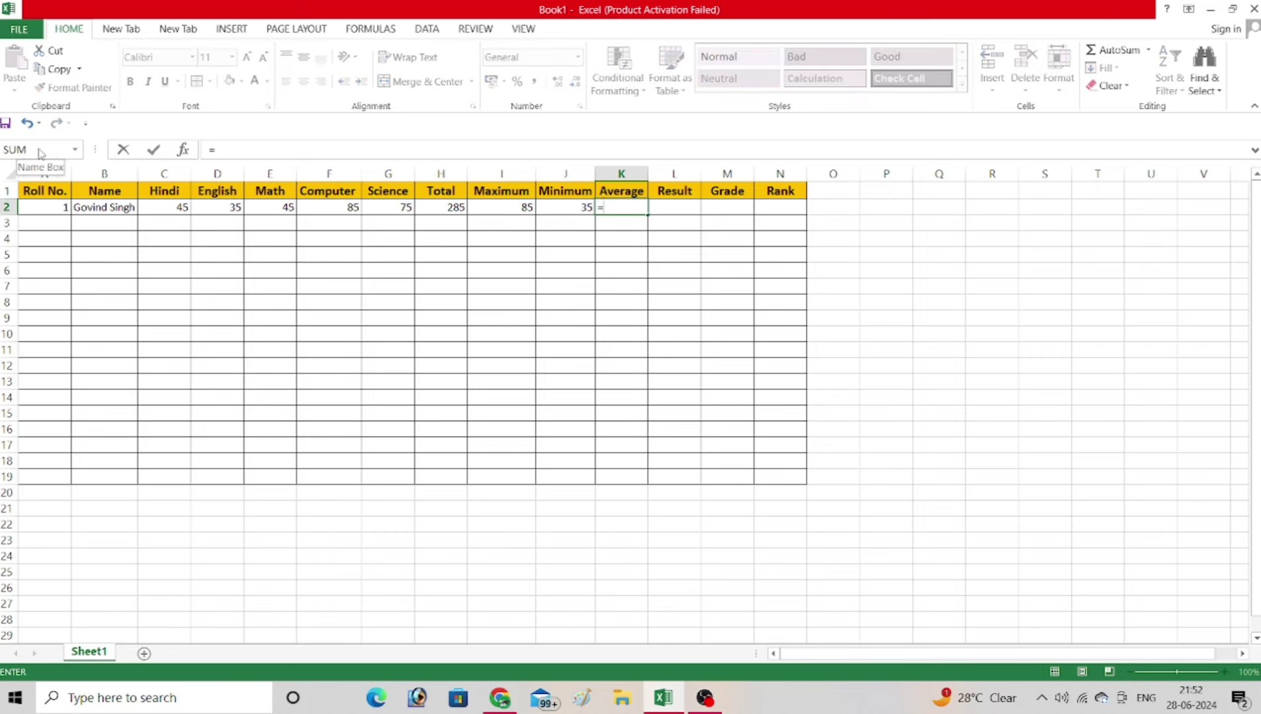
type("AV")
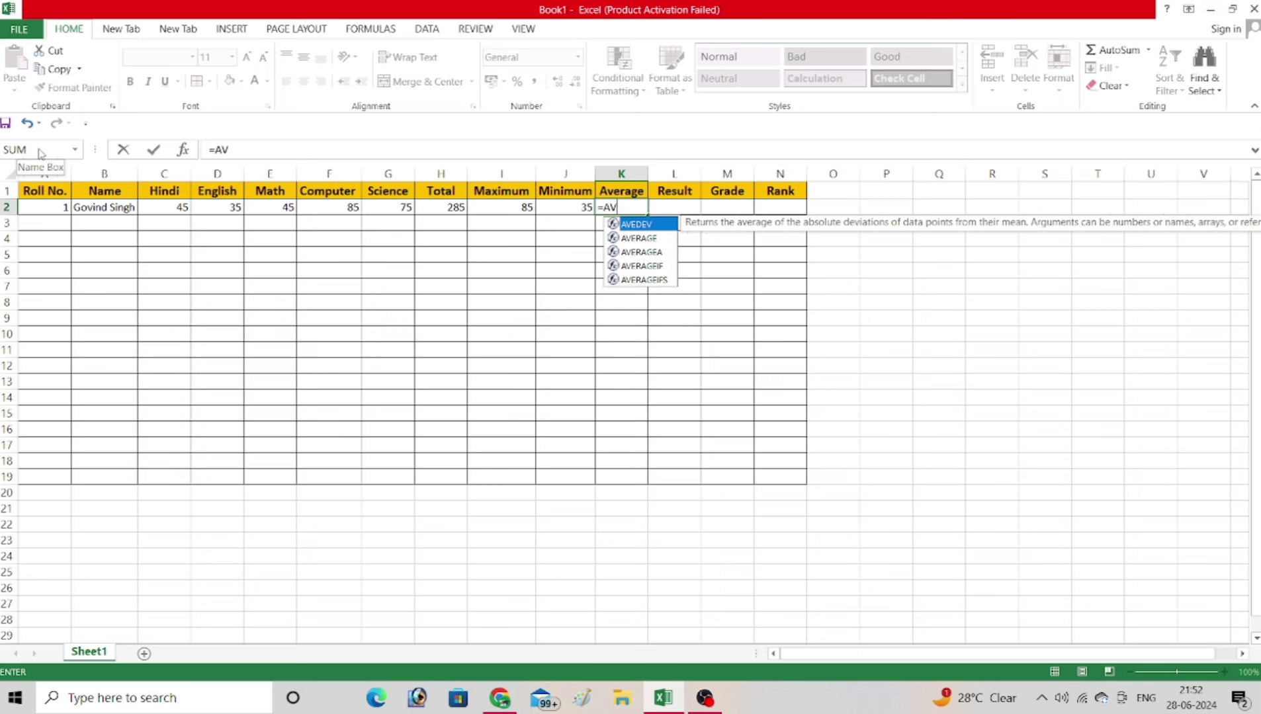
type("ERAGE(")
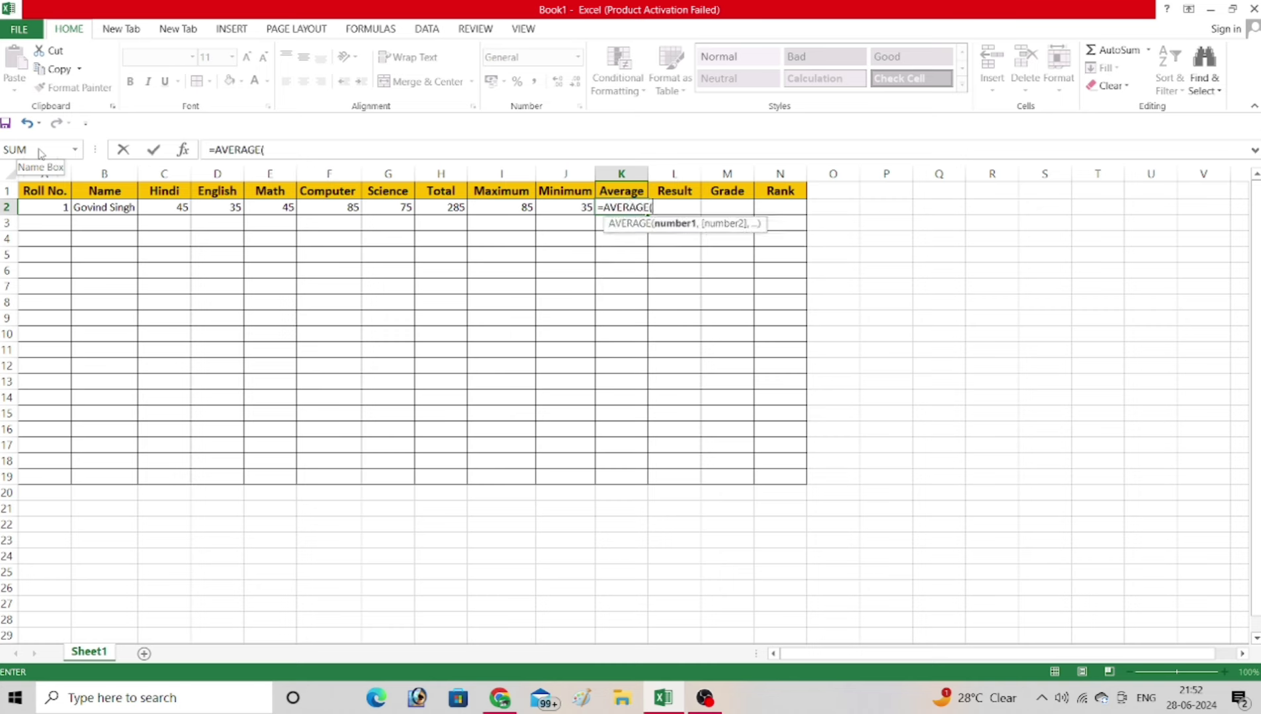
key("Left")
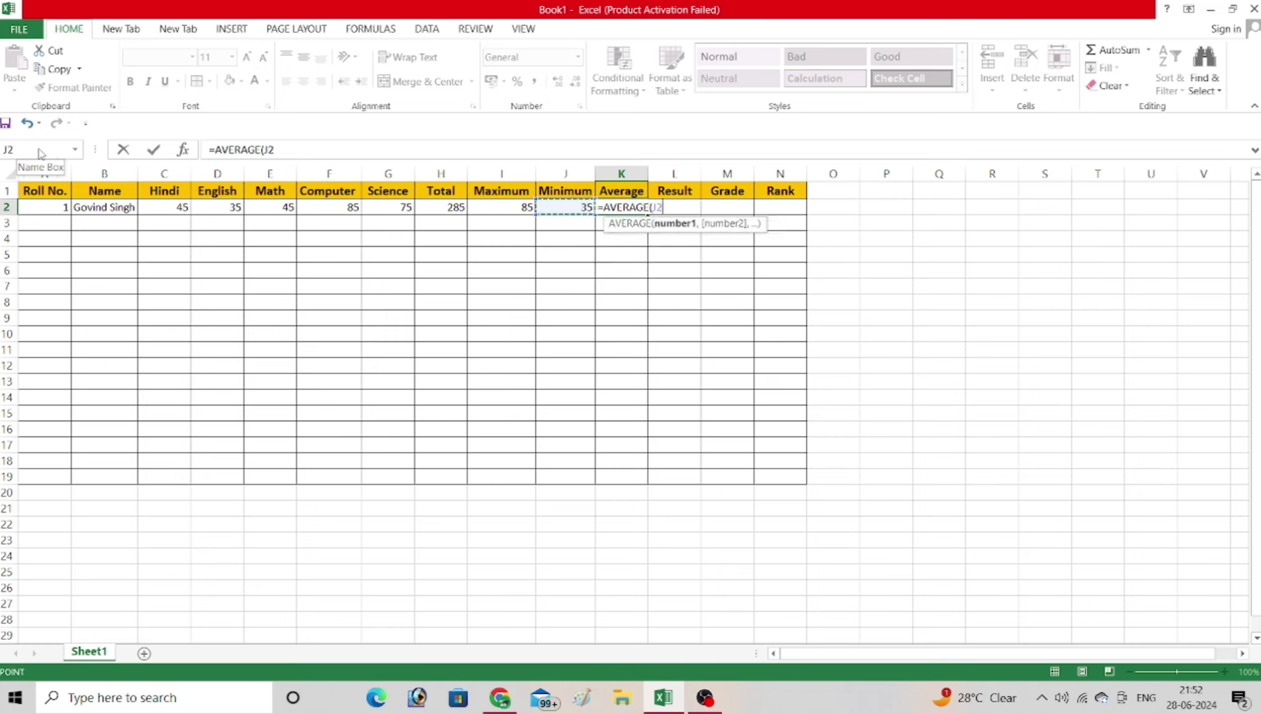
key("Left")
key("Left")
key("Left")
key("shift+Left")
key("shift+Left")
key("shift+Left")
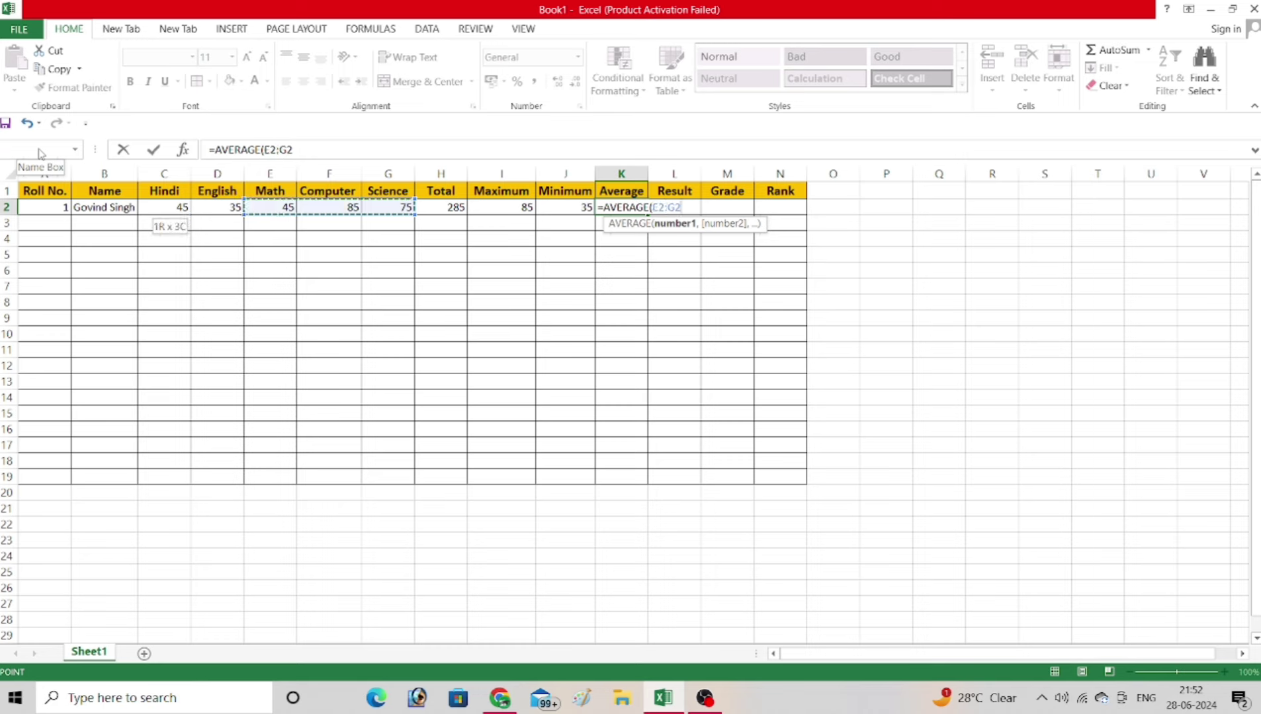
key("shift+Left")
key("Return")
- Cancel the stray entry in K3 and return to the Result cell L2
type("]")
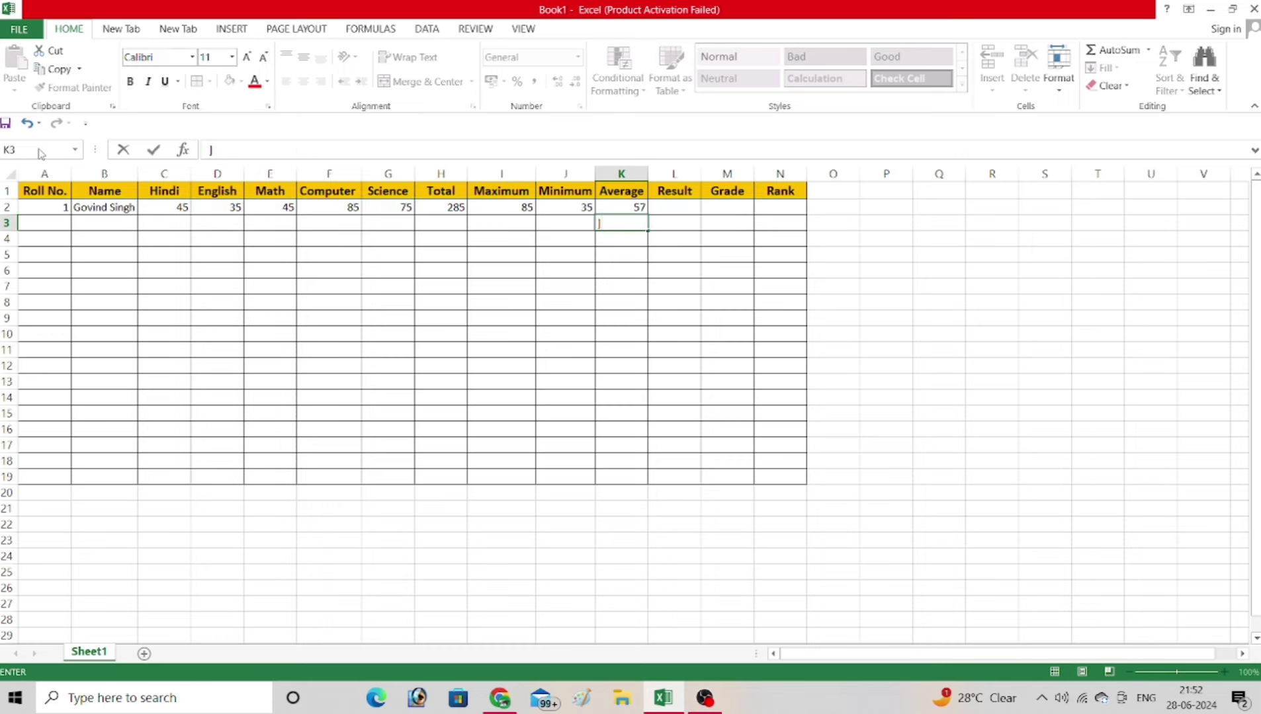
key("Escape")
key("Up")
key("Down")
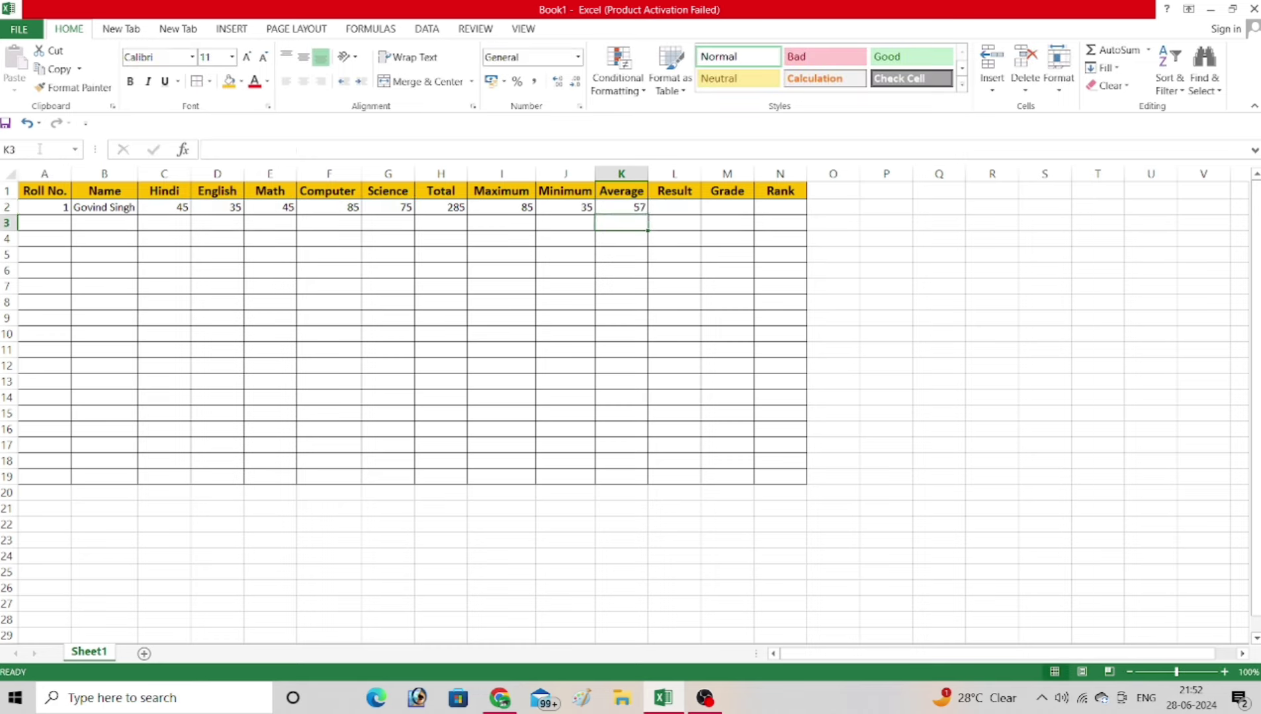
key("Up")
key("Right")
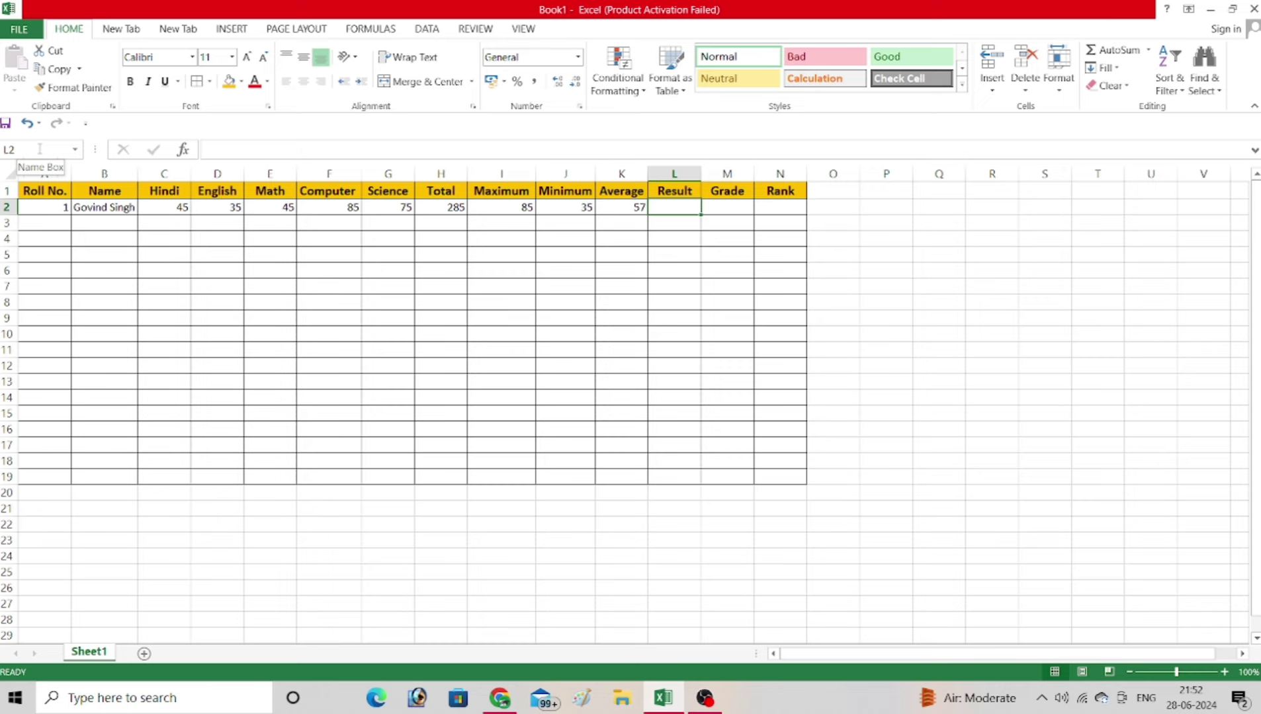
- Enter =IF(K2>=33,"PASS","FAIL") in L2, correcting the letter case
type("=")
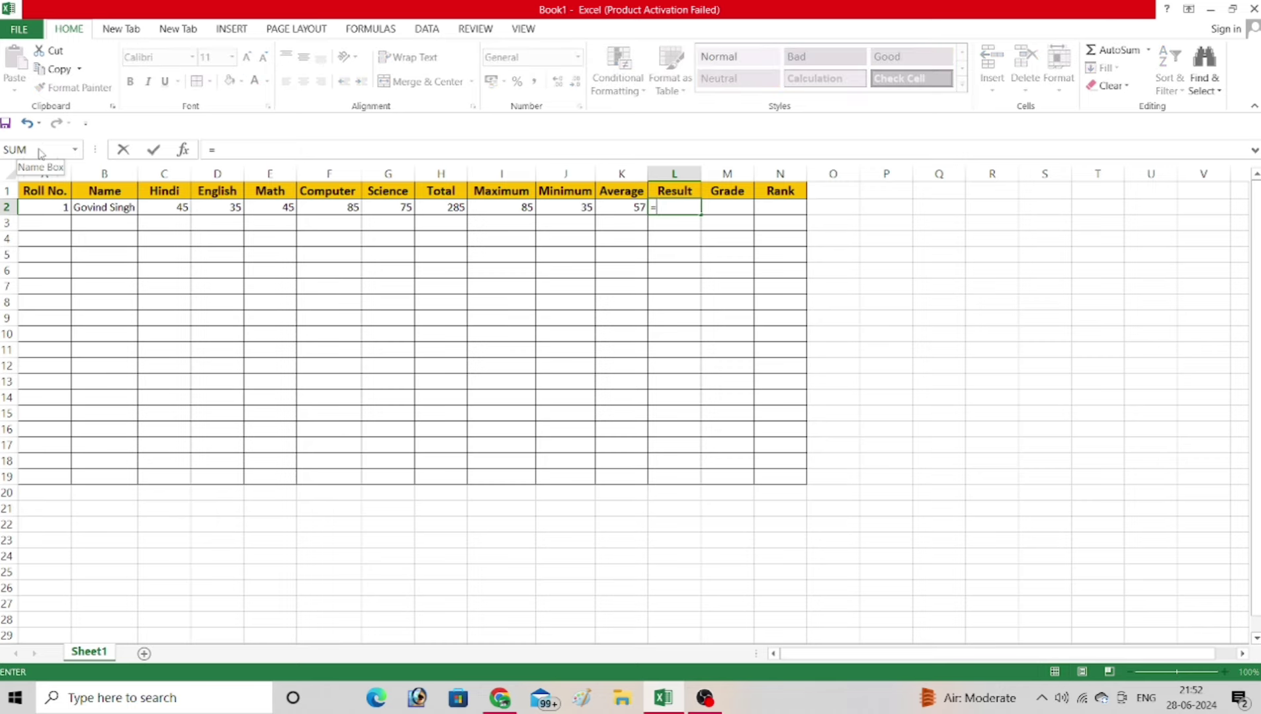
type("IF(")
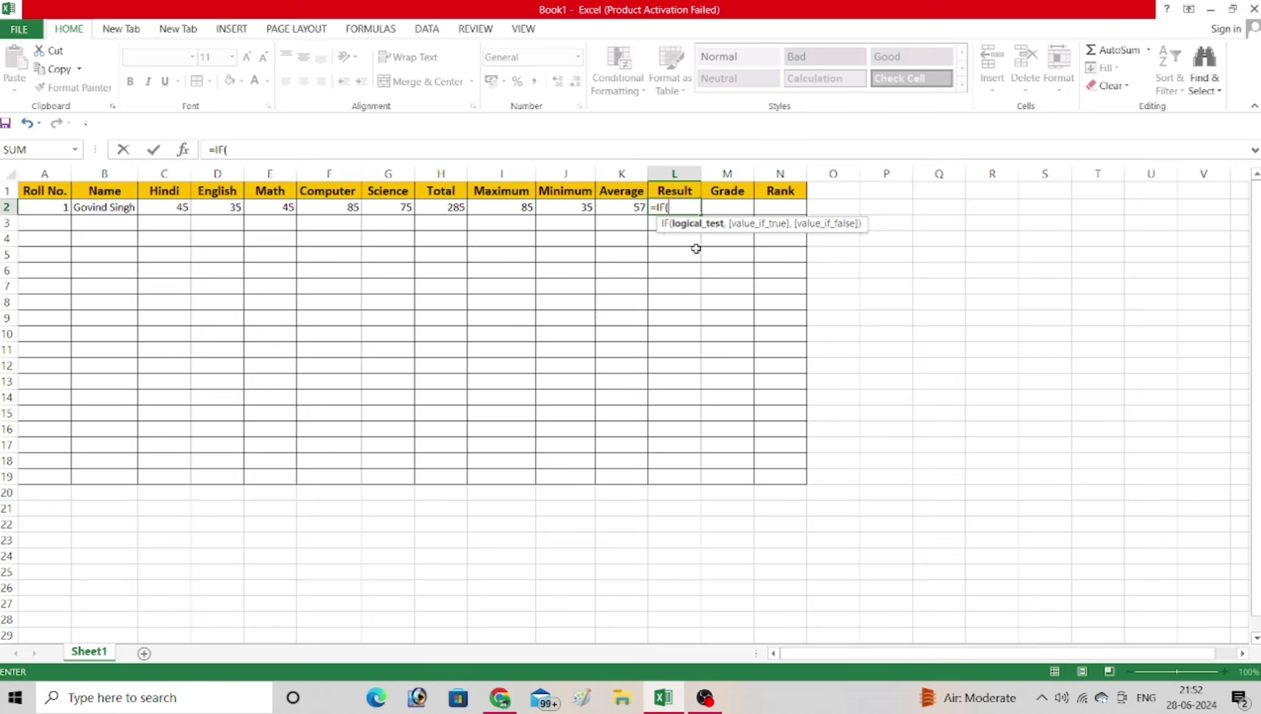
left_click(612, 207)
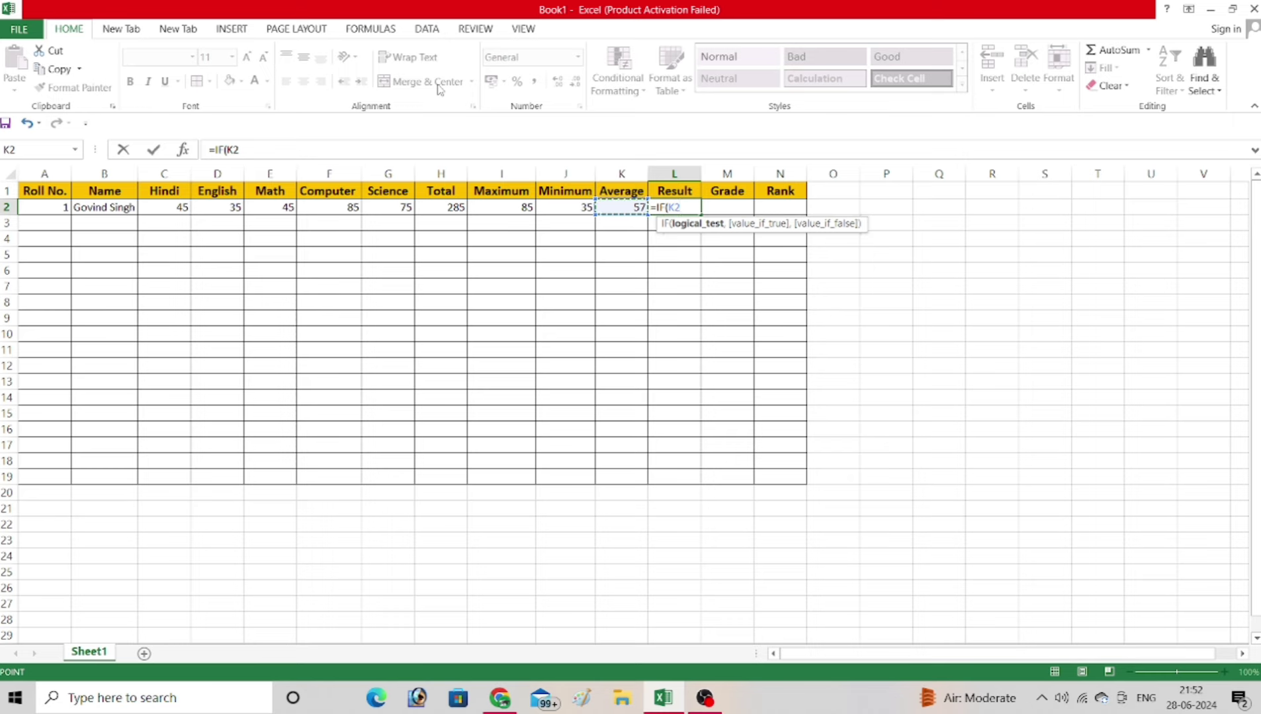
type(">")
type("=")
type("33,")
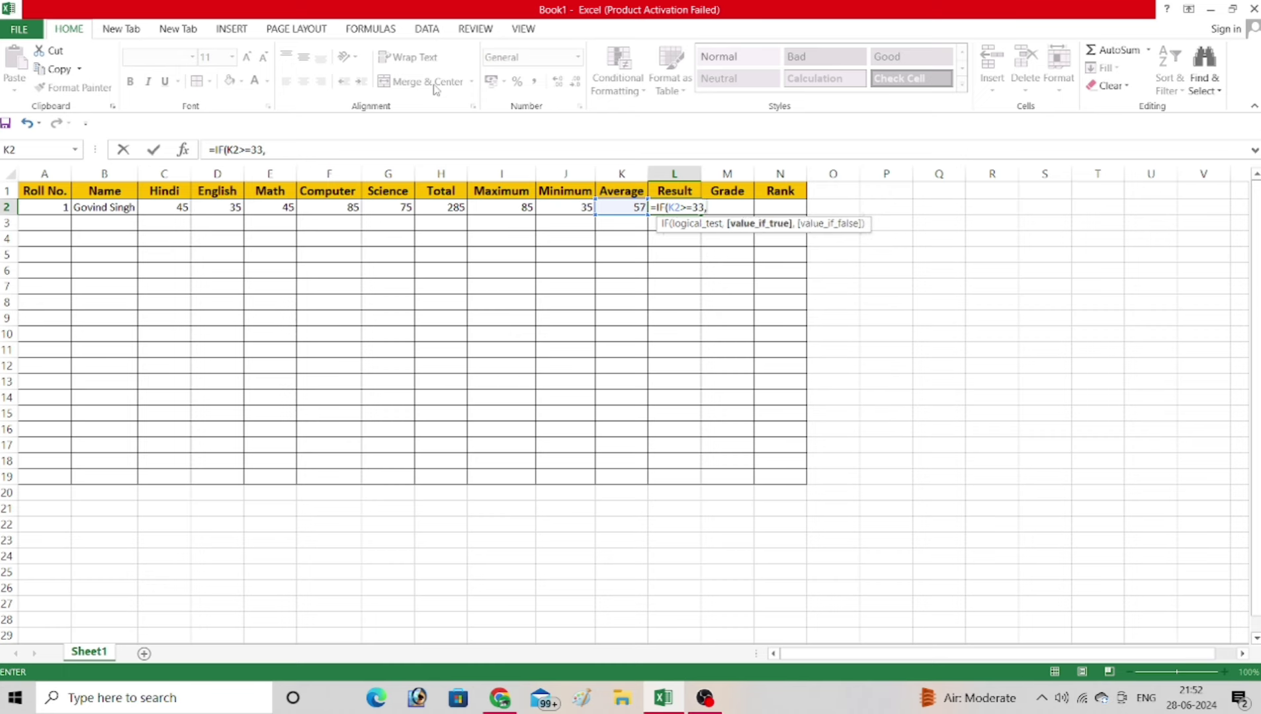
type("\"pASS")
key("BackSpace")
key("BackSpace")
key("BackSpace")
key("BackSpace")
type("PASS")
type("\",\"fA")
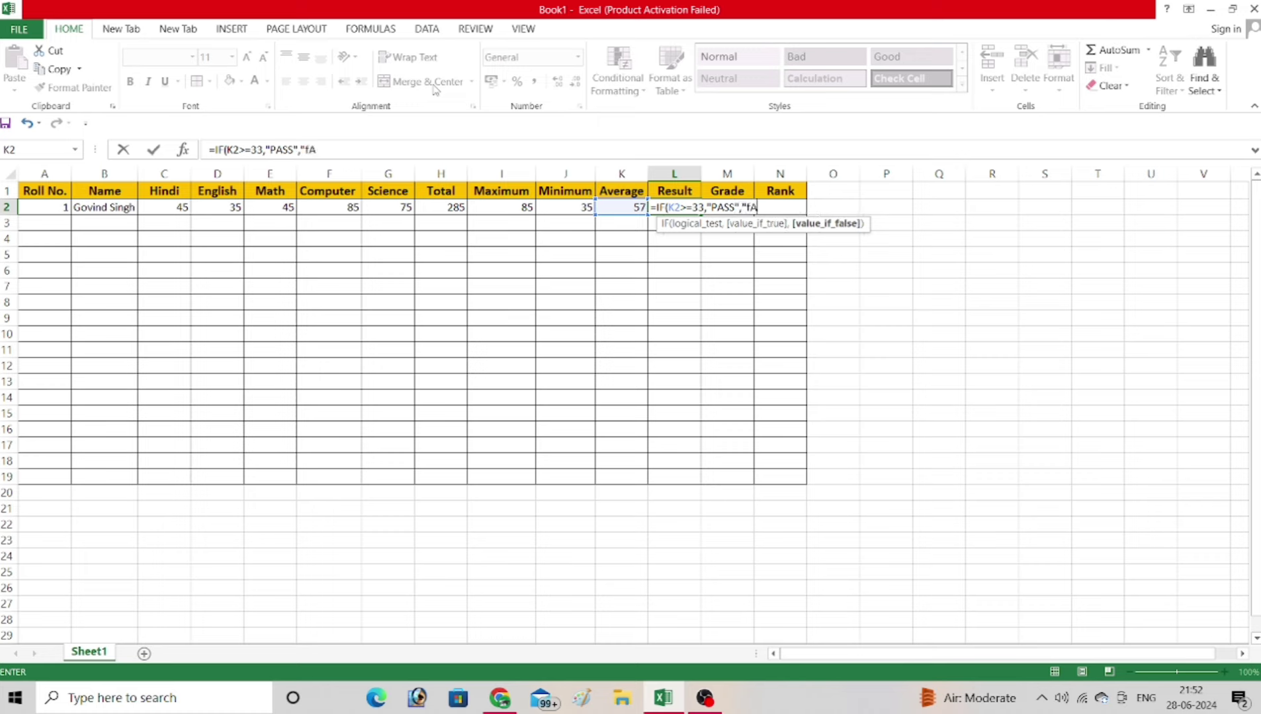
type("IL")
key("BackSpace")
key("BackSpace")
key("BackSpace")
key("BackSpace")
type("FA")
type("IL\"")
type(")")
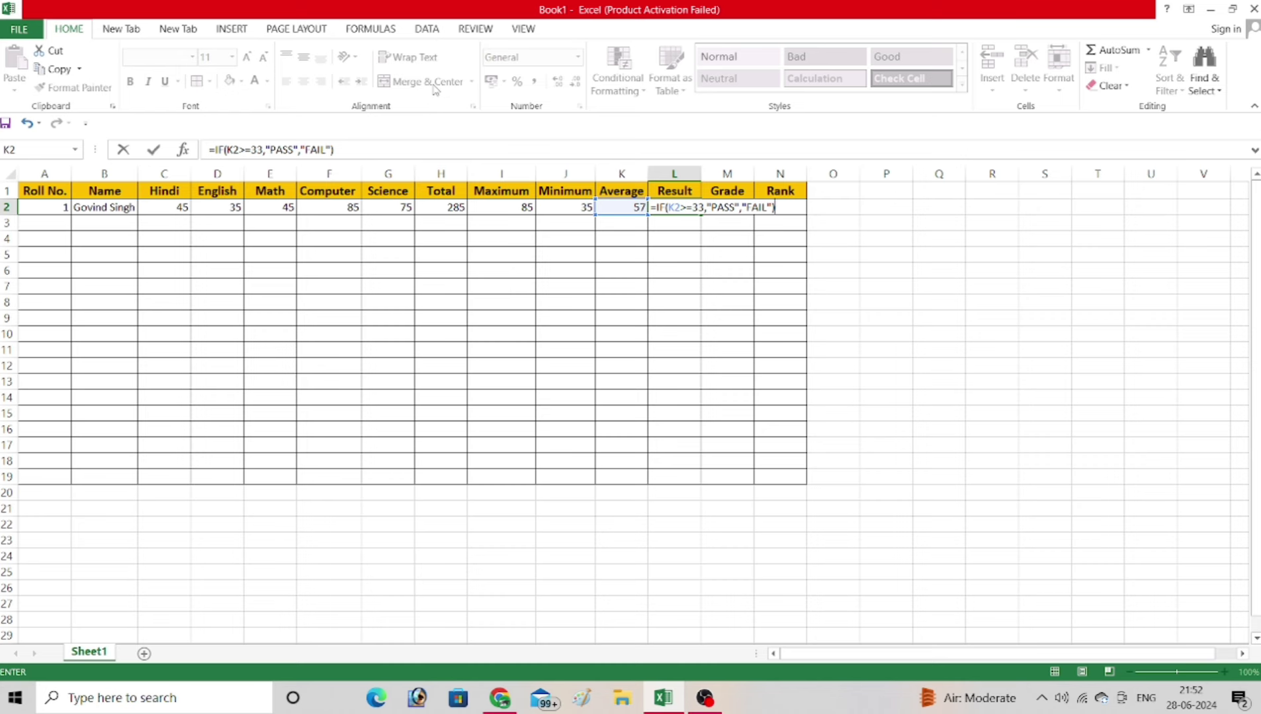
key("ctrl+Return")
key("Right")
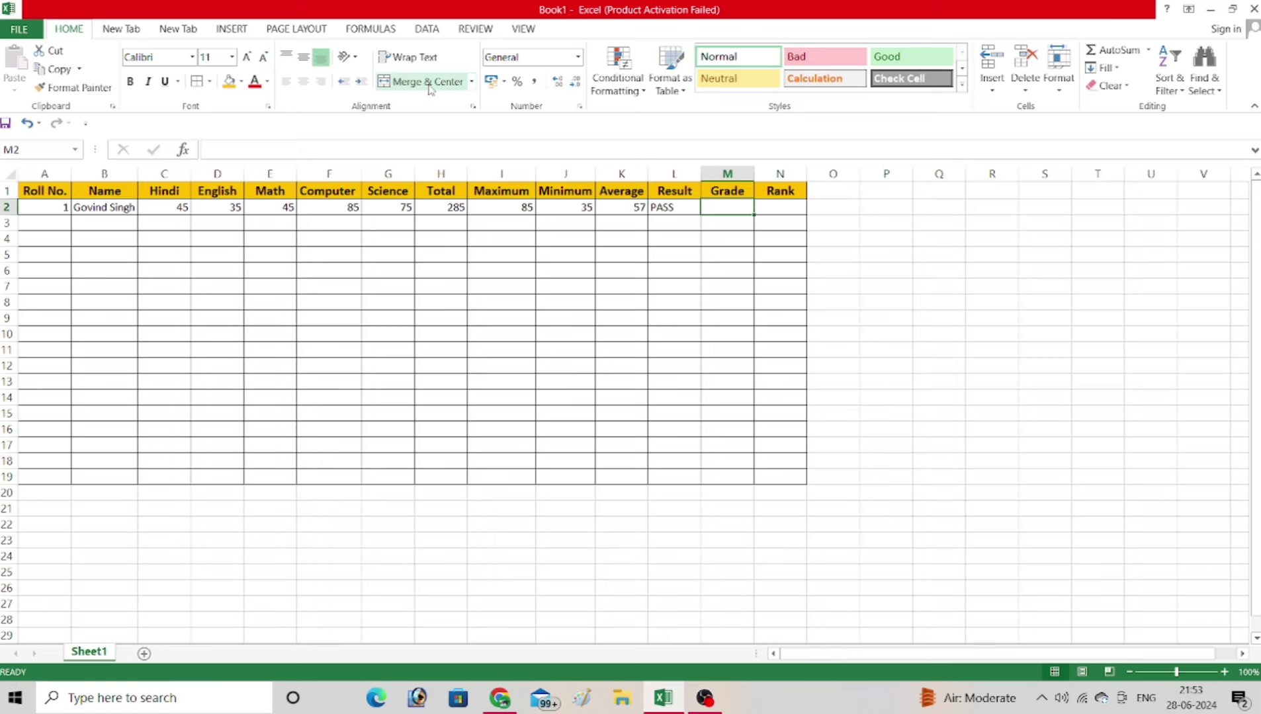
- Enter =IF(K2>=60,"A",IF(K2>45,"B",IF(K2>=33,"C","D"))) in M2, showing grade B
type("=IF(")
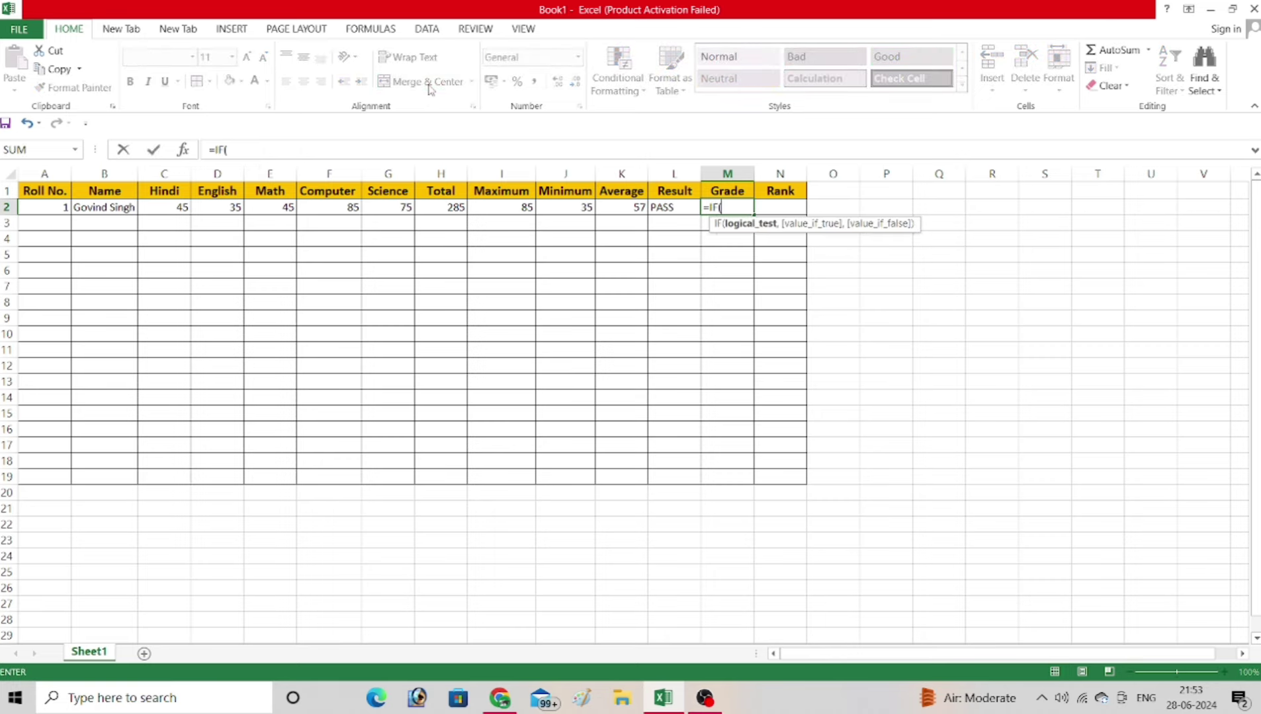
key("Left")
key("Left")
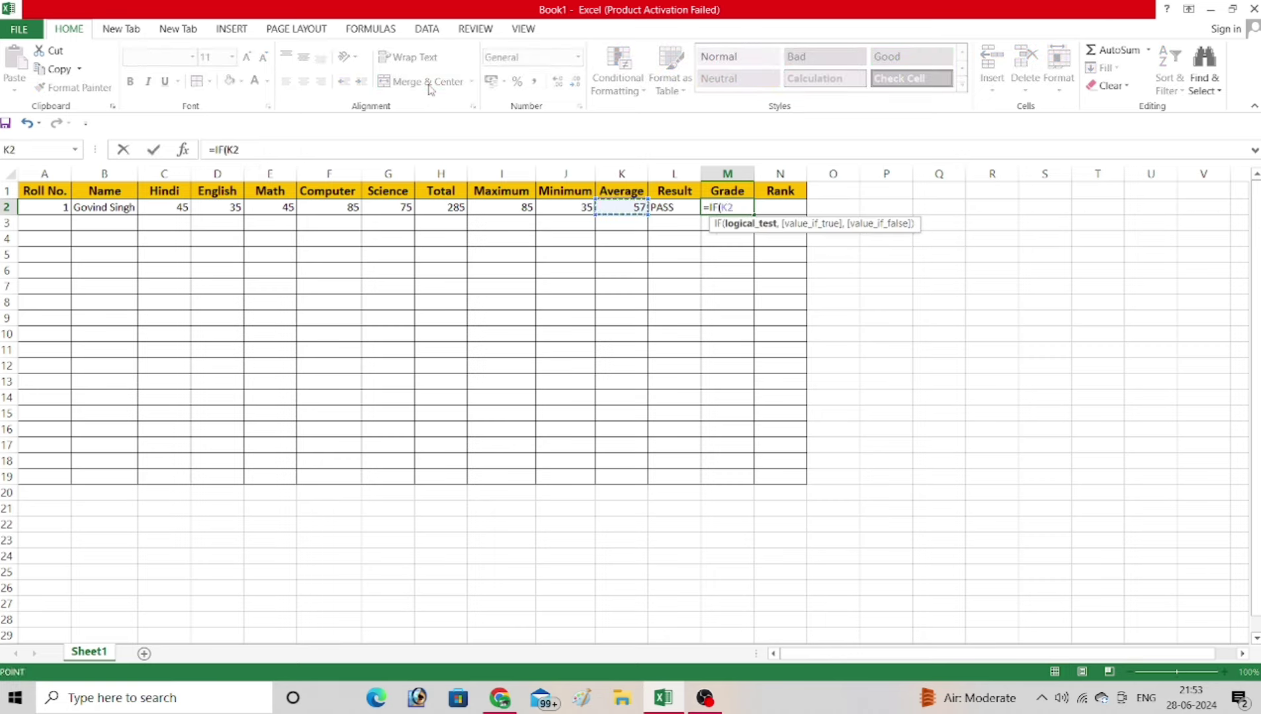
type(">=60")
type(",")
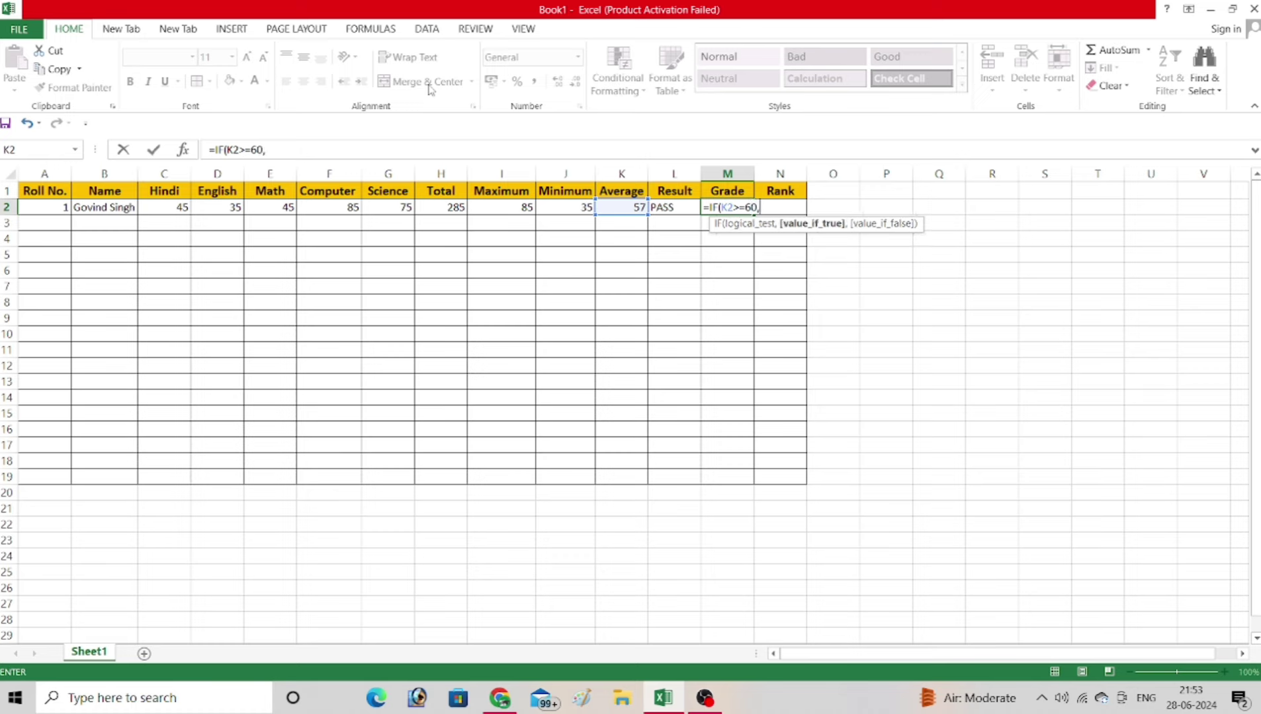
type("\"a")
key("BackSpace")
type("A")
type("\",IF(")
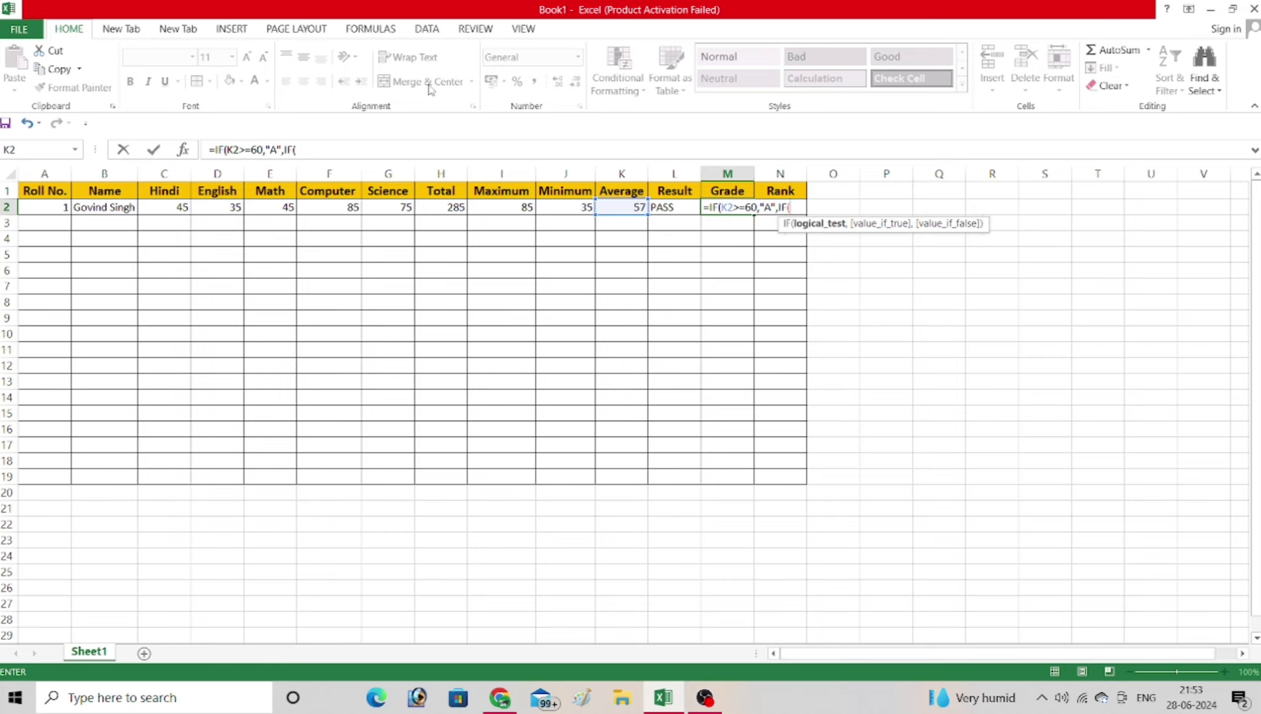
key("Left")
key("Left")
type(">")
type("45,\"")
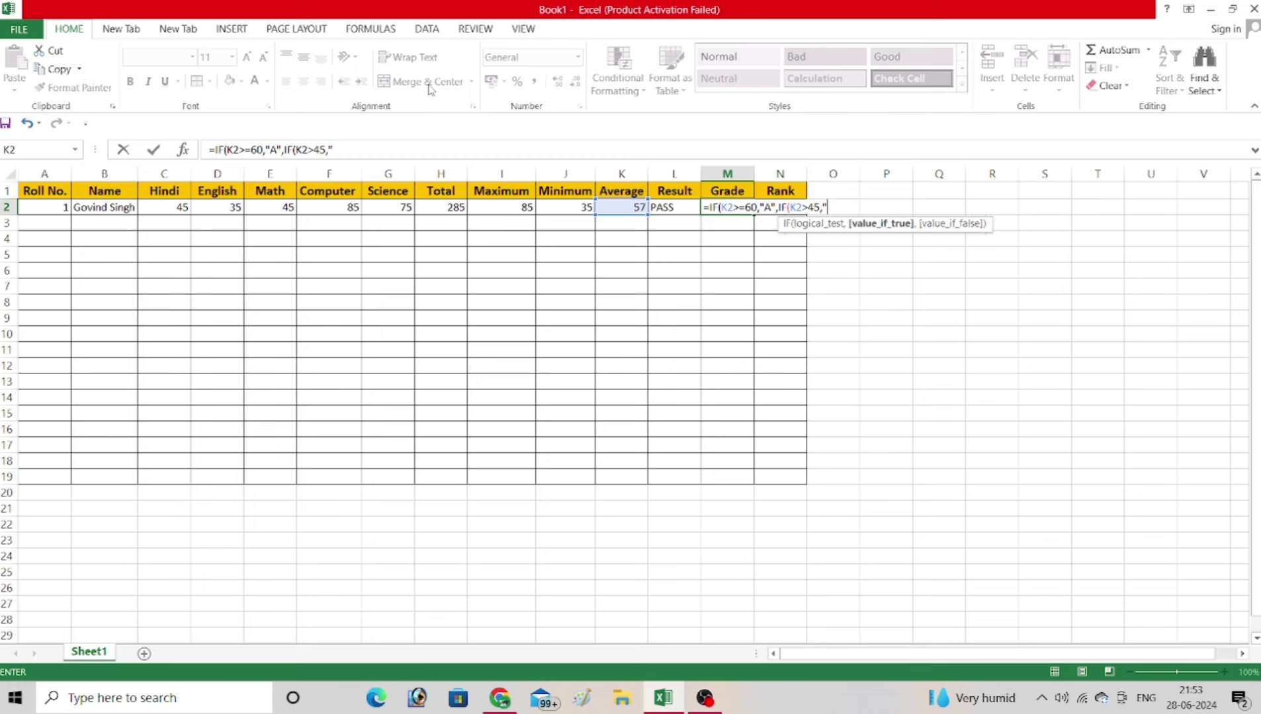
type("B\",")
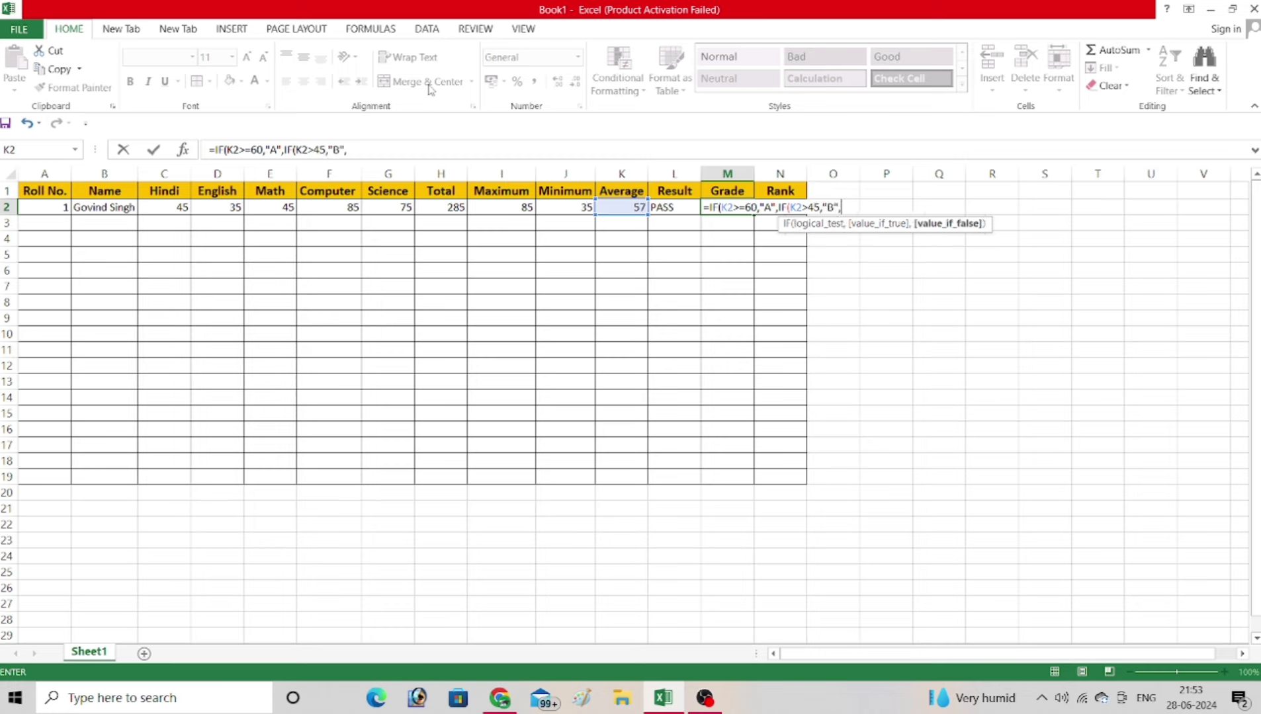
type("IF(")
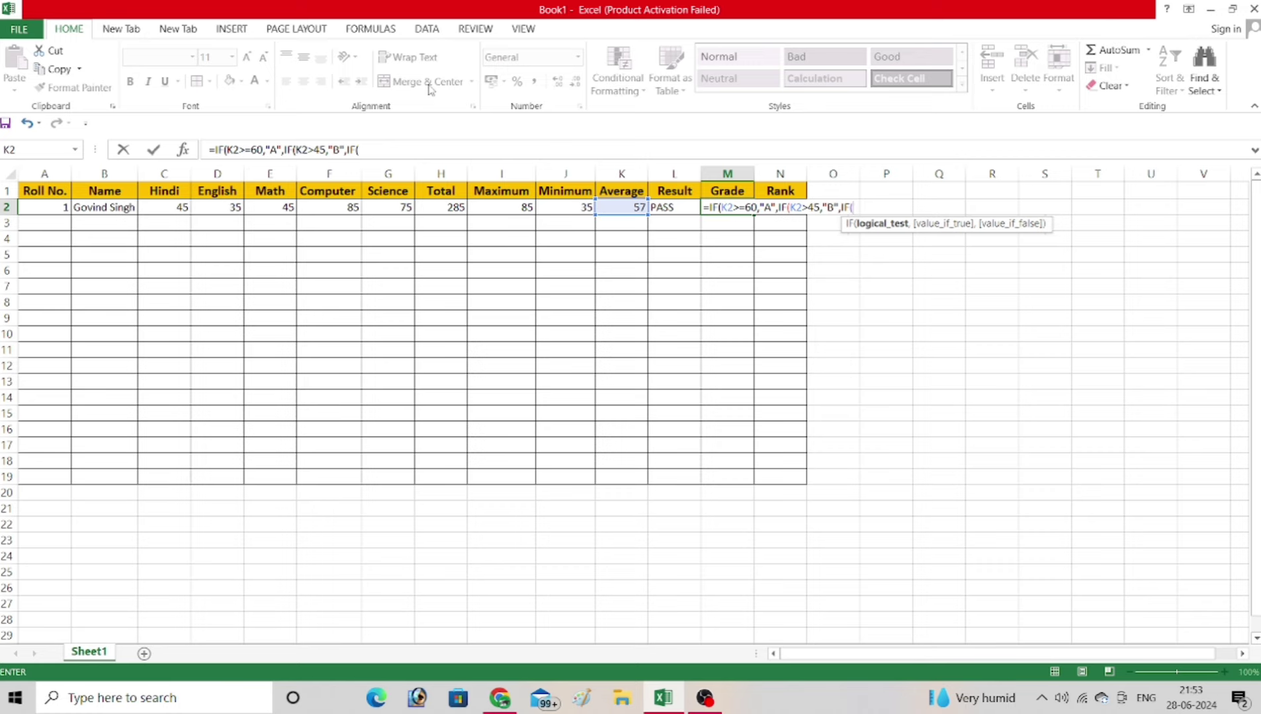
type("K2>=")
type("33,")
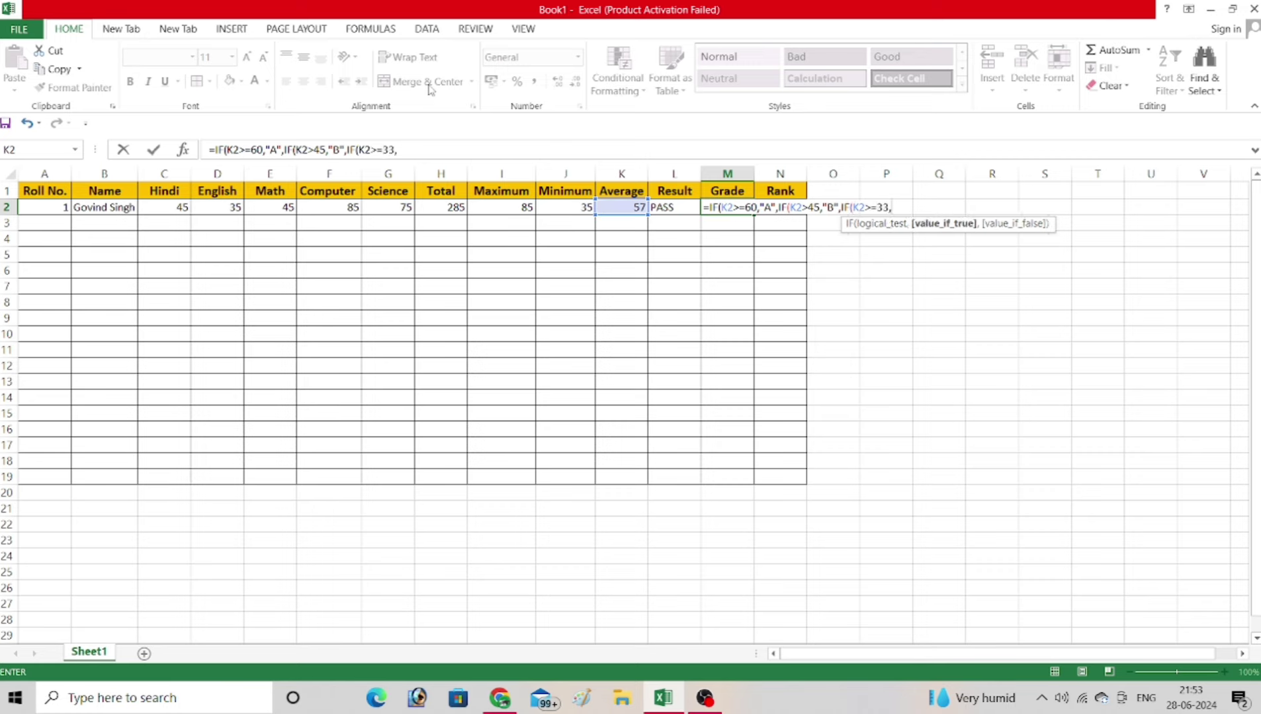
type("\"")
type("C\",")
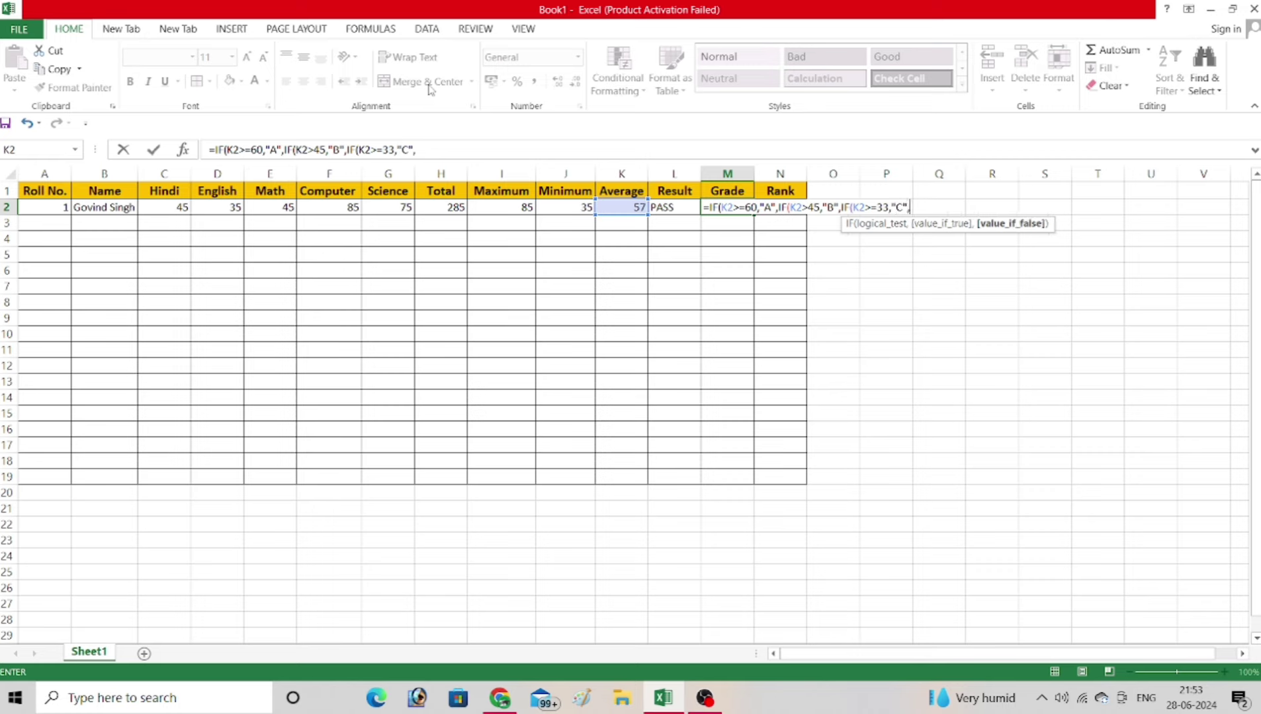
type("\"D\"")
type("))")
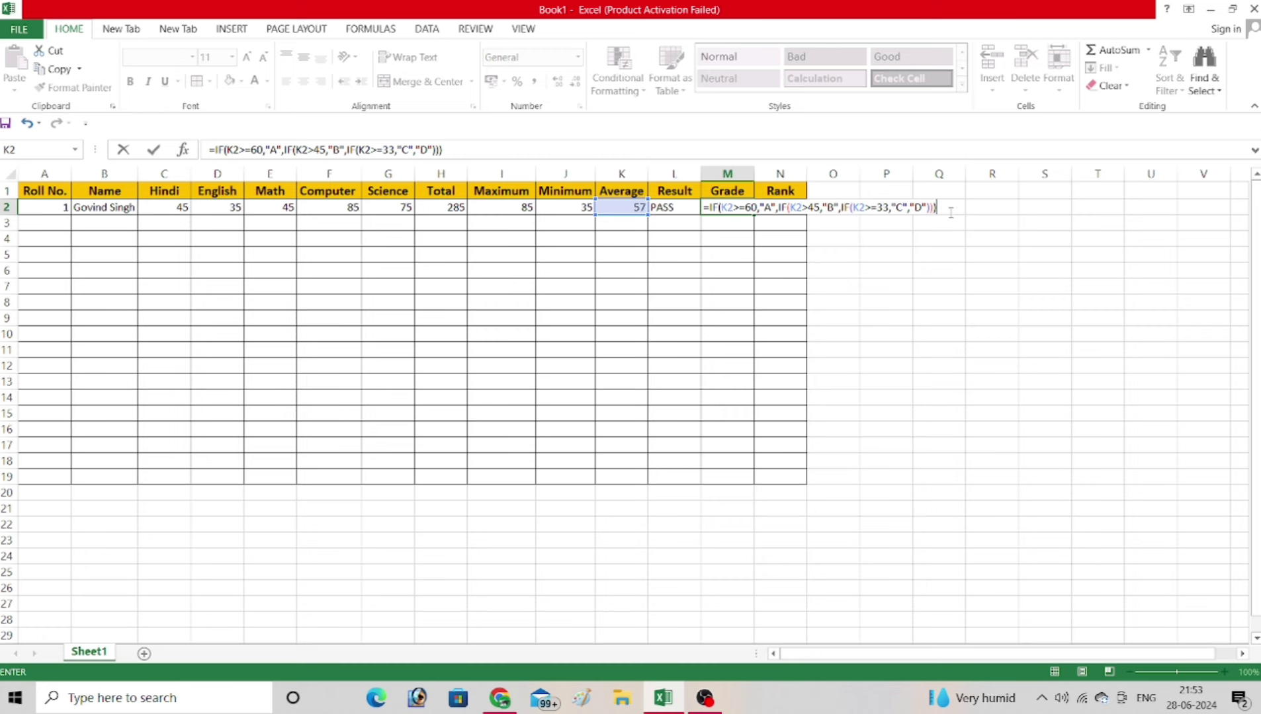
key("ctrl+Return")
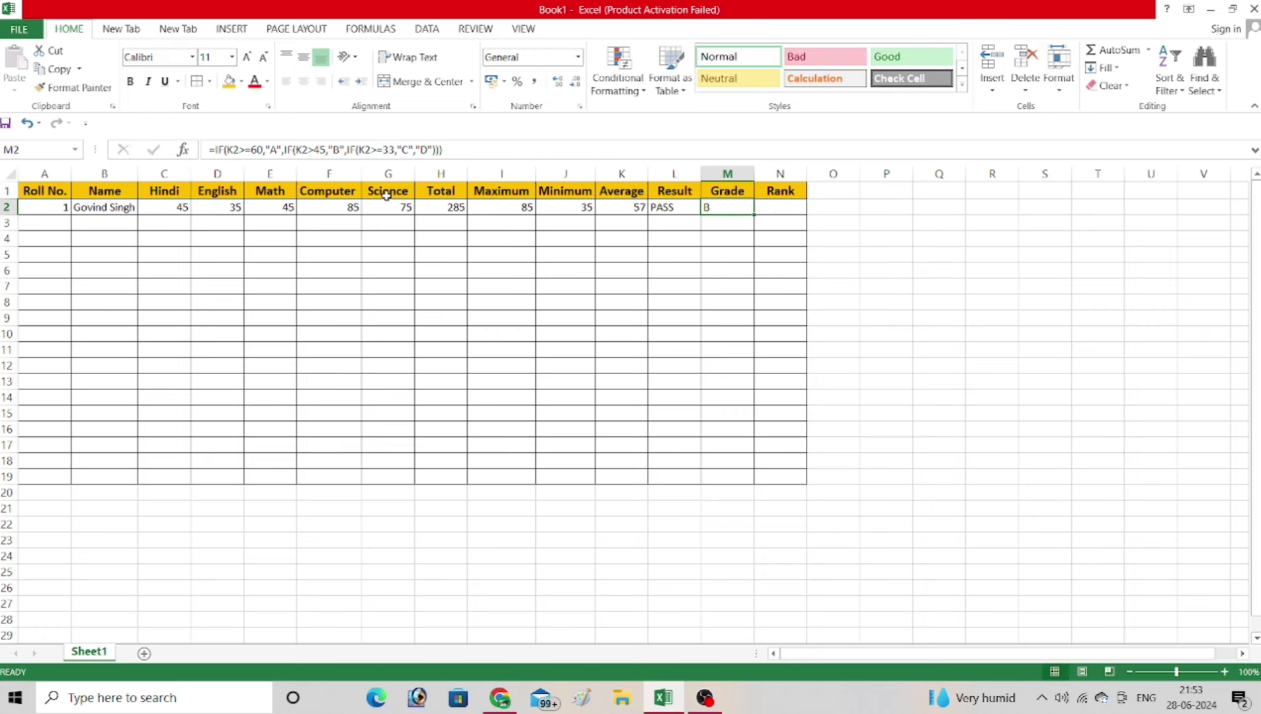
- Start a plain RANK formula in the Rank cell N2
left_click(632, 205)
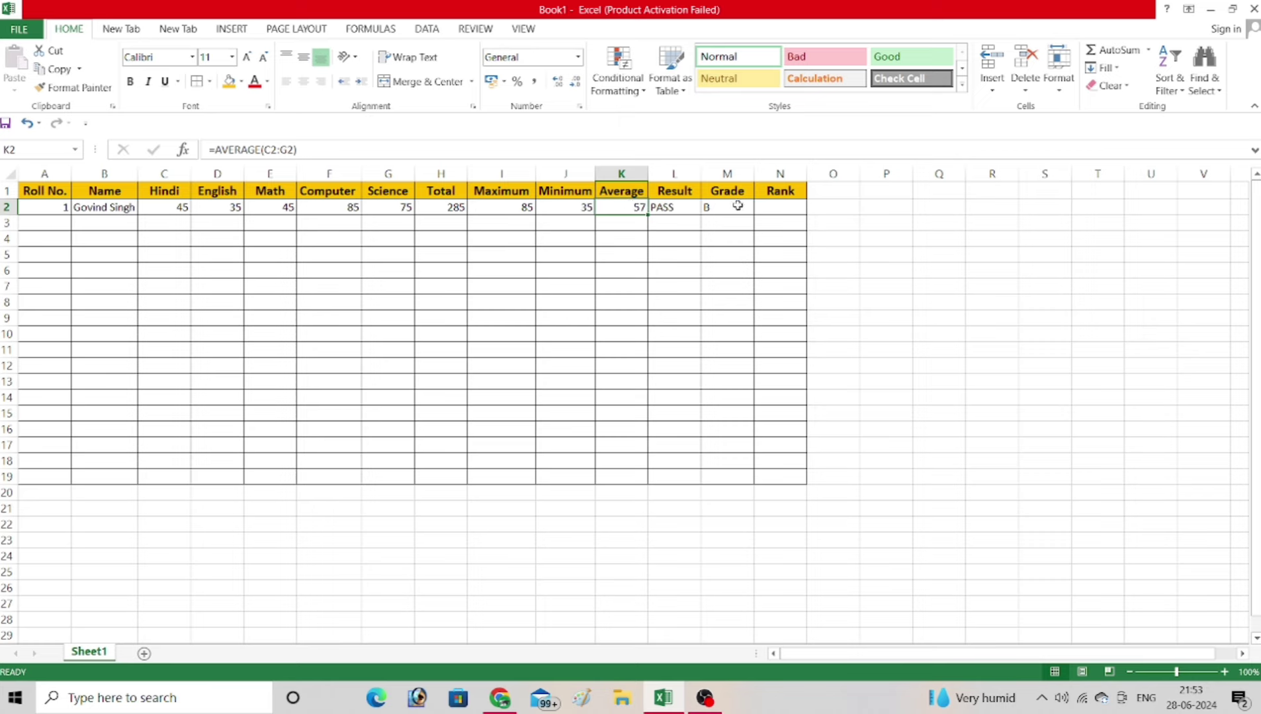
left_click(768, 205)
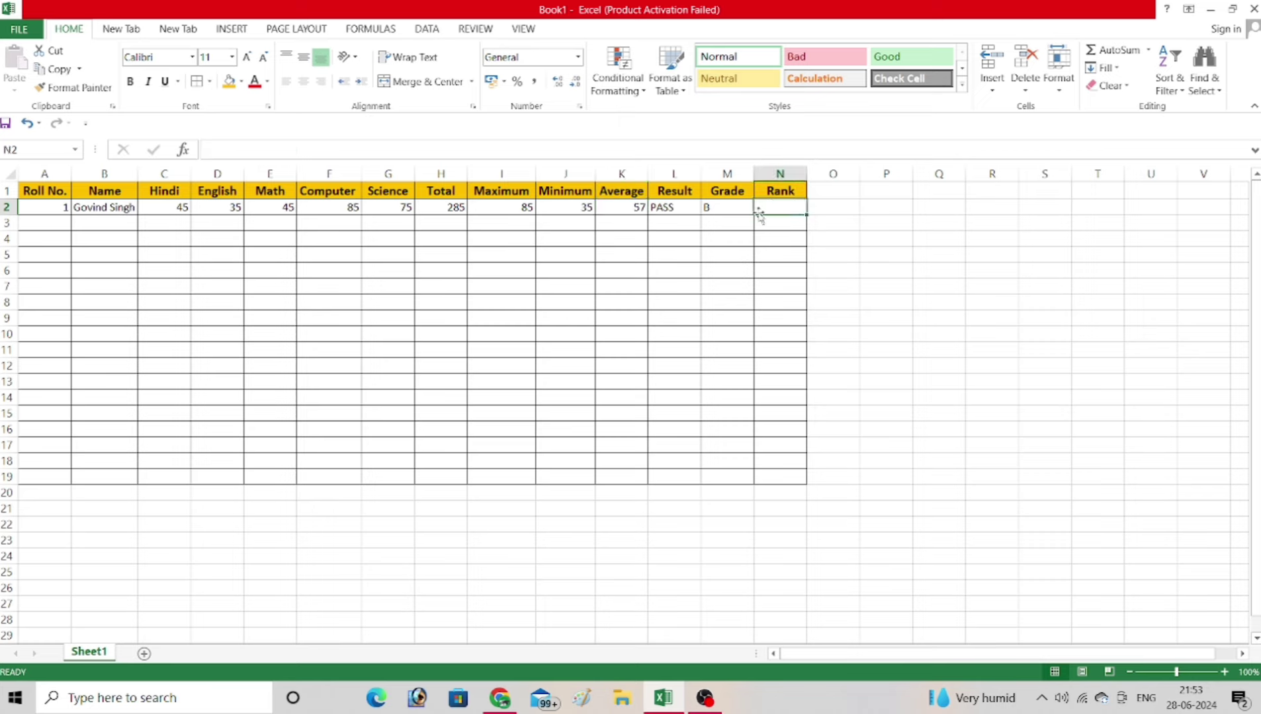
type("=RA")
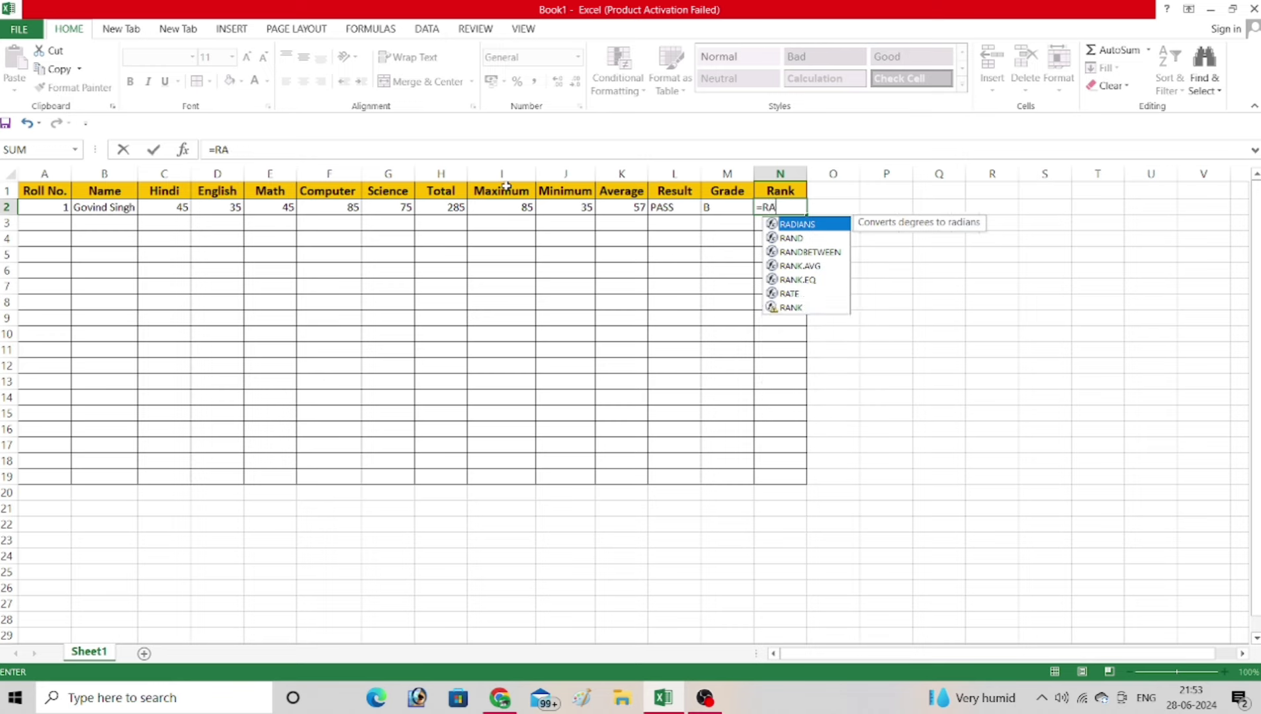
type("NK.AVG(")
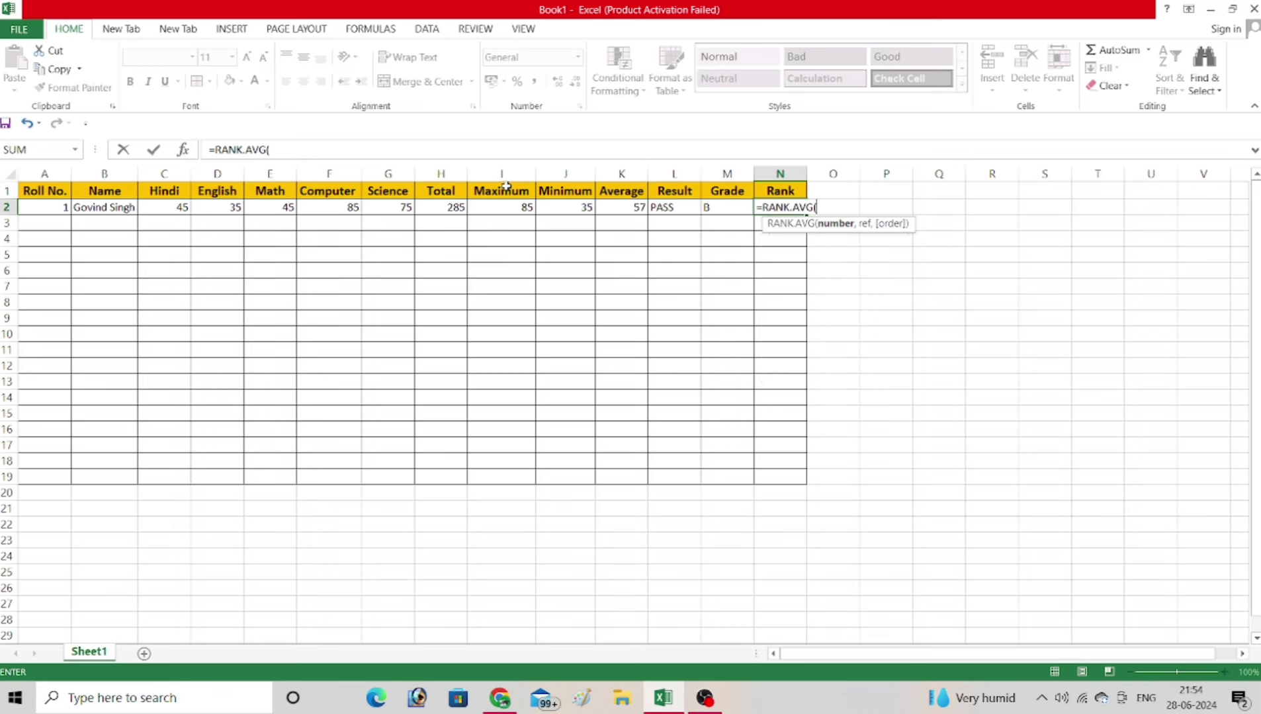
key("BackSpace")
key("BackSpace")
key("BackSpace")
key("BackSpace")
key("BackSpace")
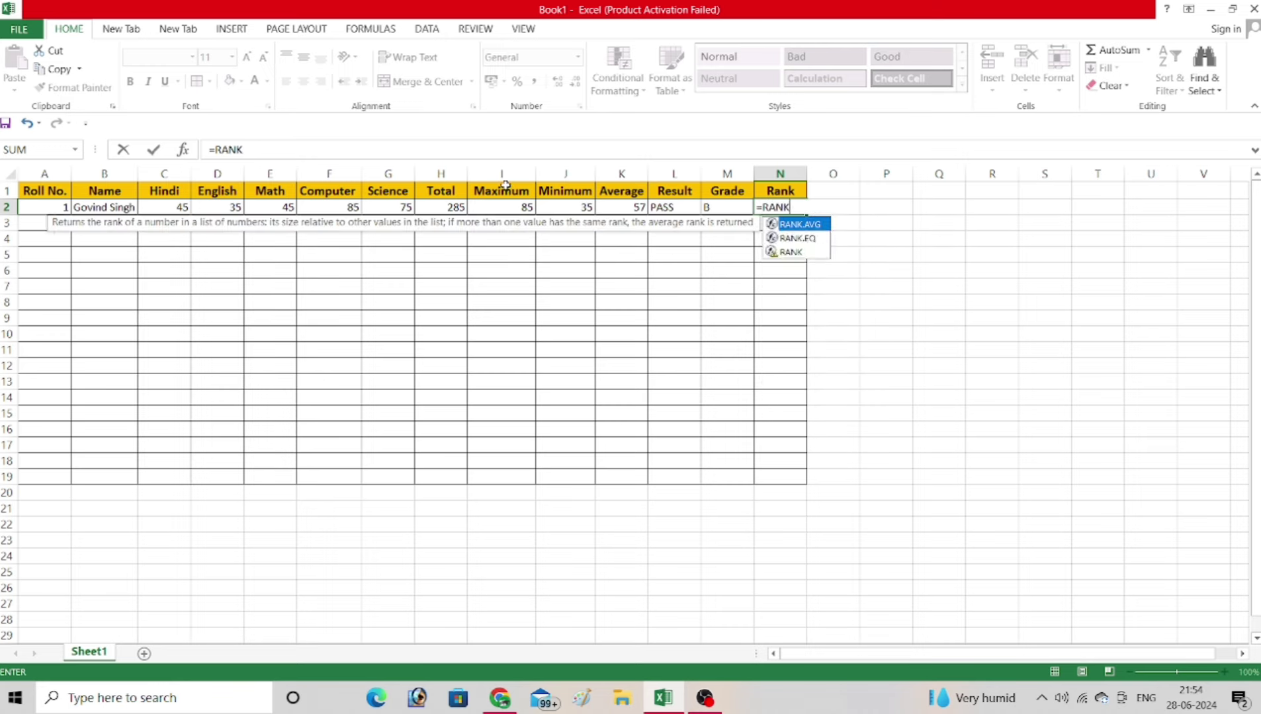
key("Down")
key("Down")
key("Tab")
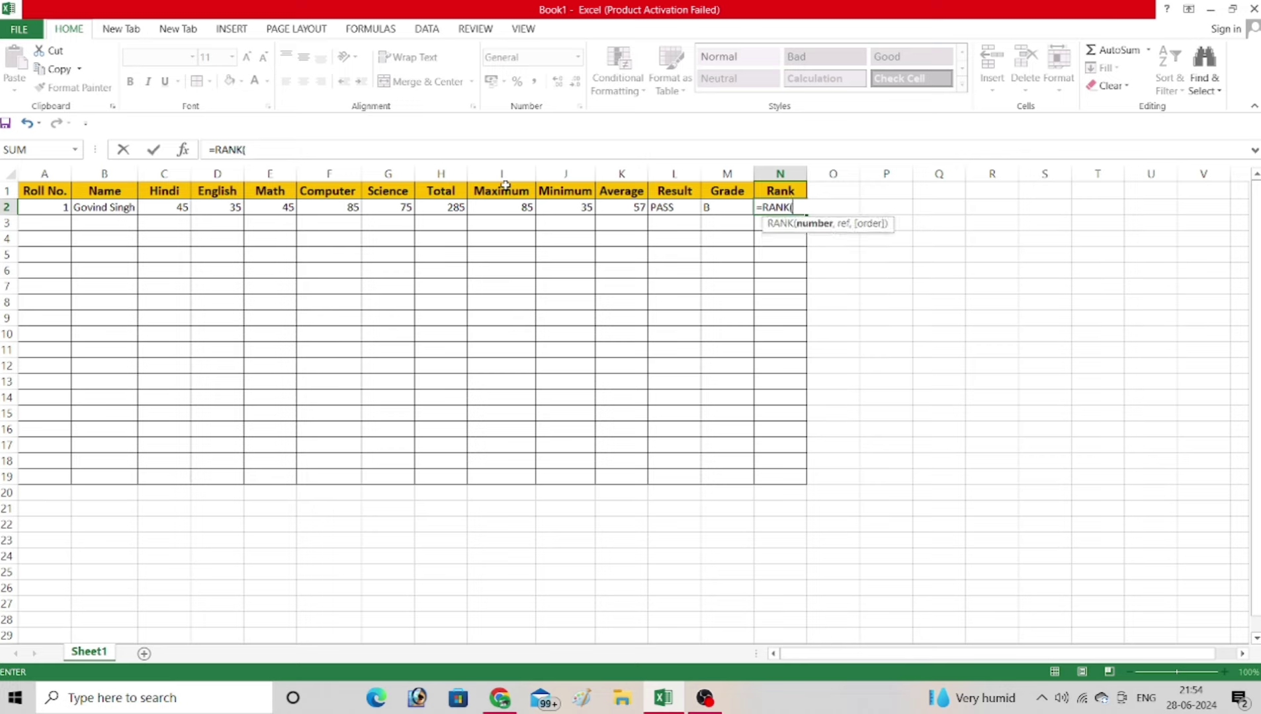
- Rank H2 against the absolute range $H$2:$H$19 and confirm it, showing 1
left_click(449, 208)
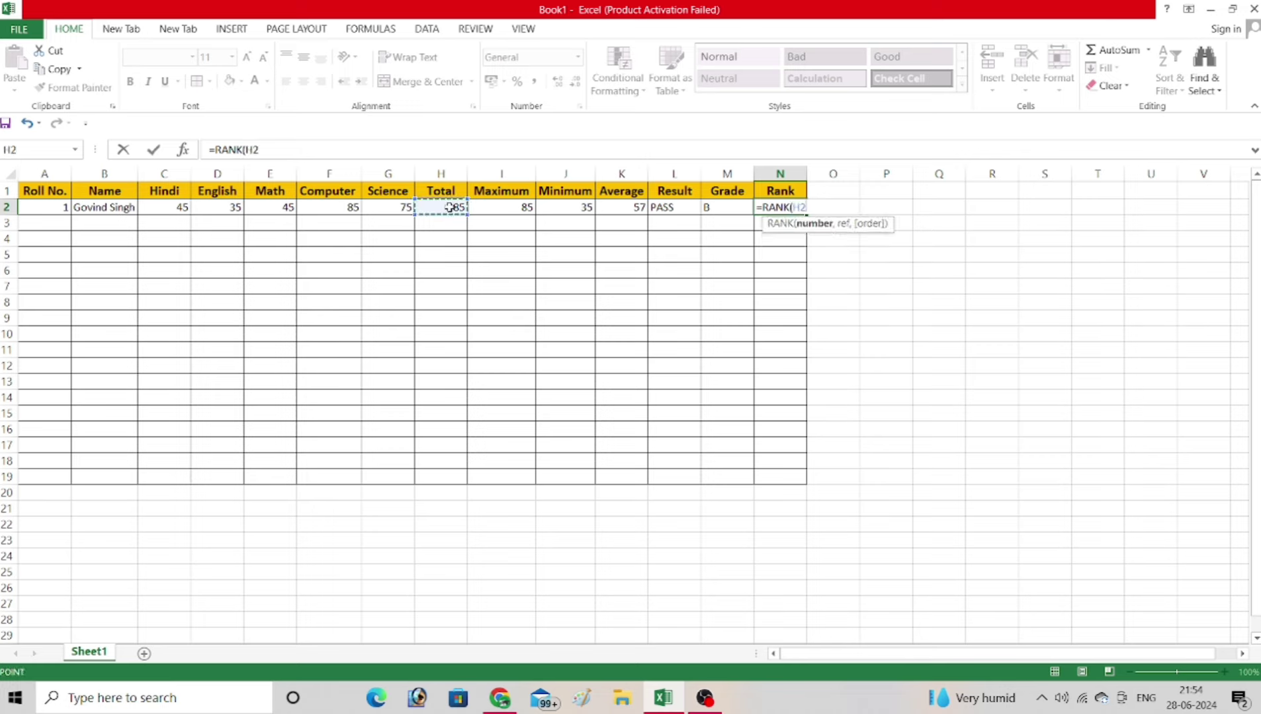
type(",")
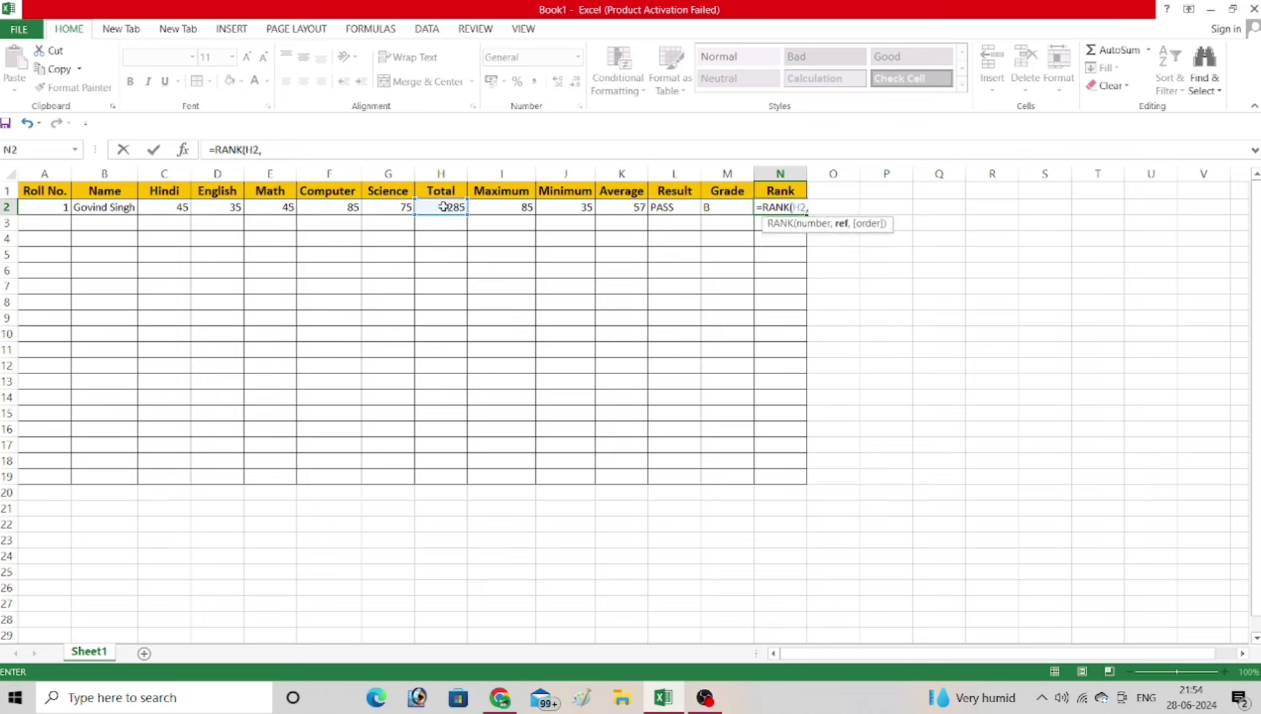
left_click_drag(443, 207, 429, 475)
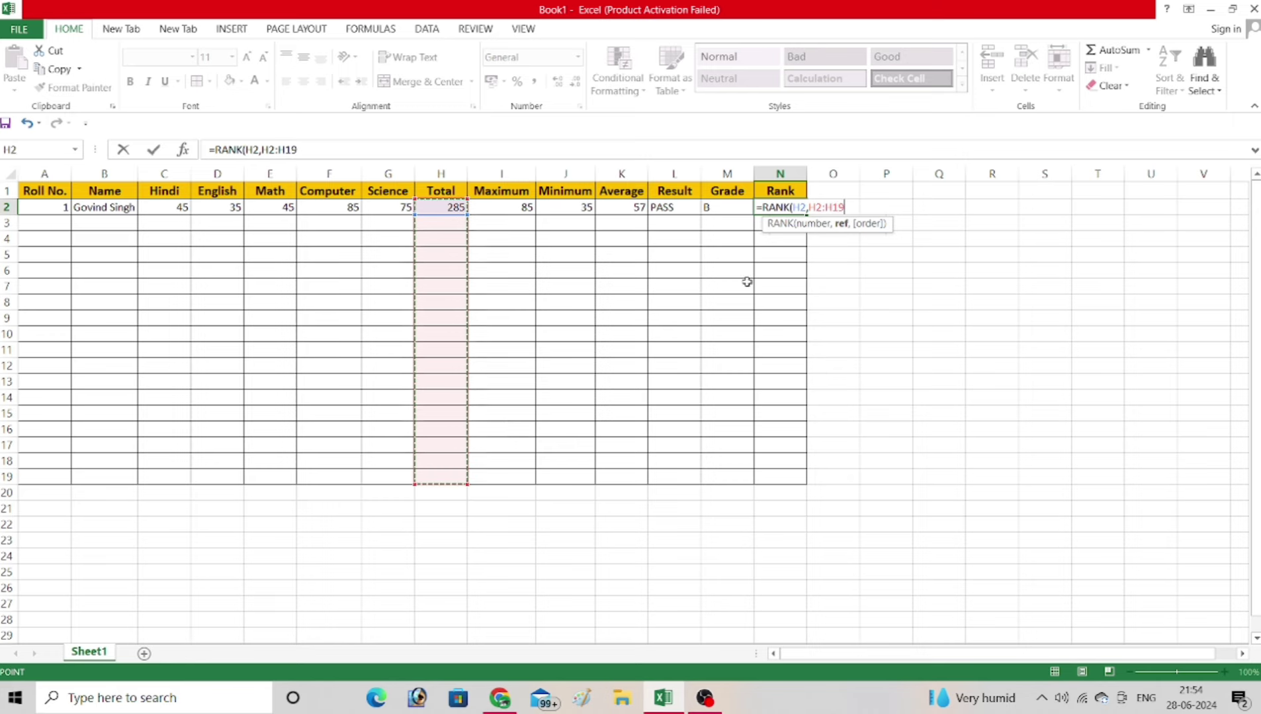
key("F4")
type(")")
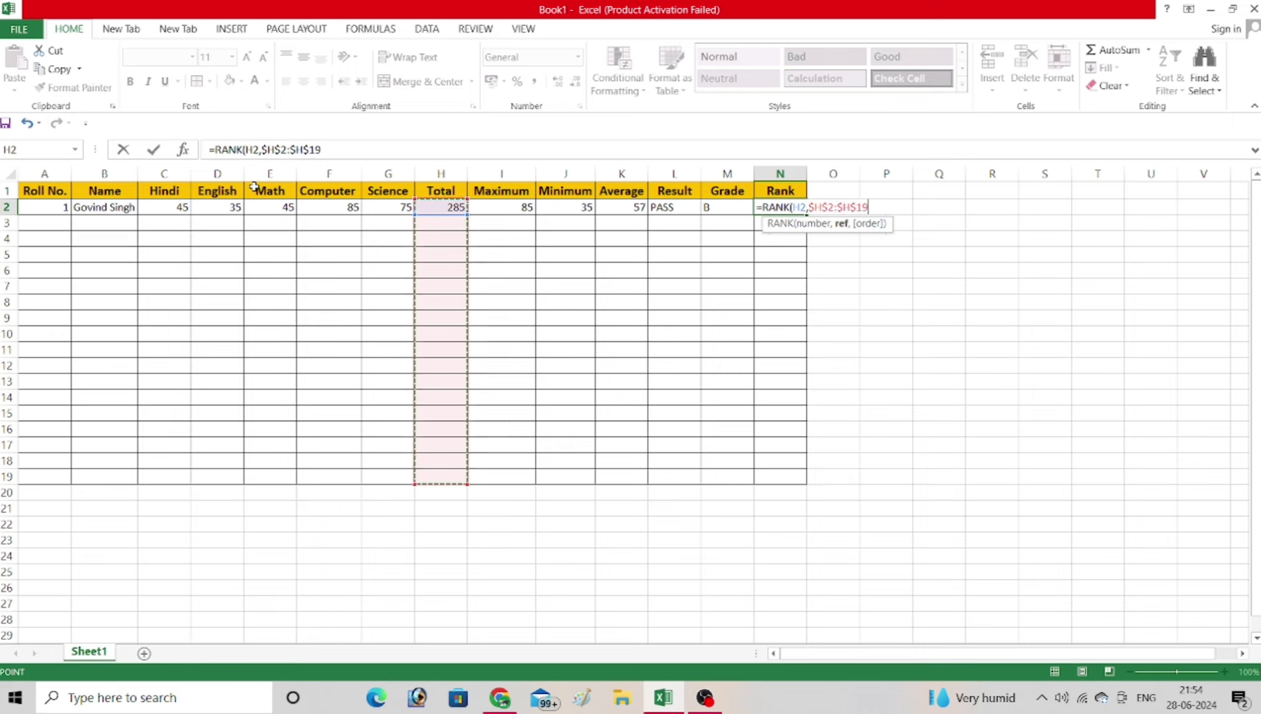
key("ctrl+Return")
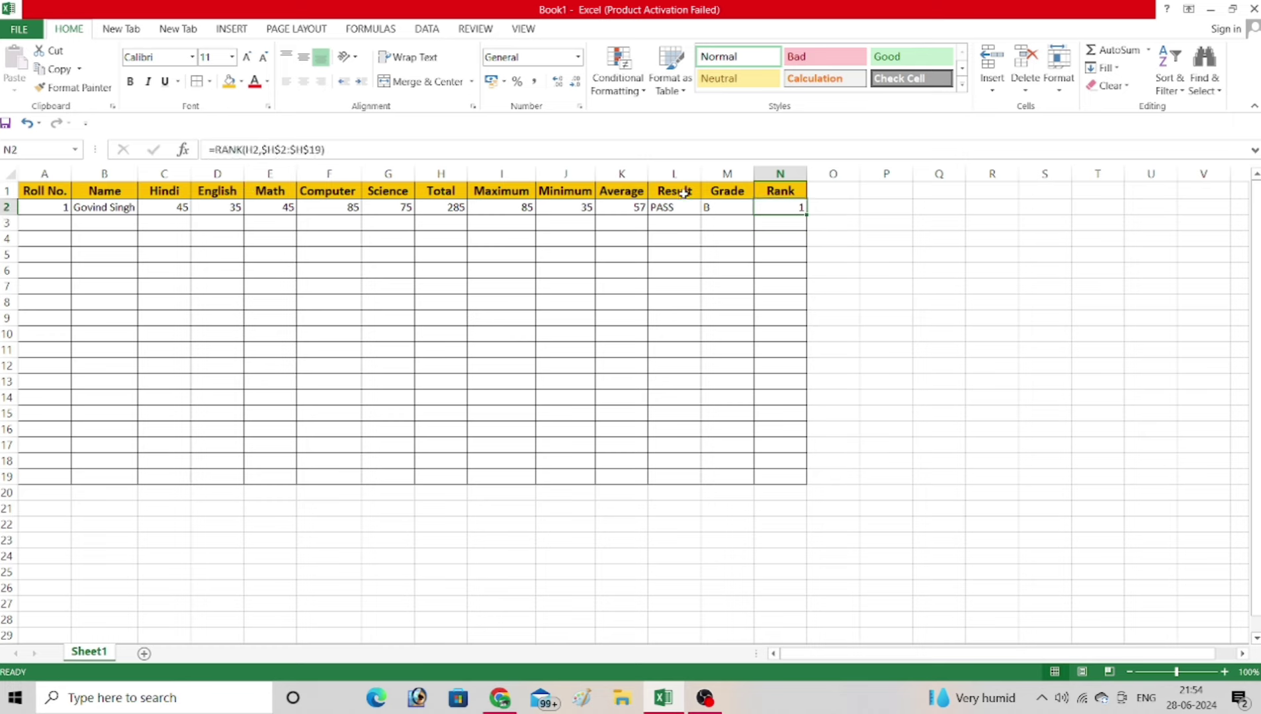
left_click_drag(808, 217, 807, 219)
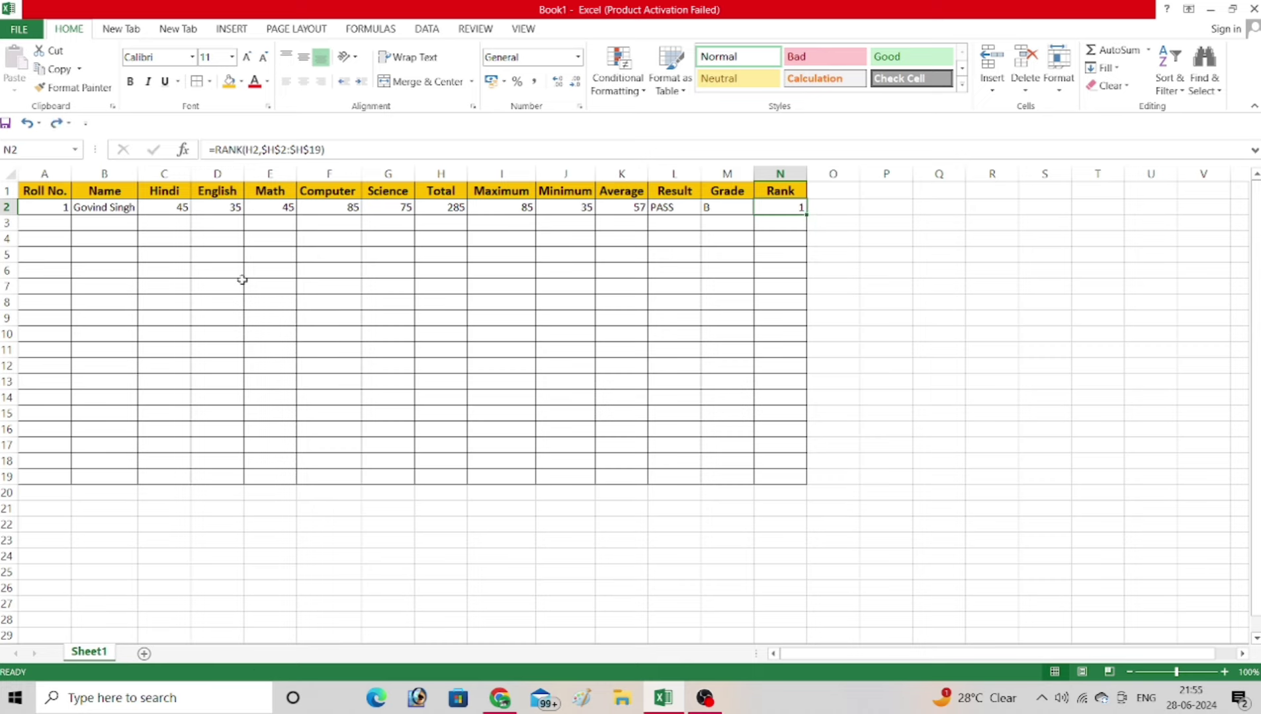
- Enter roll number 2, the second student's name and Hindi mark 65 in row 3
key("Left")
key("Left")
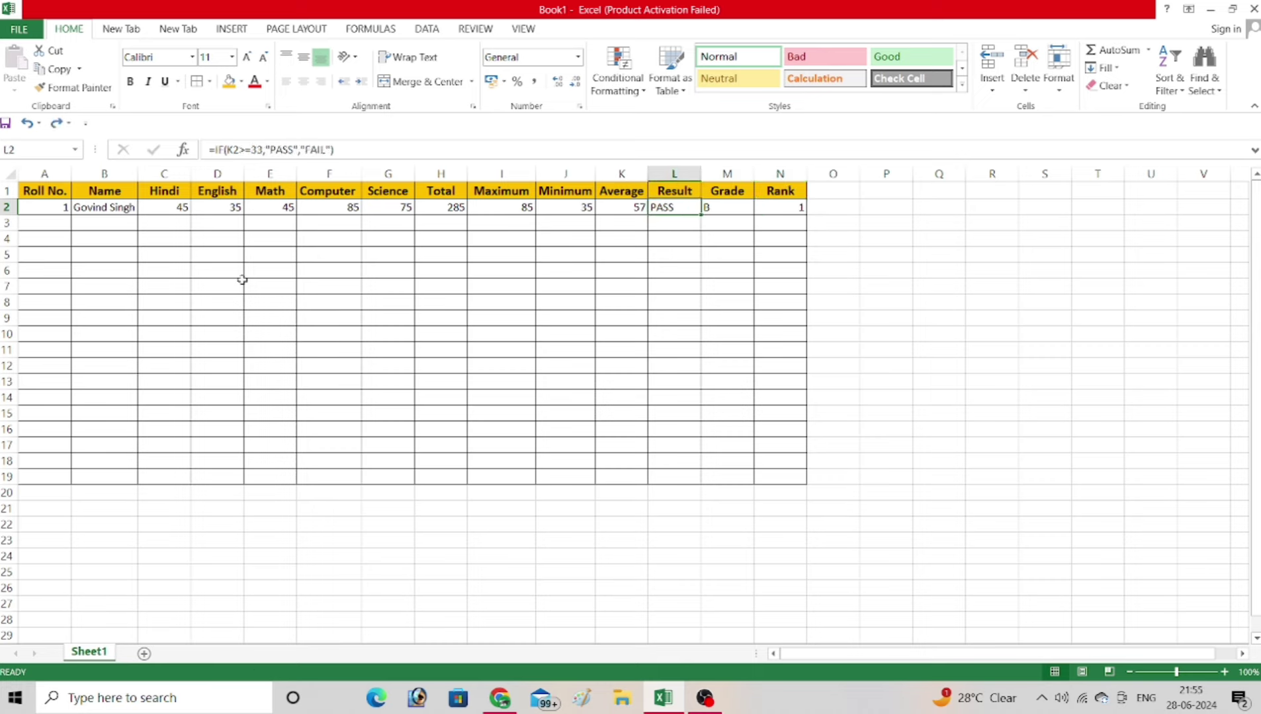
key("Left")
key("Left")
key("Left")
key("Left")
key("Left")
key("Left")
key("Down")
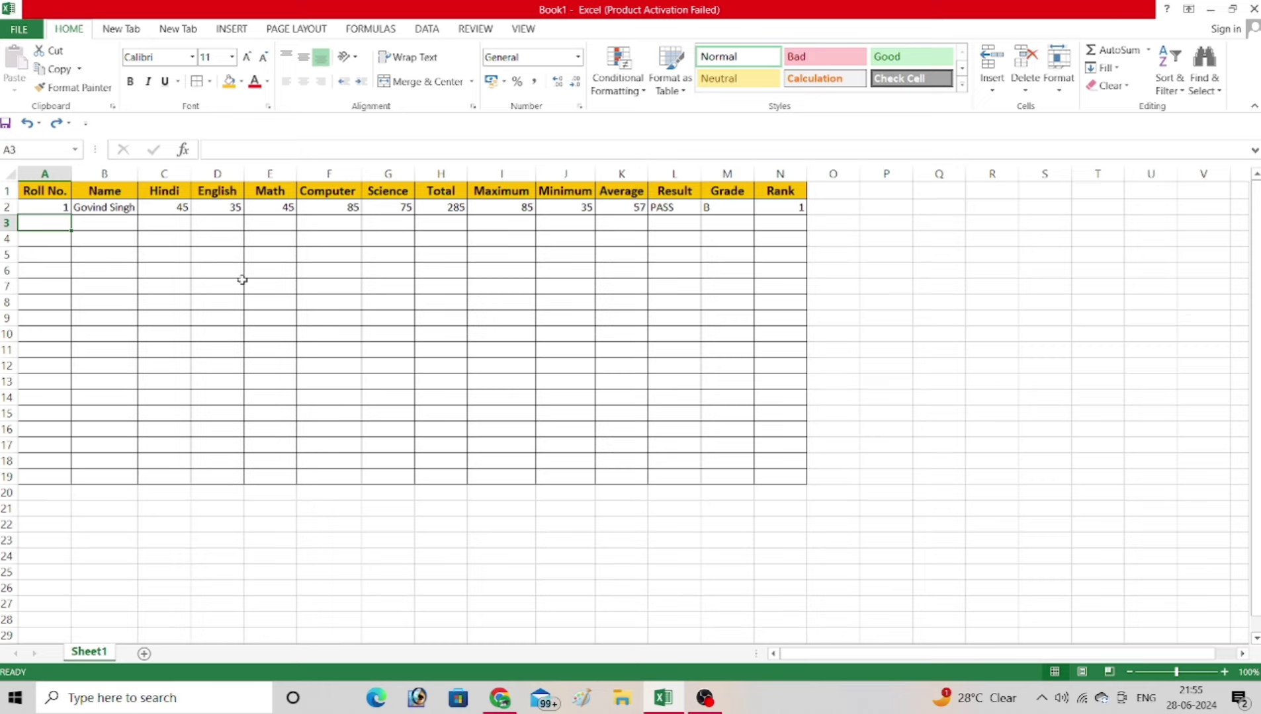
type("2")
key("Tab")
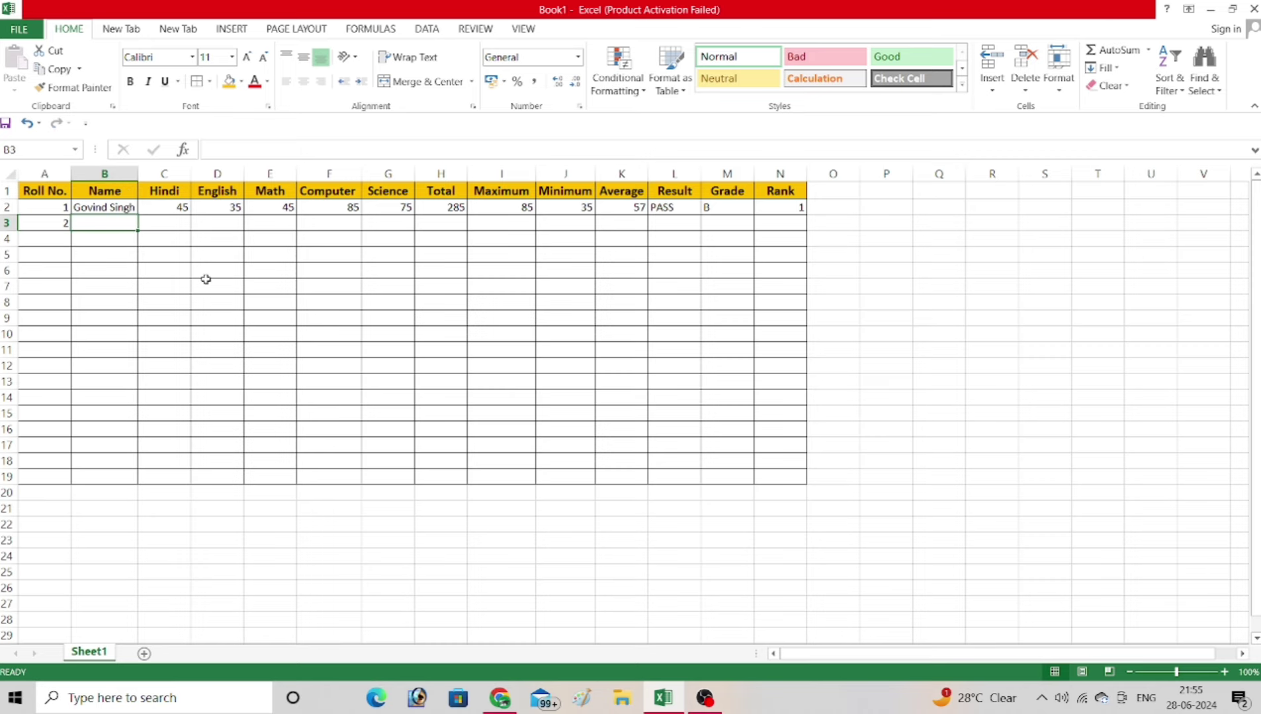
type("s")
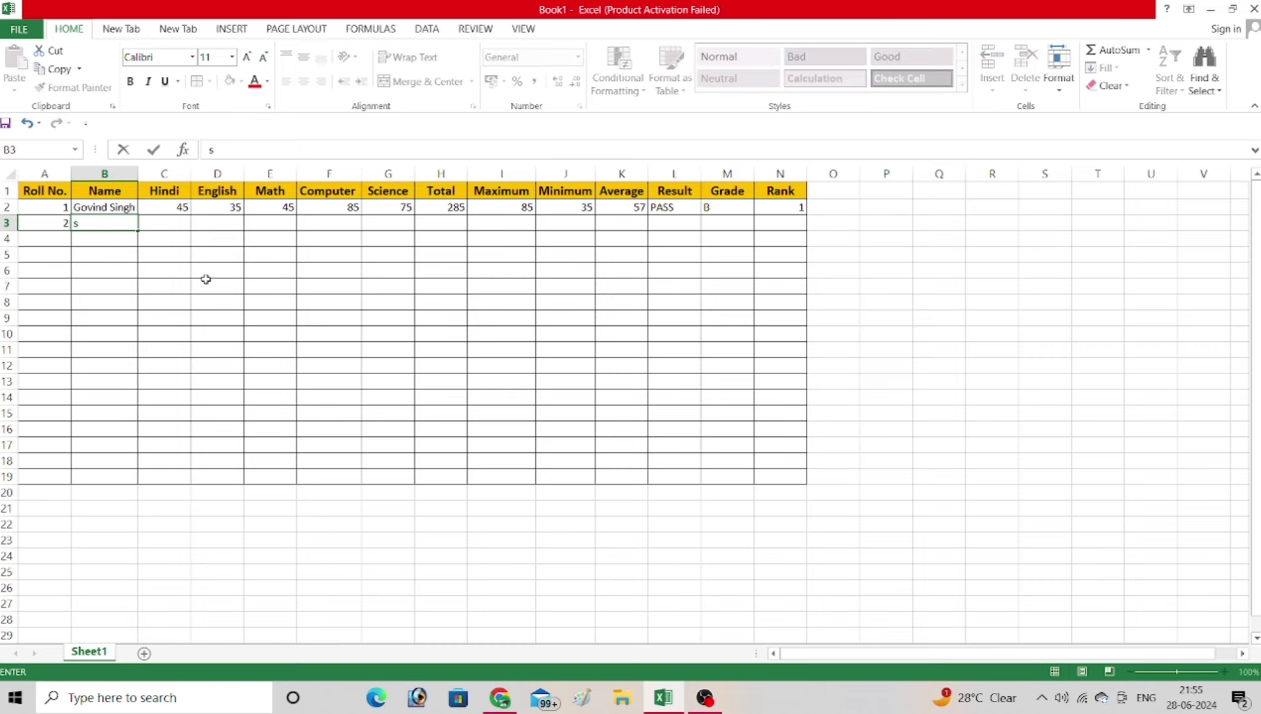
key("BackSpace")
type("Sonu Sing")
type("h")
key("Tab")
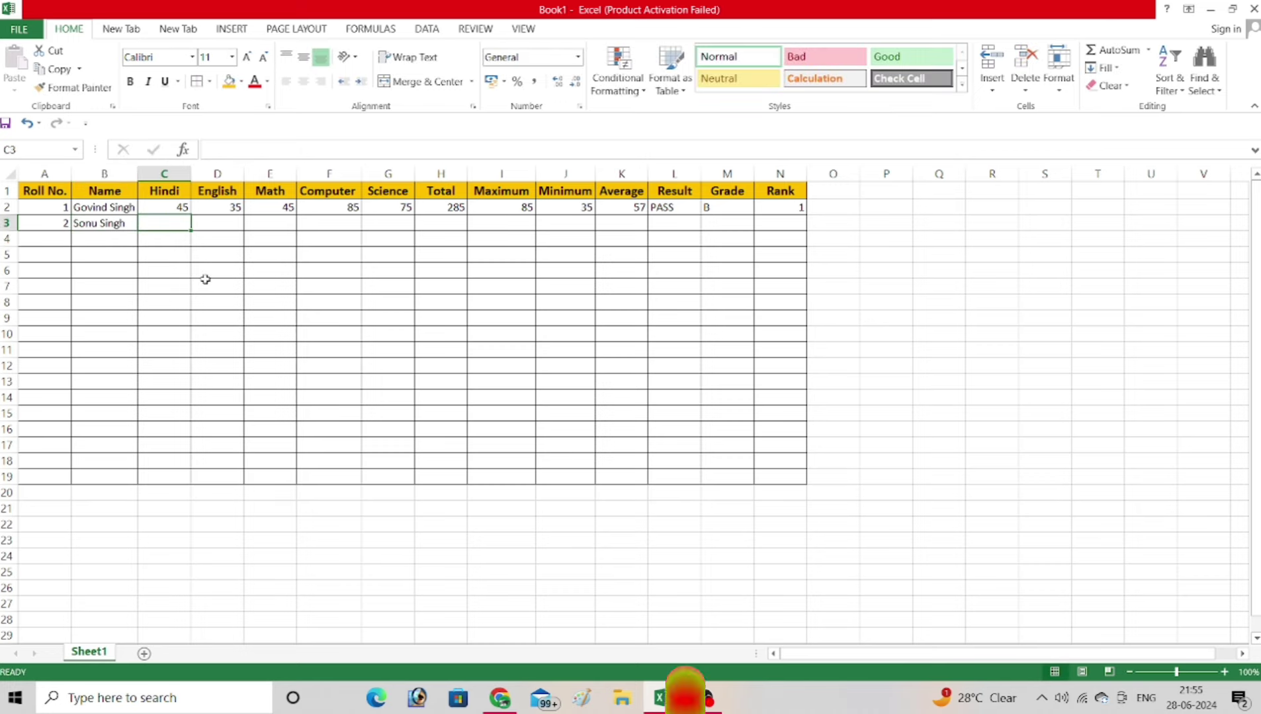
type("65")
key("Tab")
- Fill the roll numbers 1 to 16 down column A to row 17
key("Return")
key("Left")
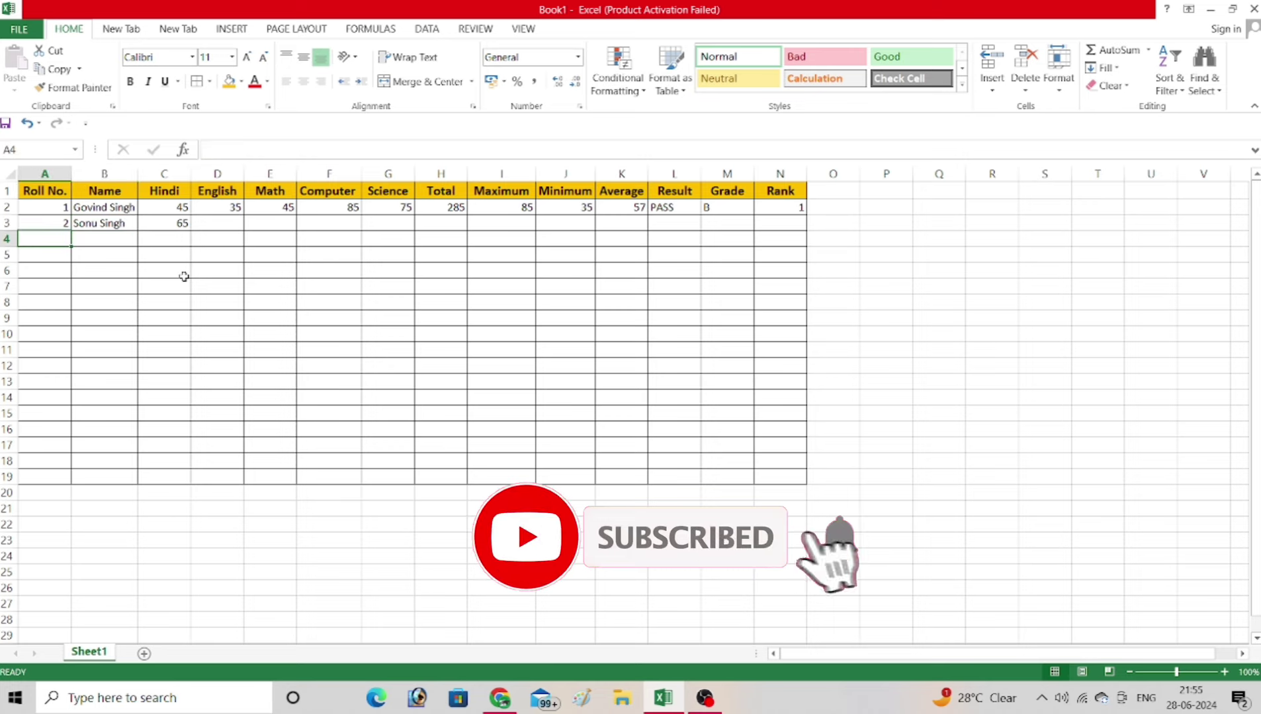
key("Up")
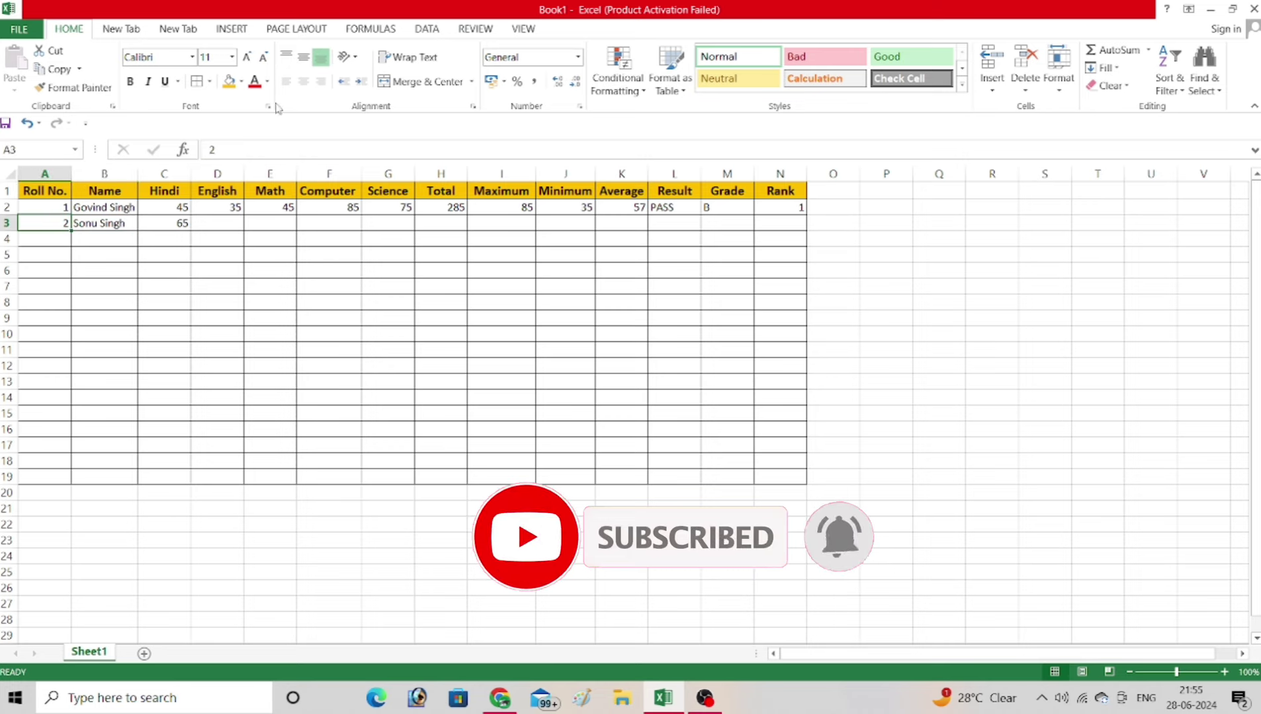
left_click(62, 206)
type("1")
left_click_drag(63, 206, 59, 448)
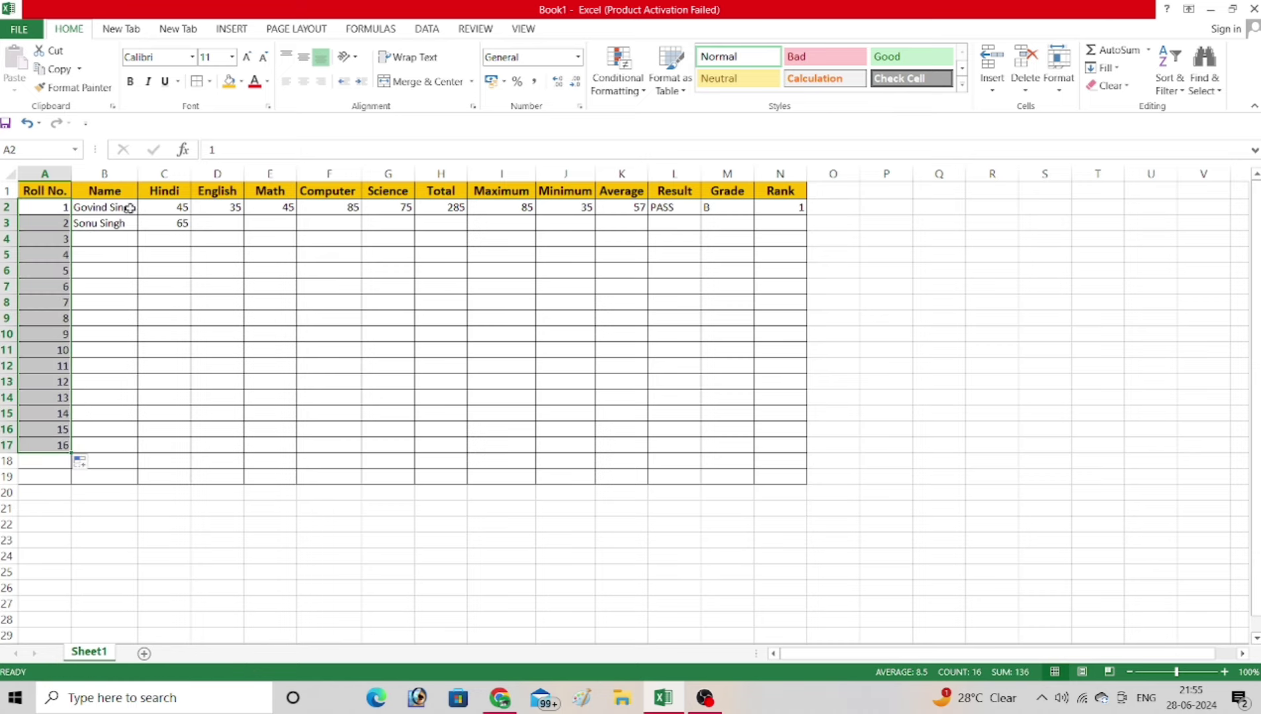
- Type the third student's name in B4
left_click(122, 240)
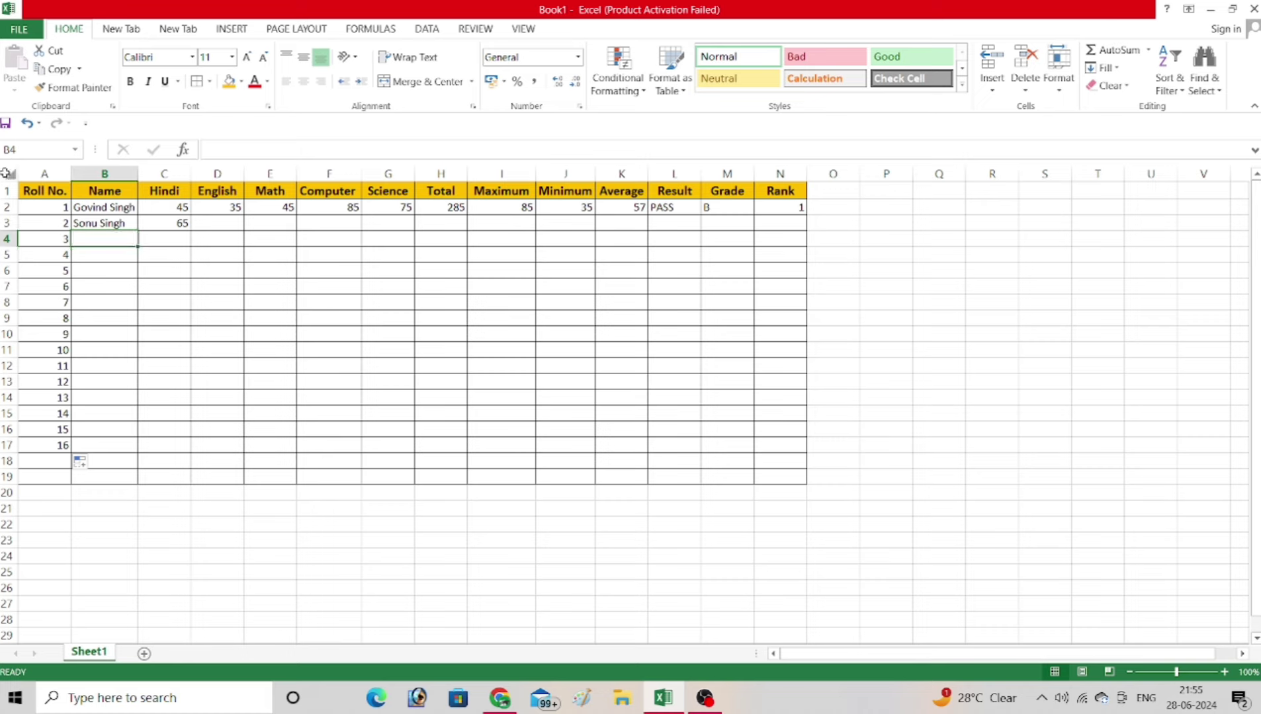
type("Vipin")
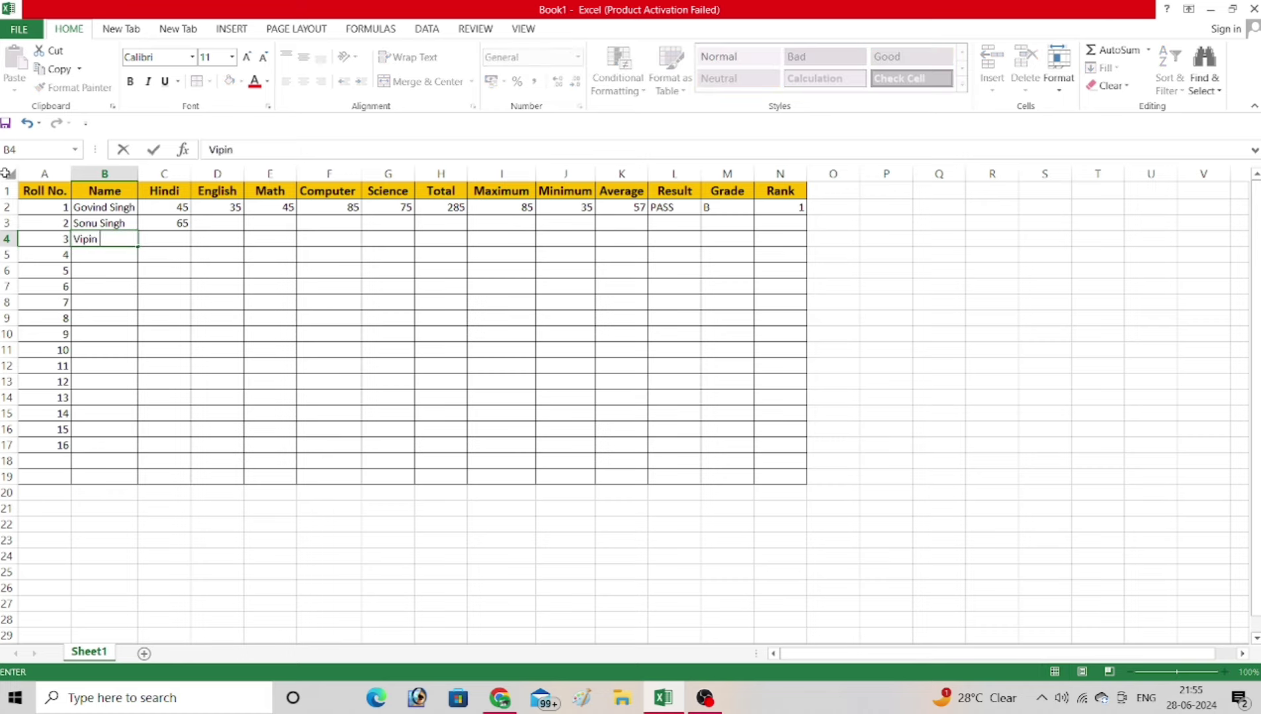
key("Return")
- Enter the student names for roll numbers 4 to 10 in B5:B11
type("R")
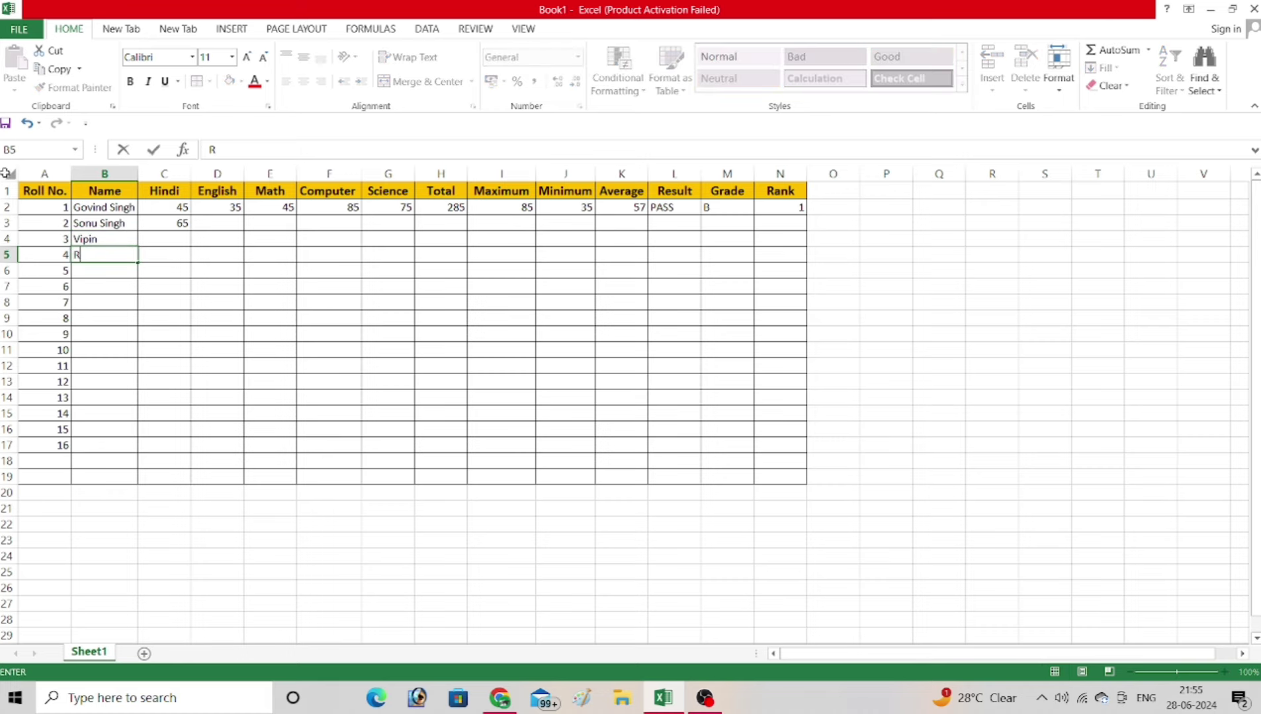
type("aj")
key("Return")
type("Rake")
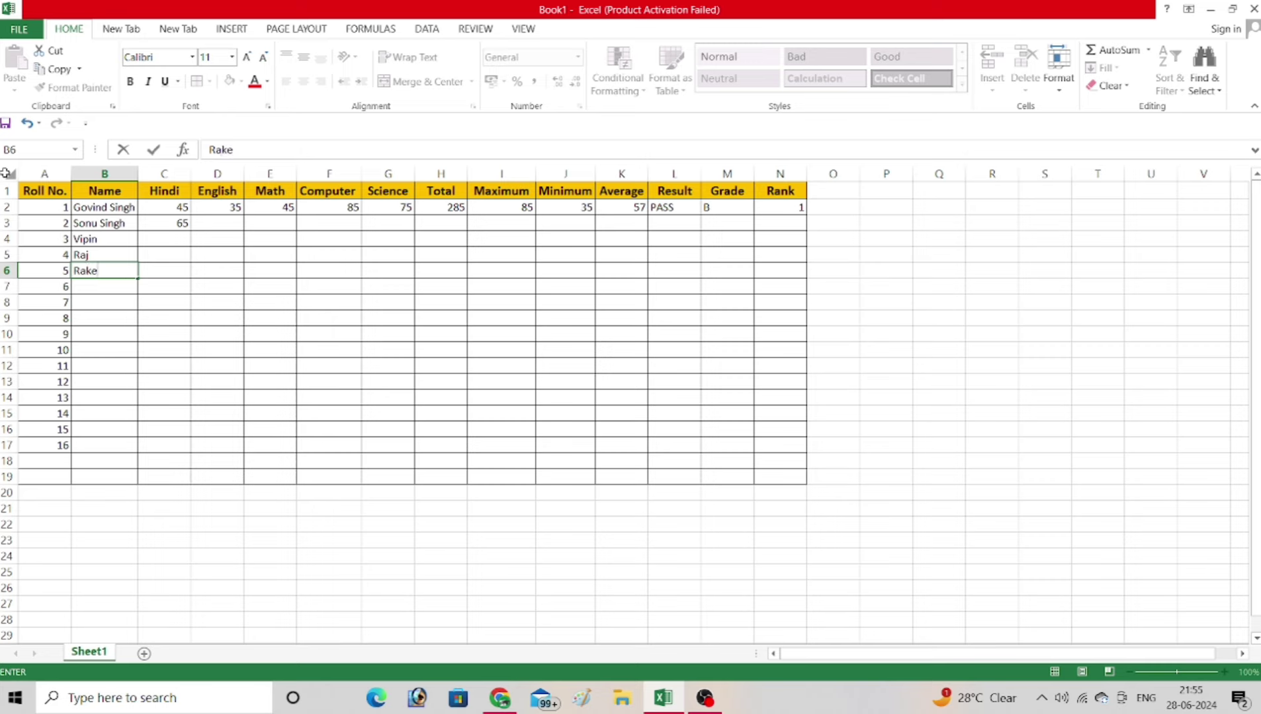
type("sh")
key("Return")
type("Rohit")
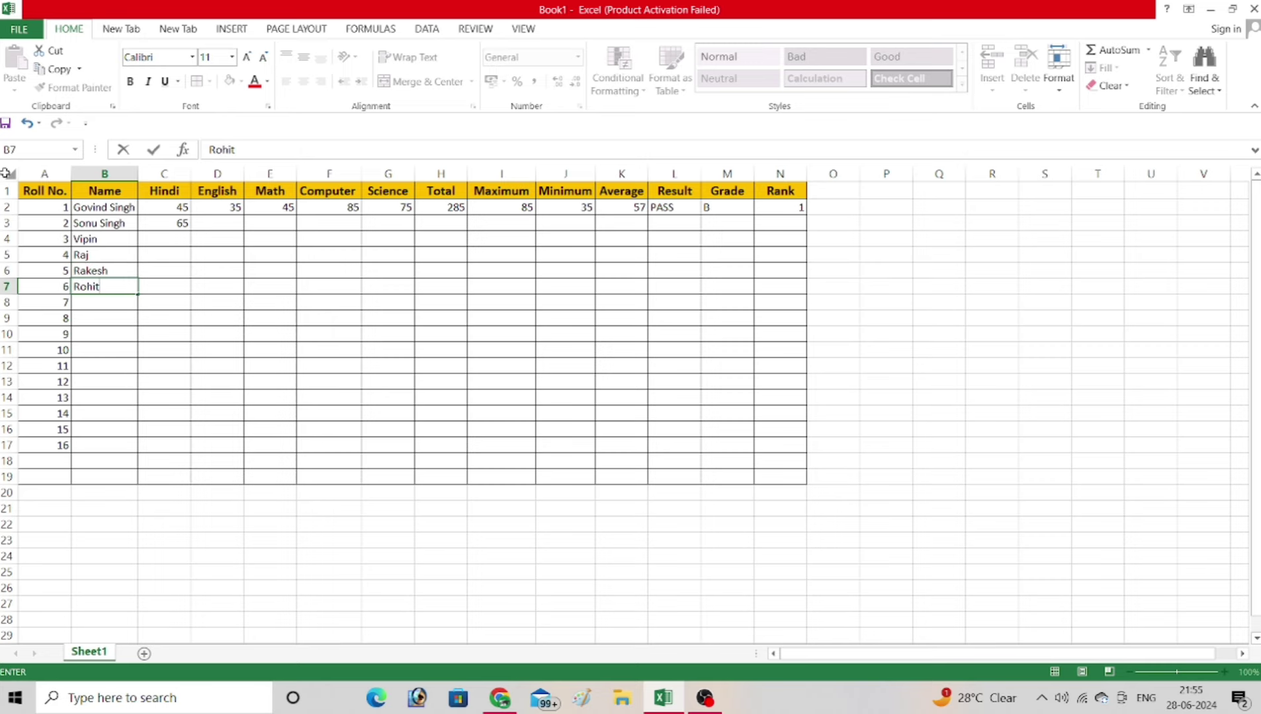
key("Return")
type("Ramesh")
key("Return")
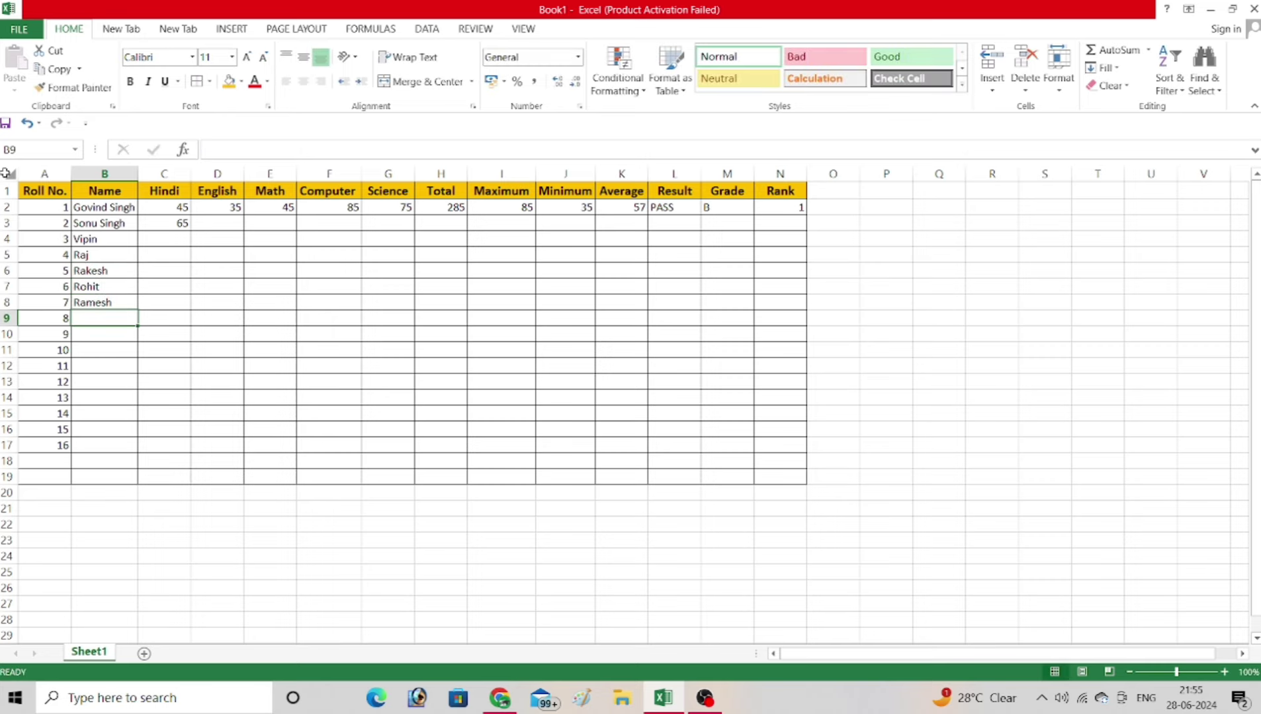
type("Ramu")
key("Return")
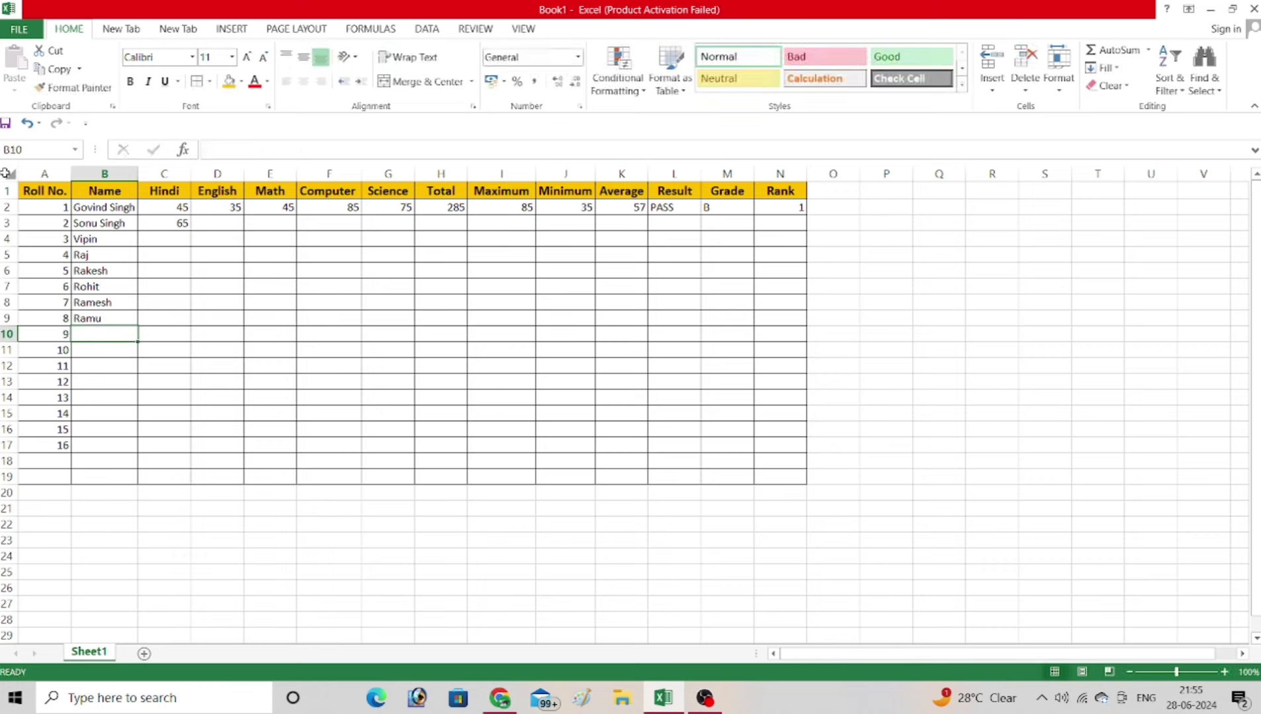
type("Raju")
key("Return")
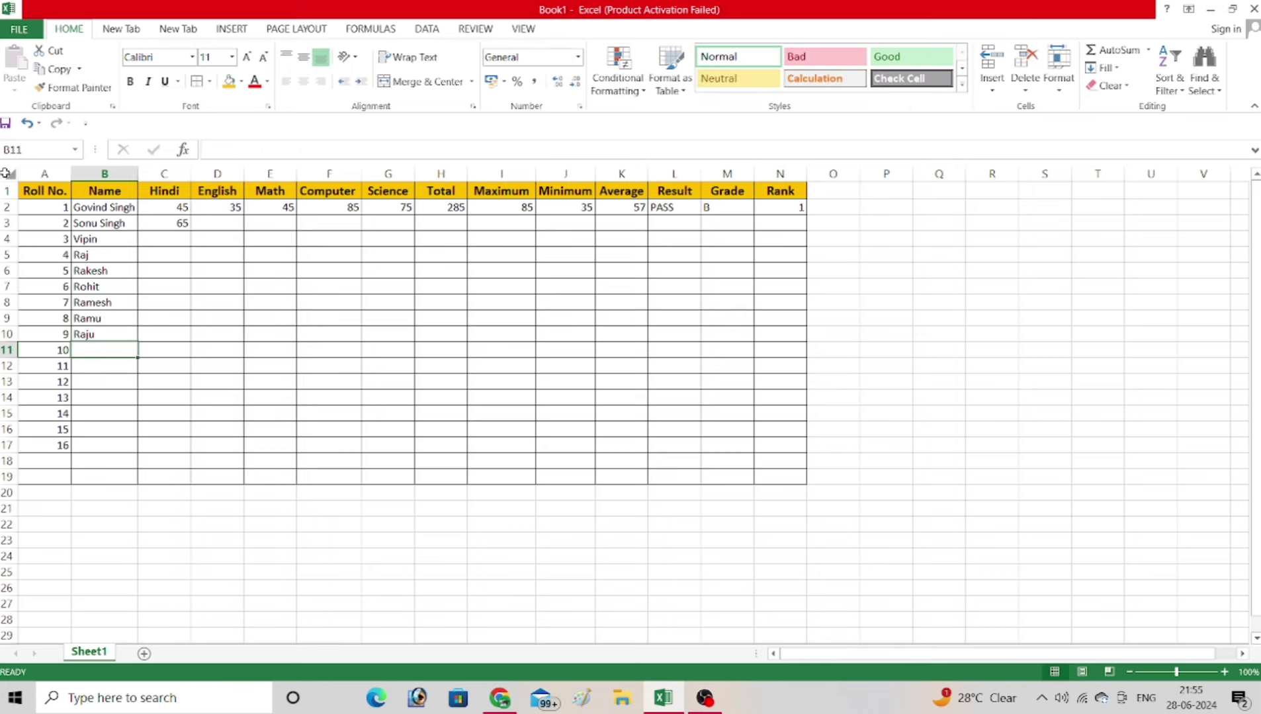
type("Rajeshg")
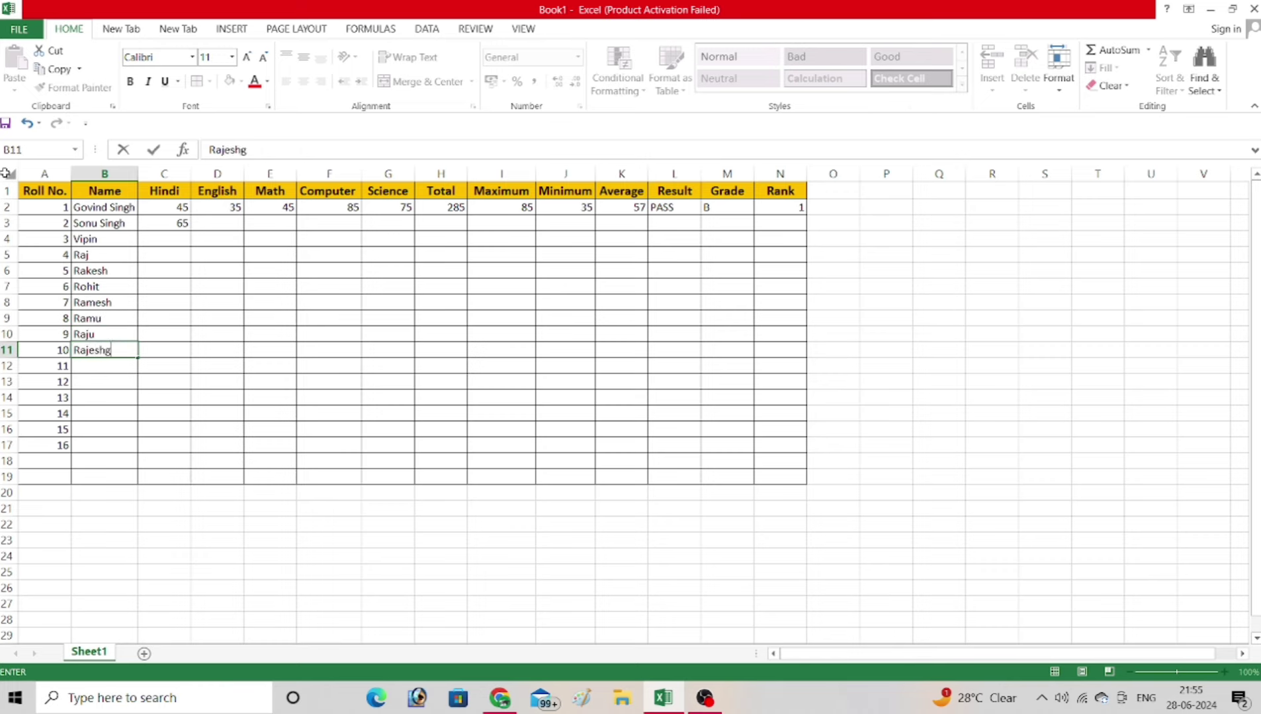
key("BackSpace")
key("Return")
- Enter the remaining student names for roll numbers 11 to 16 in B12:B17
type("Am")
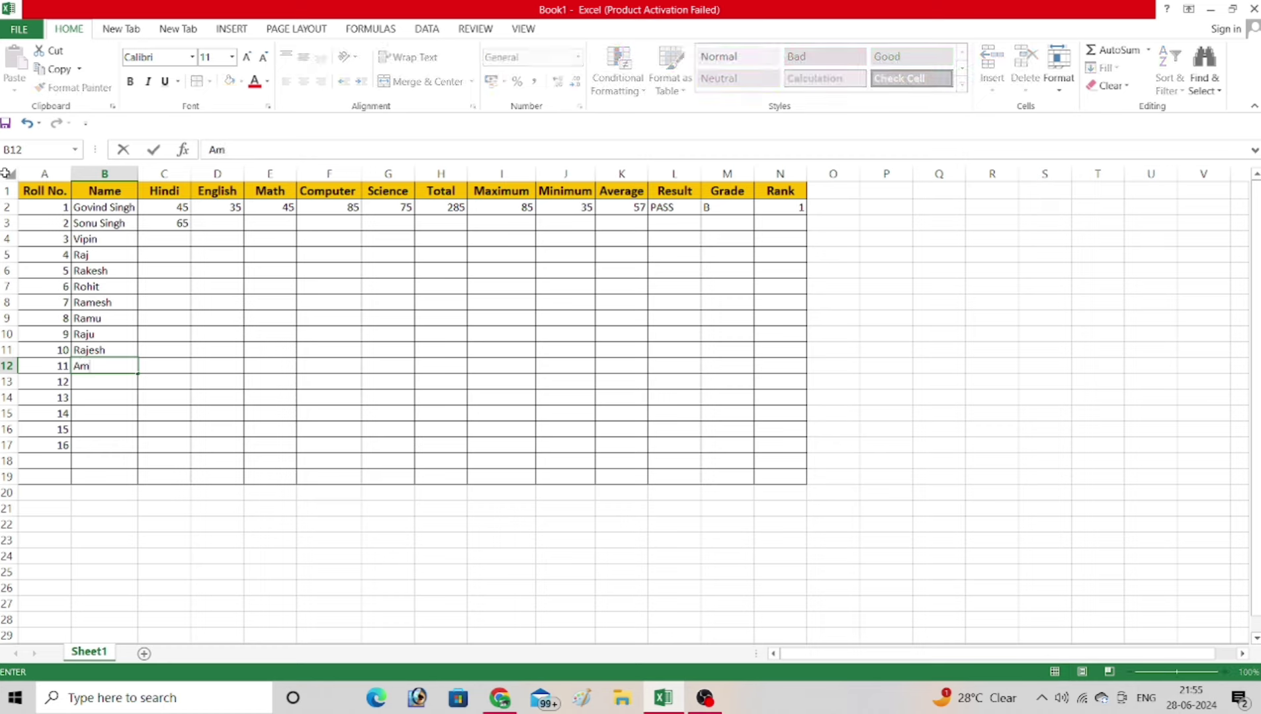
type("an")
key("Return")
type("Ram")
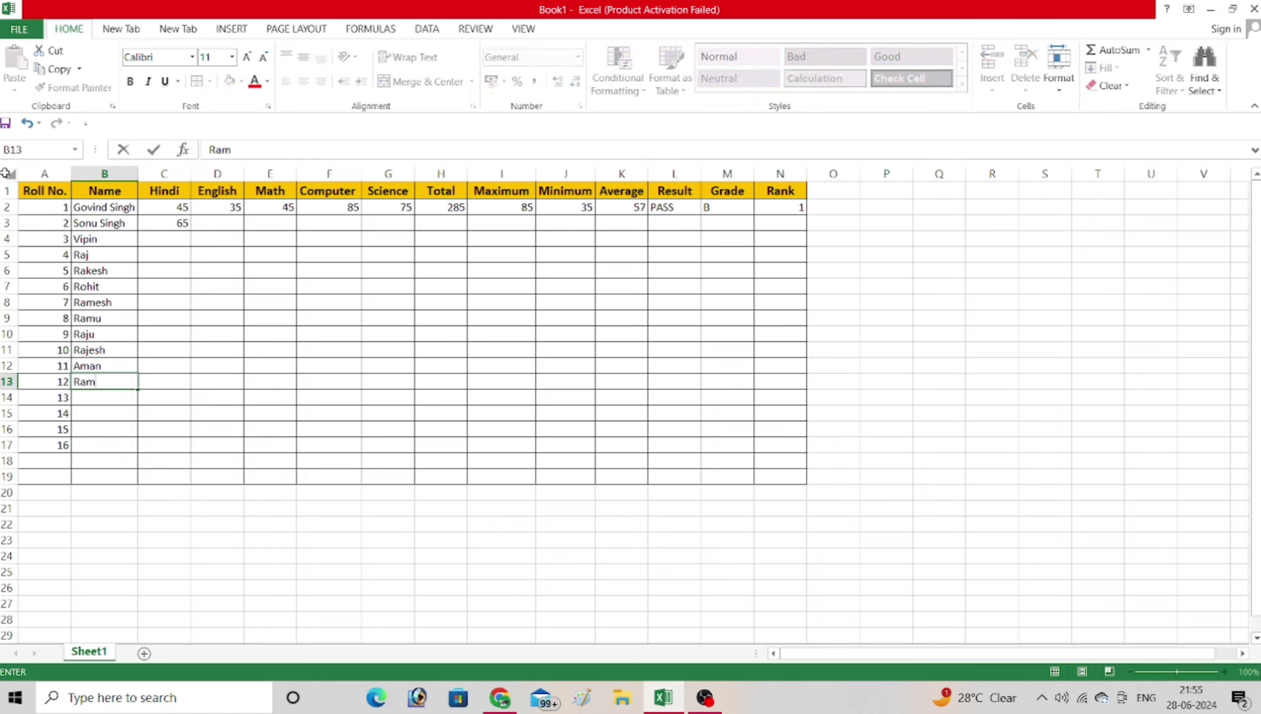
key("BackSpace")
key("BackSpace")
type("man")
key("Return")
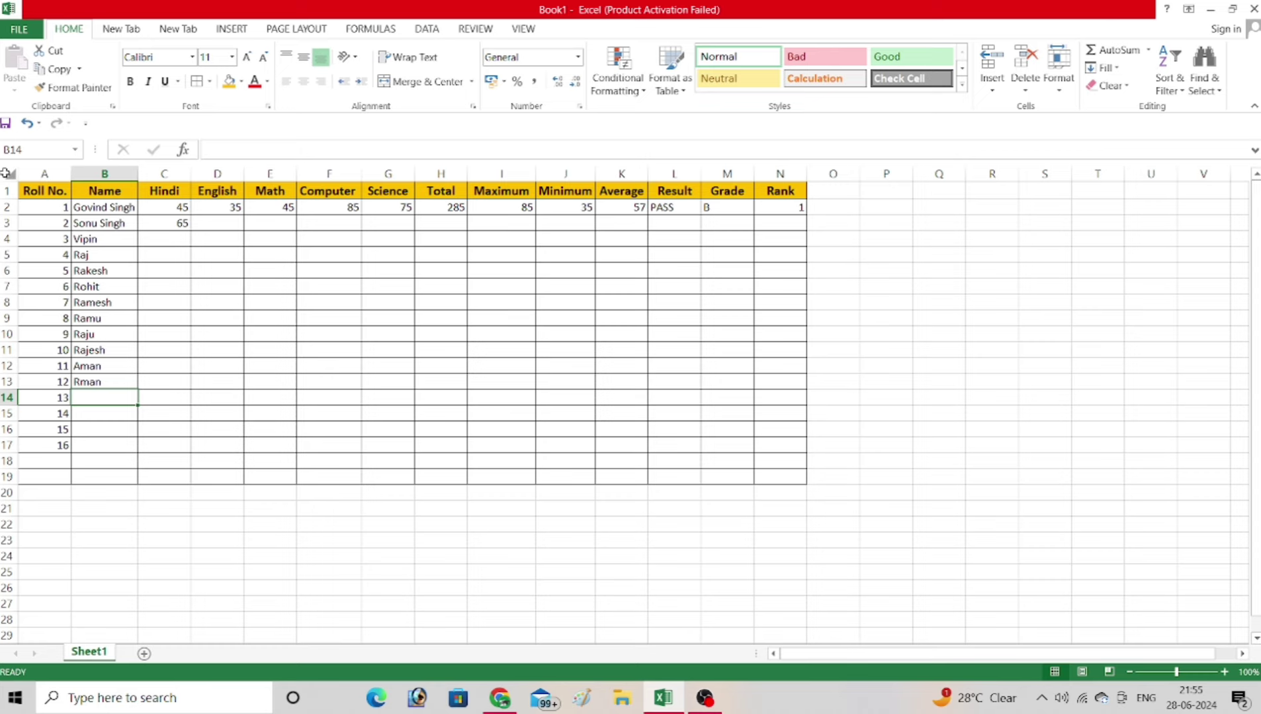
type("Vi")
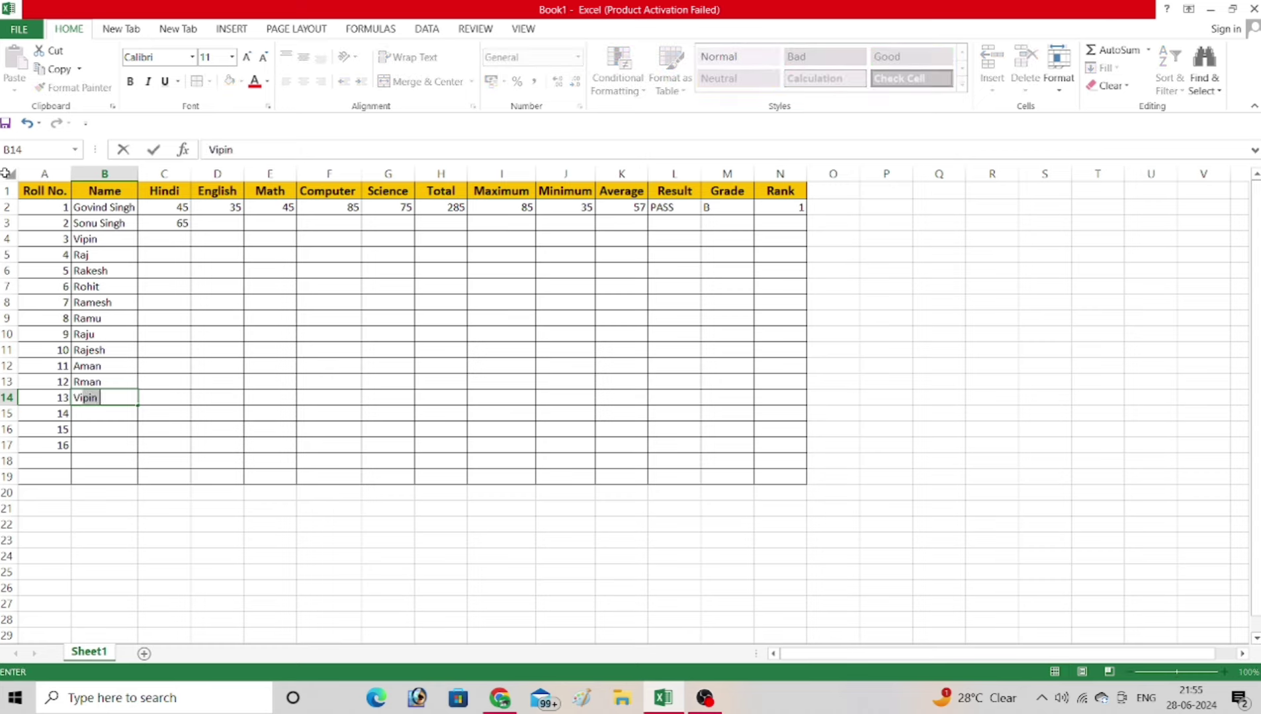
type("mlesh")
key("Return")
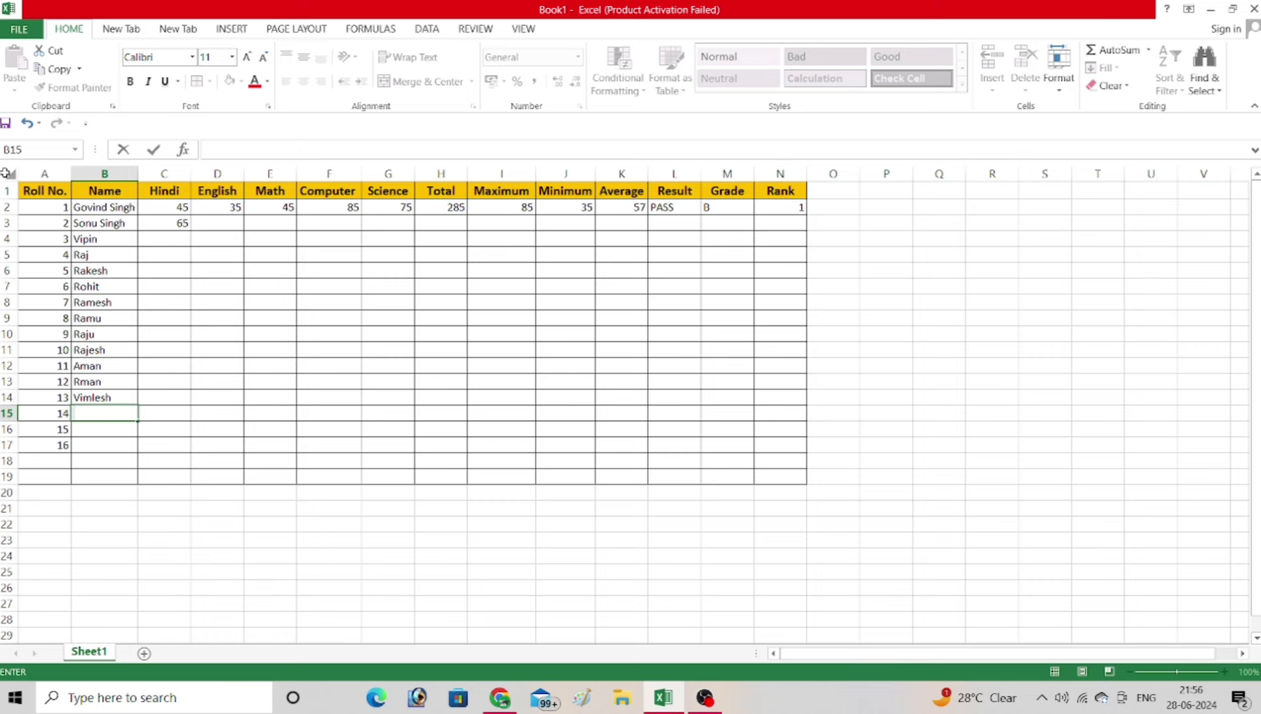
type("Arvi")
type("nd")
key("Return")
type("Arun")
key("Return")
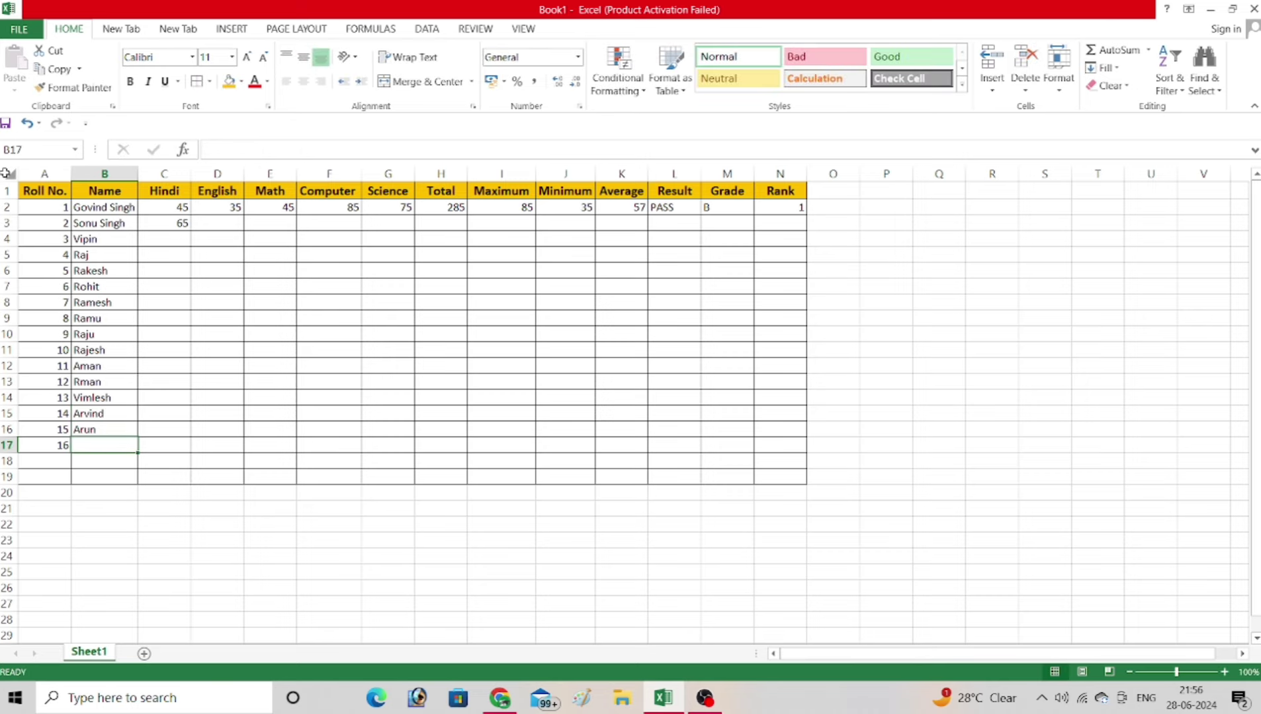
type("Arav")
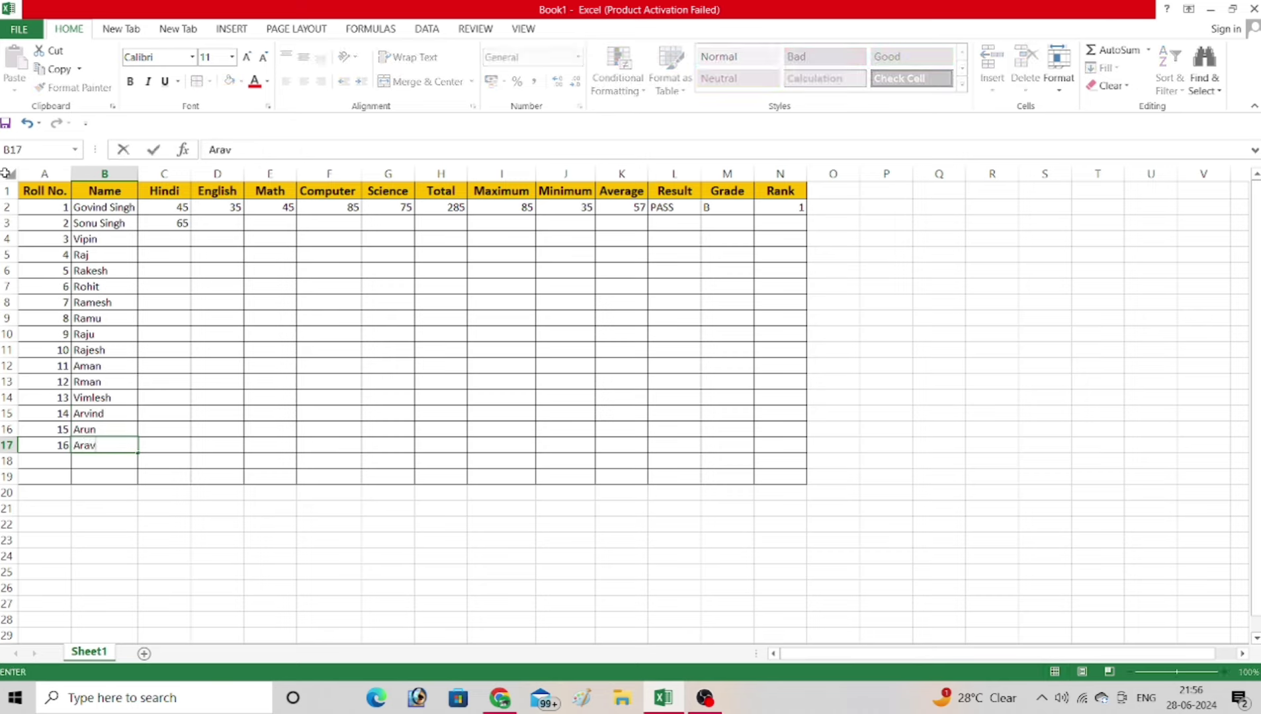
key("Return")
key("Up")
key("Up")
key("Up")
key("Up")
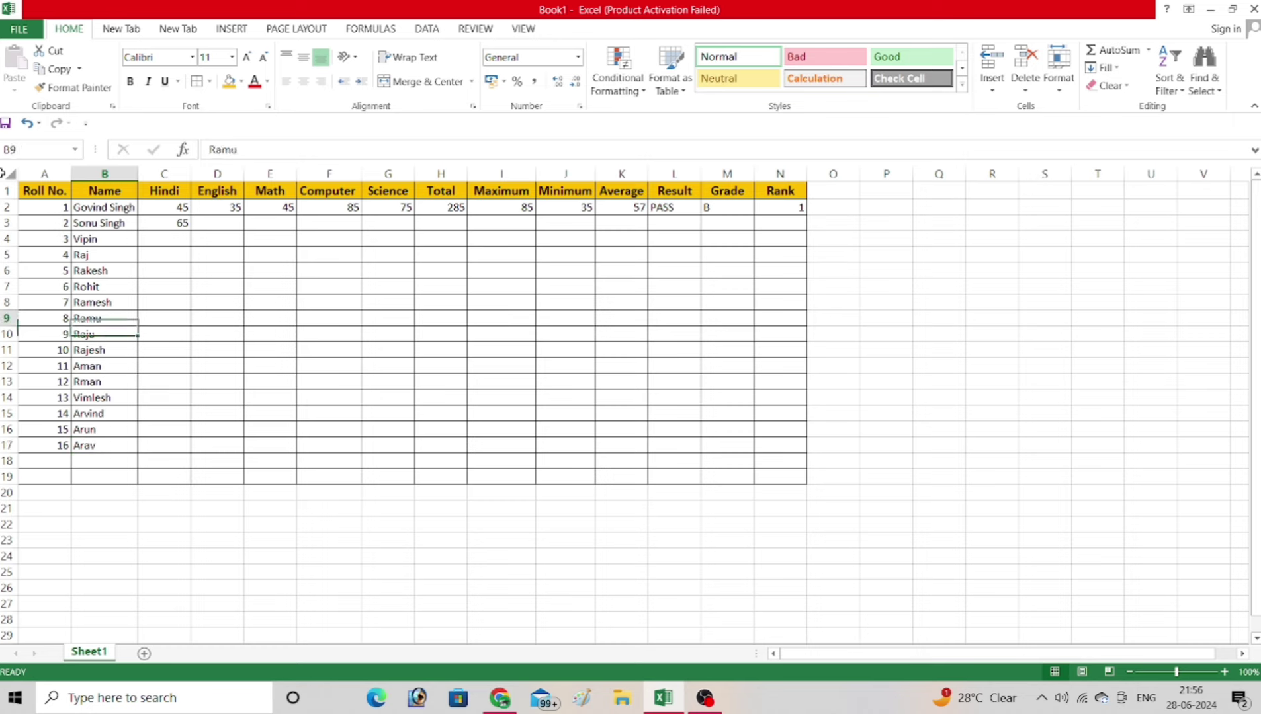
key("Up")
key("Up")
key("Up")
key("Down")
key("Right")
- Enter =RANDBETWEEN(45,85) in C3 for a random Hindi mark between 45 and 85
key("Down")
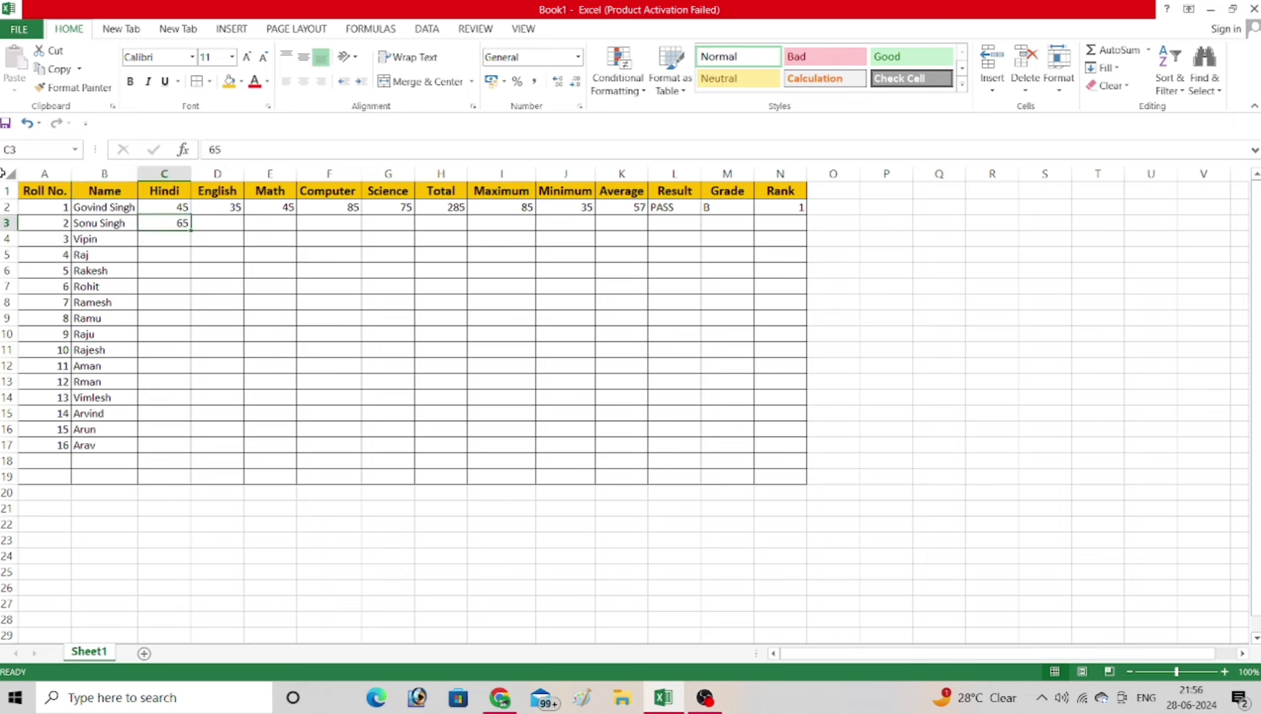
type("=")
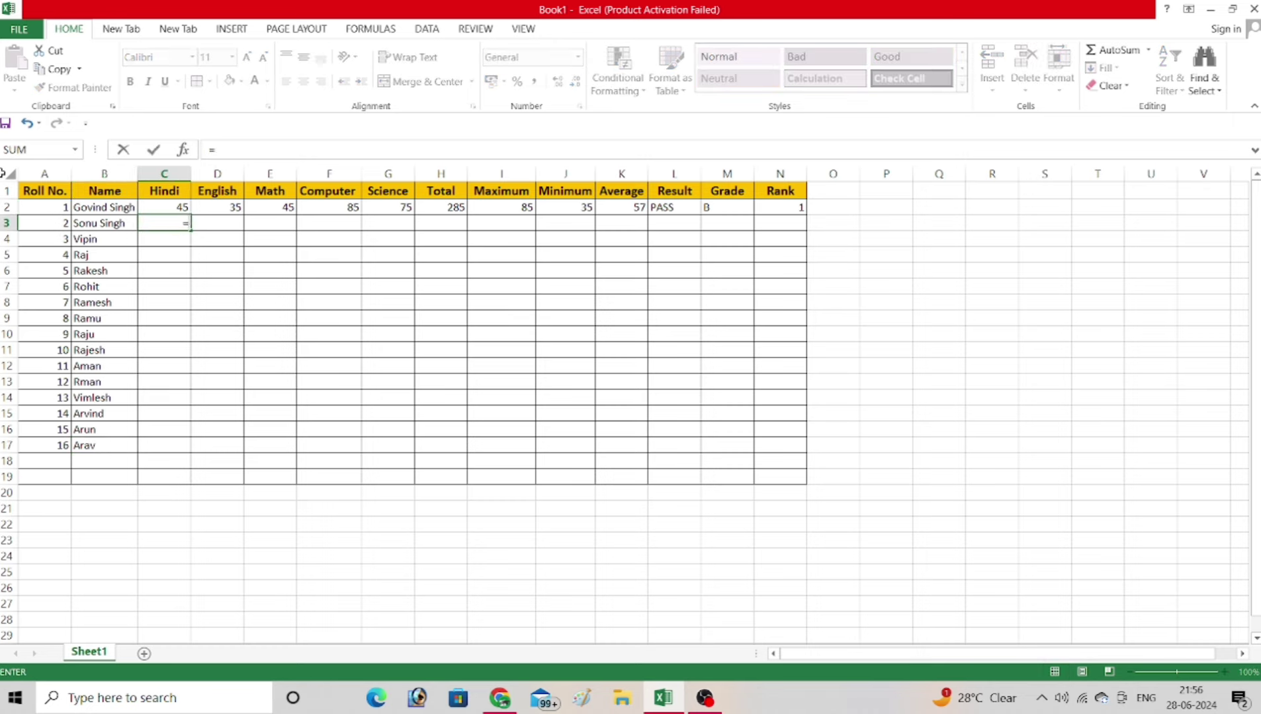
type("ran")
key("Down")
key("Tab")
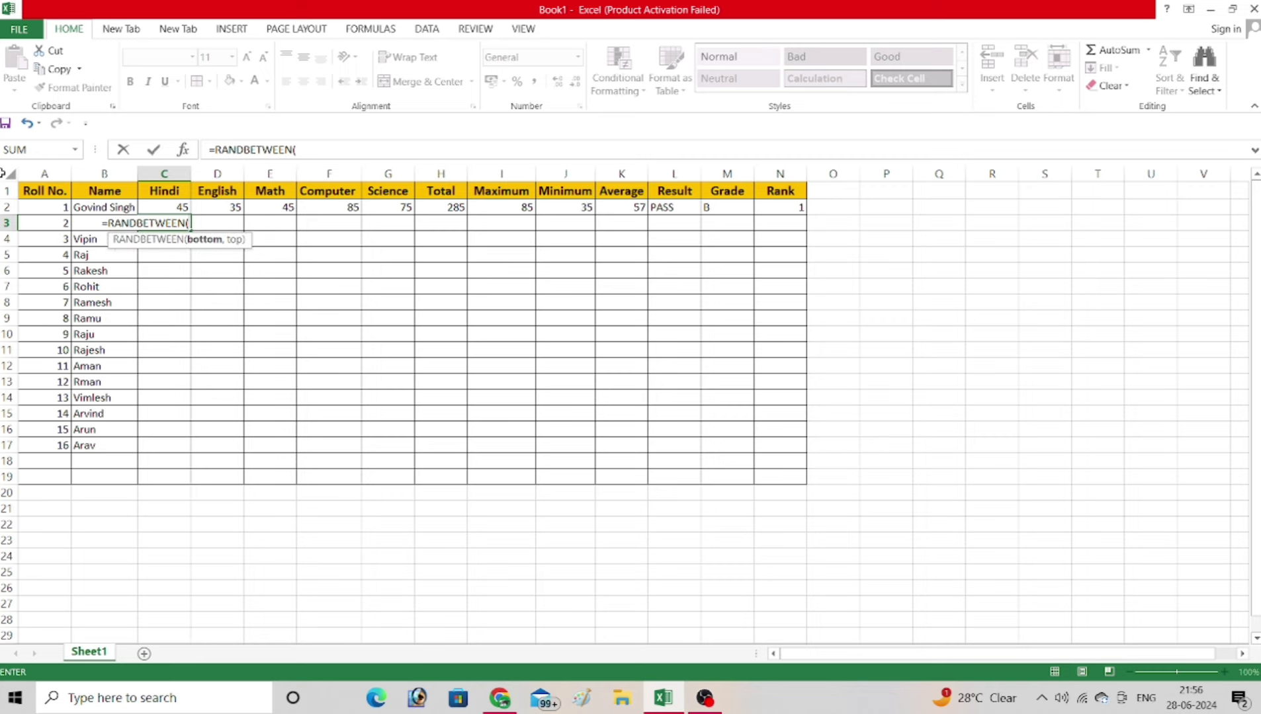
type("20")
key("BackSpace")
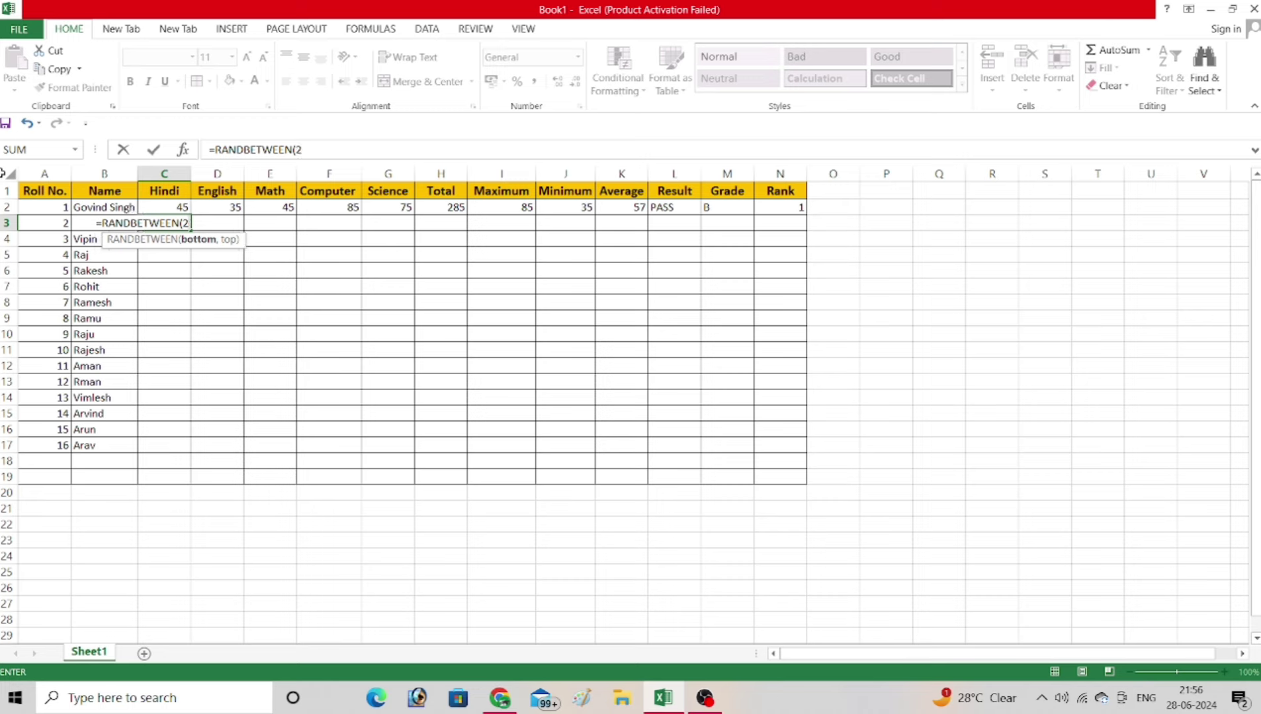
key("BackSpace")
type("45")
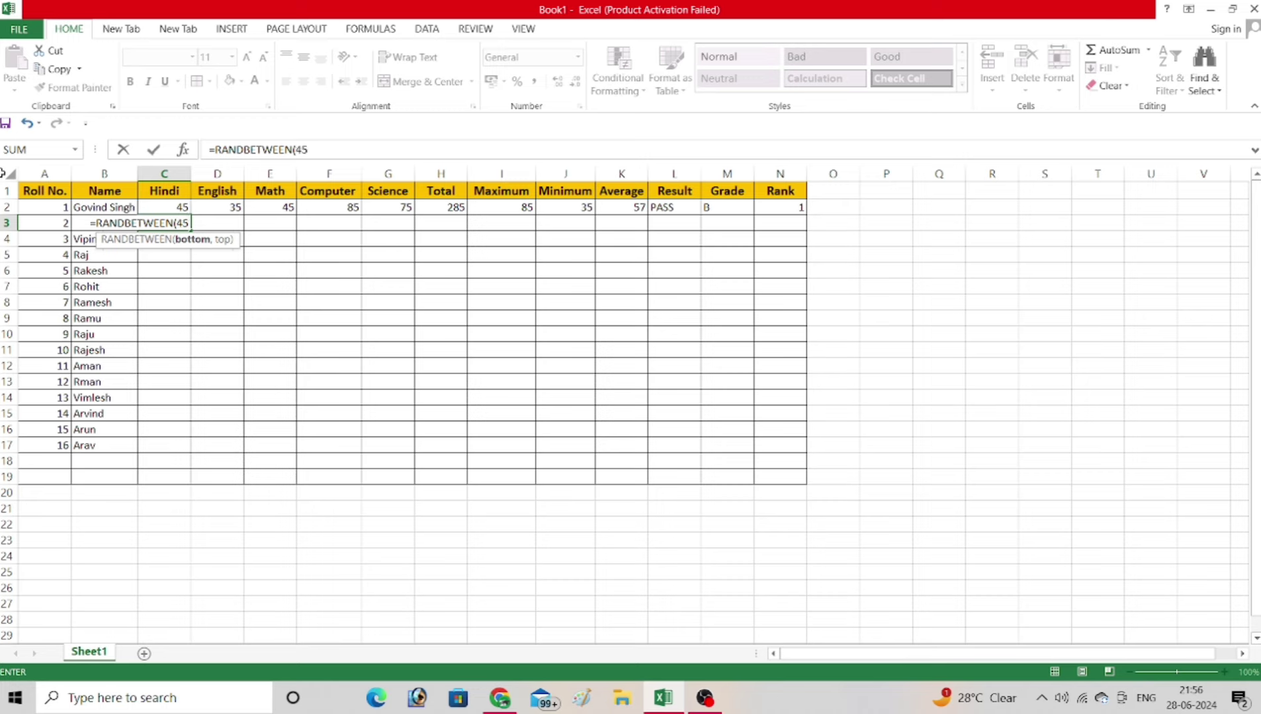
type(",8")
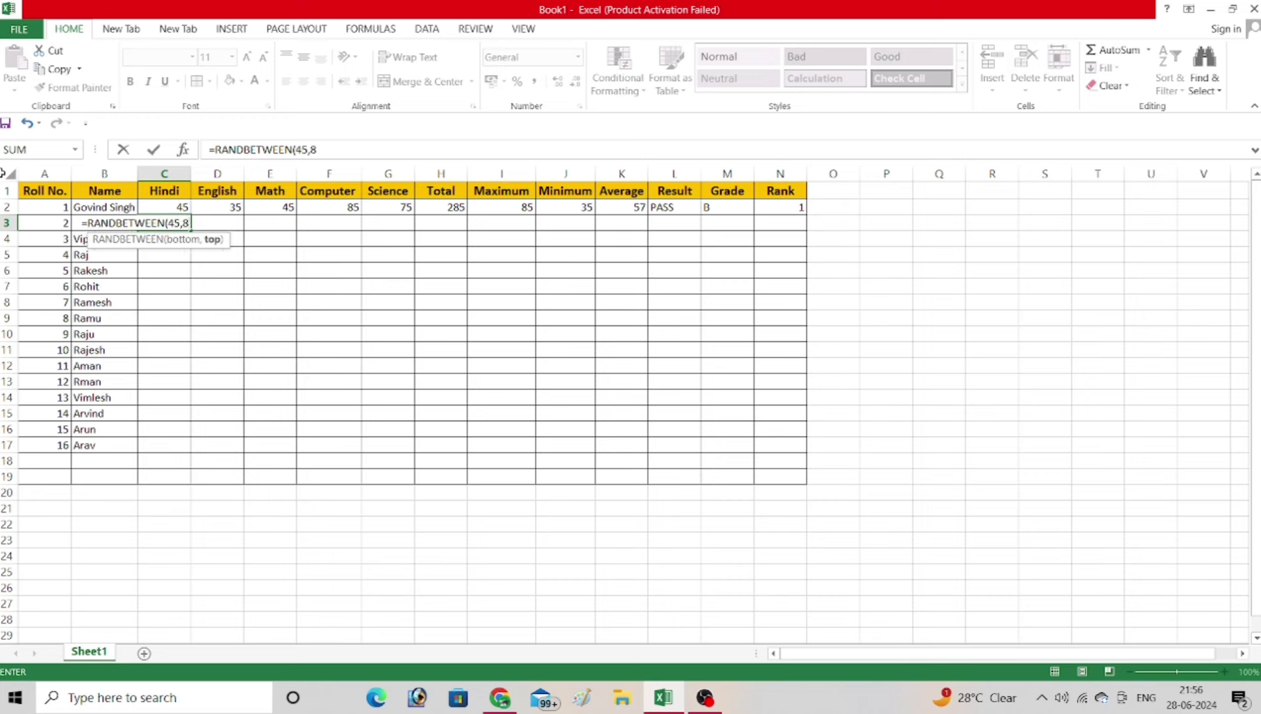
type("5)")
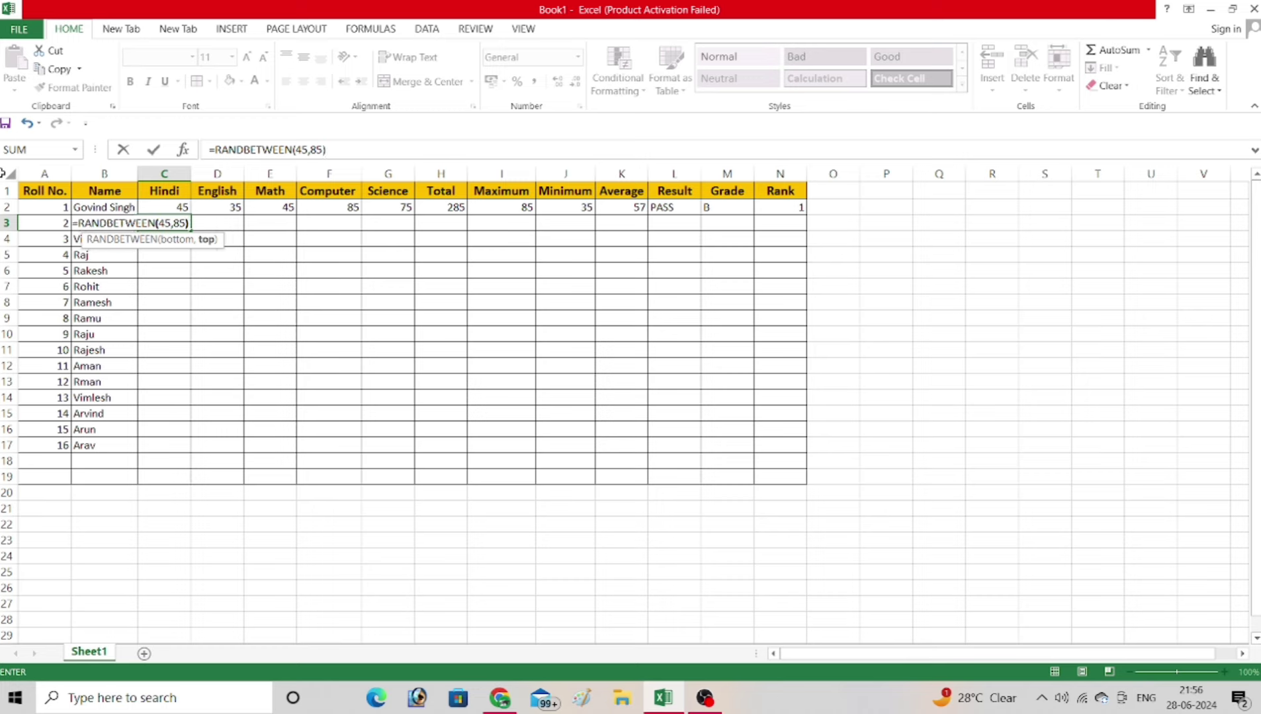
key("Return")
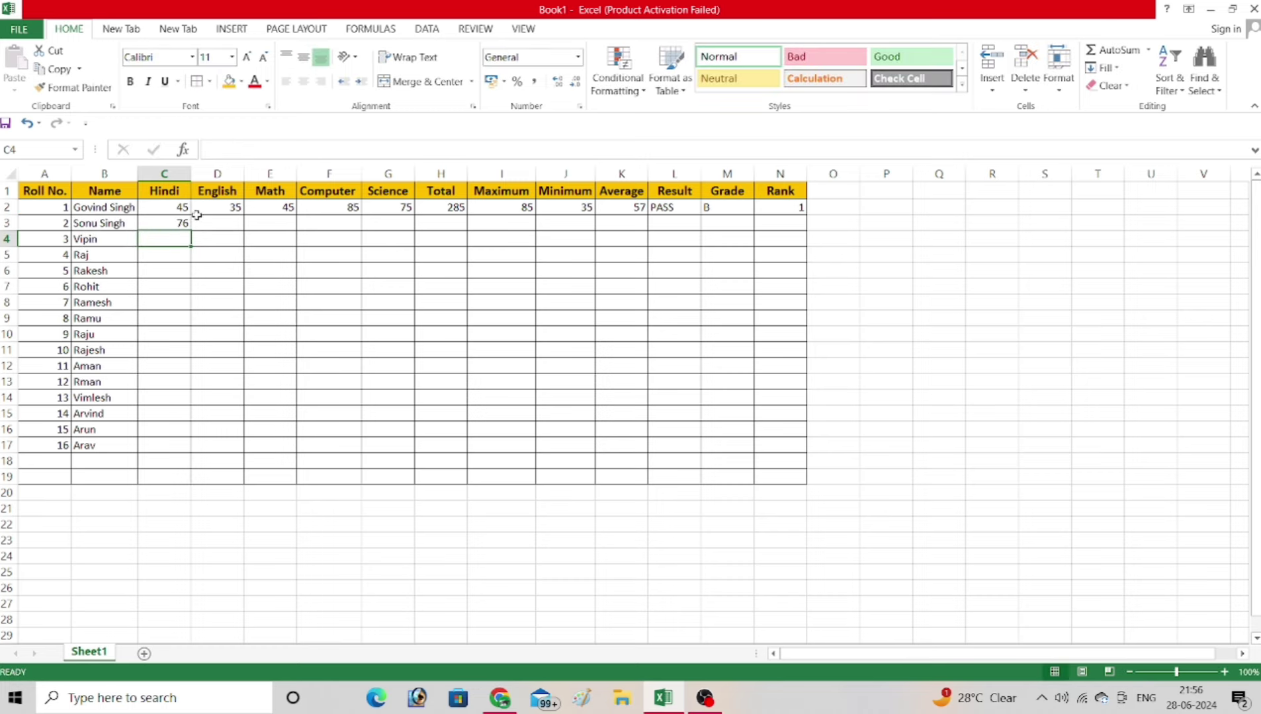
left_click(171, 227)
- Copy the random-mark formula across C3:G17 and extend Total through Rank formulas to row 17
mouse_move(189, 228)
left_mouse_down()
mouse_move(413, 228)
mouse_move(371, 447)
left_mouse_up()
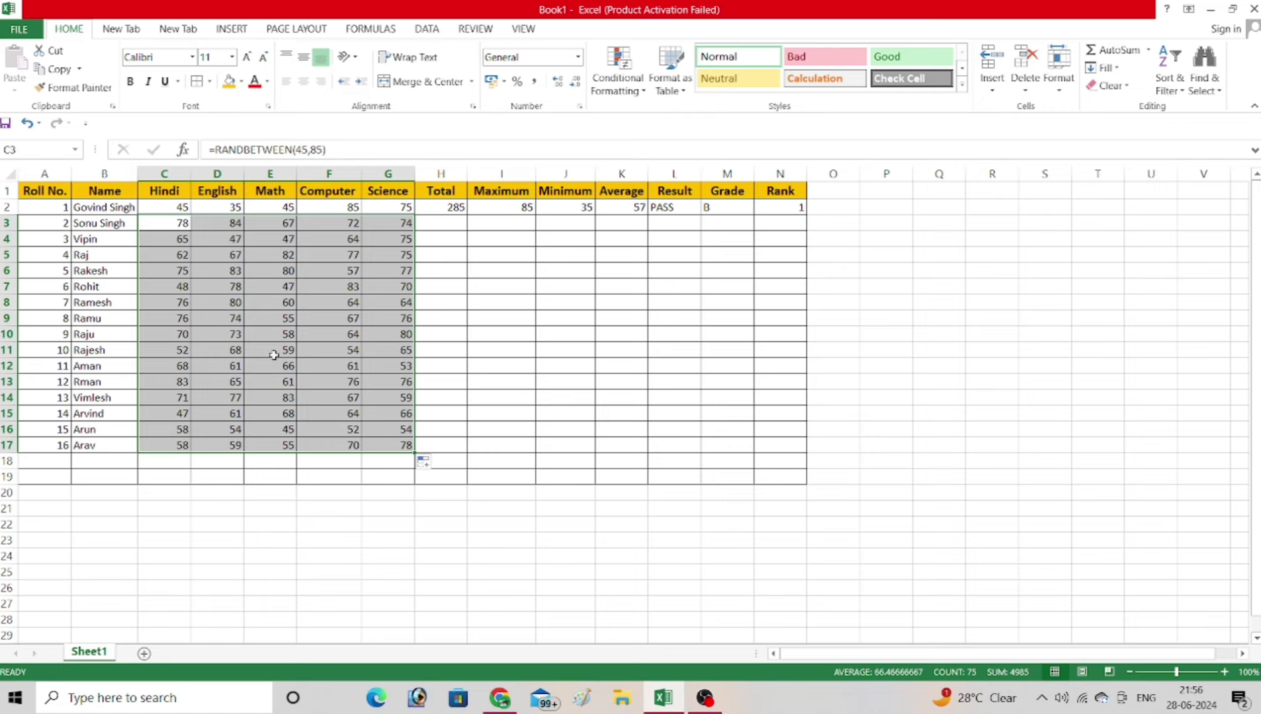
mouse_move(438, 208)
left_mouse_down()
mouse_move(397, 239)
mouse_move(790, 210)
mouse_move(769, 453)
left_mouse_up()
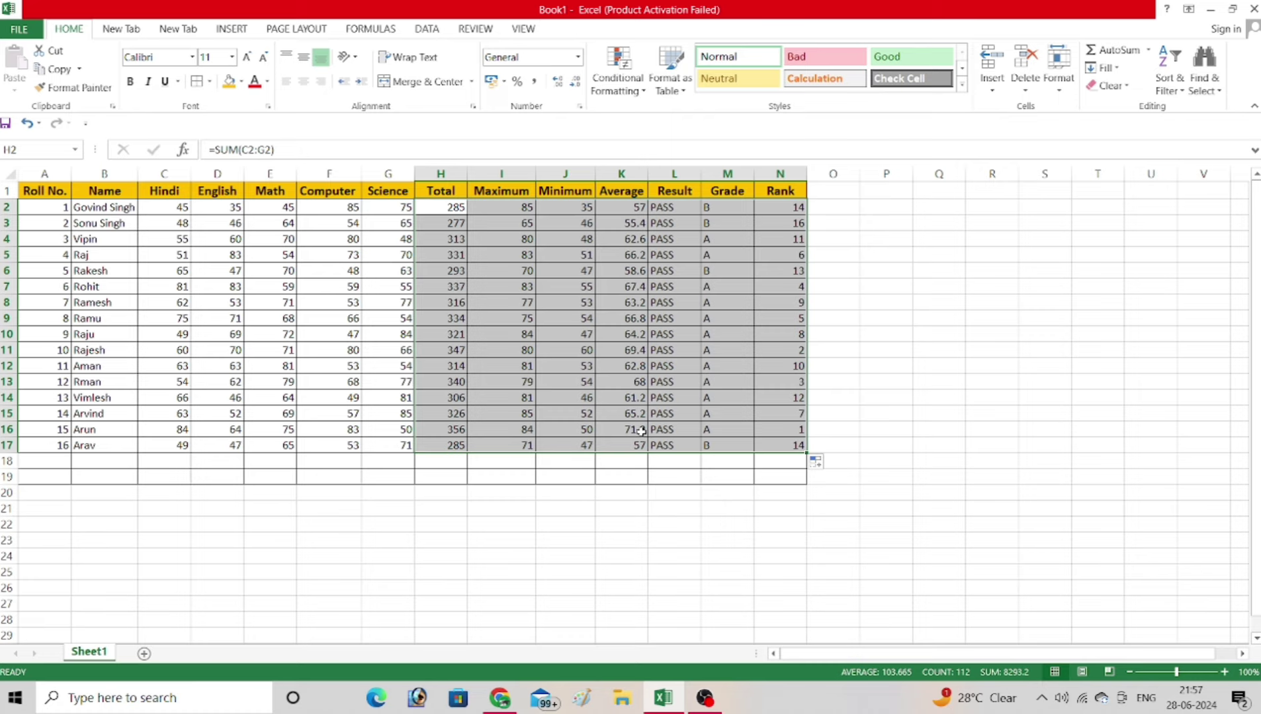
- Select all the generated subject marks in C3:G17
left_click(176, 223)
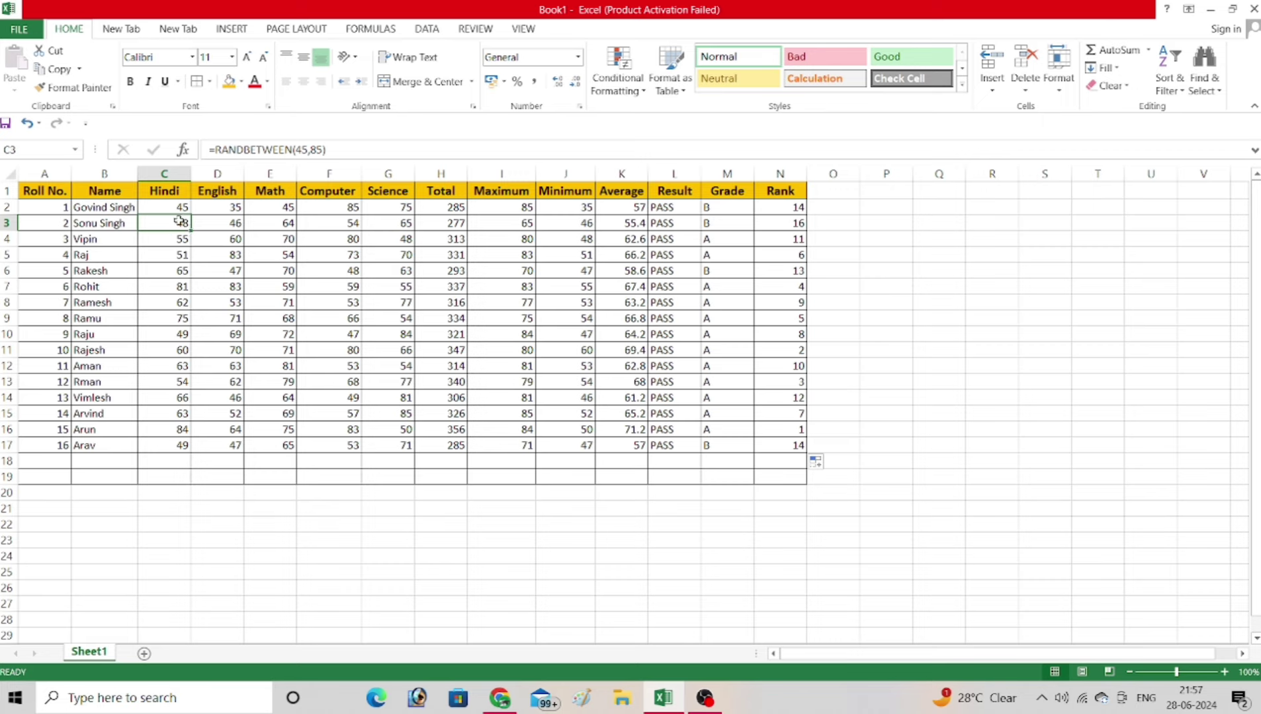
left_click_drag(179, 221, 254, 259)
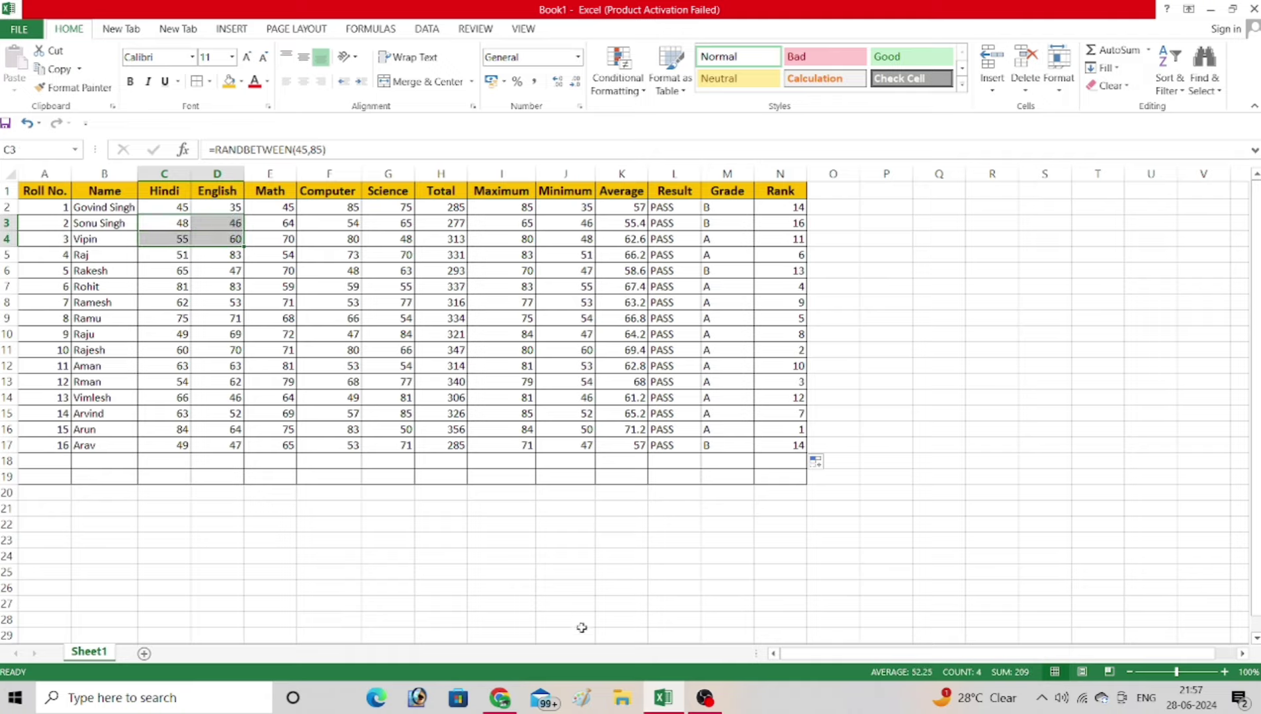
left_click(705, 701)
left_click(705, 701)
left_click_drag(174, 221, 401, 445)
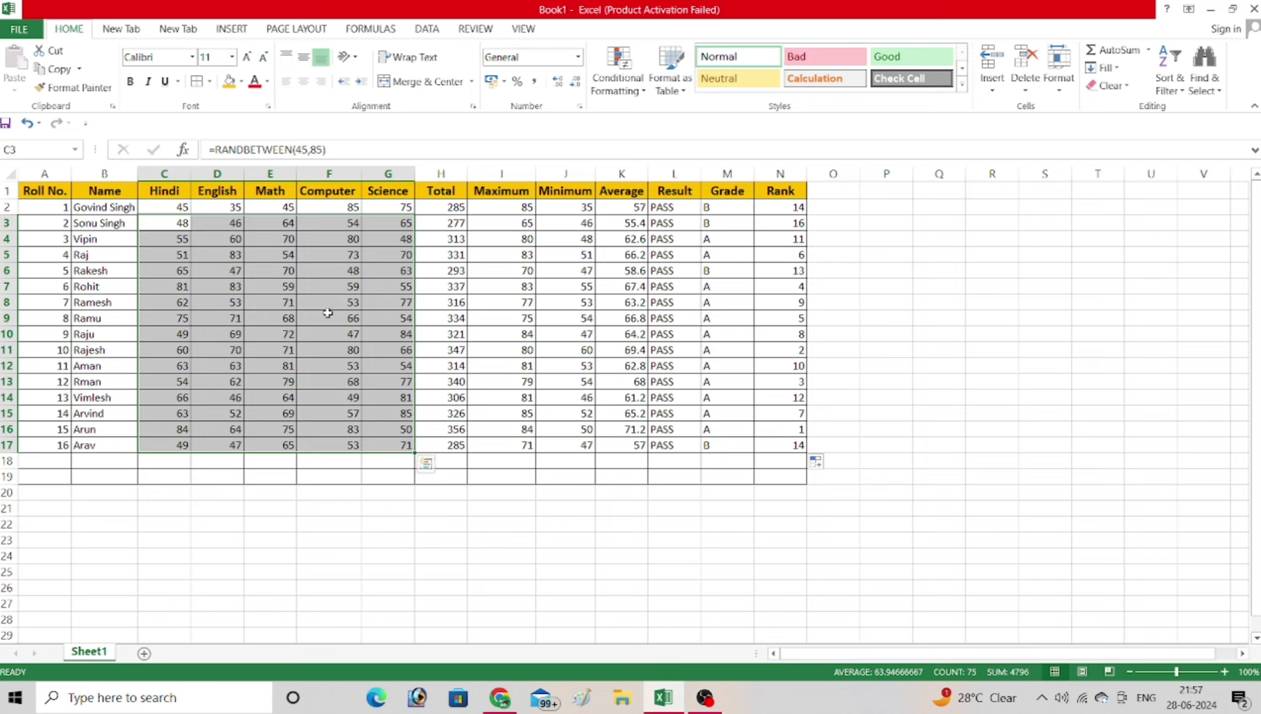
- Copy C3:G17 and Paste Special it back as Values only to fix the marks
key("ctrl+c")
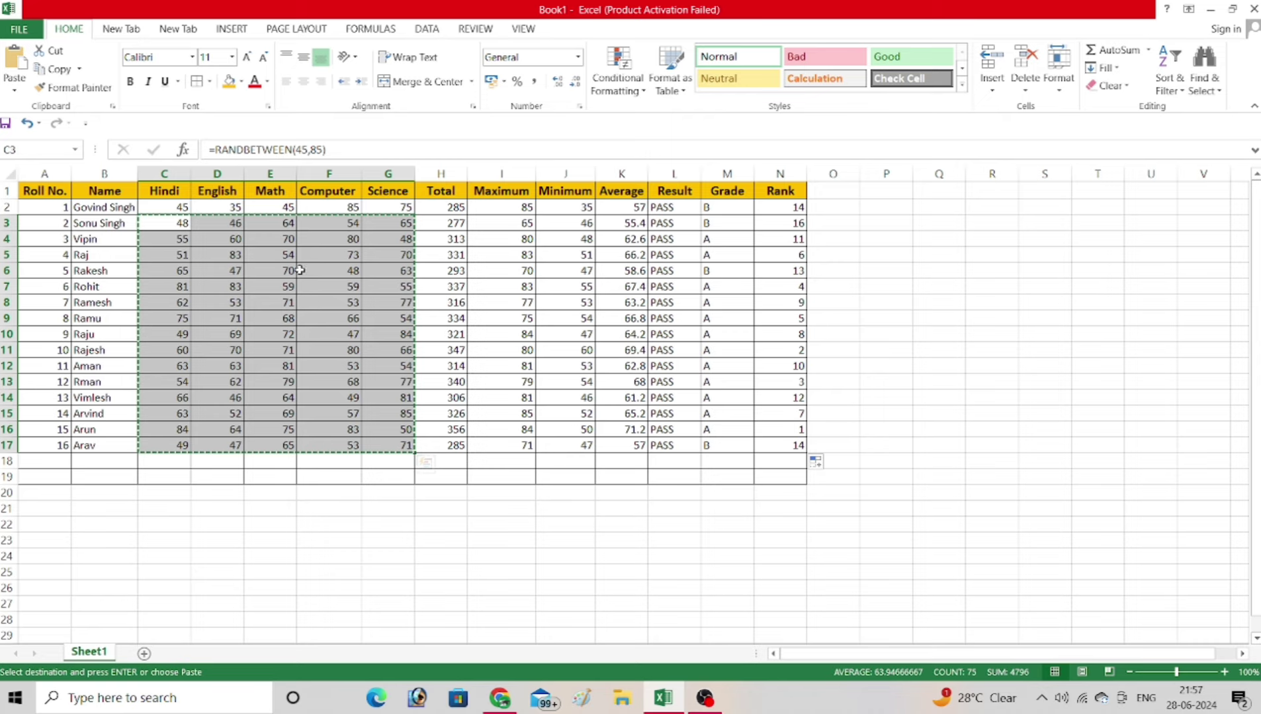
right_click(302, 266)
mouse_move(357, 356)
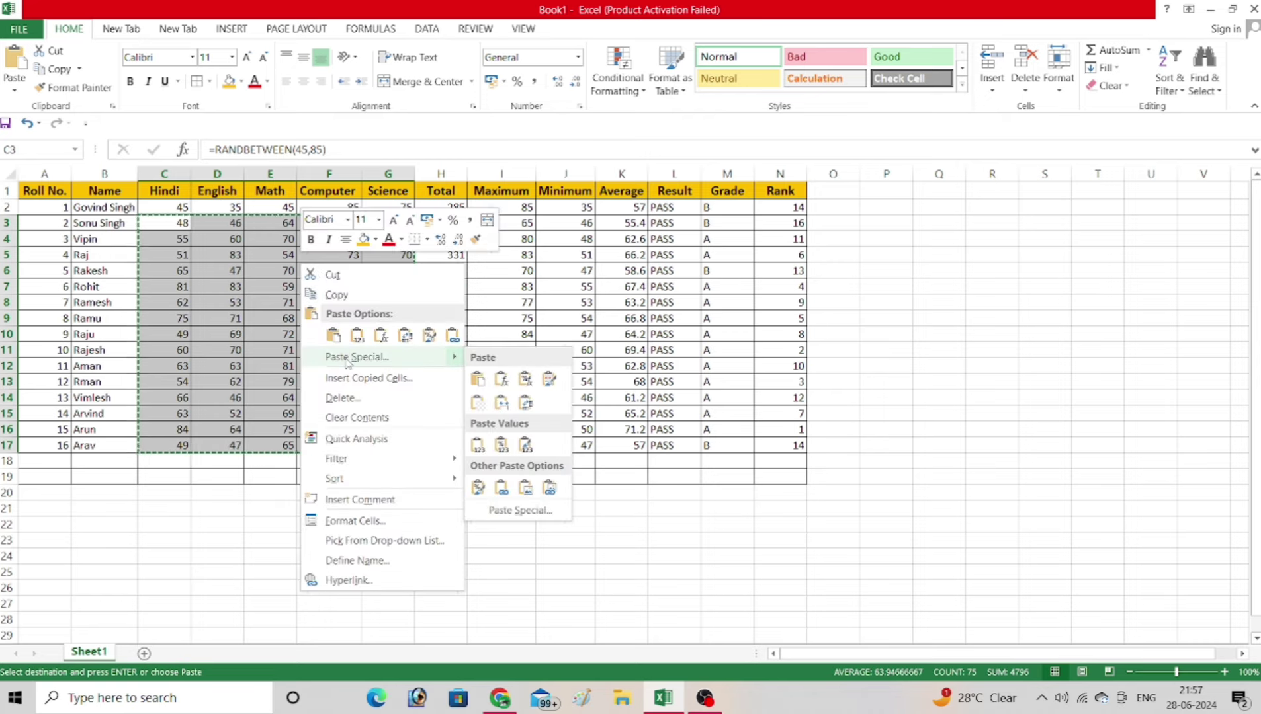
left_click(496, 511)
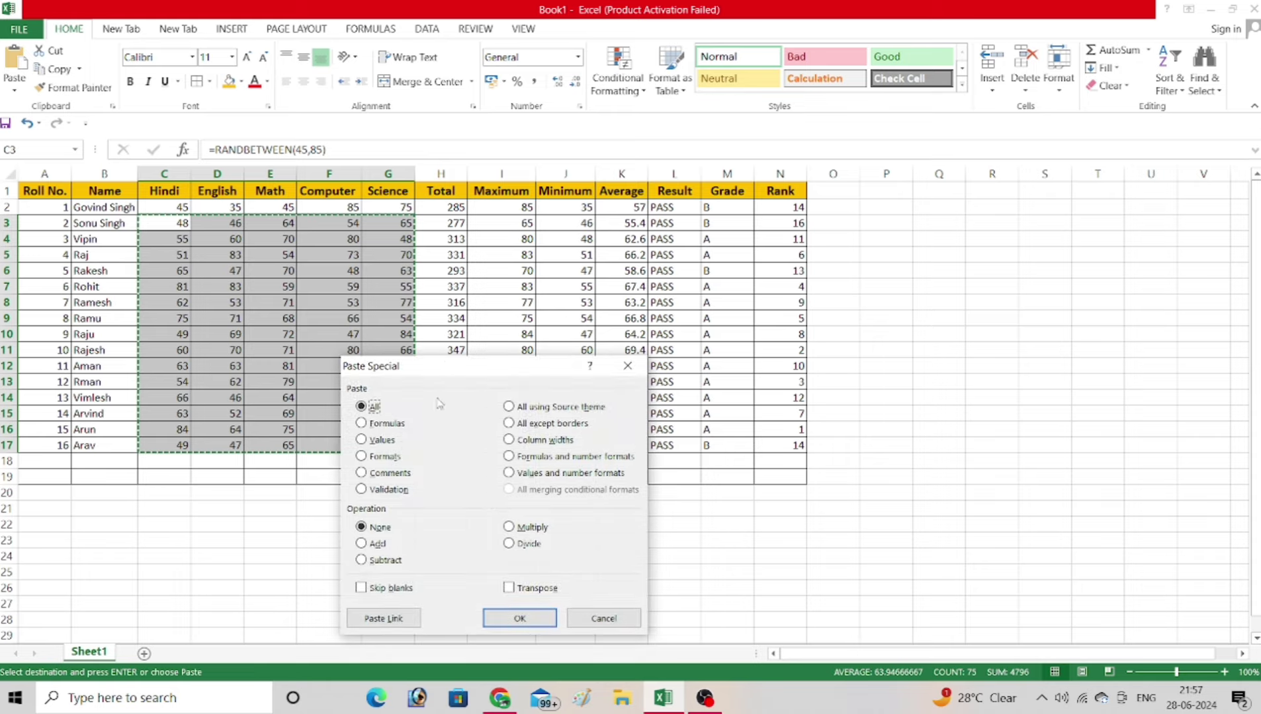
left_click_drag(442, 363, 425, 124)
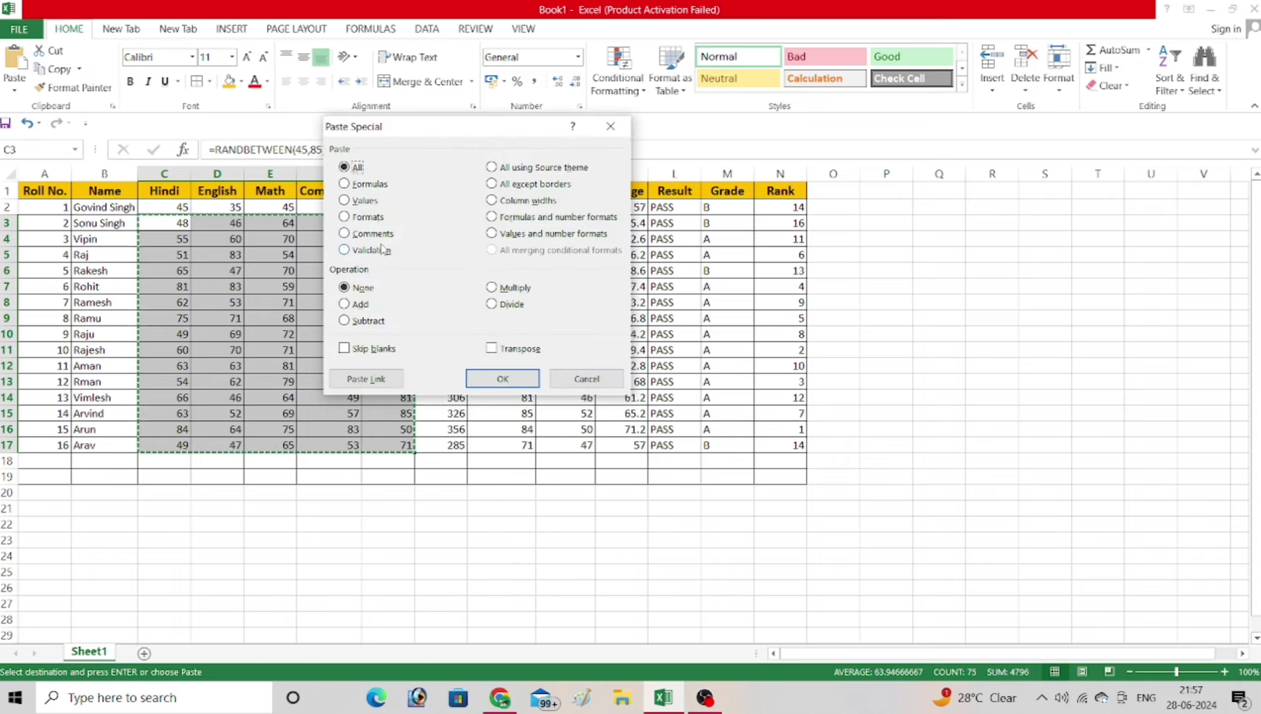
left_click(344, 200)
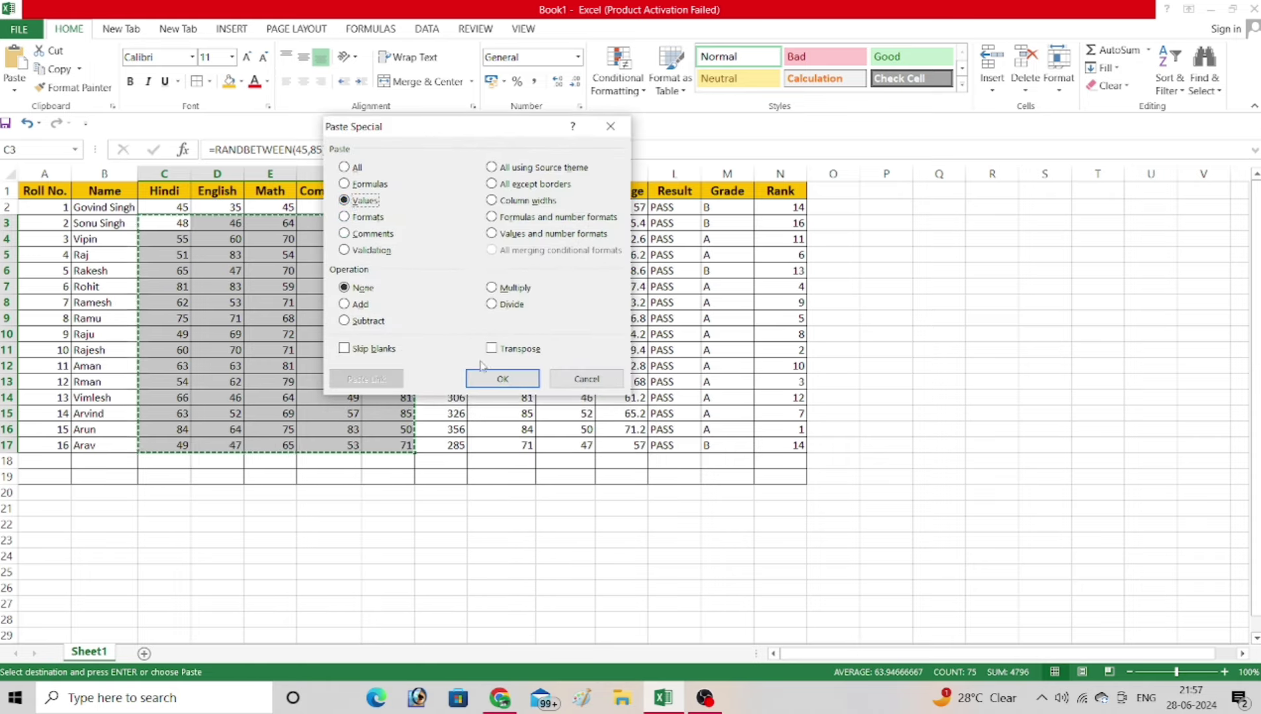
left_click(501, 380)
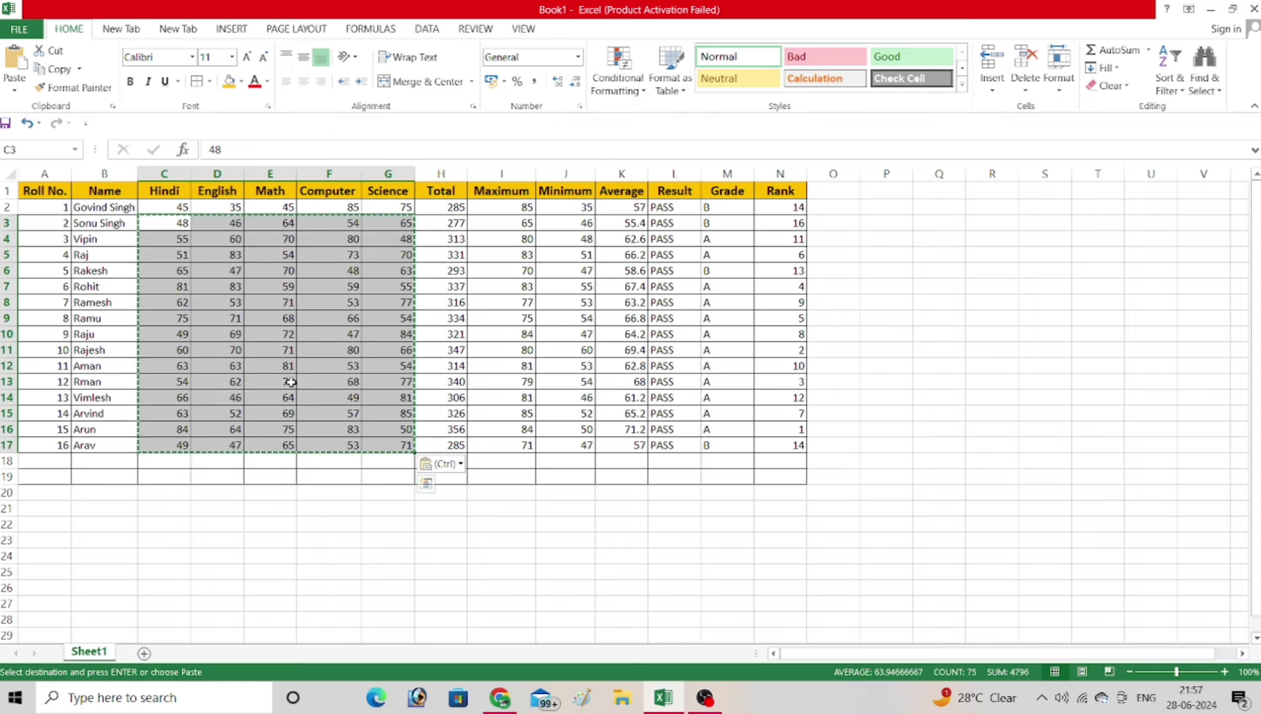
left_click(281, 471)
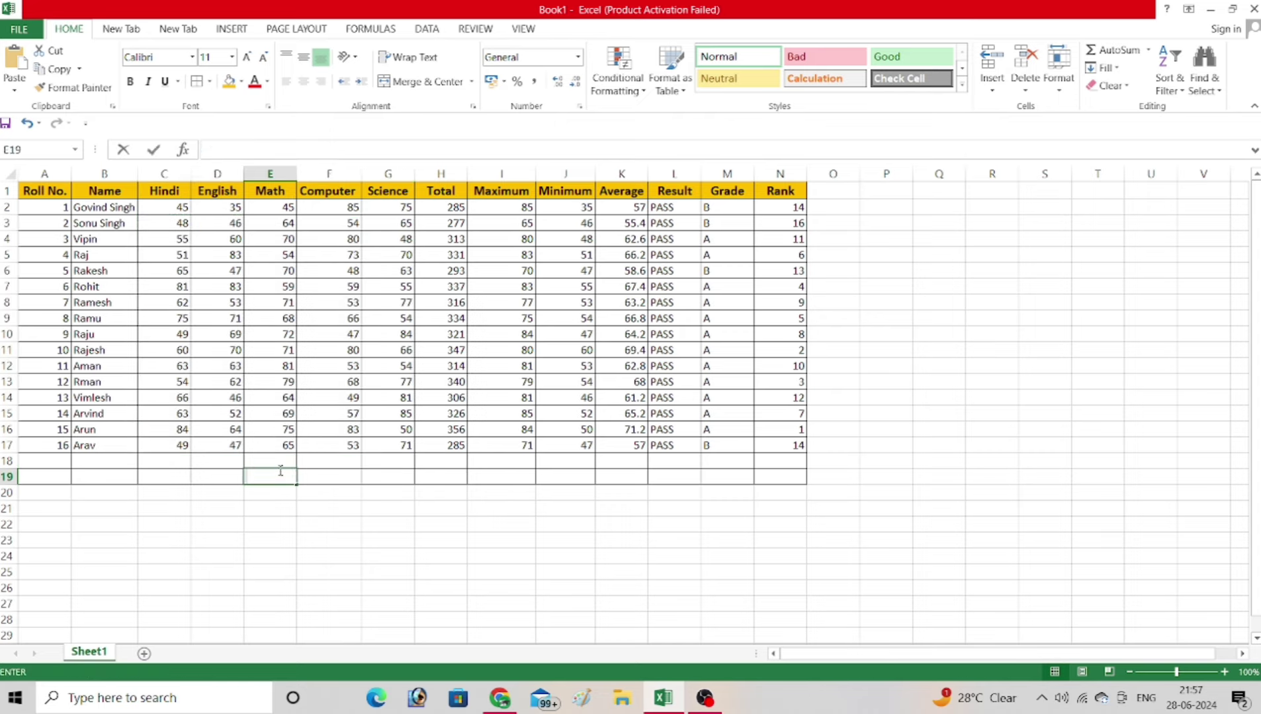
left_click(453, 206)
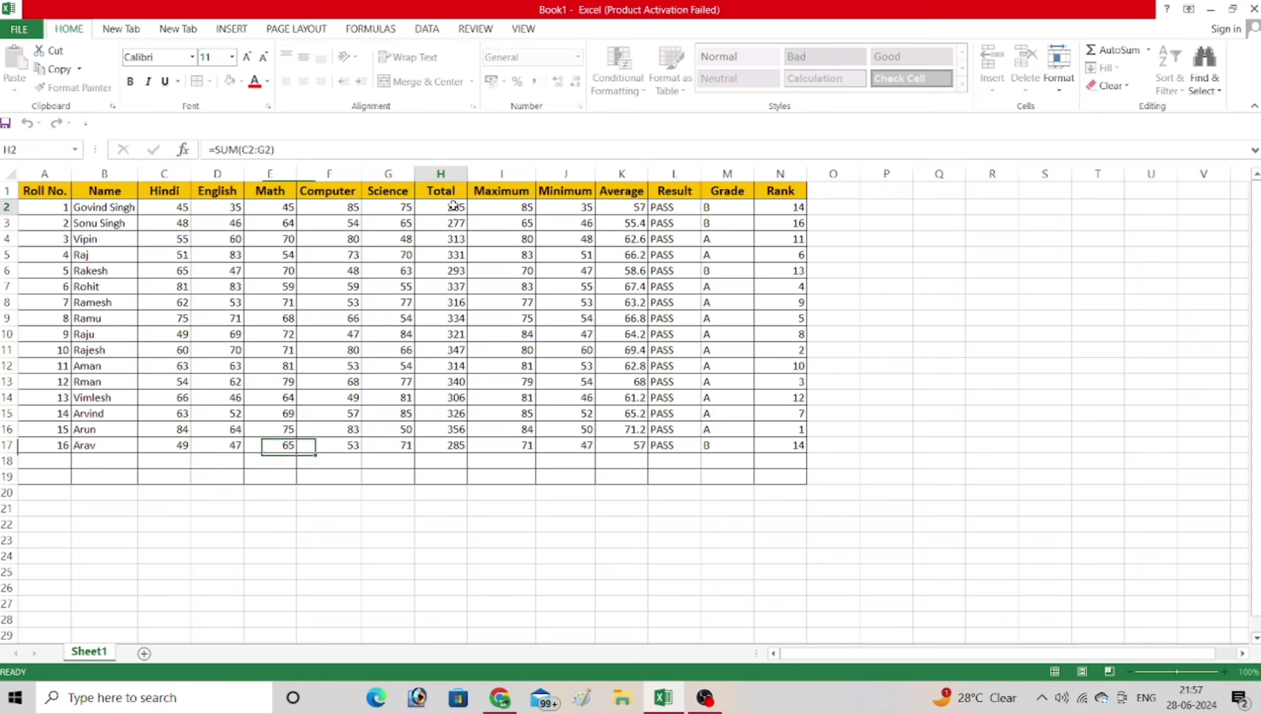
left_click(281, 152)
left_click_drag(281, 152, 208, 152)
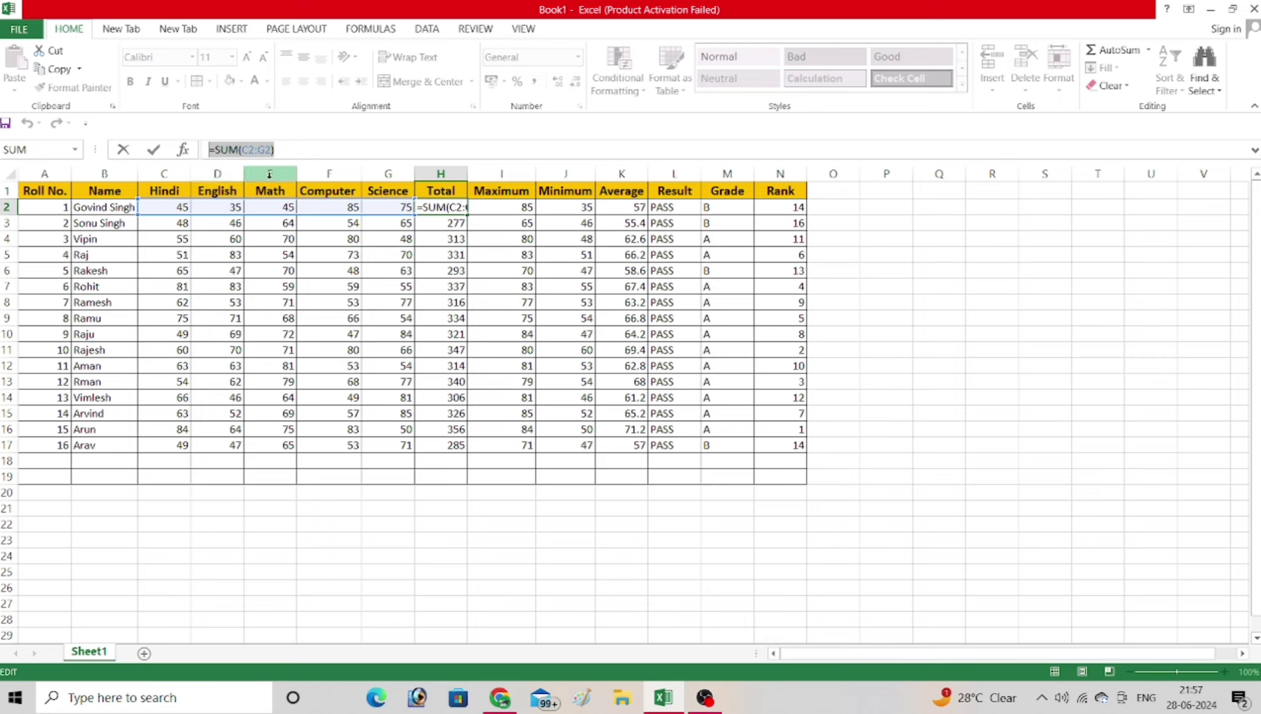
key("Return")
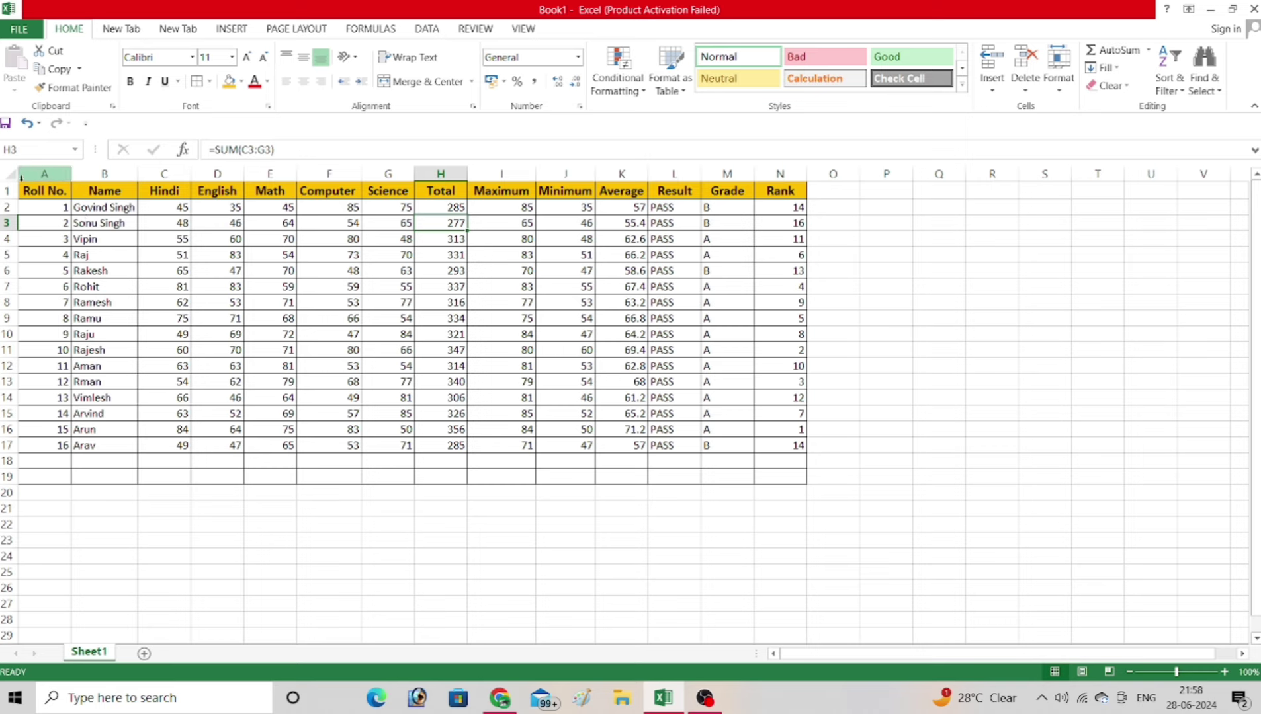
- Insert three blank rows above the header row, pushing the headings down to row 4
left_click(10, 191)
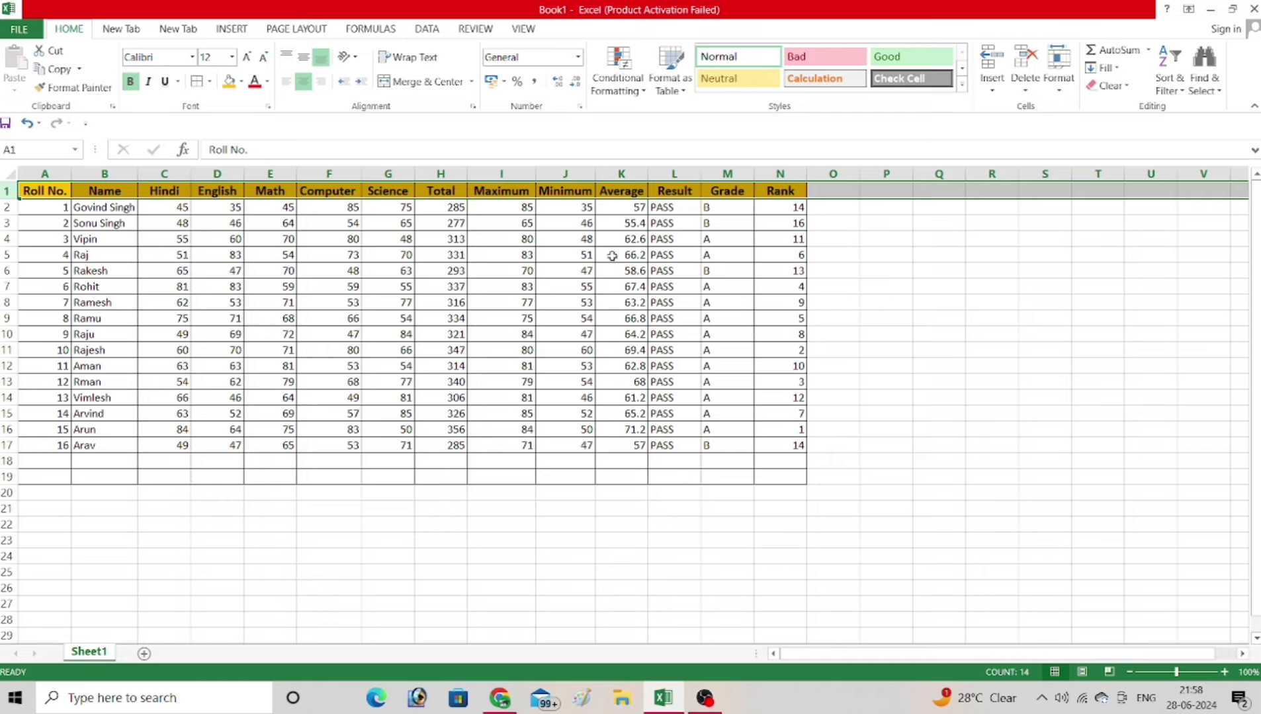
key("ctrl+shift+plus")
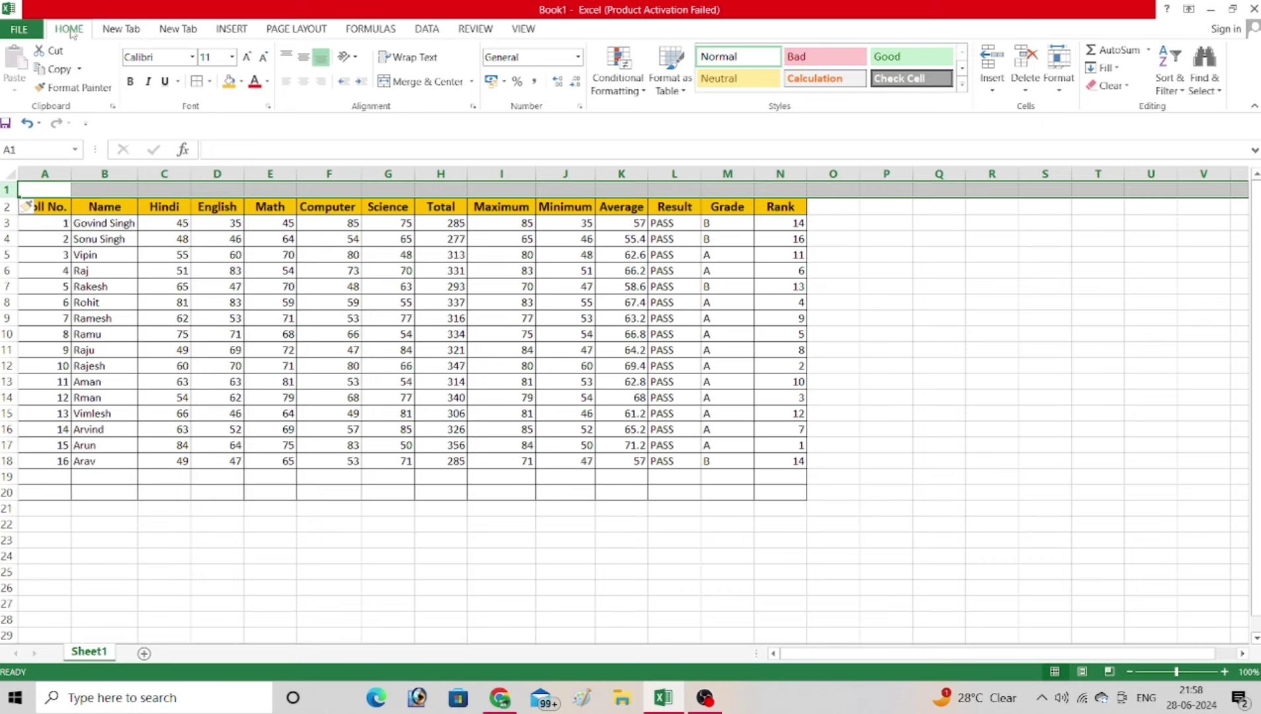
left_click(999, 90)
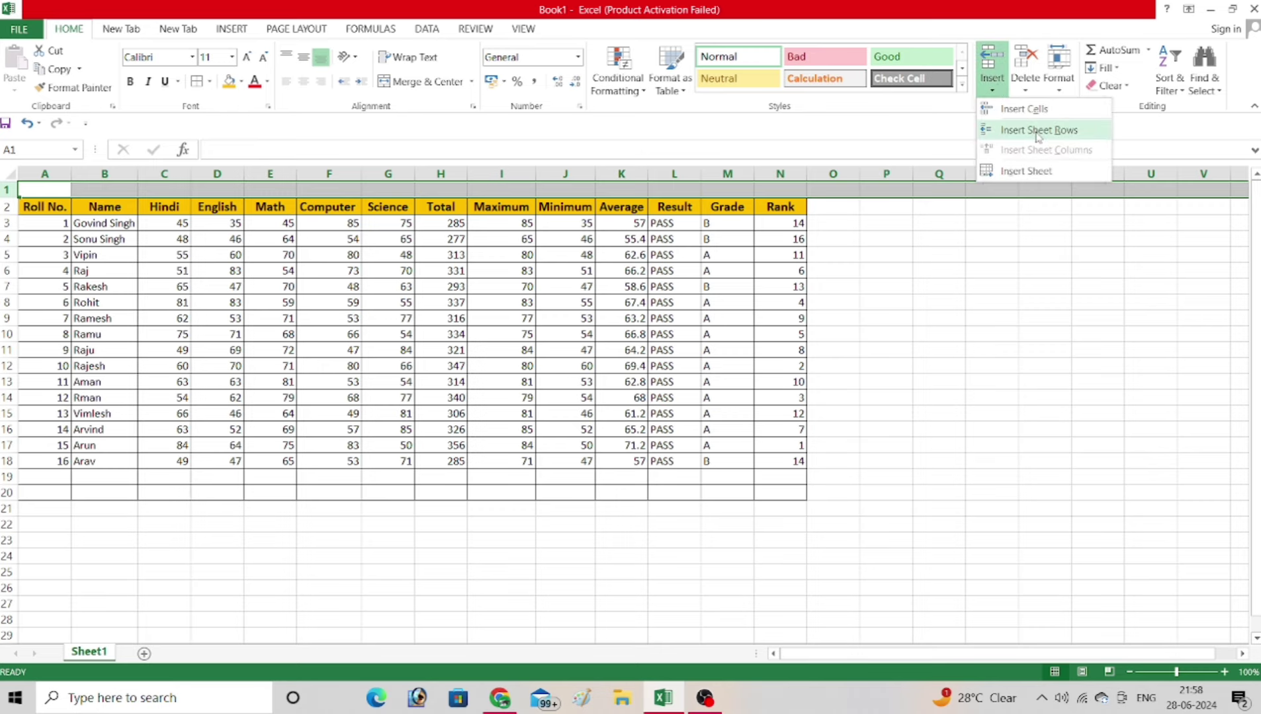
left_click(1037, 131)
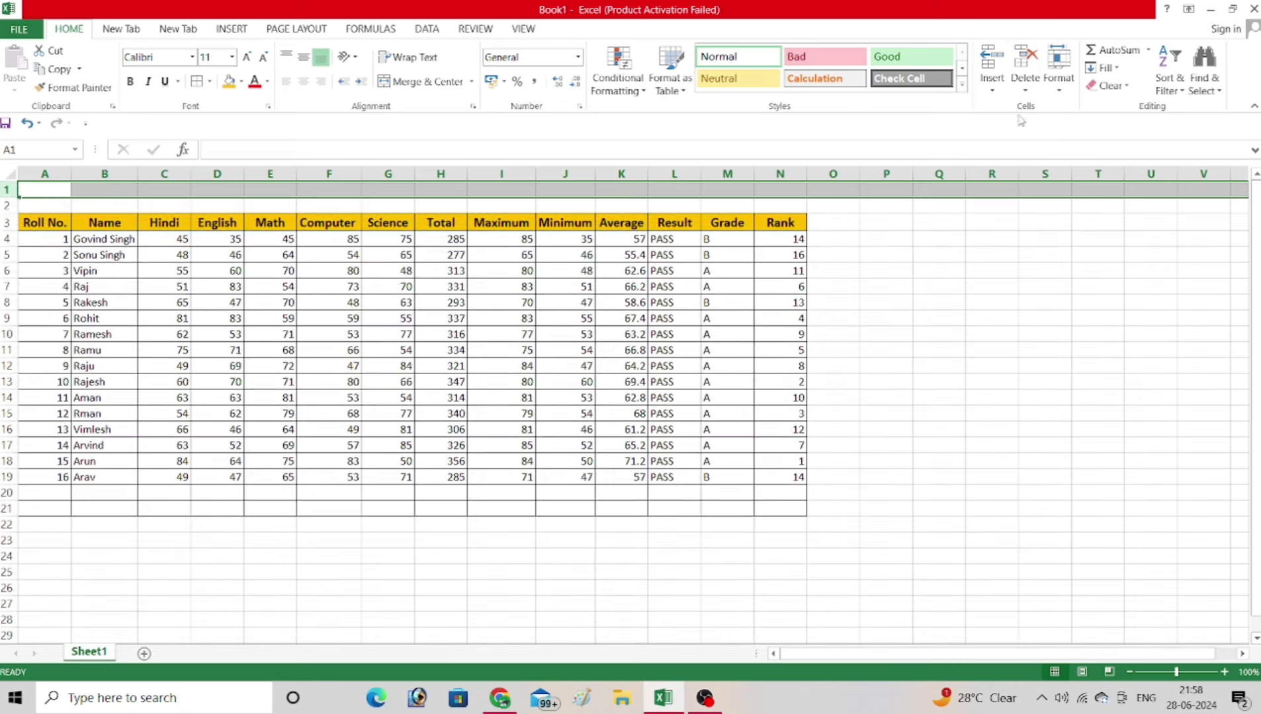
left_click(996, 87)
left_click(1032, 130)
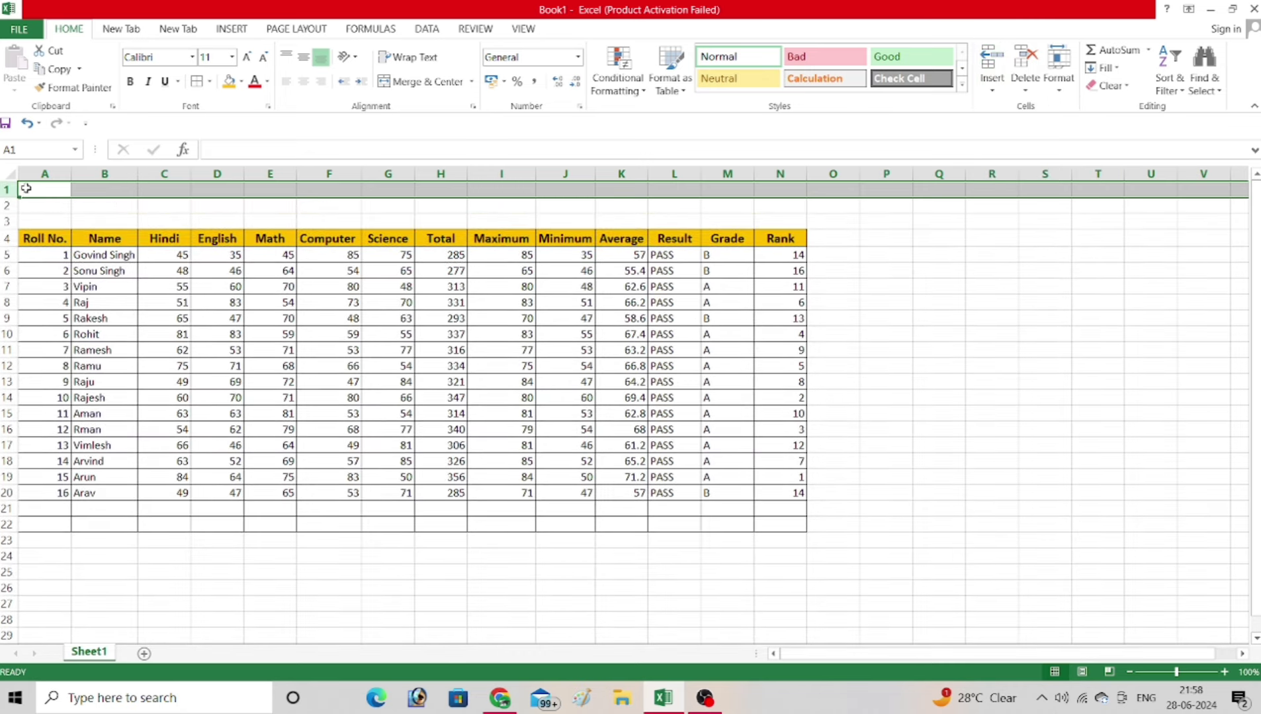
mouse_move(43, 190)
left_mouse_down()
mouse_move(745, 207)
mouse_move(787, 221)
left_mouse_up()
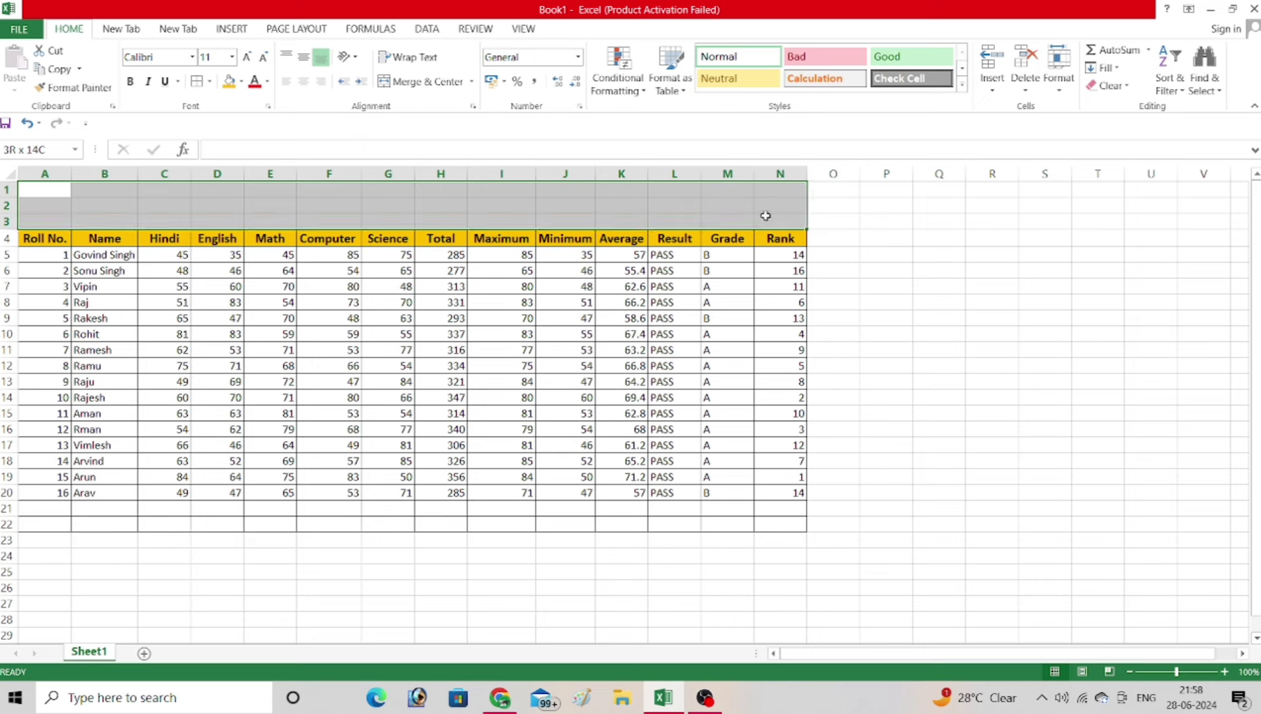
- Merge A1:N3, type the title 'Marksheet' and set it to font size 36
left_click(427, 82)
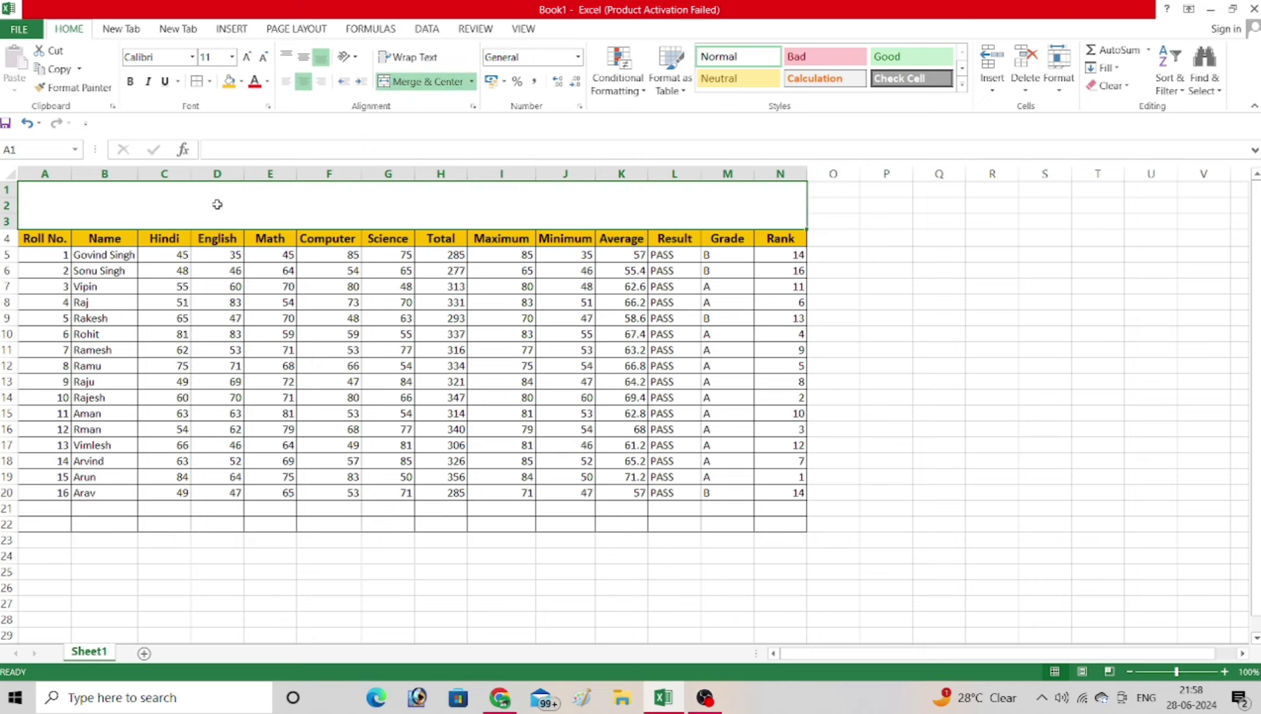
type("Mar")
type("k")
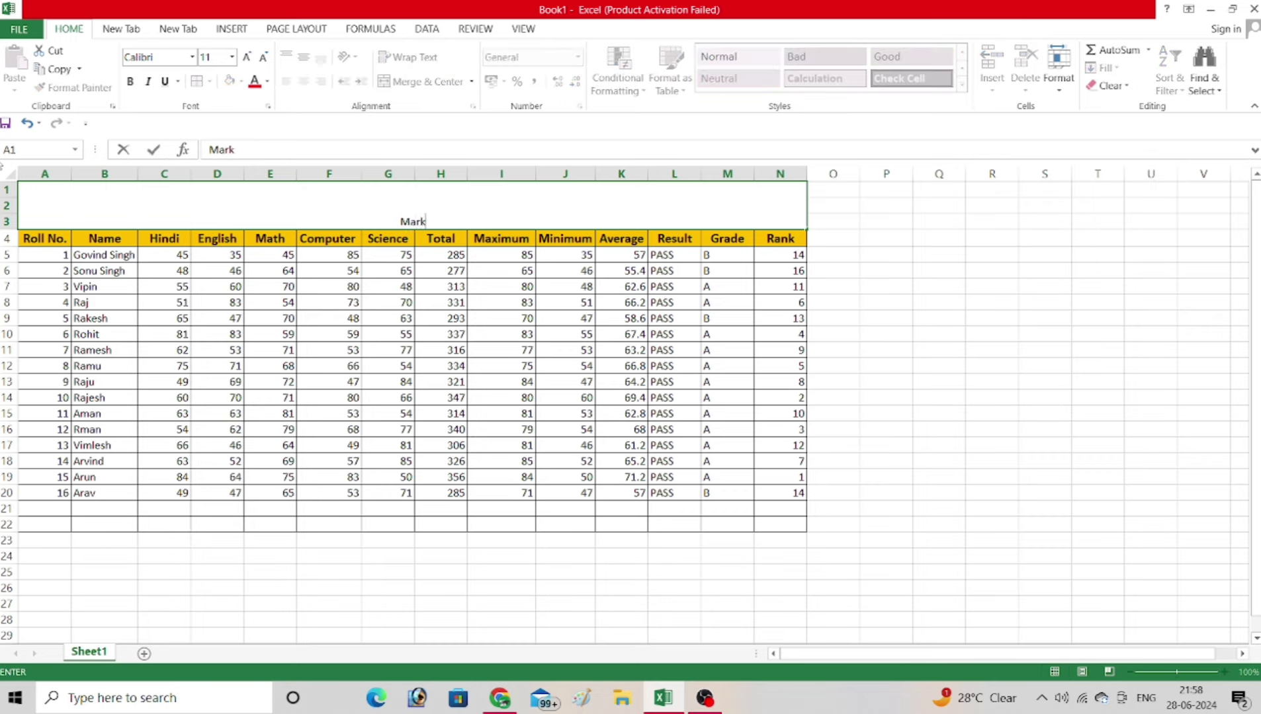
type("sheet")
key("Return")
left_click(365, 224)
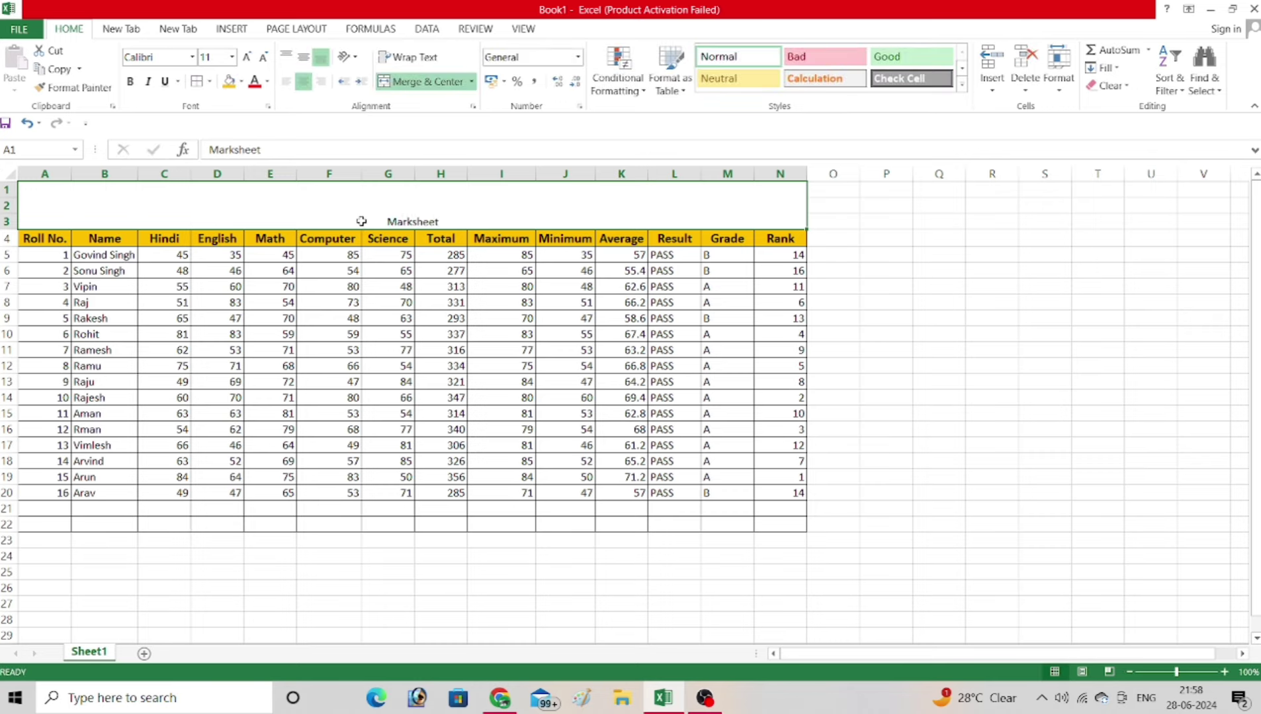
left_click(247, 58)
left_click(246, 58)
left_click(246, 58)
left_click(247, 57)
left_click(247, 58)
left_click(246, 58)
left_click(247, 58)
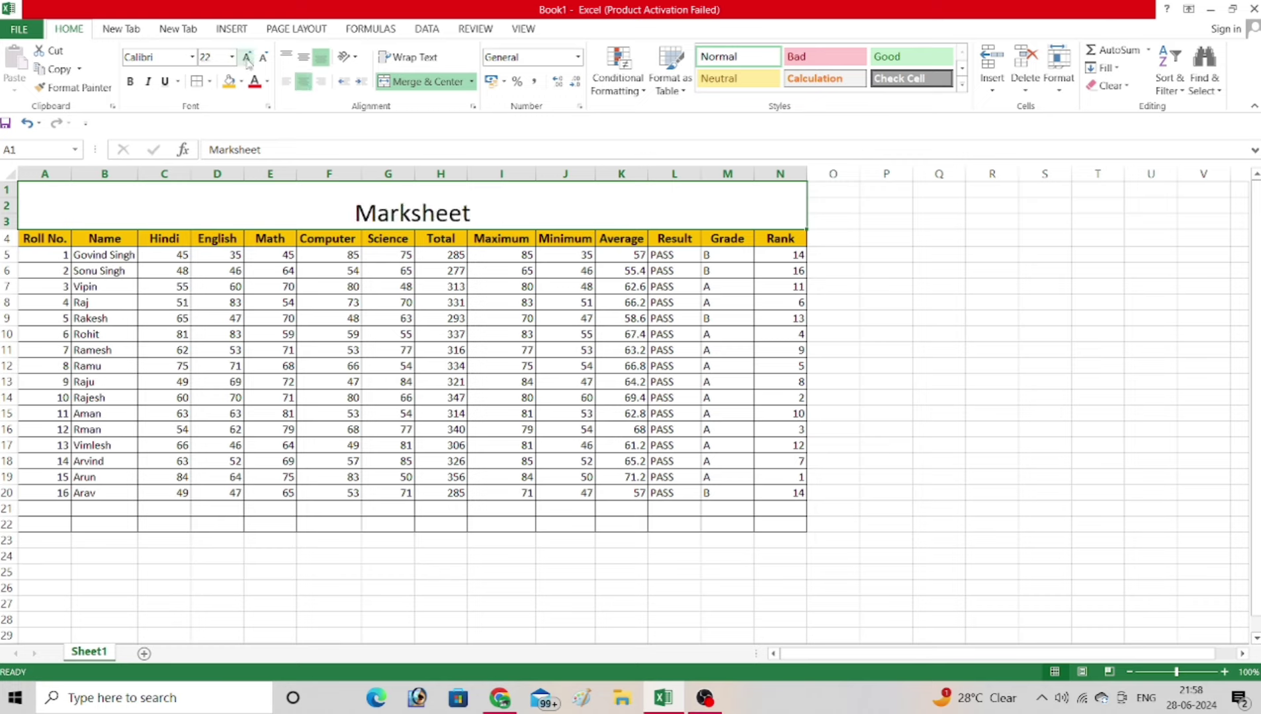
left_click(247, 58)
left_click(247, 57)
left_click(247, 57)
left_click(246, 57)
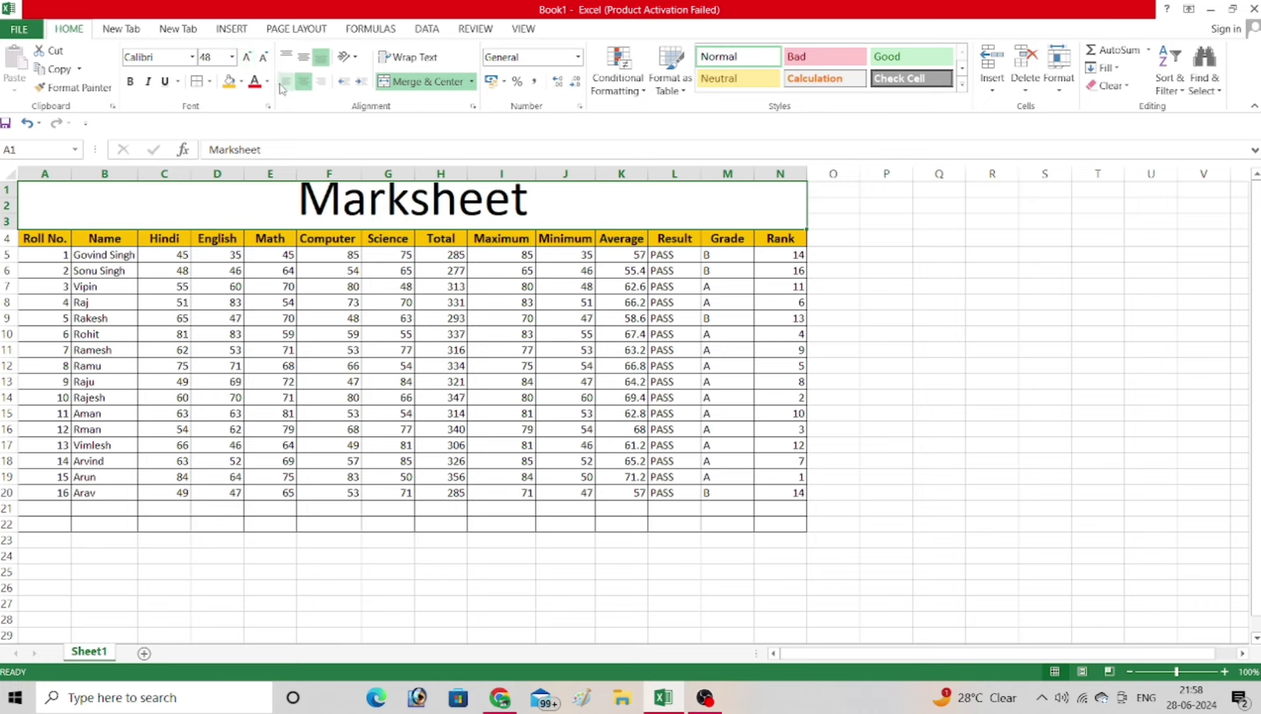
left_click(263, 57)
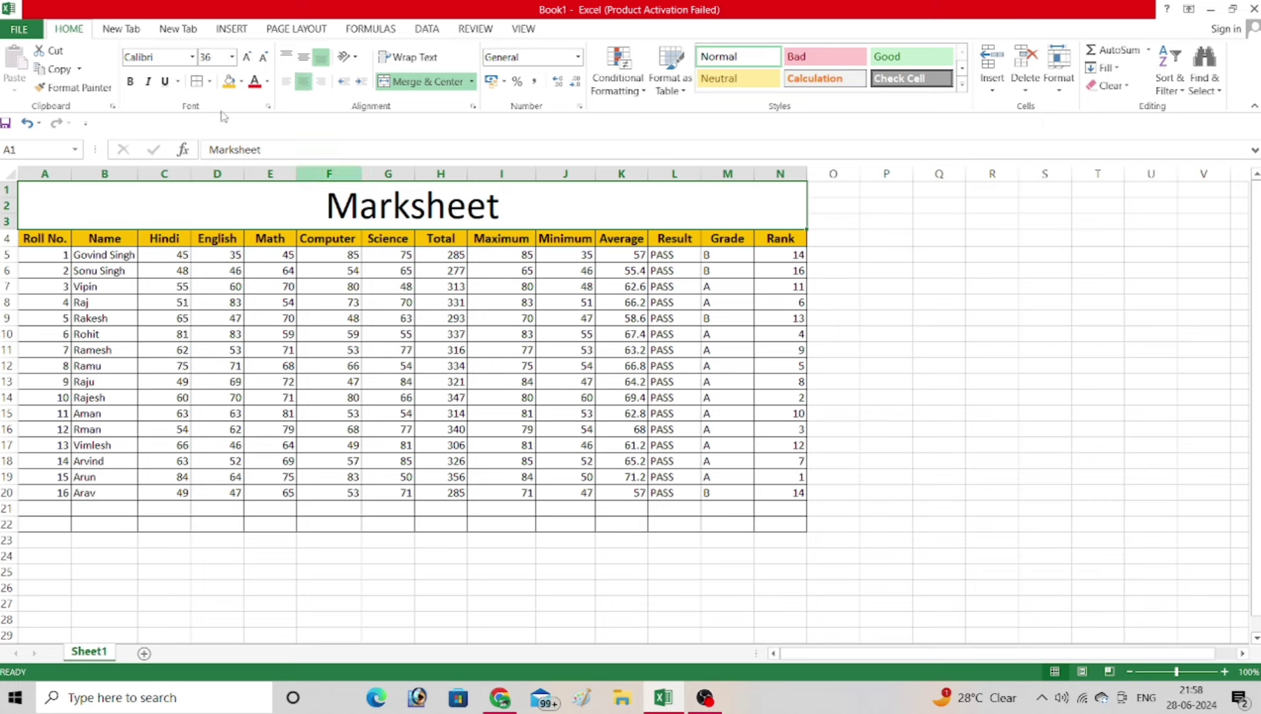
- Give the title banner a red fill with bold white text
left_click(254, 82)
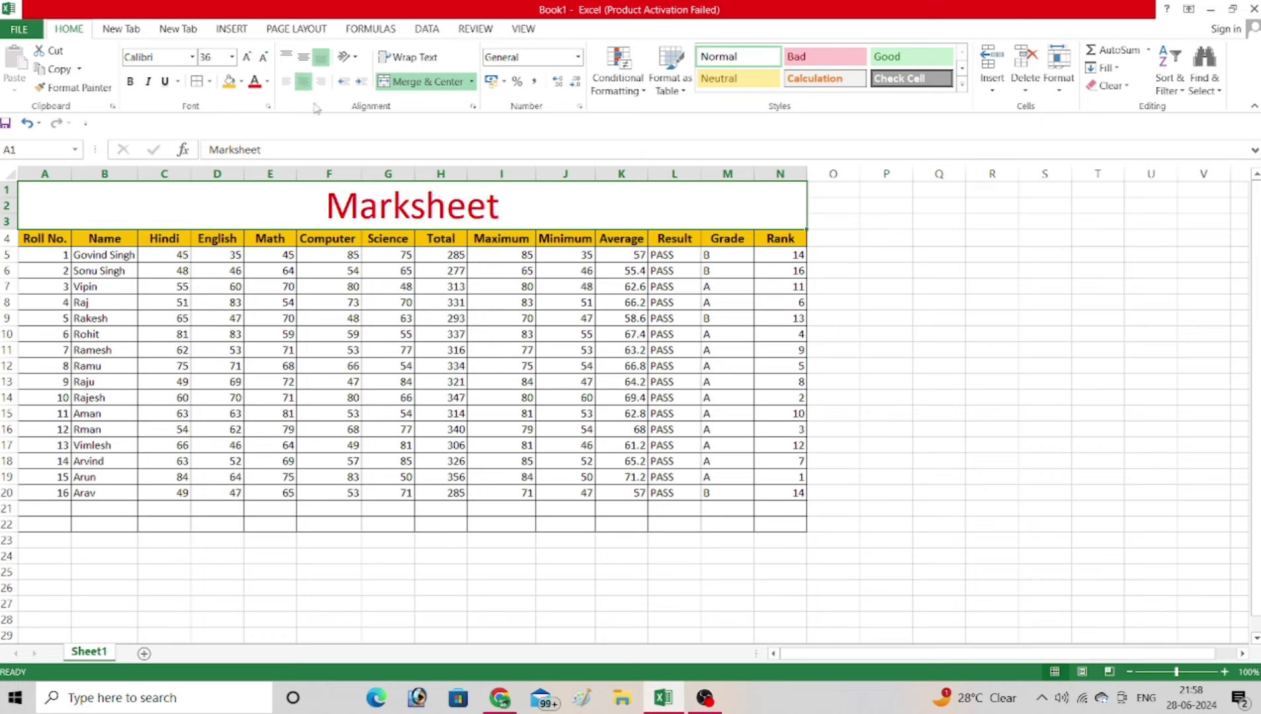
left_click(241, 81)
left_click(242, 207)
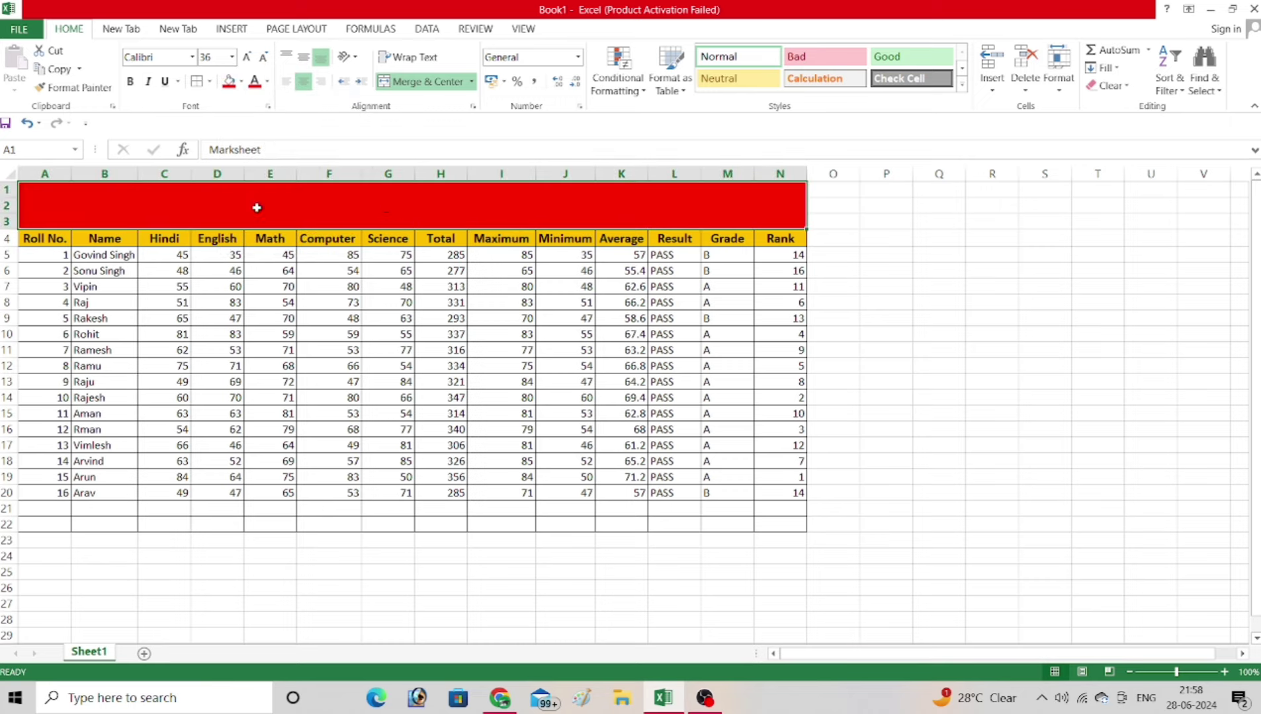
left_click(267, 81)
left_click(263, 135)
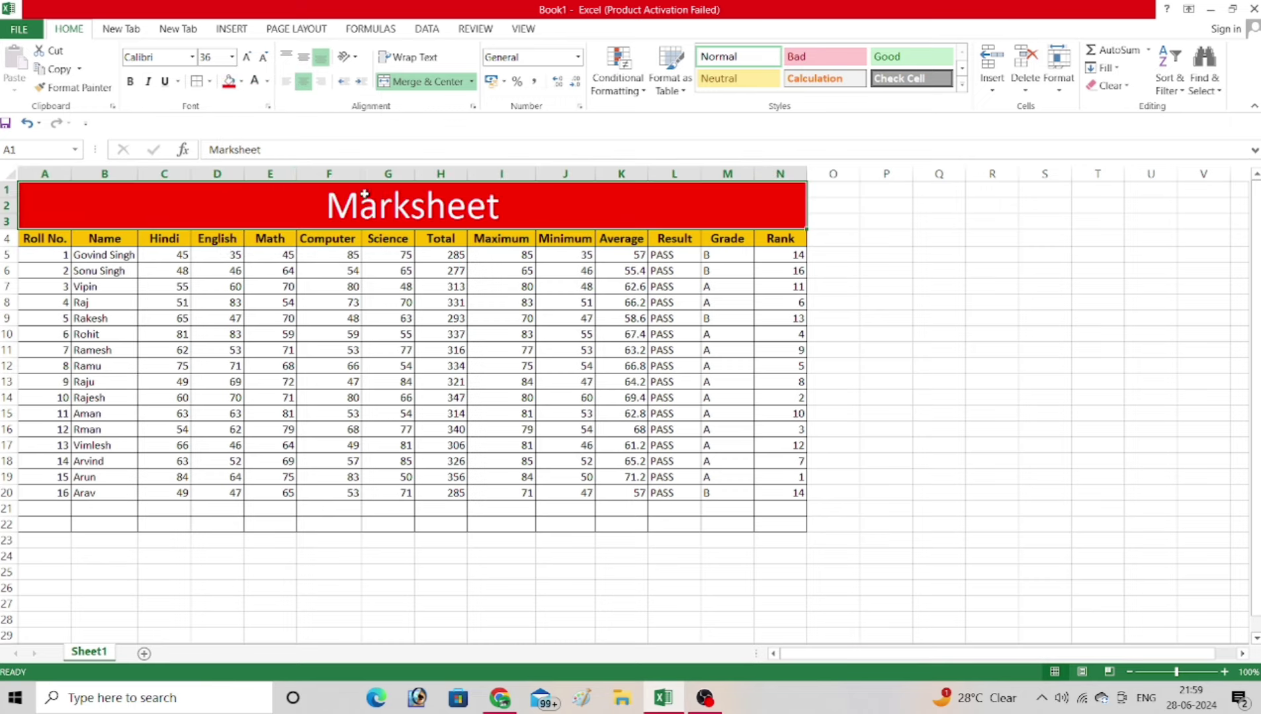
left_click(130, 82)
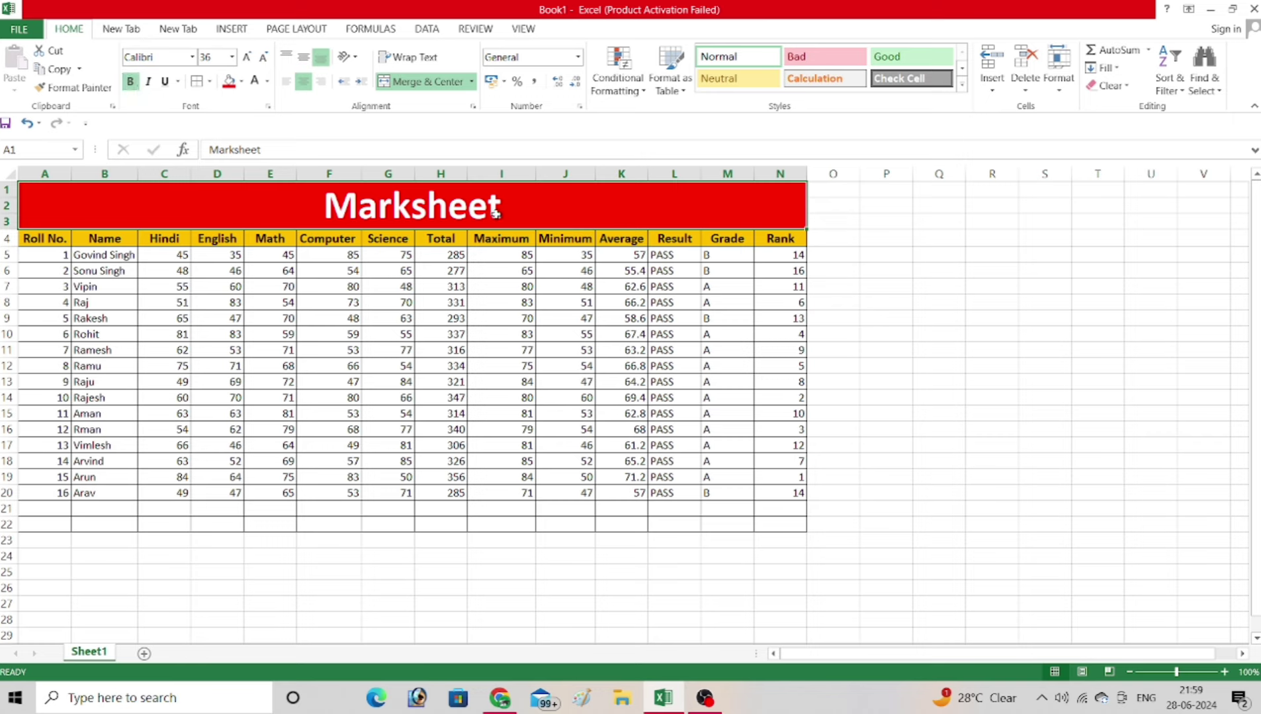
left_click(781, 492)
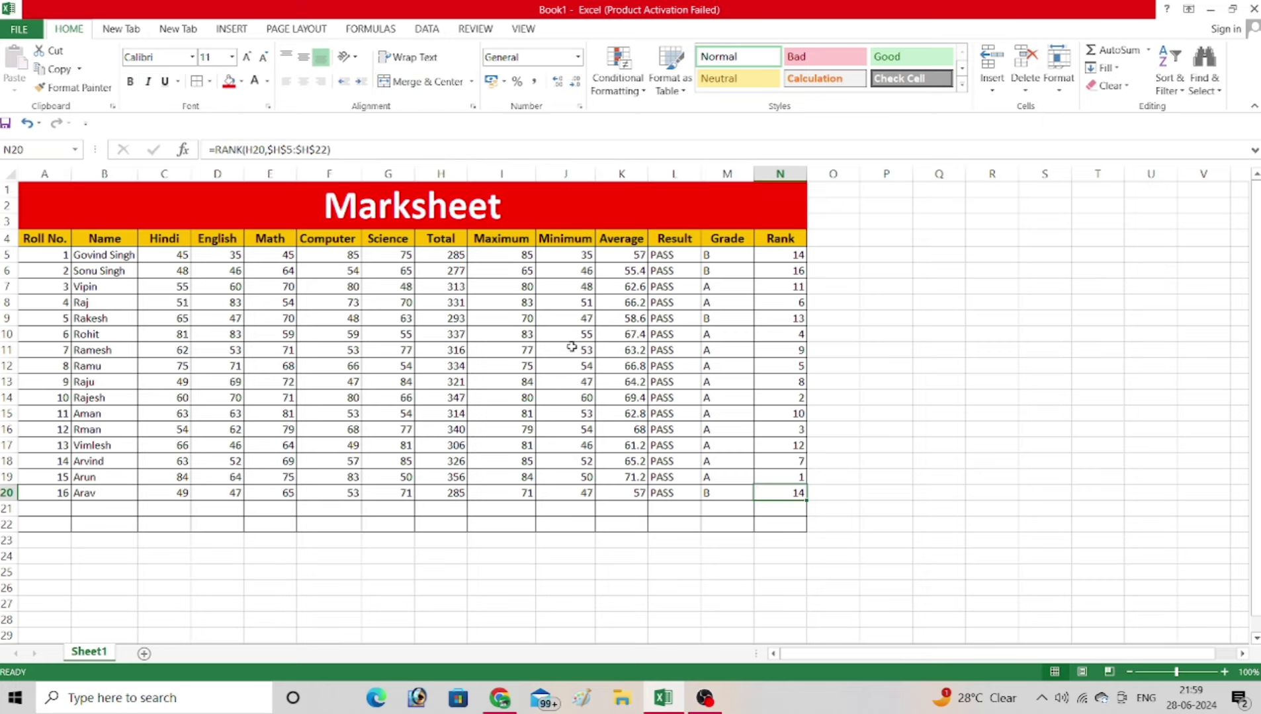
- Turn on Filter for the header row A4:N4 from Roll No. to Rank
mouse_move(51, 240)
left_mouse_down()
mouse_move(782, 252)
mouse_move(783, 239)
left_mouse_up()
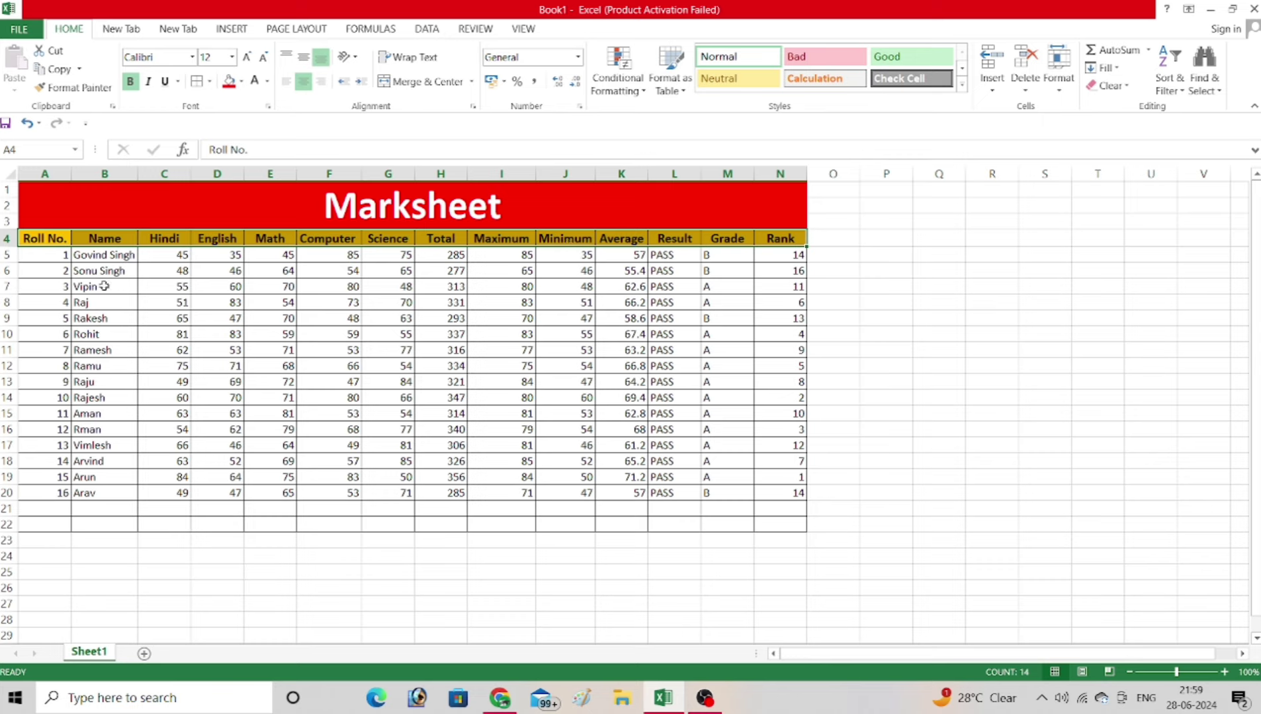
left_click(128, 240)
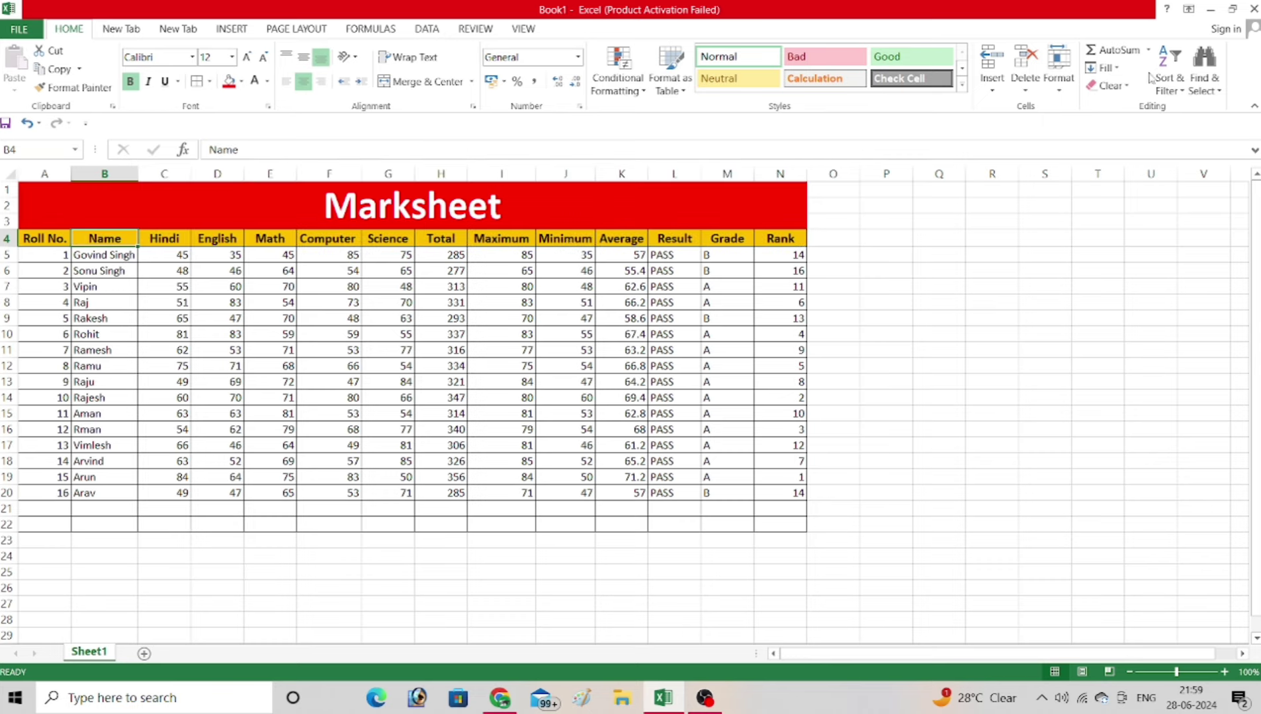
left_click(1169, 82)
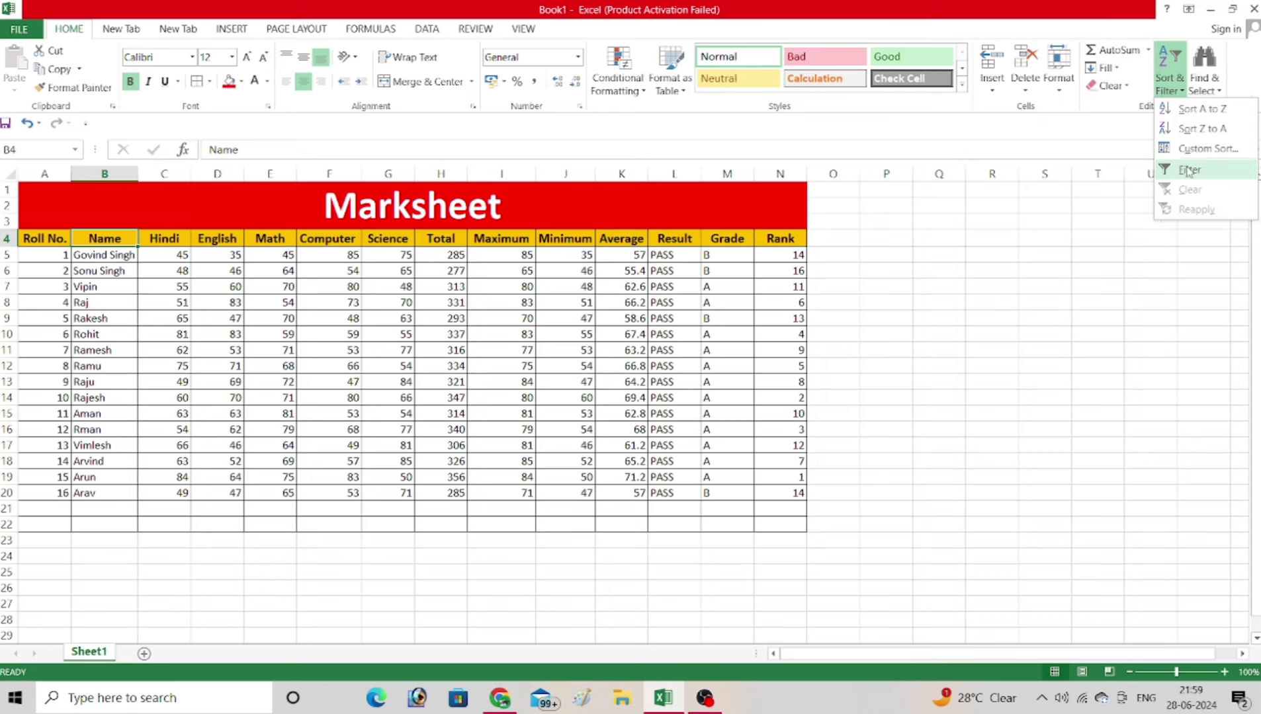
key("Escape")
left_click_drag(44, 238, 779, 238)
left_click(1169, 83)
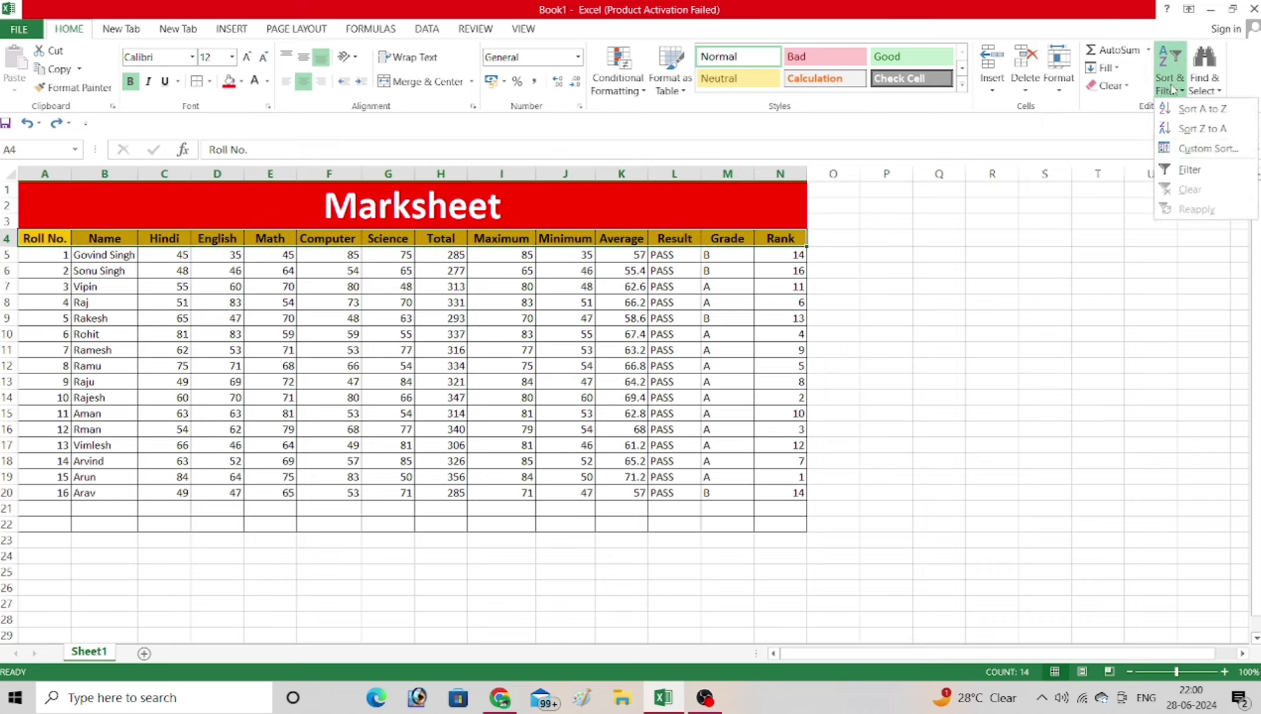
left_click(1215, 170)
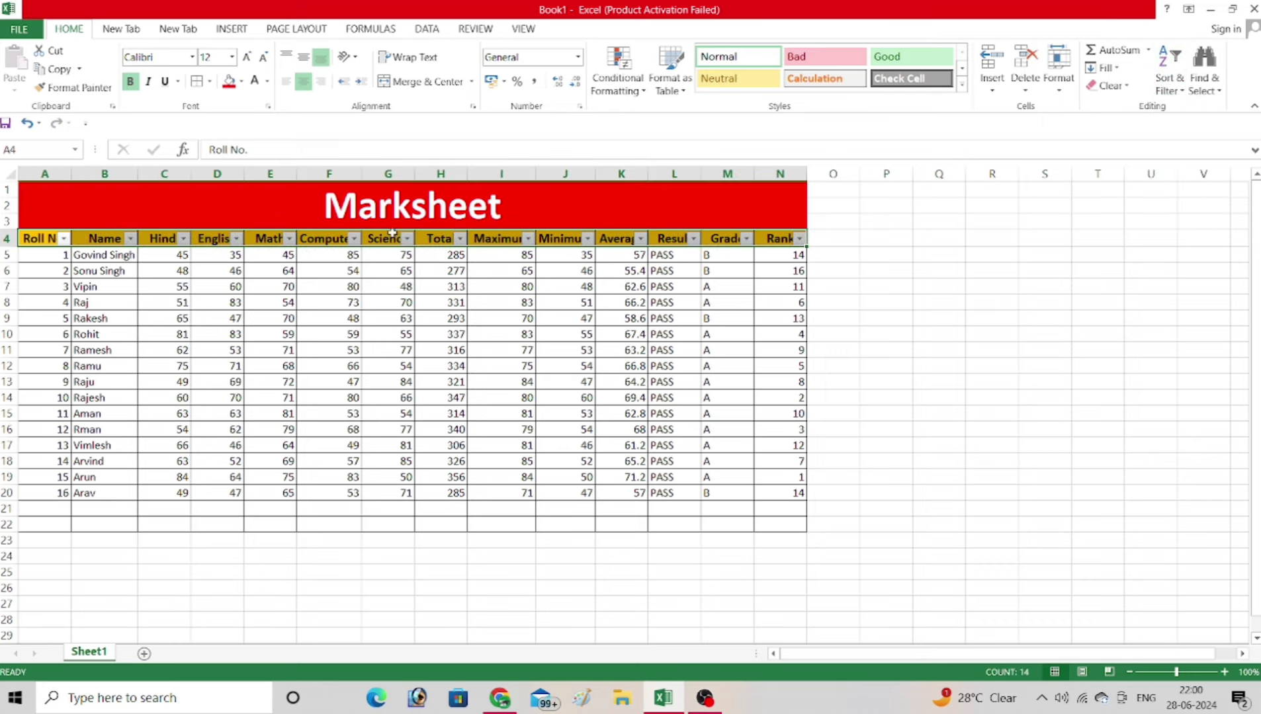
- Filter the Name column to a single student, then restore all 16 rows with Select All
left_click(130, 238)
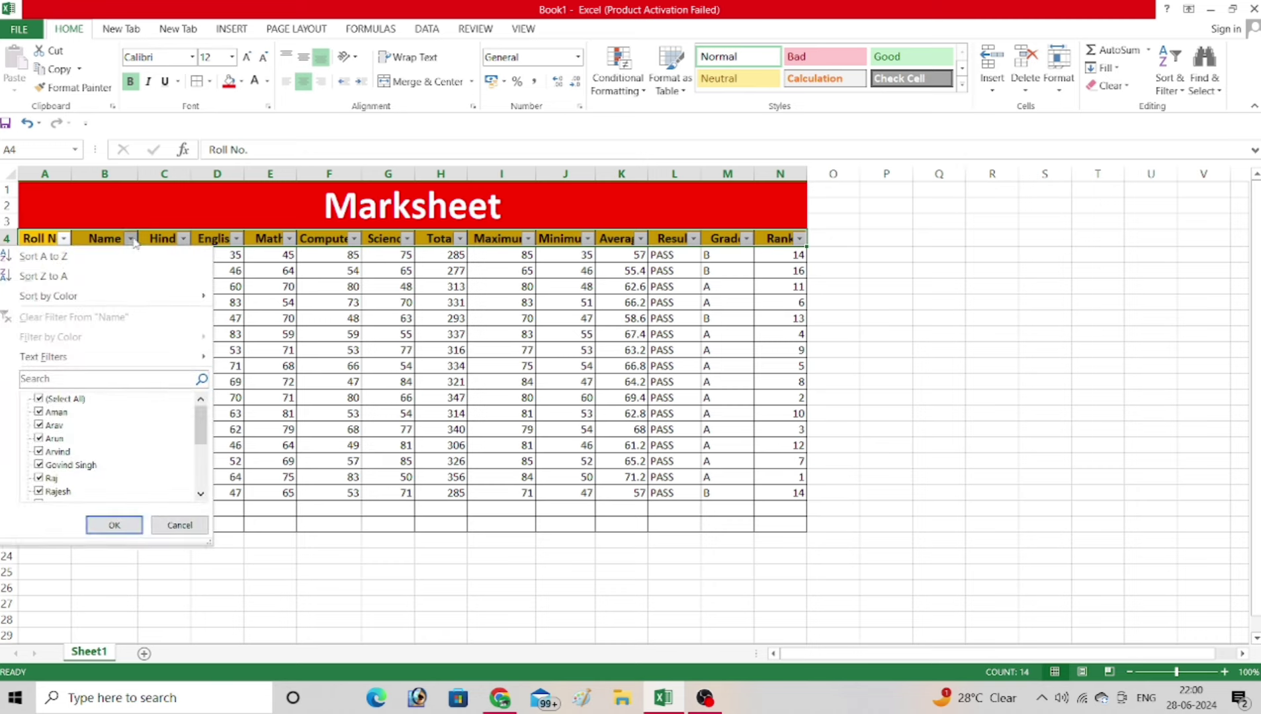
left_click(38, 399)
left_click(39, 465)
left_click(113, 525)
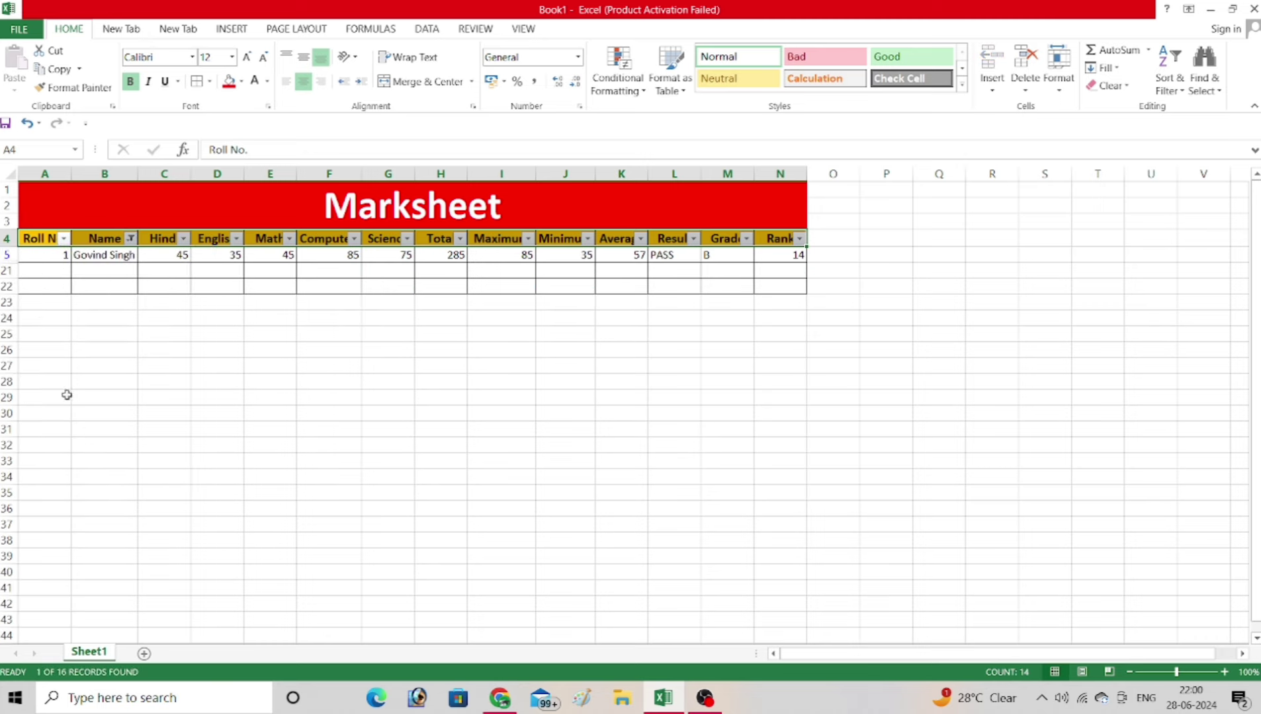
left_click(131, 239)
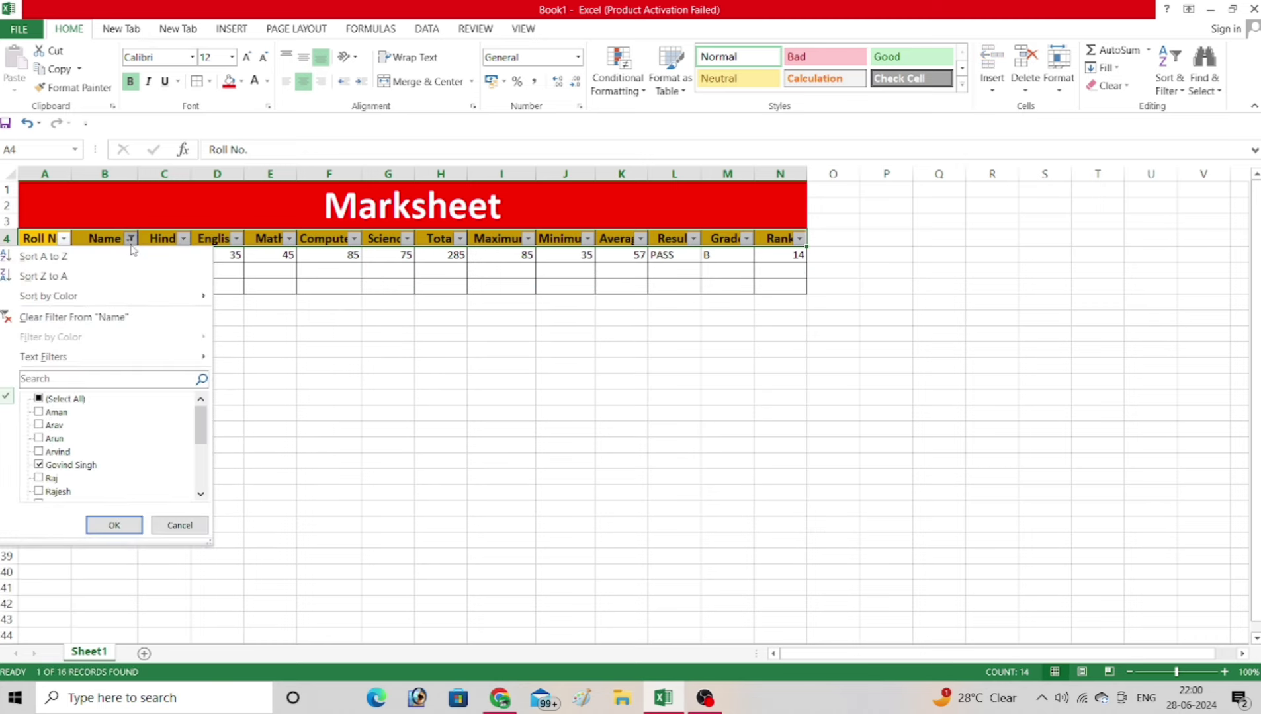
left_click(38, 399)
left_click(109, 525)
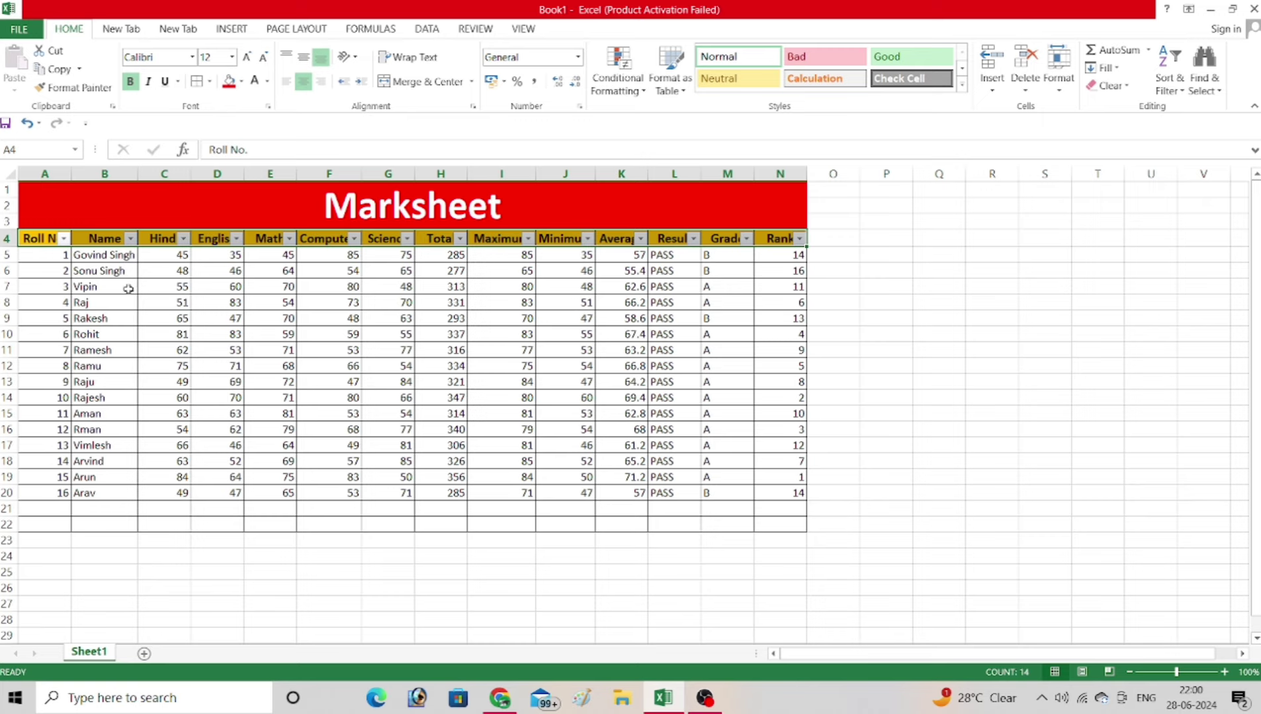
left_click(121, 256)
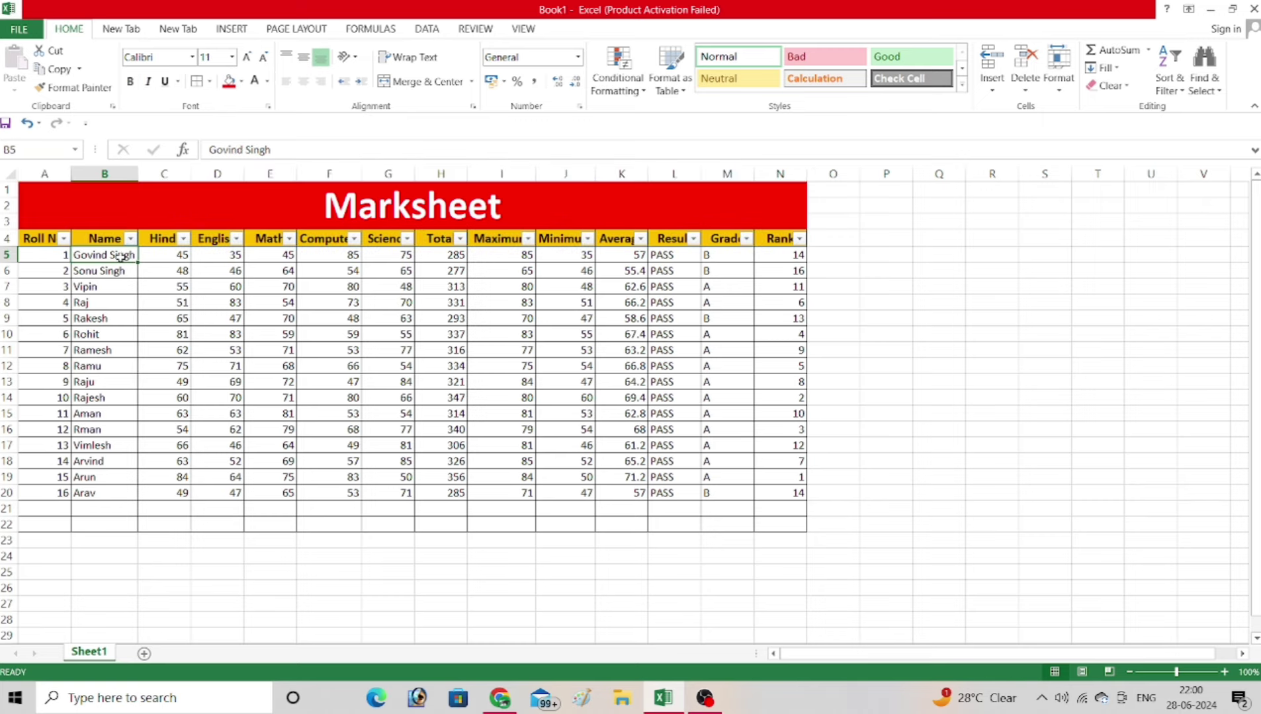
key("ctrl+c")
left_click(120, 303)
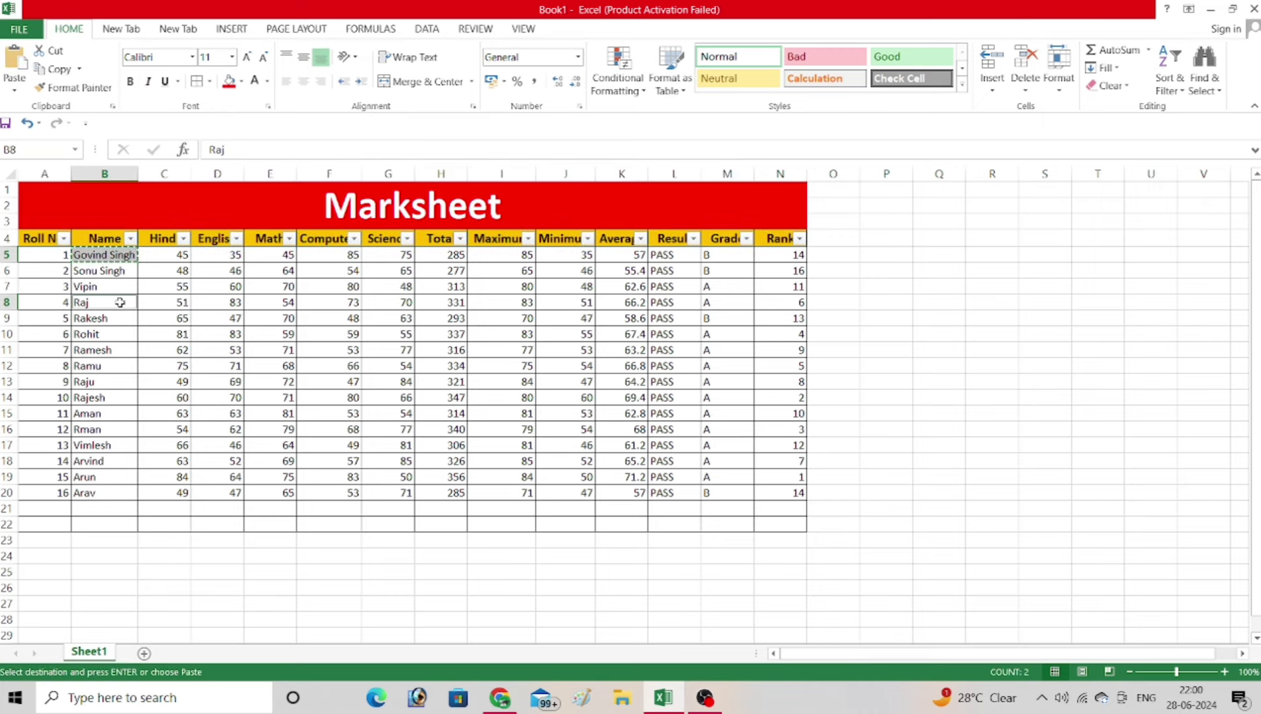
key("ctrl+v")
left_click(142, 526)
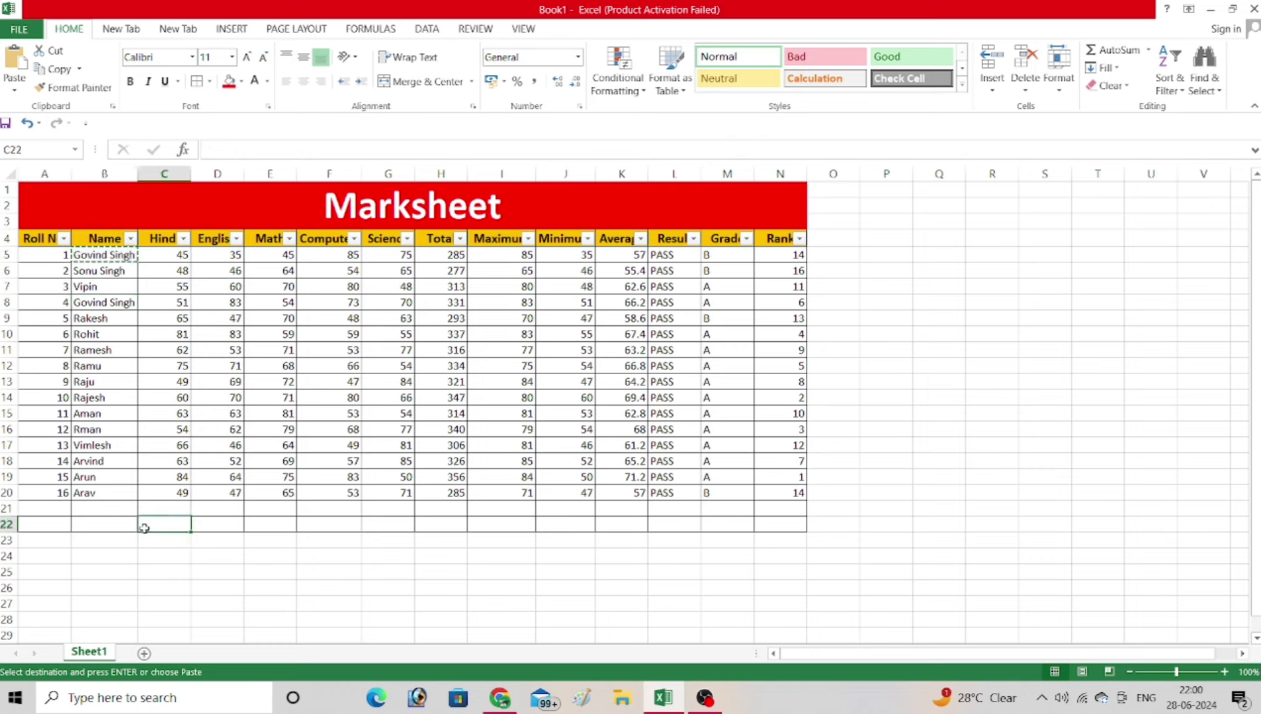
left_click(130, 238)
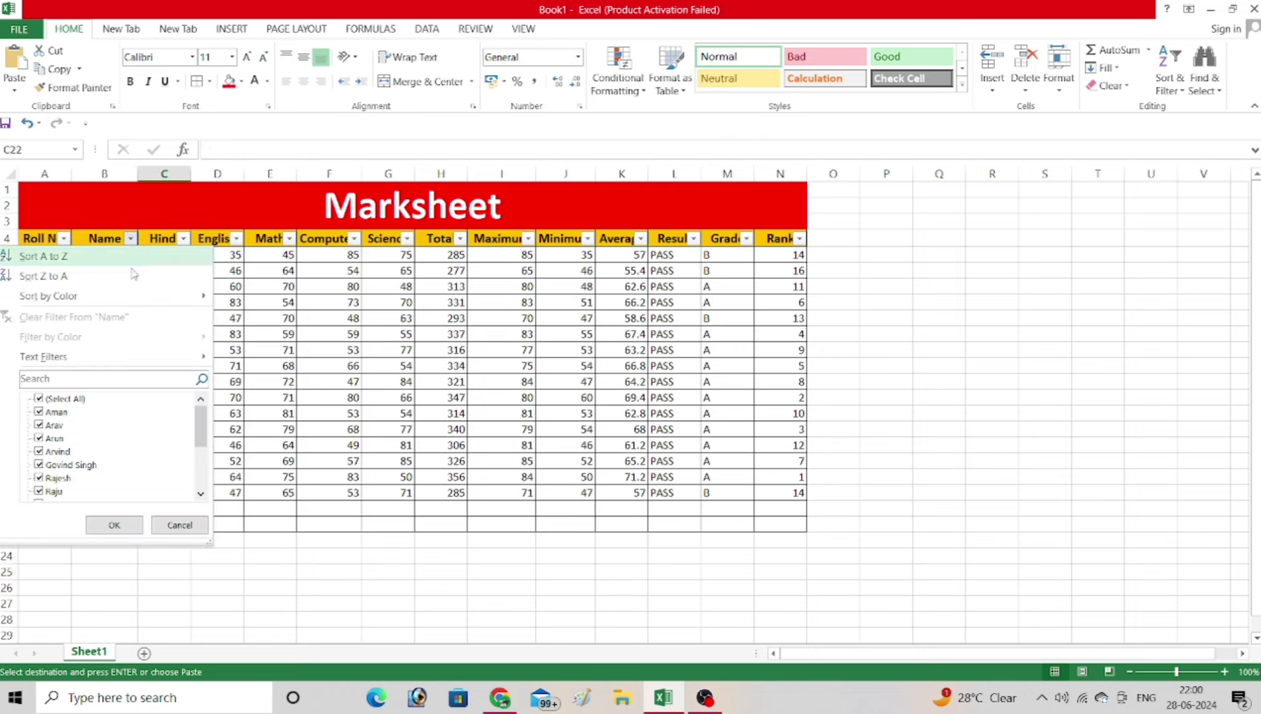
left_click(39, 399)
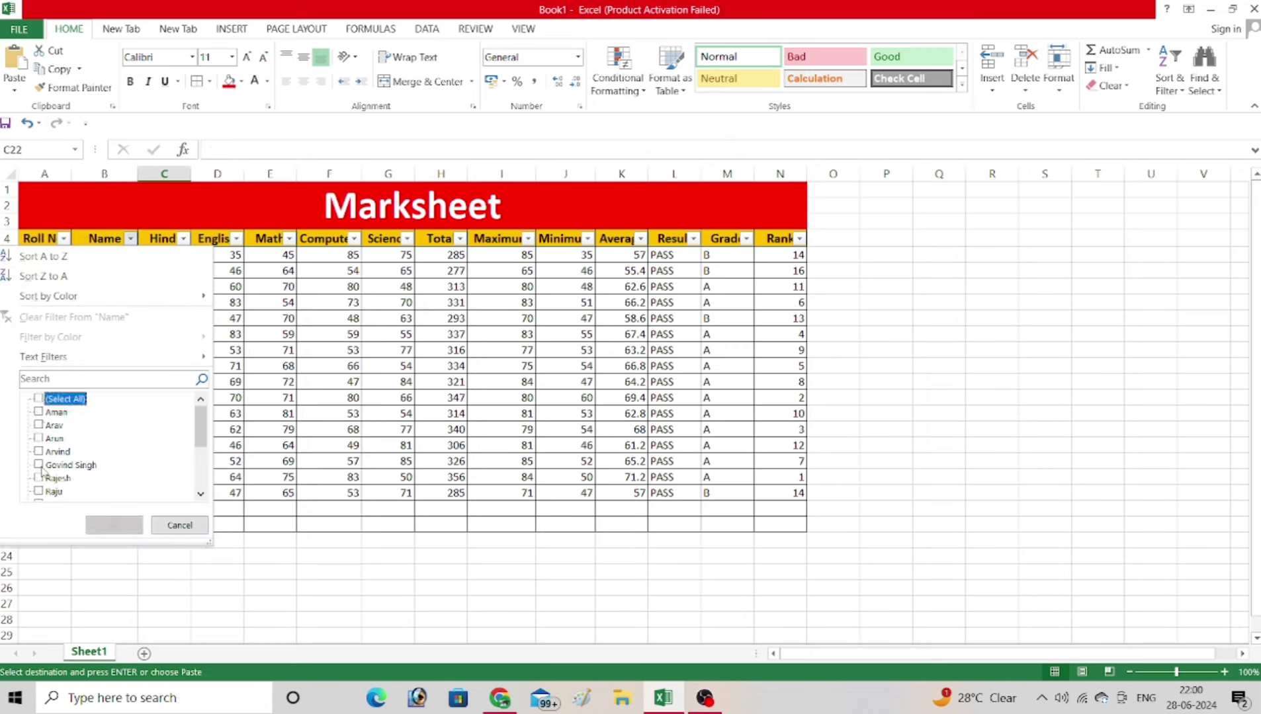
left_click(39, 465)
left_click(113, 525)
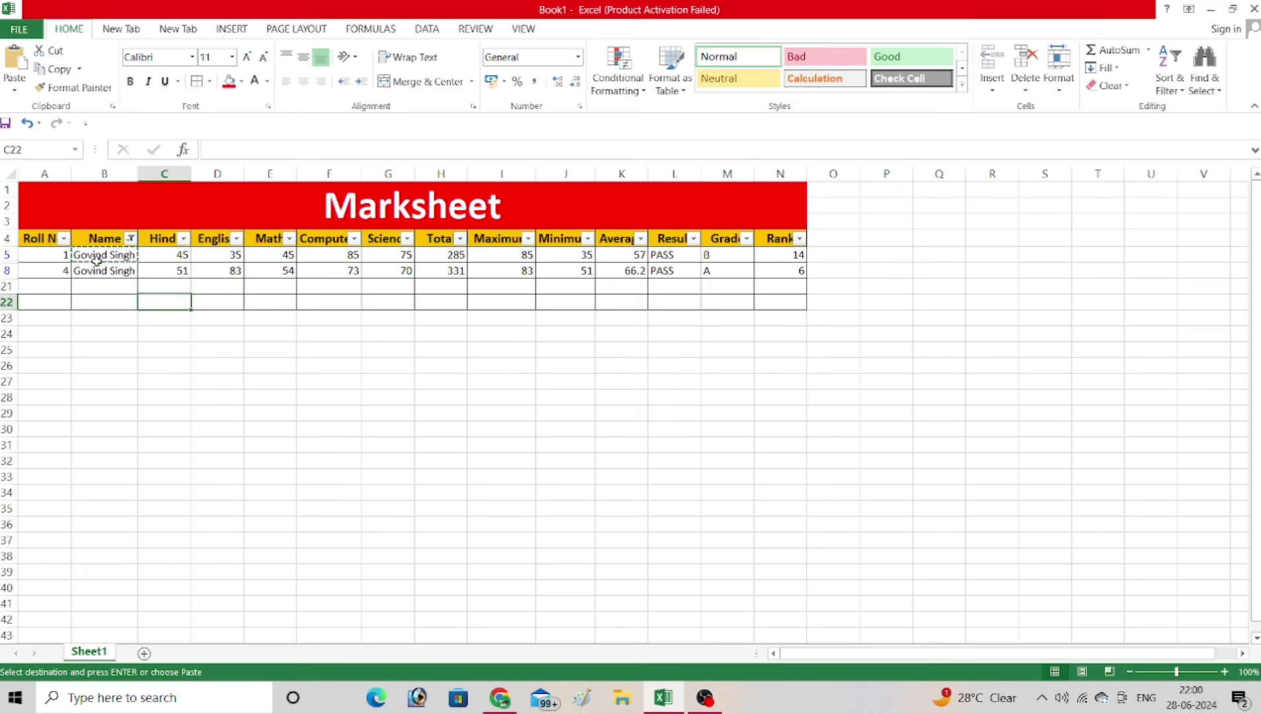
left_click(131, 240)
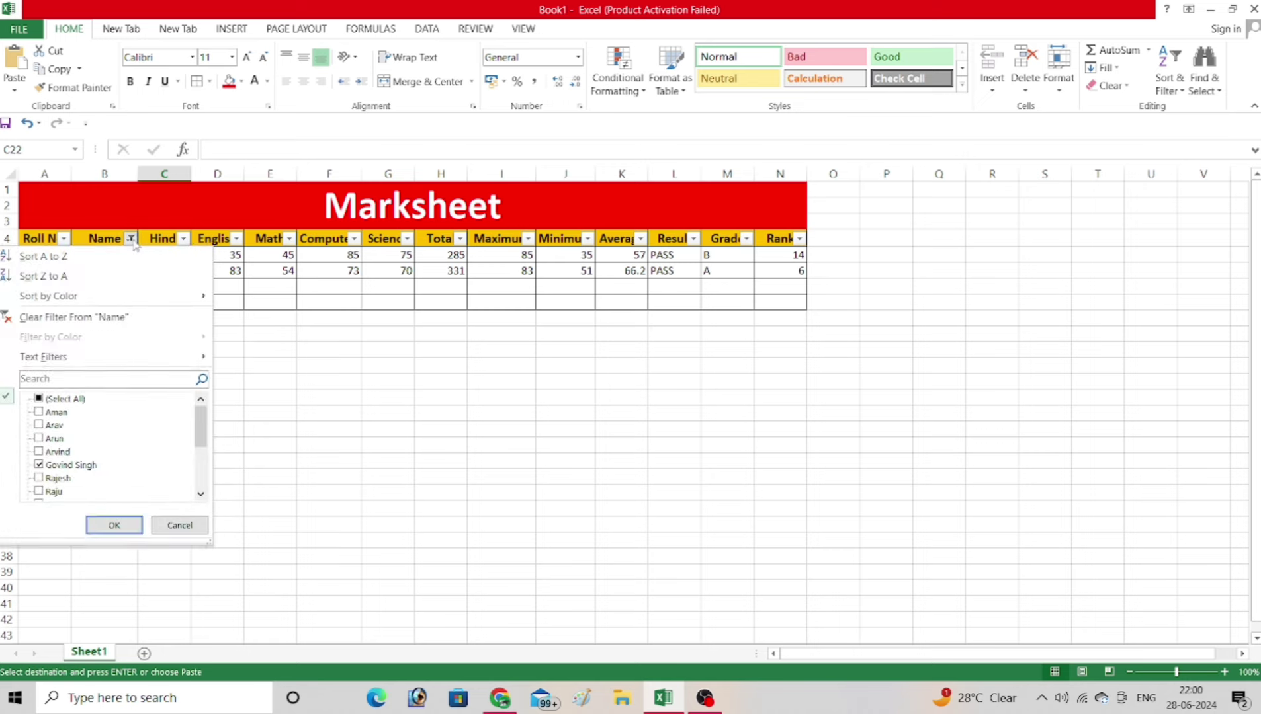
left_click(39, 399)
left_click(113, 524)
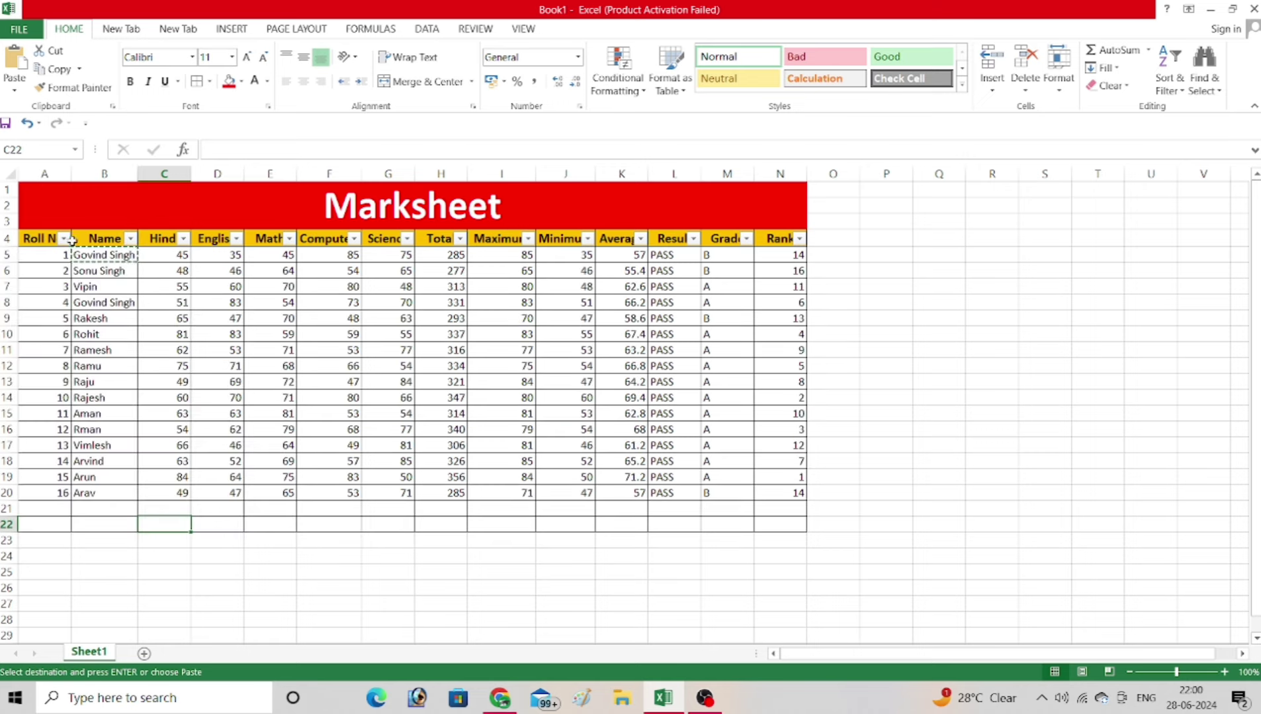
- Turn off the filter dropdowns on header row 4 via Sort & Filter
left_click(20, 238)
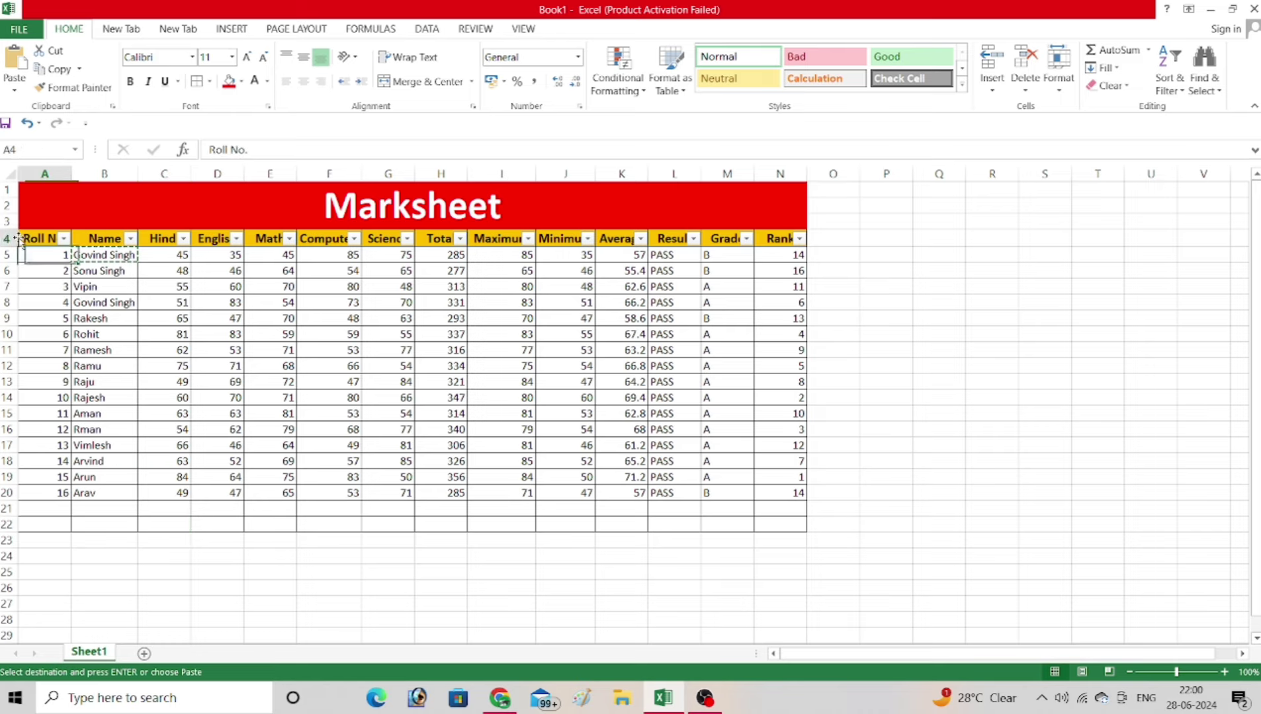
left_click(8, 239)
left_click(1169, 70)
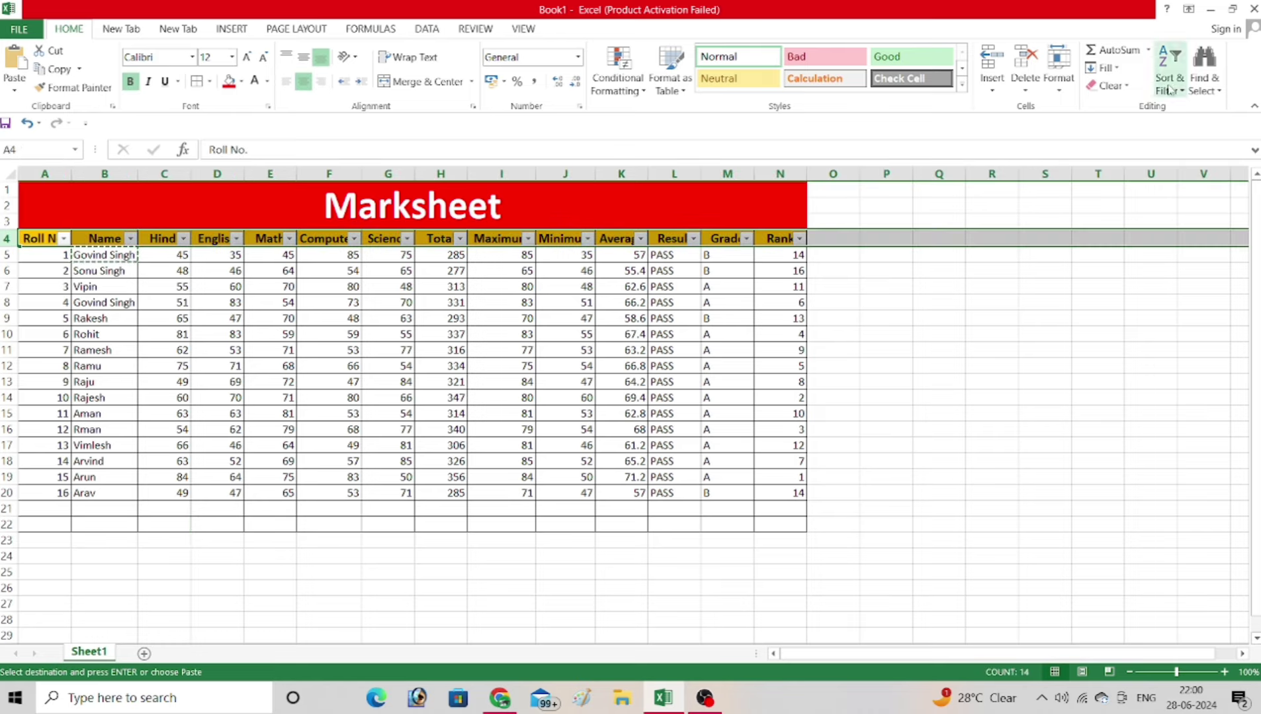
left_click(1200, 164)
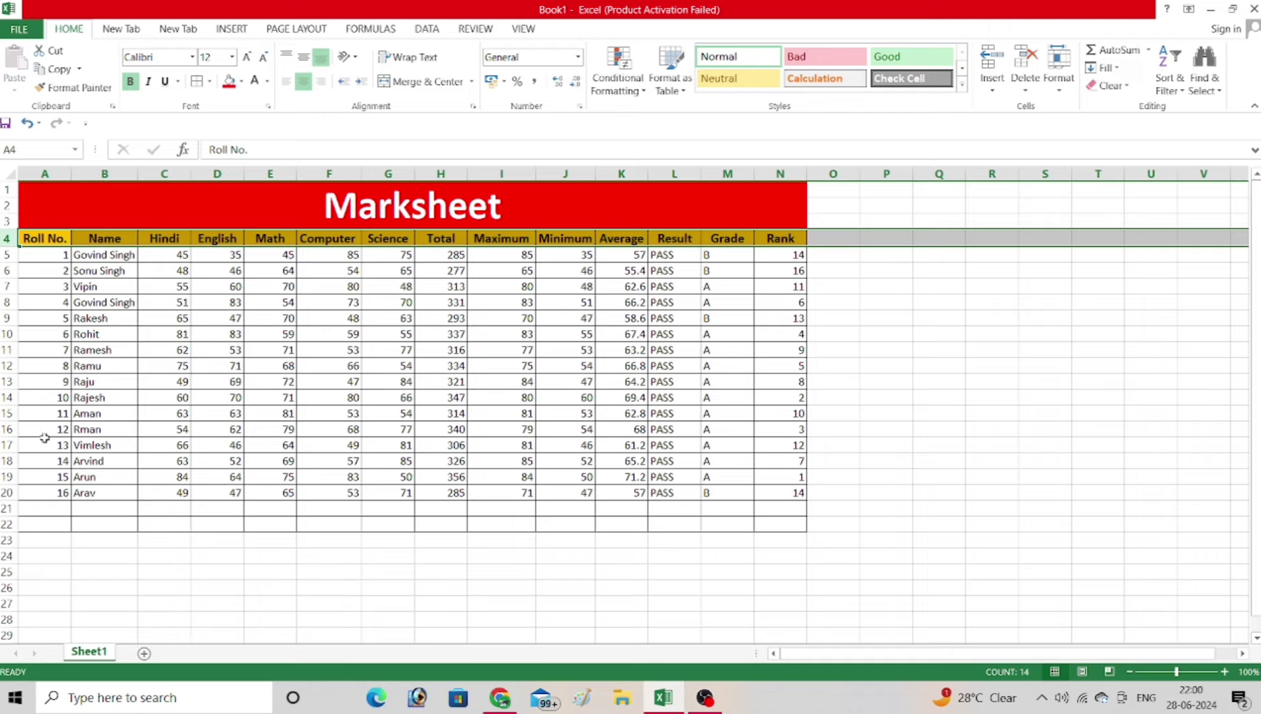
- Fill A17:J20 downward to add more student records, then select row 5
mouse_move(43, 444)
left_mouse_down()
mouse_move(598, 502)
mouse_move(801, 502)
mouse_move(755, 689)
mouse_move(613, 547)
left_mouse_up()
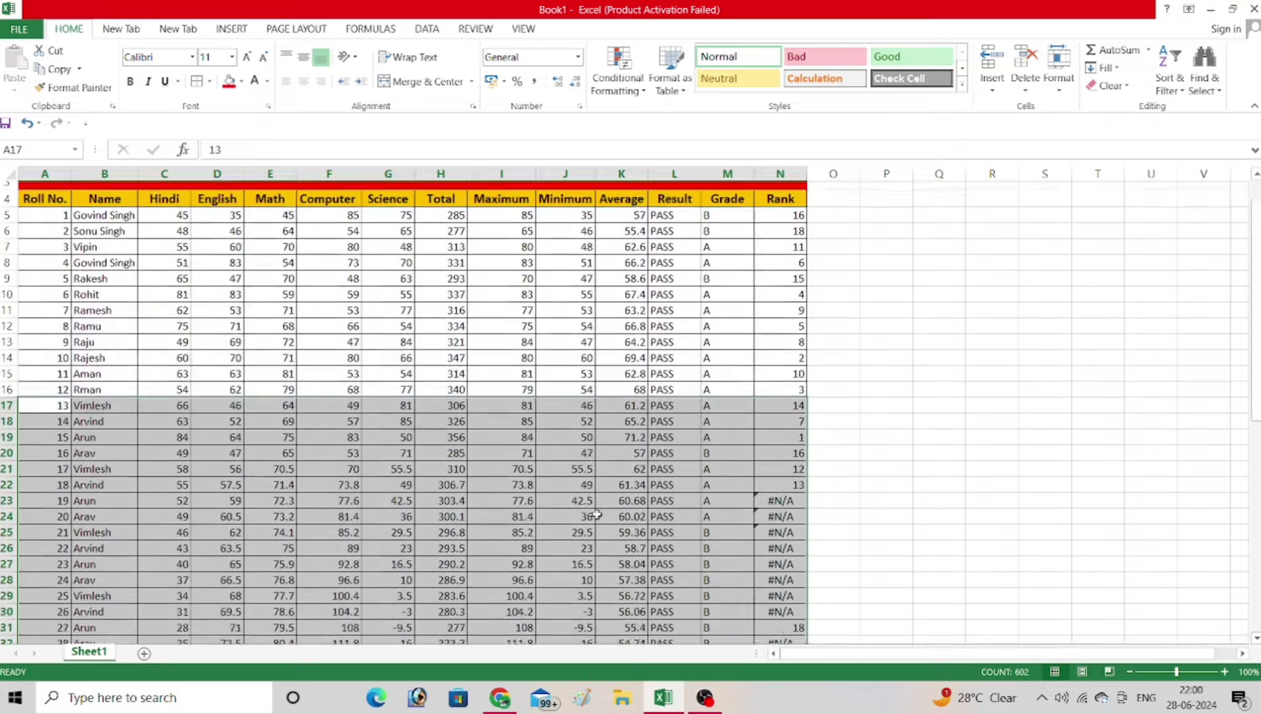
scroll(371, 302, "up", 8)
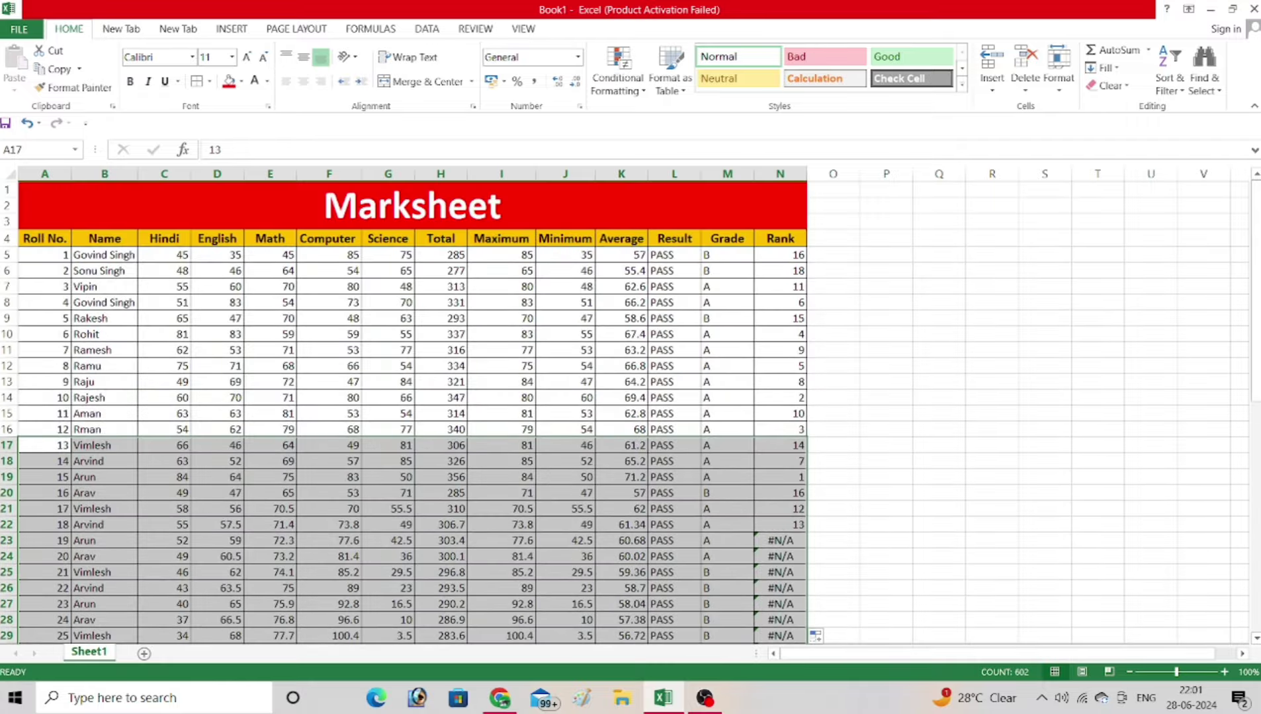
mouse_move(1255, 291)
left_mouse_down()
mouse_move(1257, 397)
mouse_move(1256, 188)
left_mouse_up()
left_click(7, 254)
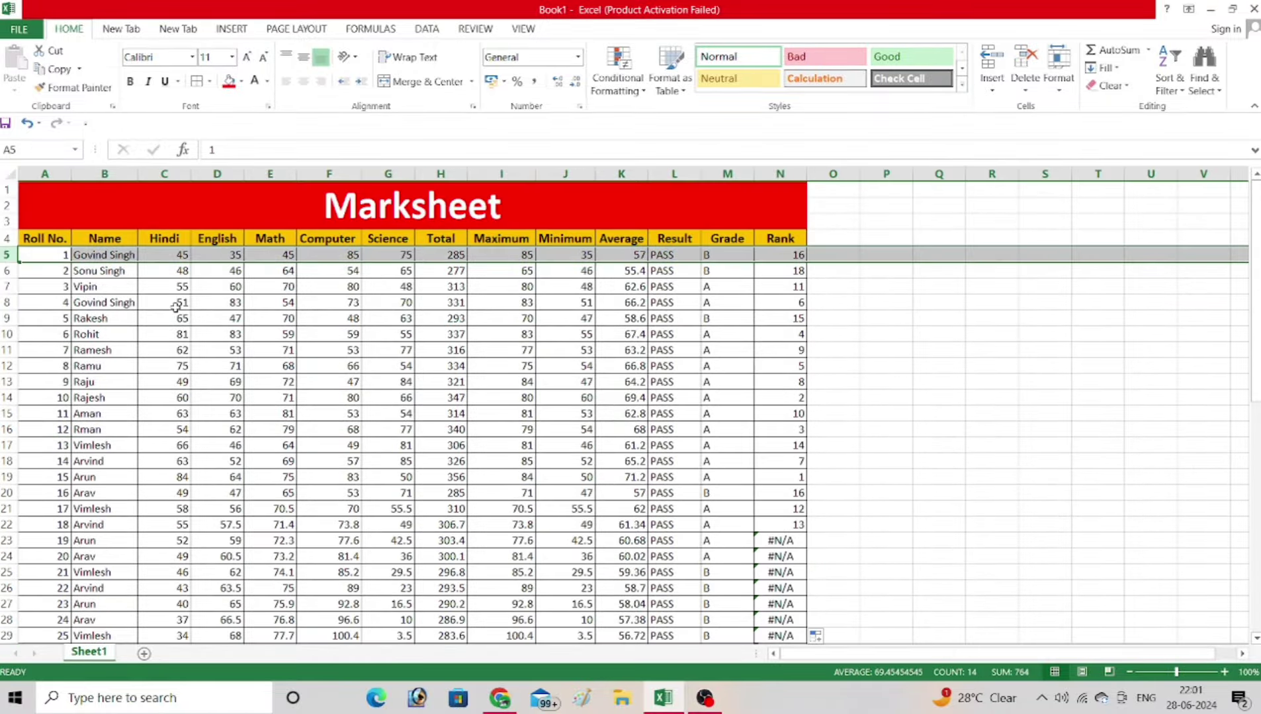
- Freeze panes above row 5 and scroll to confirm the title and headings stay visible
left_click(524, 29)
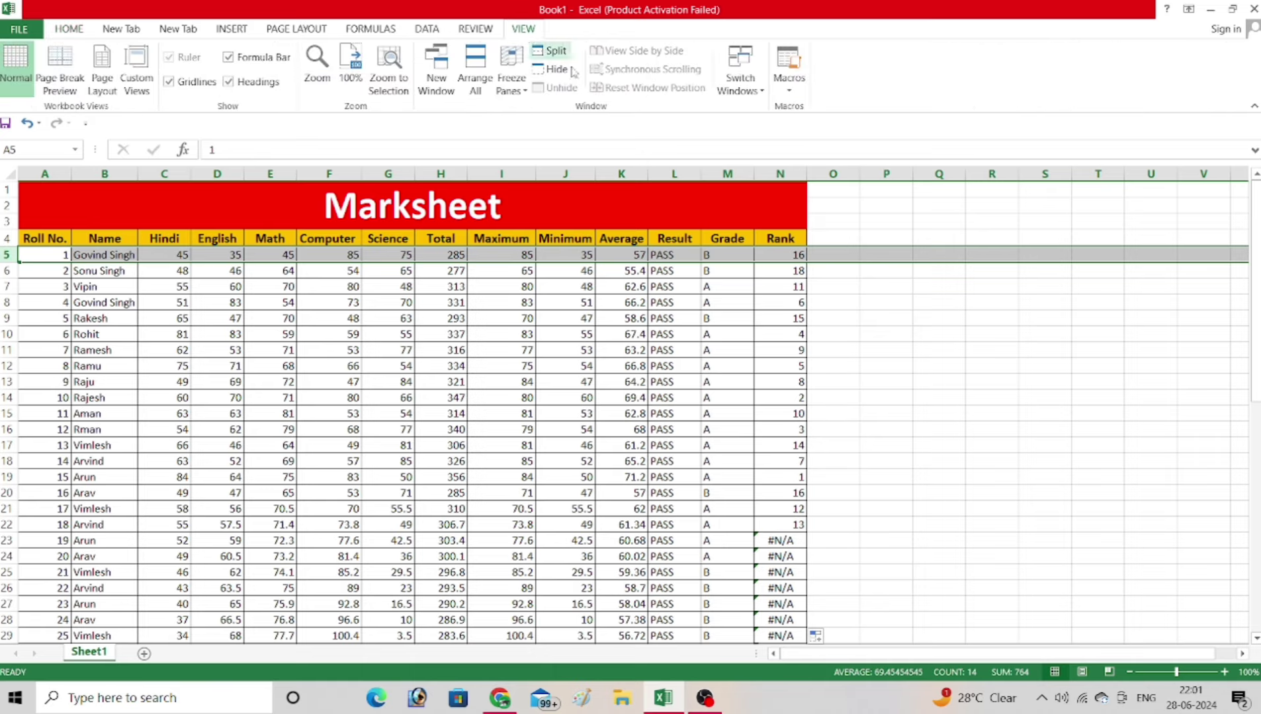
left_click(513, 84)
left_click(549, 124)
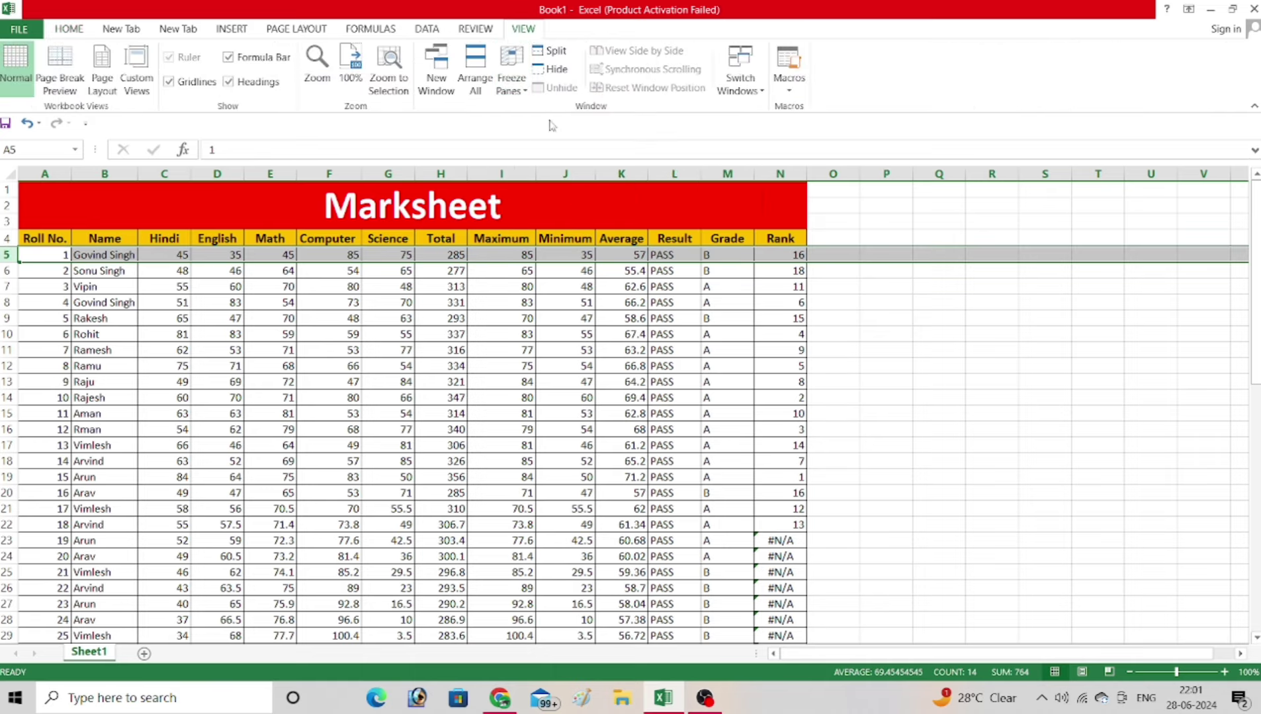
left_click(818, 276)
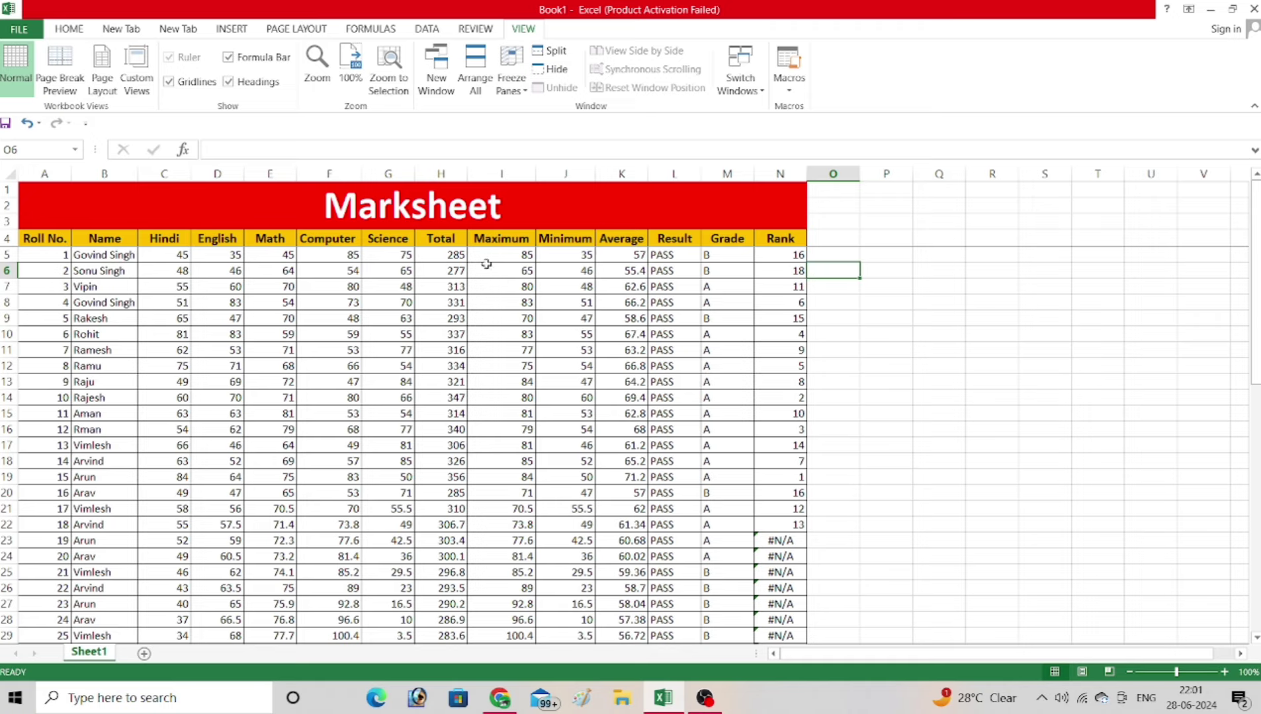
scroll(433, 276, "down", 10)
scroll(433, 275, "up", 3)
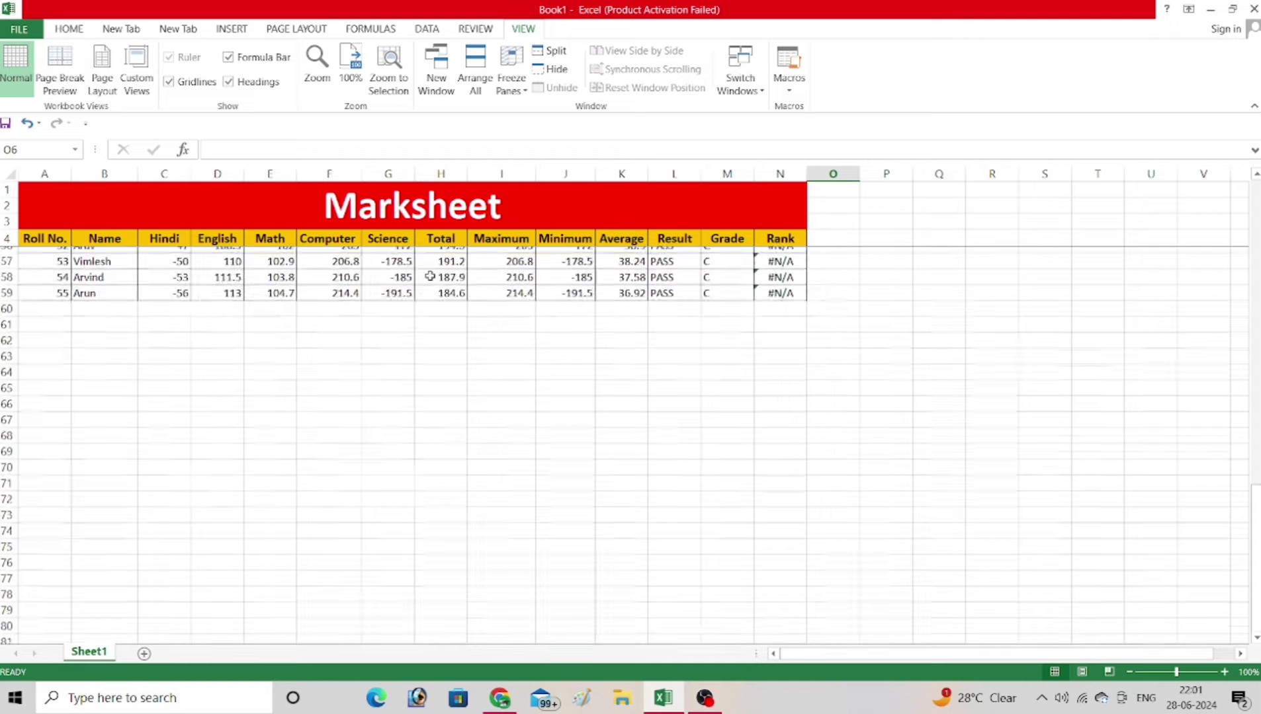
scroll(434, 276, "up", 7)
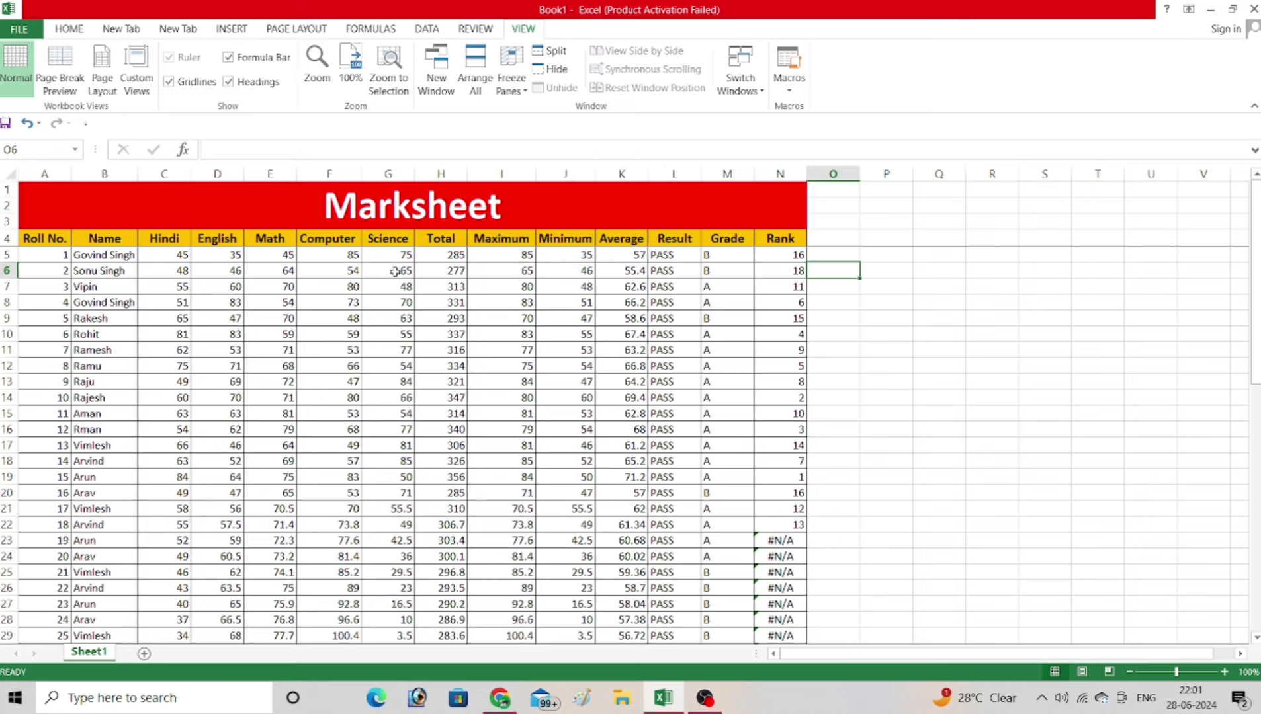
- Unfreeze the Marksheet panes via View > Freeze Panes > Unfreeze Panes, then return to Home
scroll(325, 287, "down", 9)
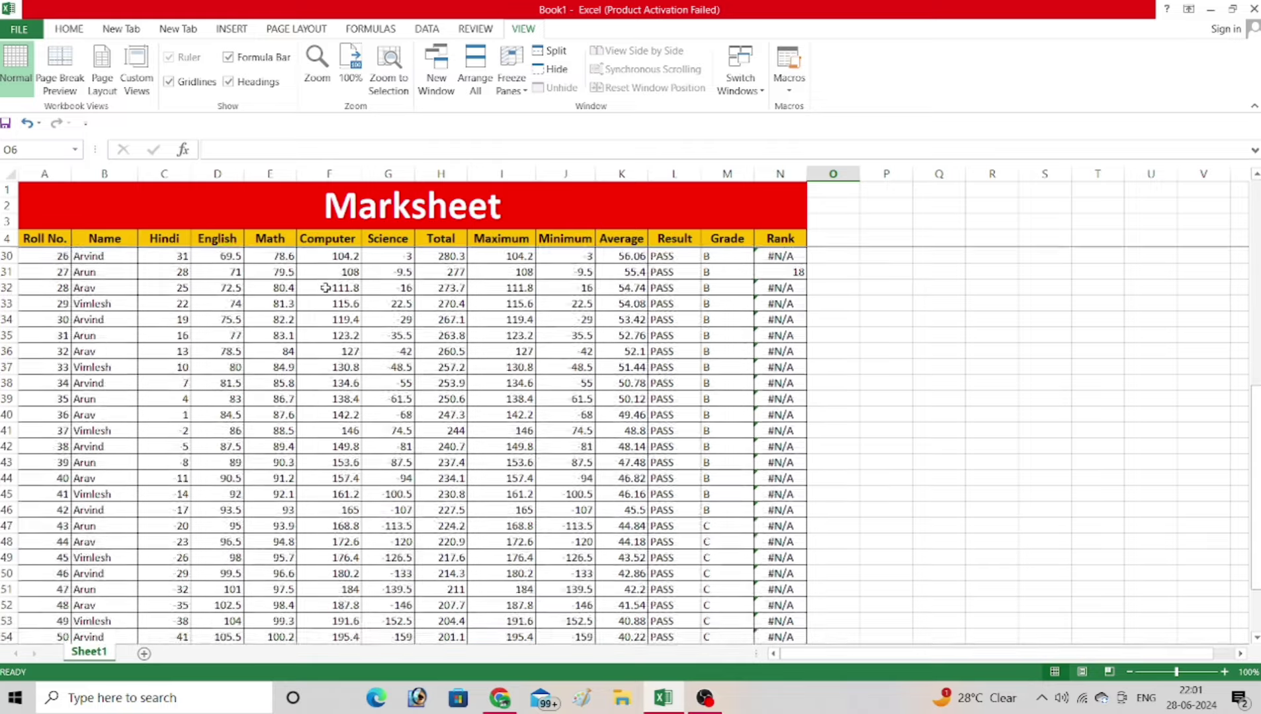
scroll(323, 271, "down", 2)
scroll(323, 253, "down", 6)
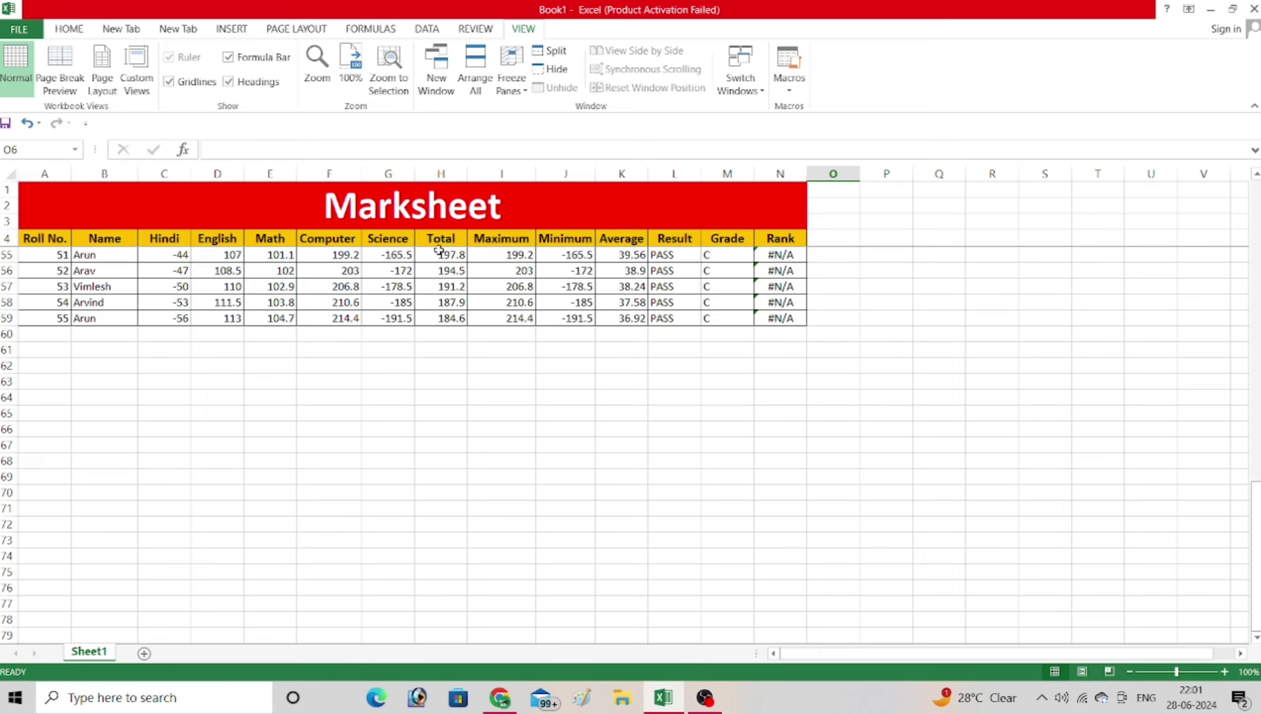
scroll(437, 254, "up", 17)
left_click(8, 254)
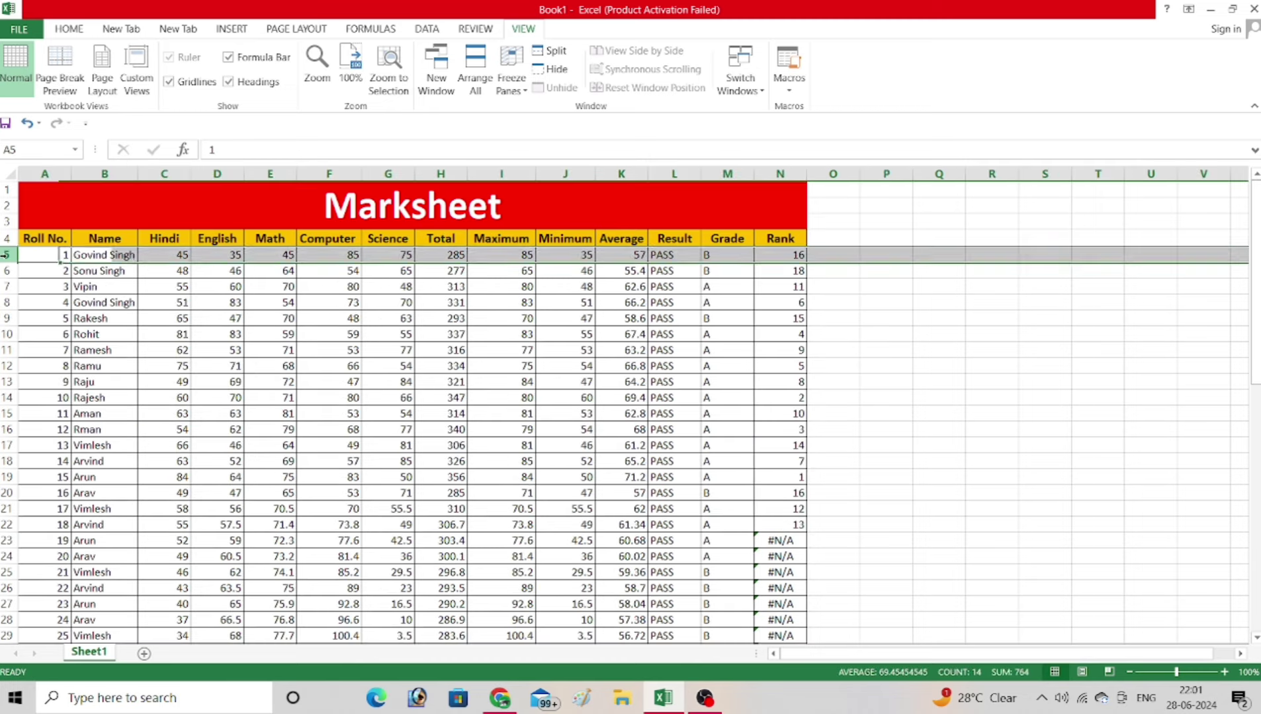
left_click(510, 76)
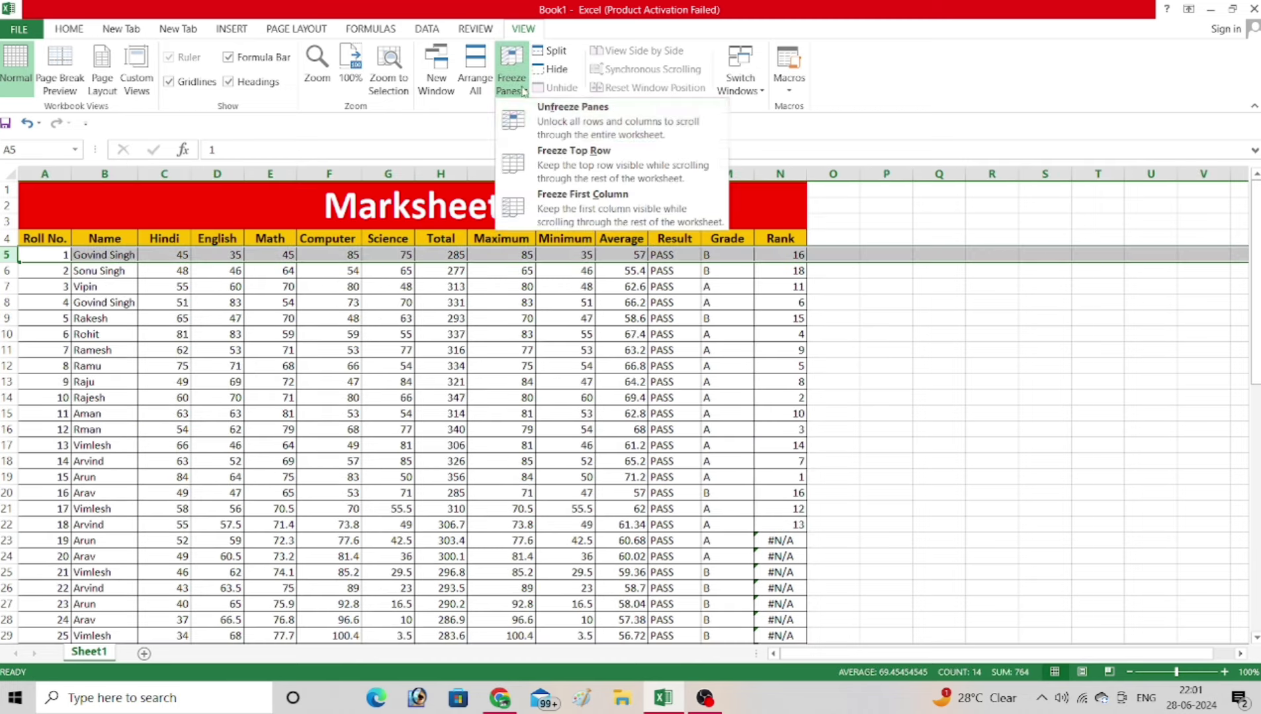
left_click(556, 126)
left_click(459, 306)
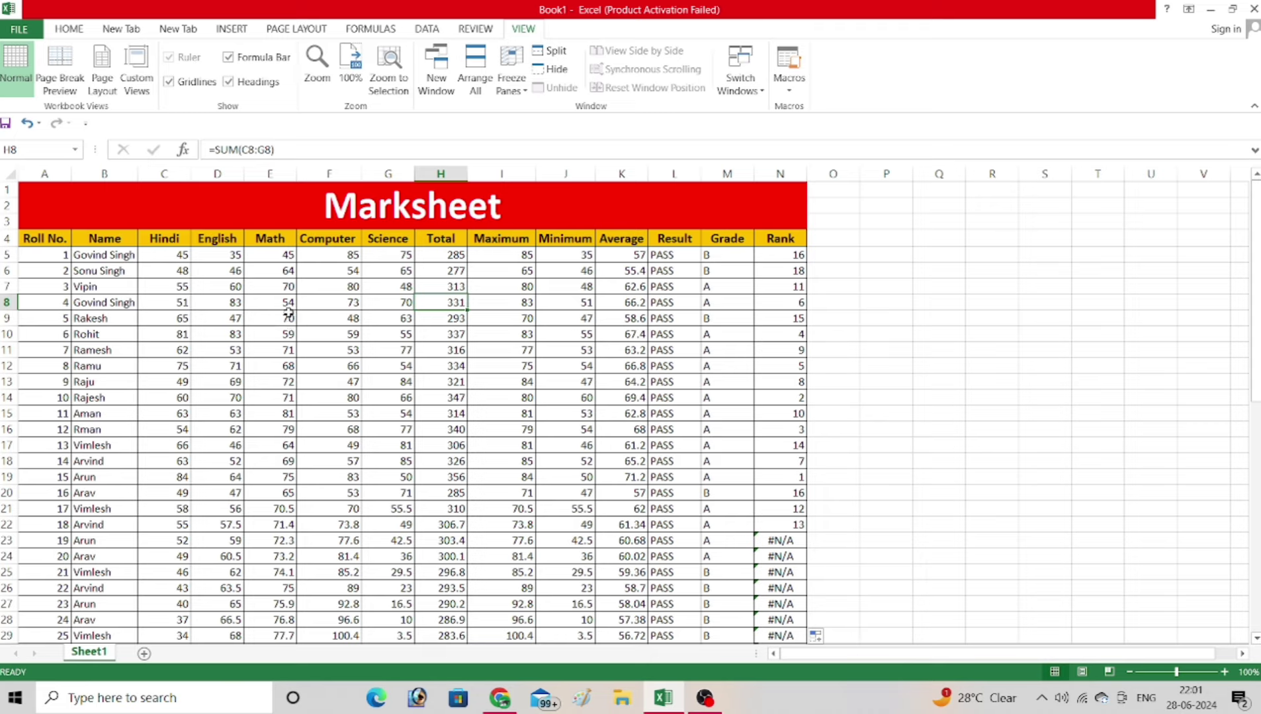
left_click(68, 28)
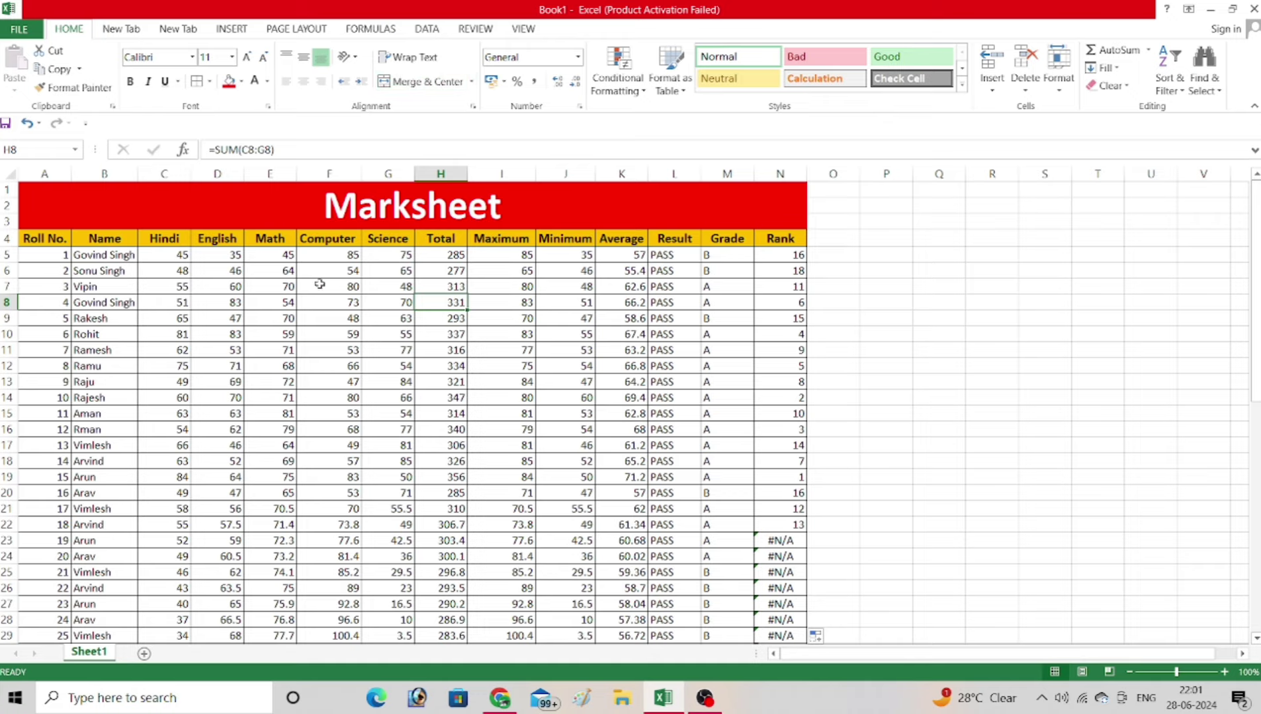
- Select blocks of the subject marks, ending with the Hindi to Computer range C5:F23
mouse_move(69, 260)
left_mouse_down()
mouse_move(537, 505)
mouse_move(526, 506)
left_mouse_up()
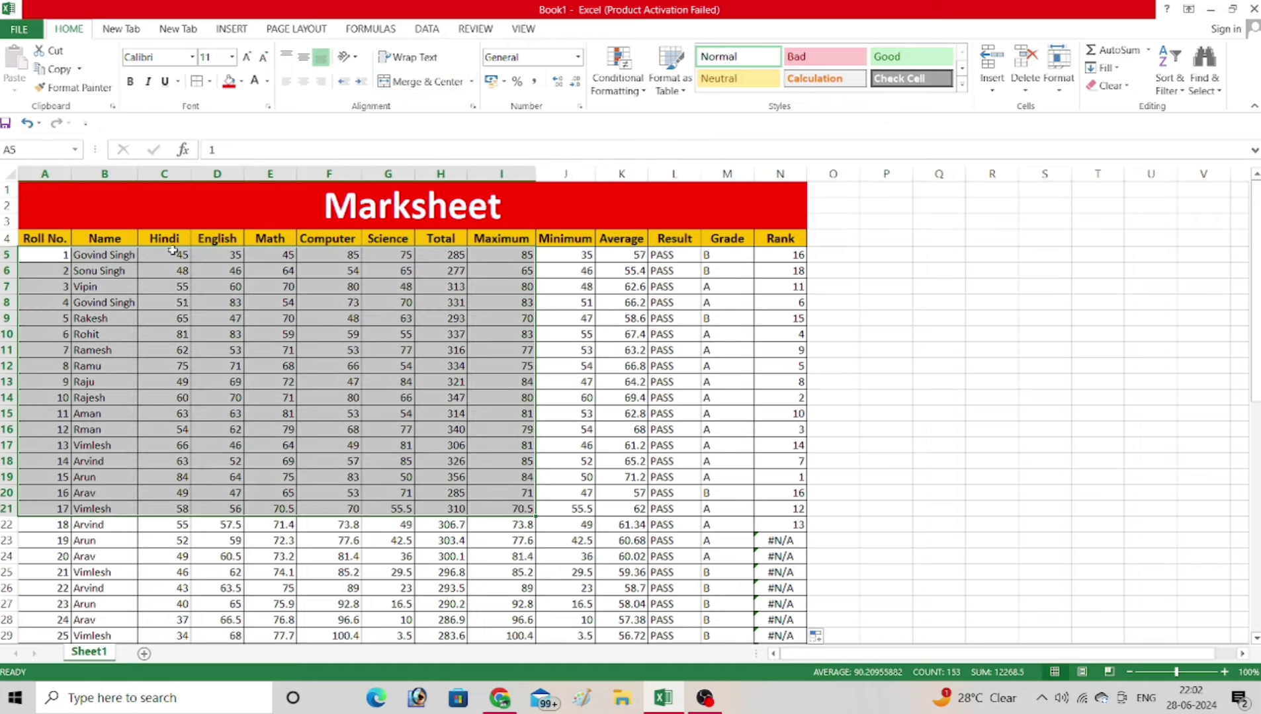
left_click_drag(172, 253, 385, 581)
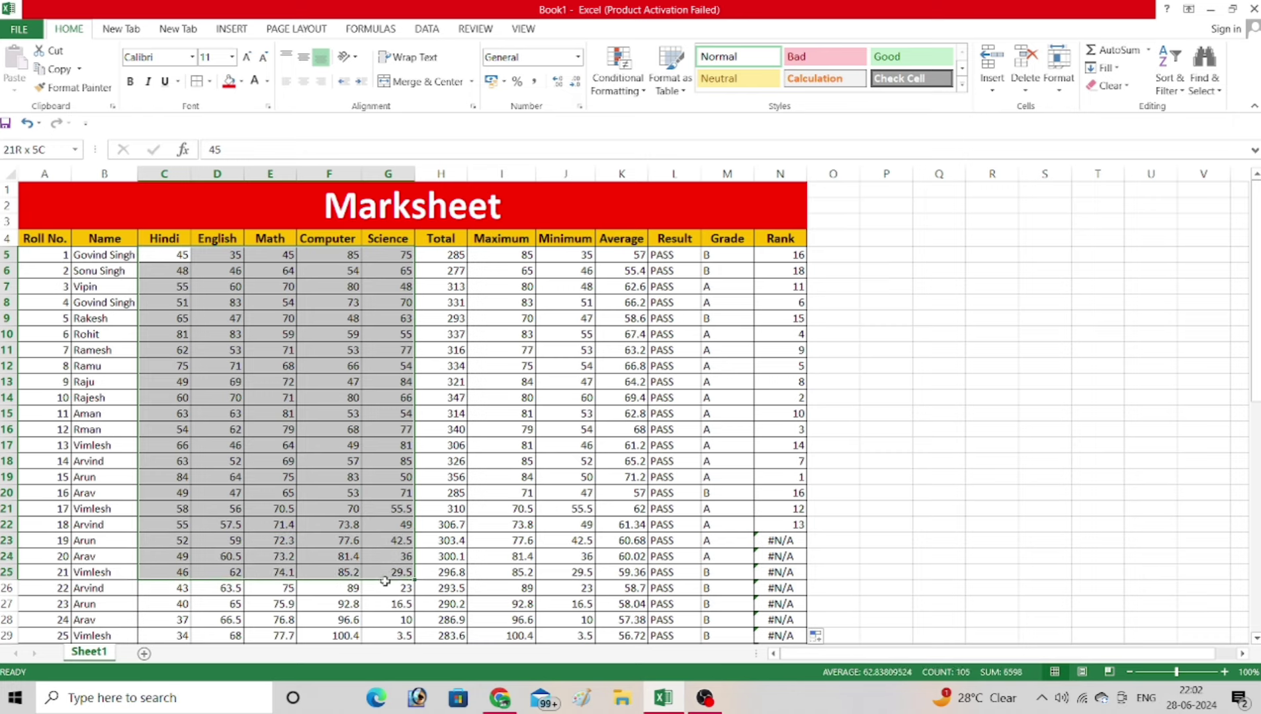
left_click_drag(385, 582, 384, 603)
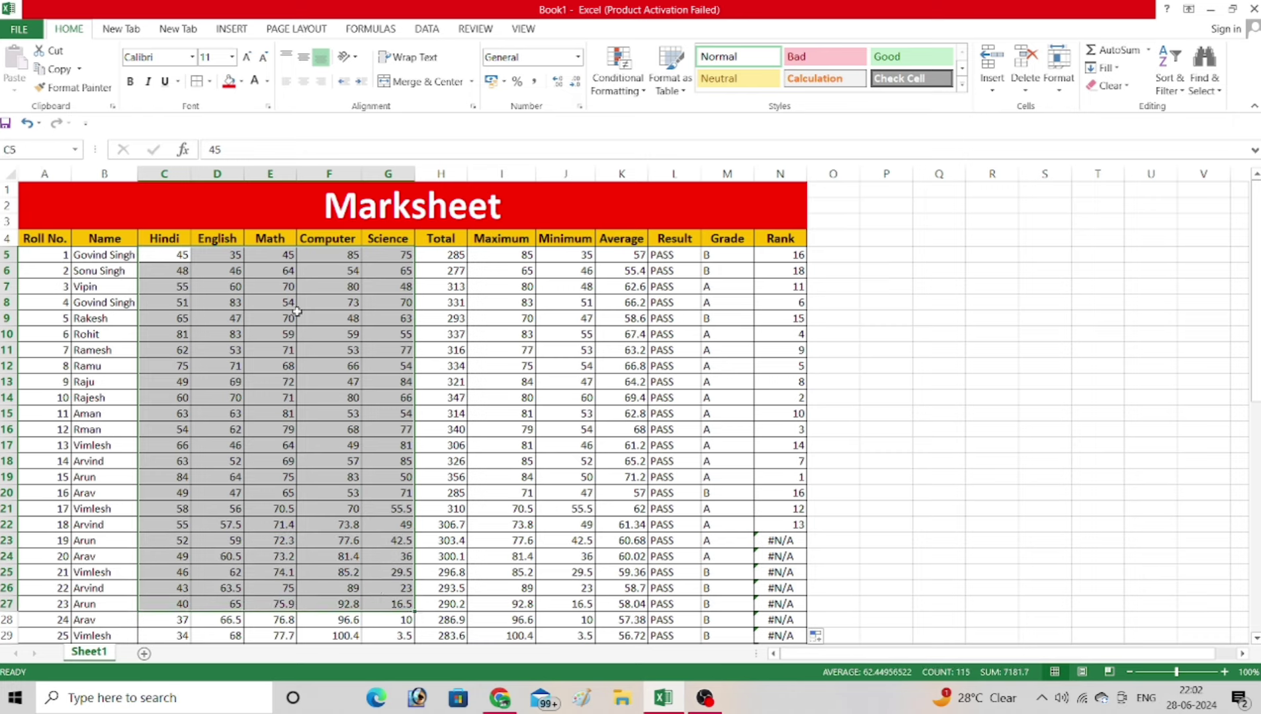
left_click(439, 335)
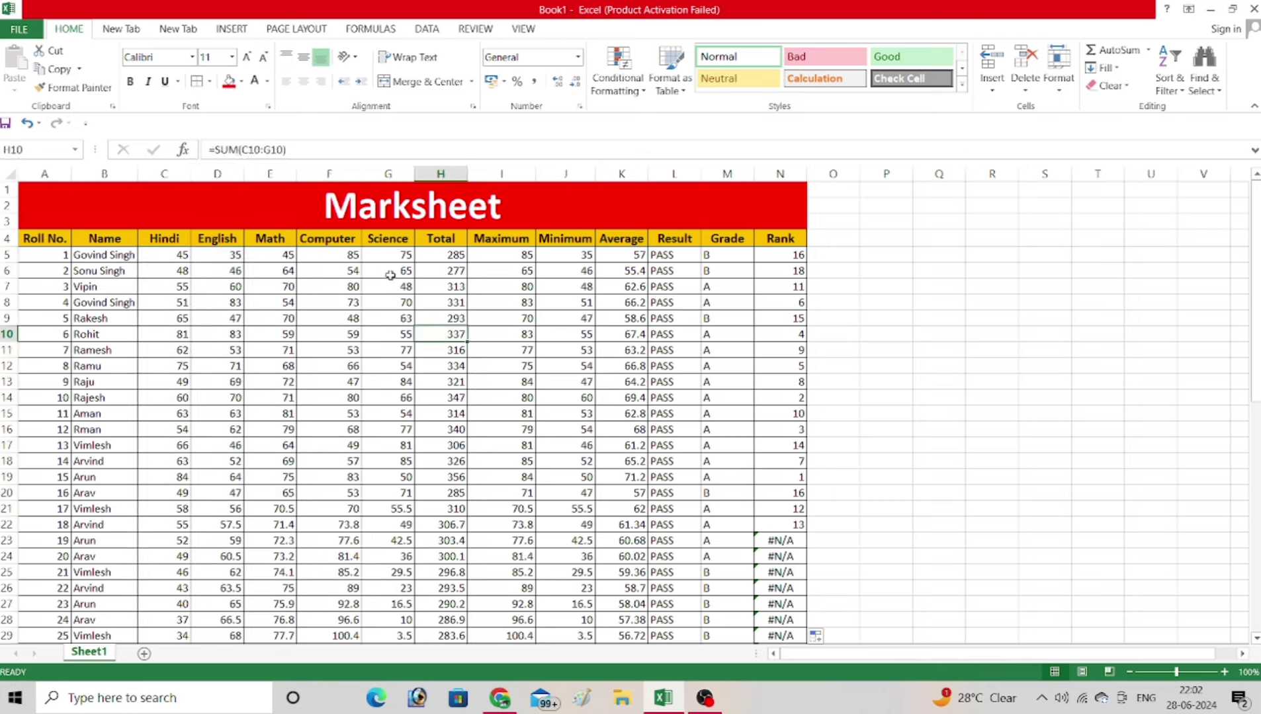
left_click(390, 272)
left_click(177, 264)
left_click_drag(174, 254, 331, 541)
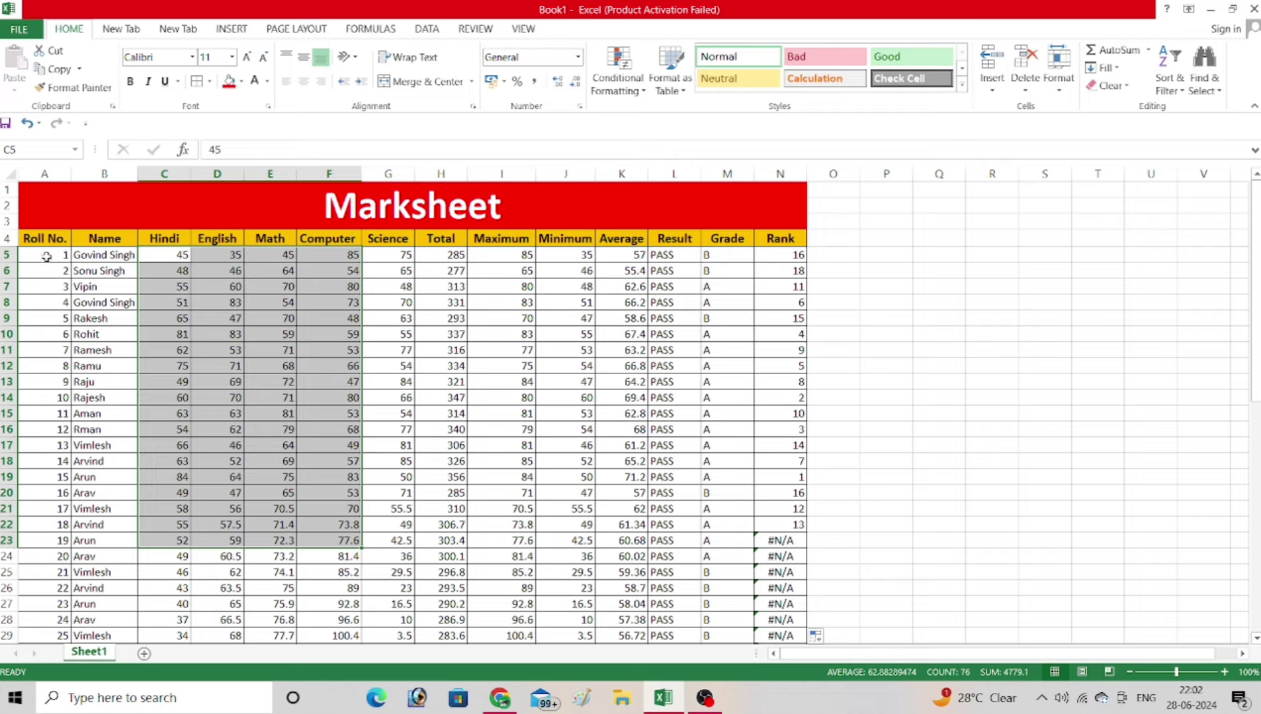
left_click(8, 270)
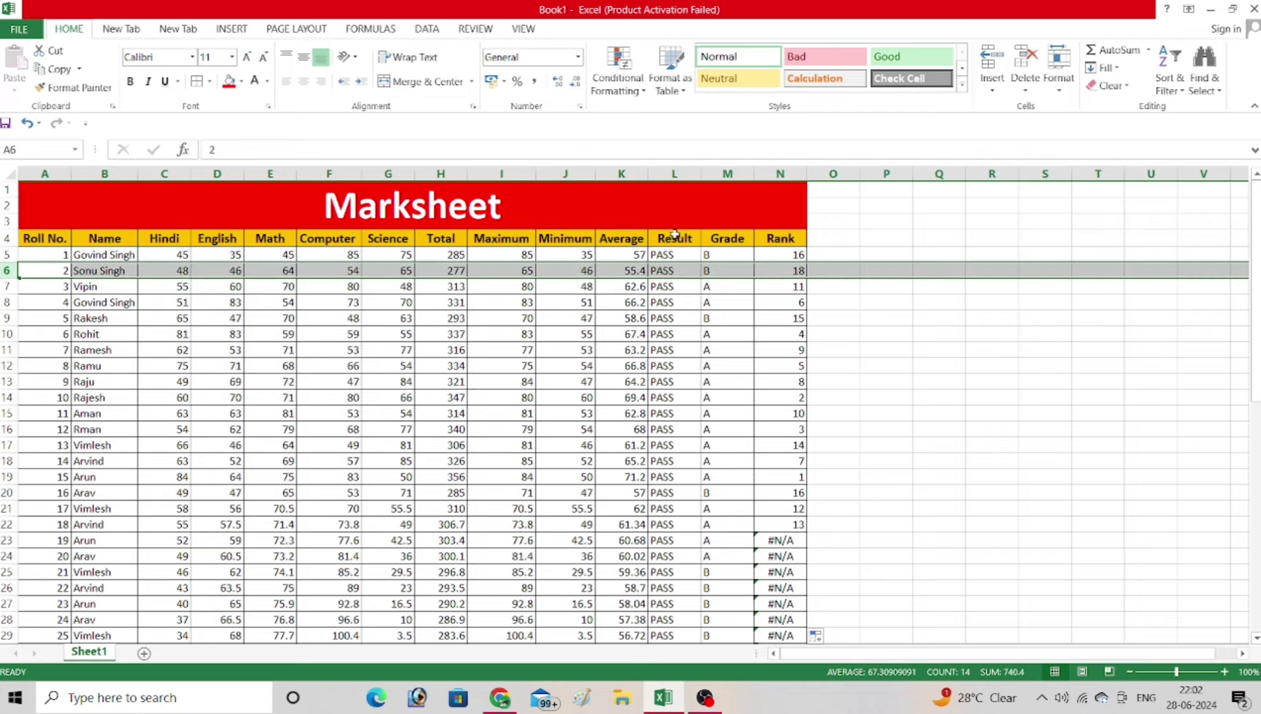
left_click(1030, 56)
left_click(992, 58)
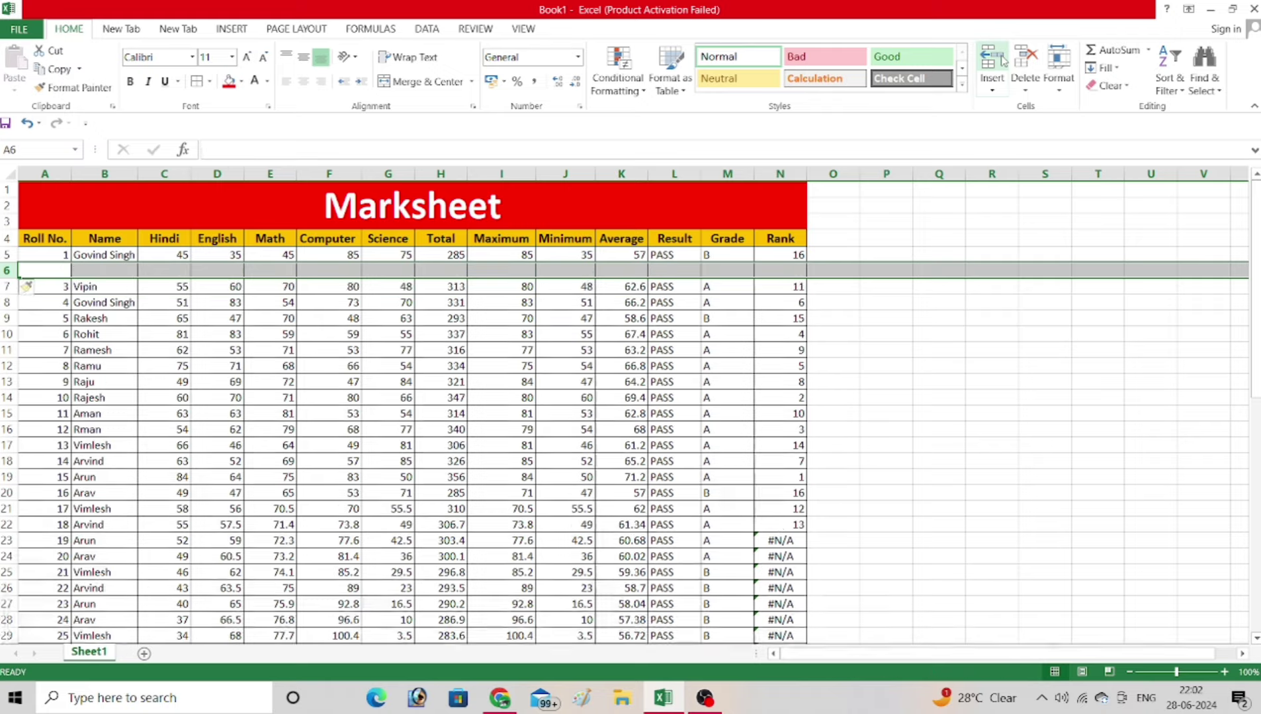
key("ctrl+z")
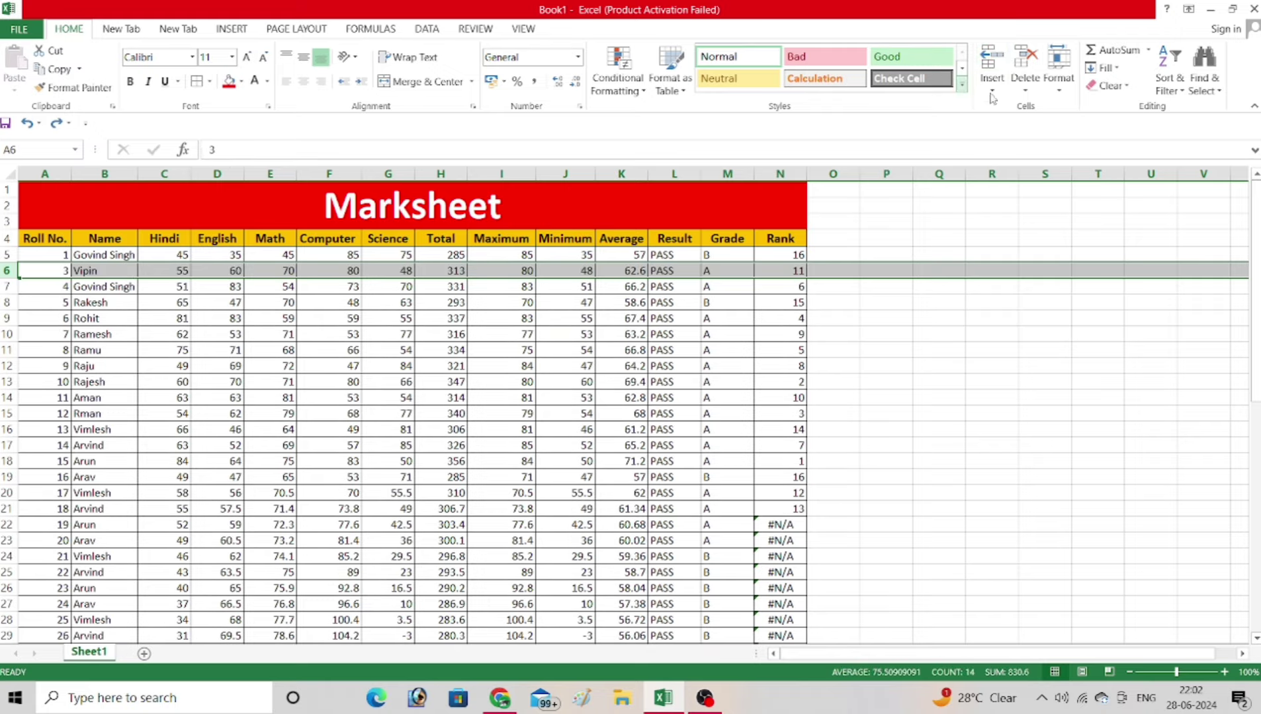
- Widen column O and look through the Format cell size options without changing them
left_click(1058, 91)
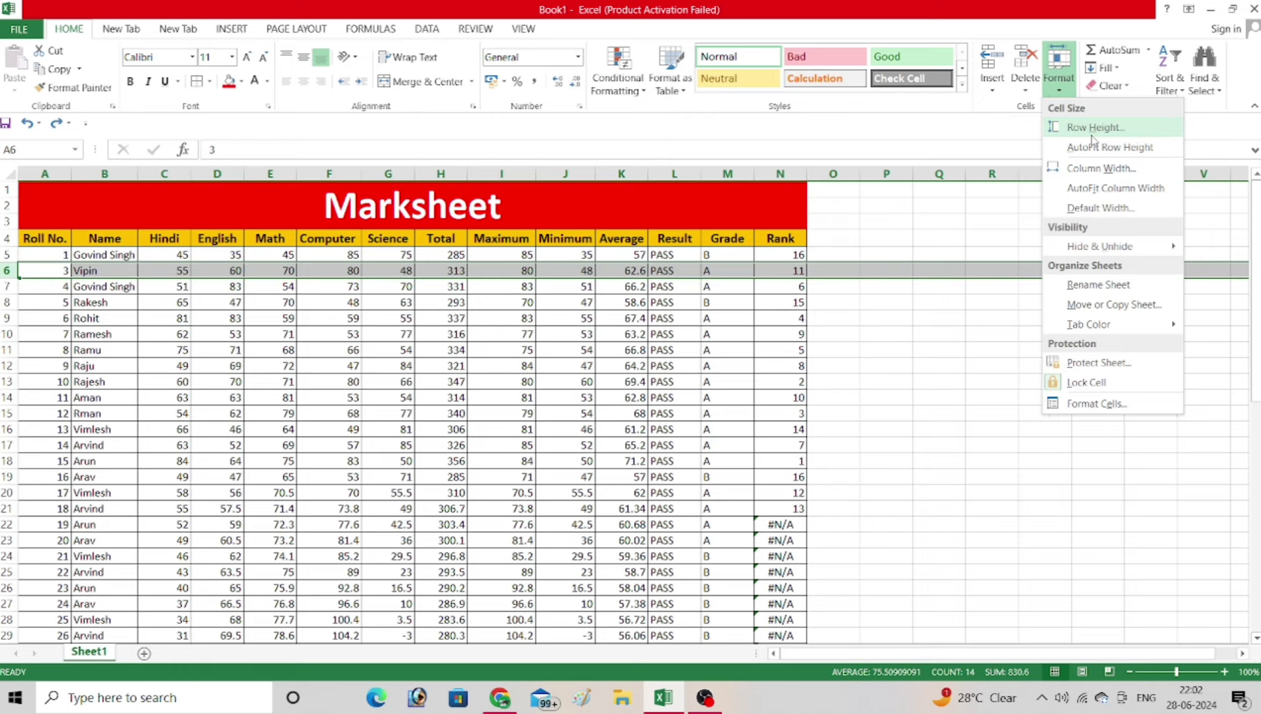
left_click(870, 234)
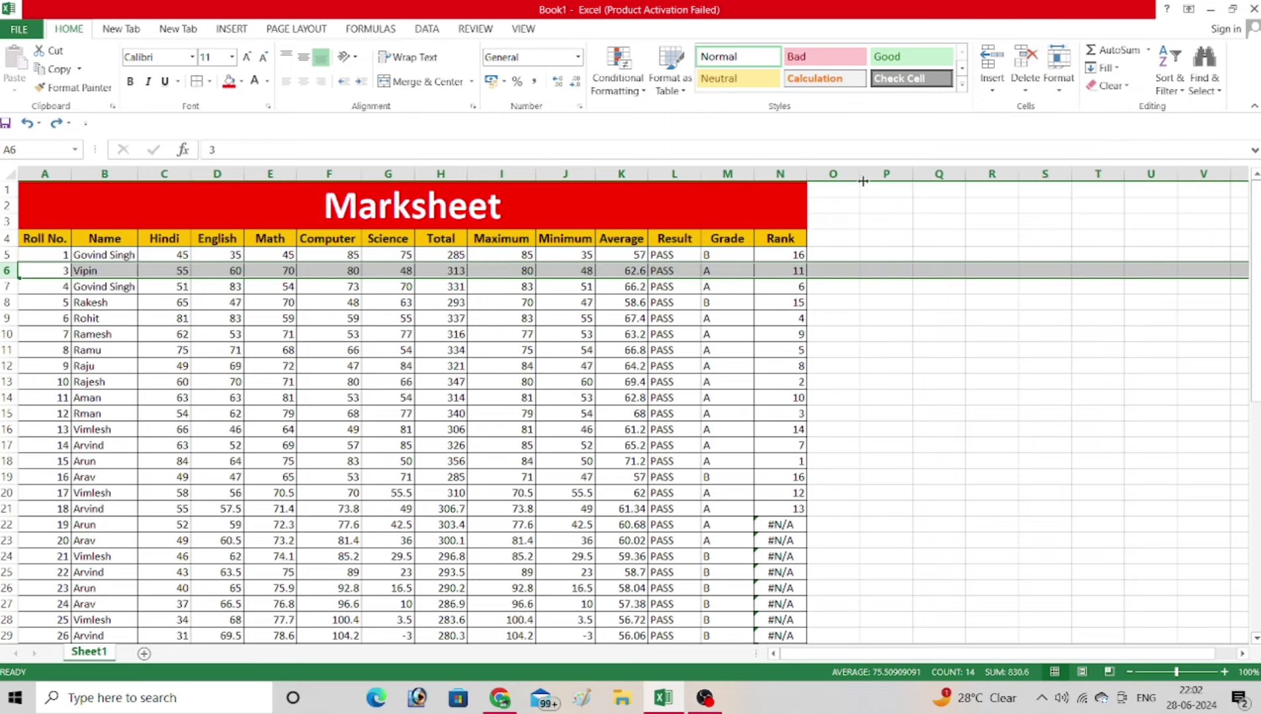
left_click(835, 174)
left_click_drag(860, 173, 889, 178)
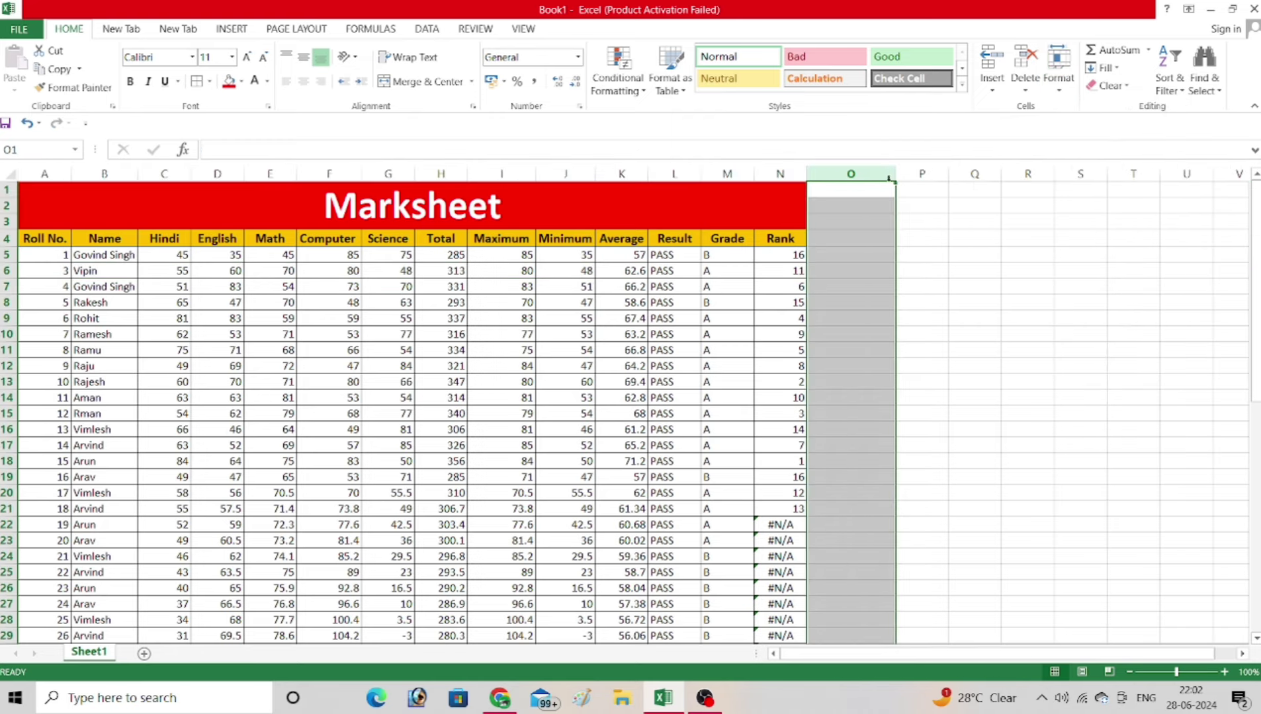
left_click(1055, 83)
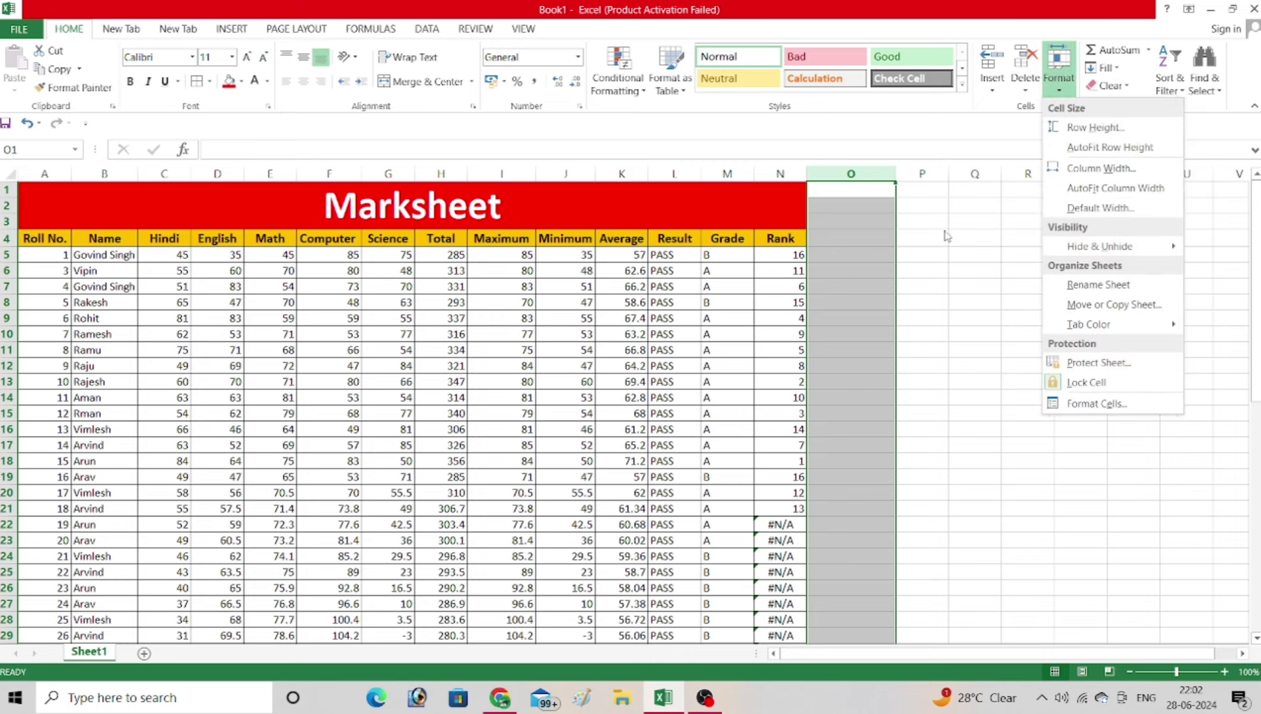
left_click(874, 241)
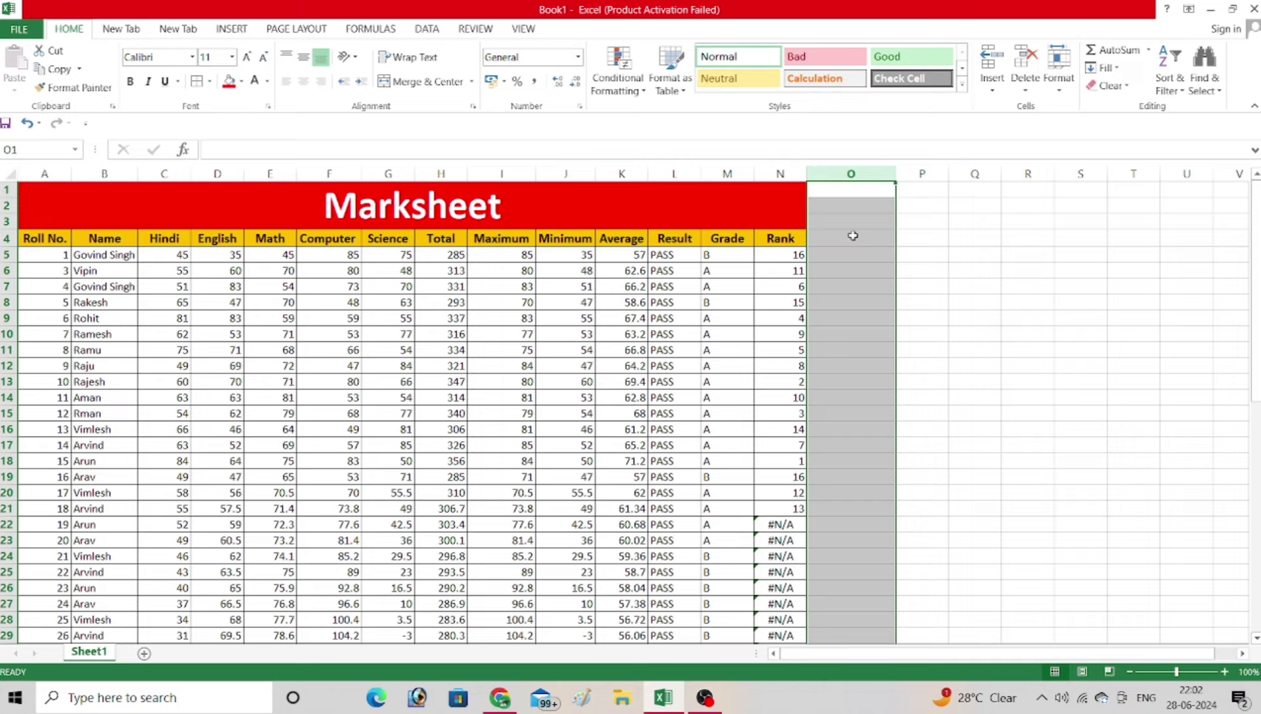
left_click(164, 303)
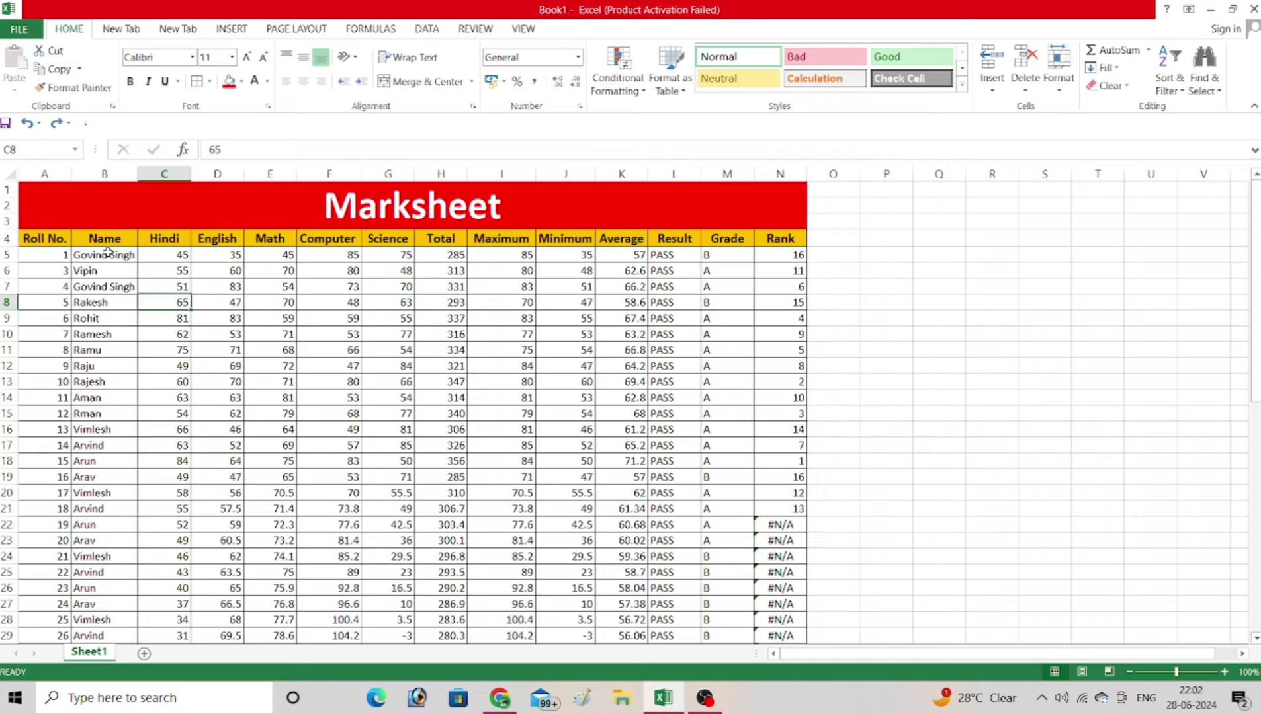
- Name the student names range B5:B19 'list' and add a new blank Sheet2
mouse_move(108, 252)
left_mouse_down()
mouse_move(112, 482)
mouse_move(123, 221)
left_mouse_up()
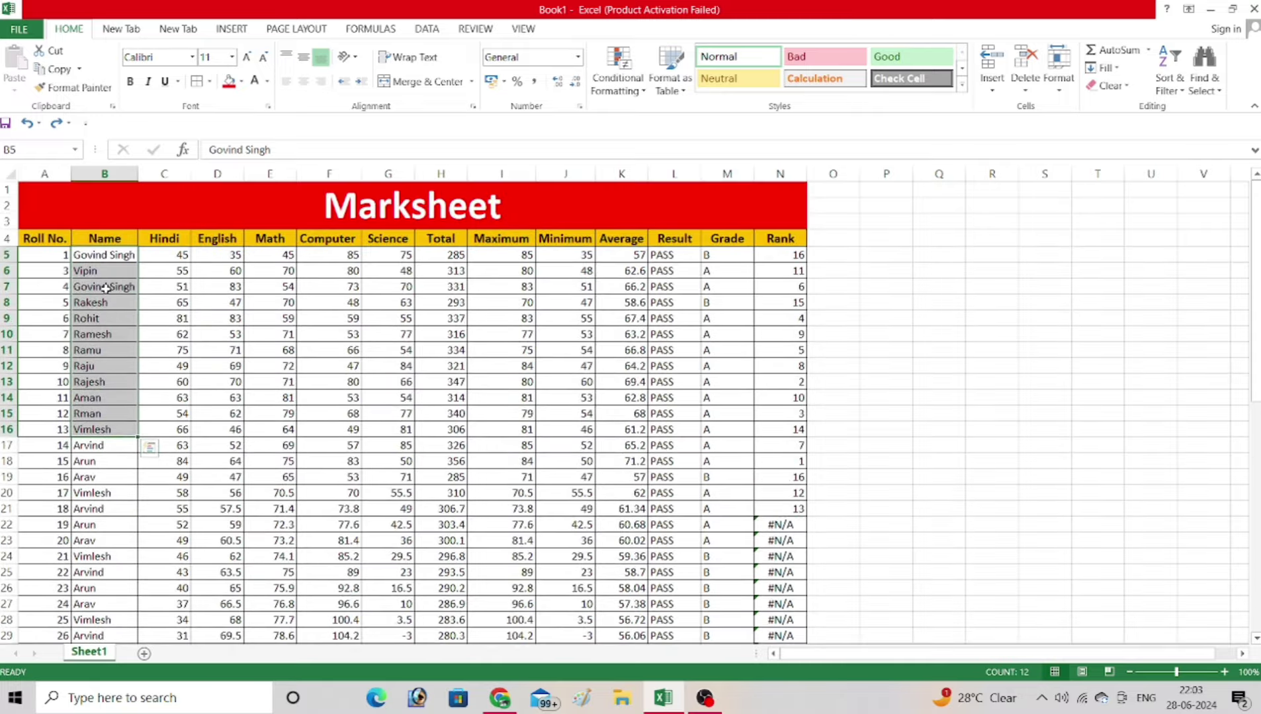
left_click_drag(113, 256, 114, 486)
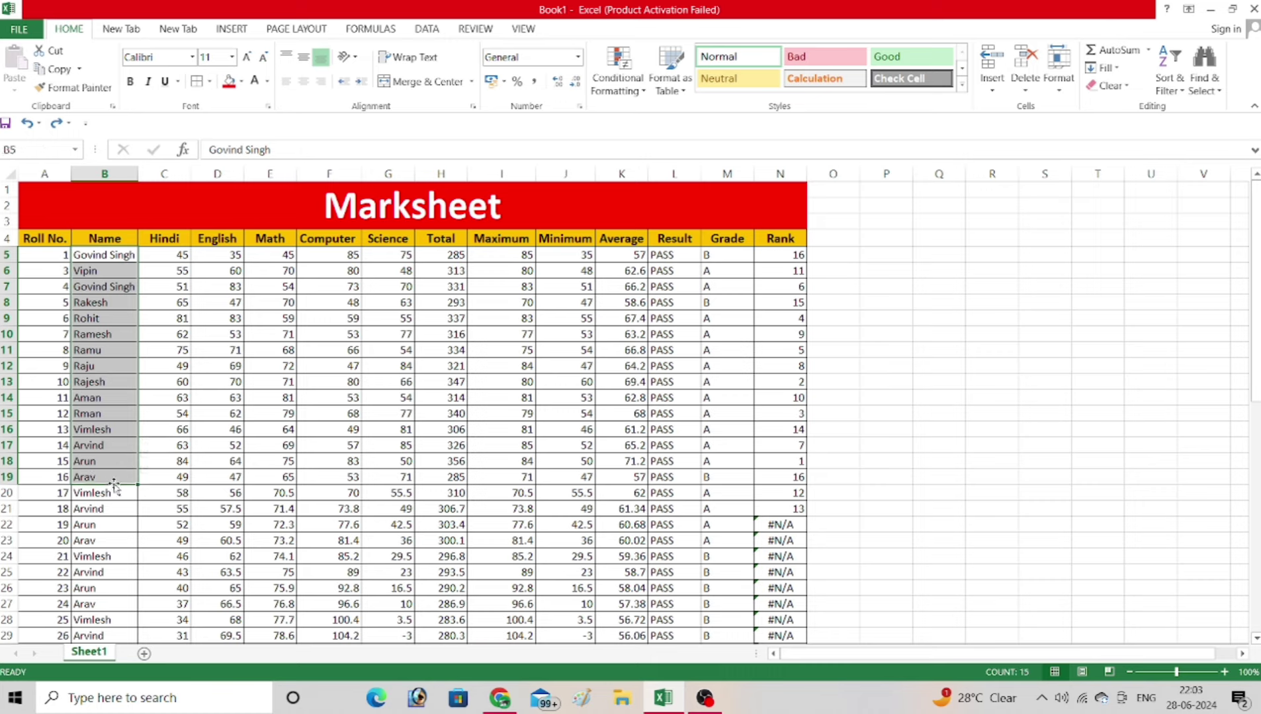
left_click(58, 149)
type("r")
left_click(979, 321)
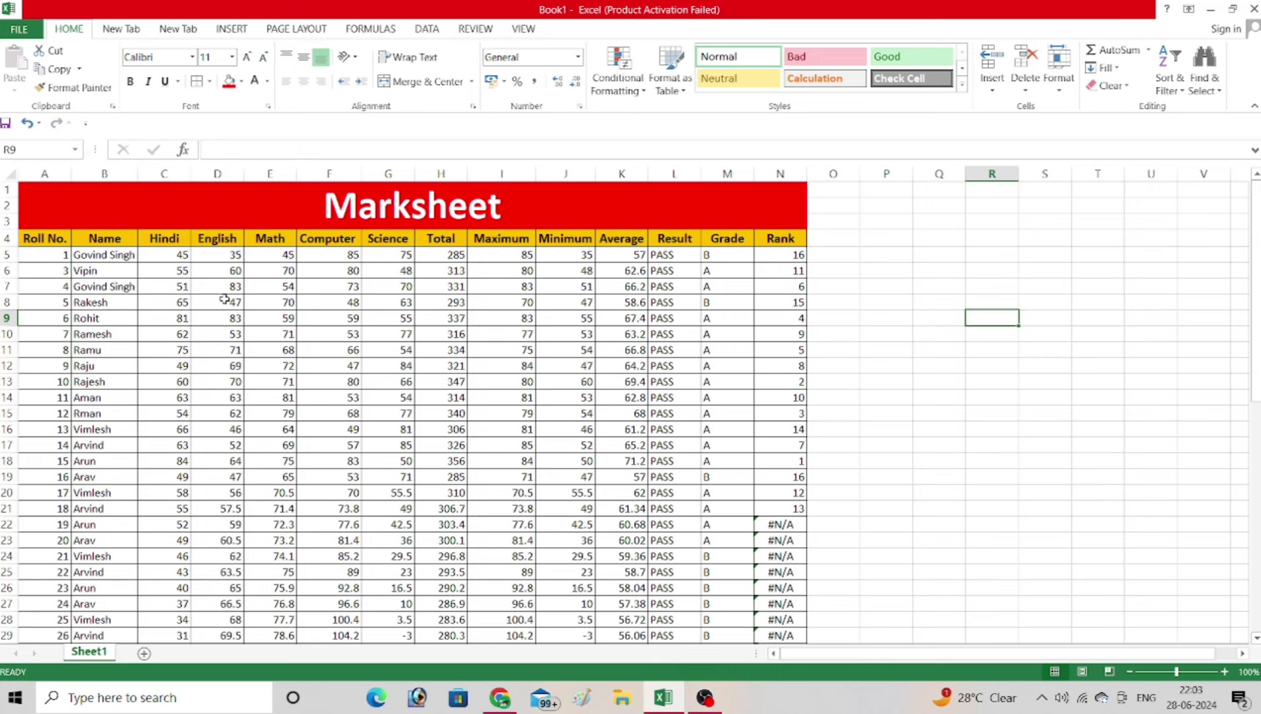
left_click(77, 153)
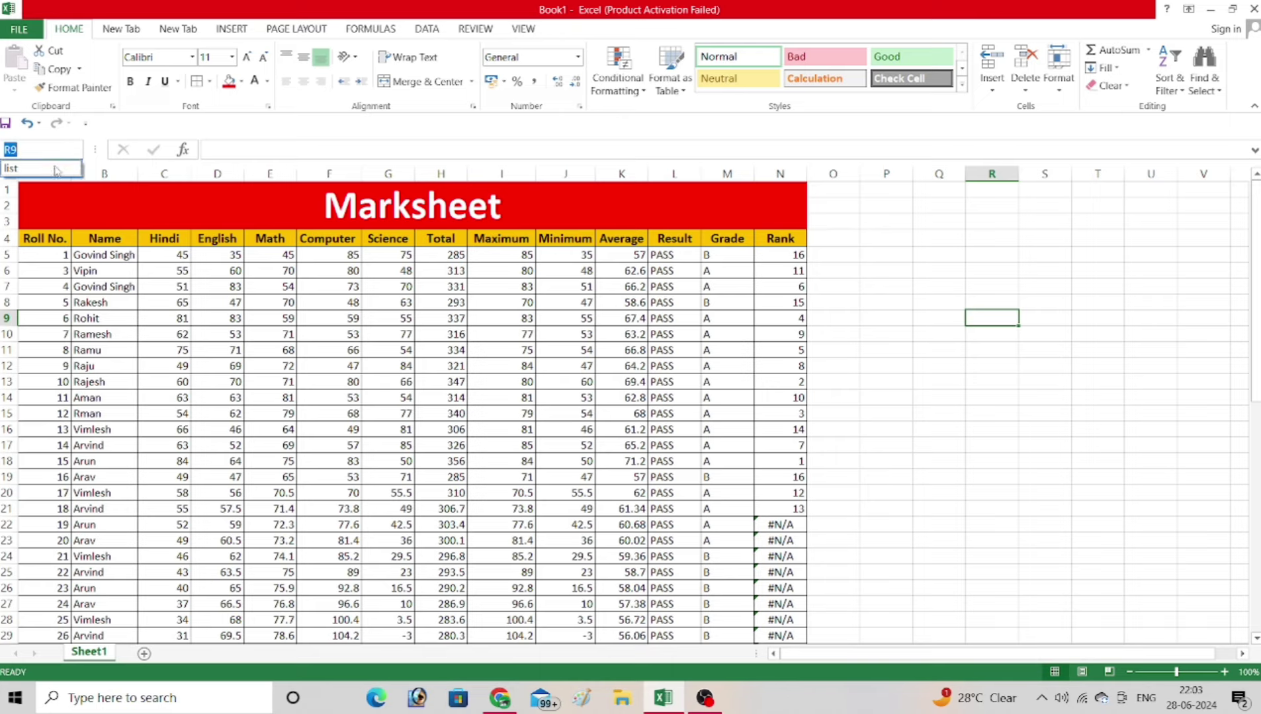
left_click(56, 171)
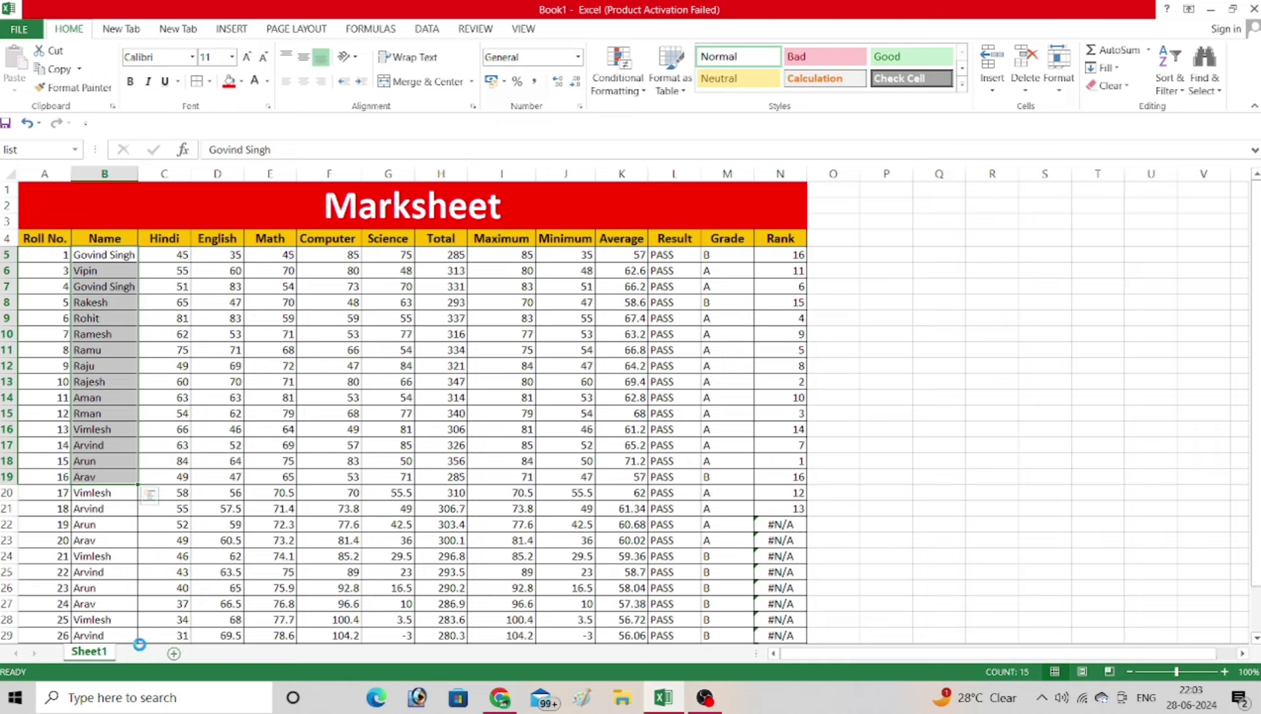
left_click(144, 654)
- Enter the heading 'name' in Sheet2's A1, select A2:A20, and open Data Validation
type("name")
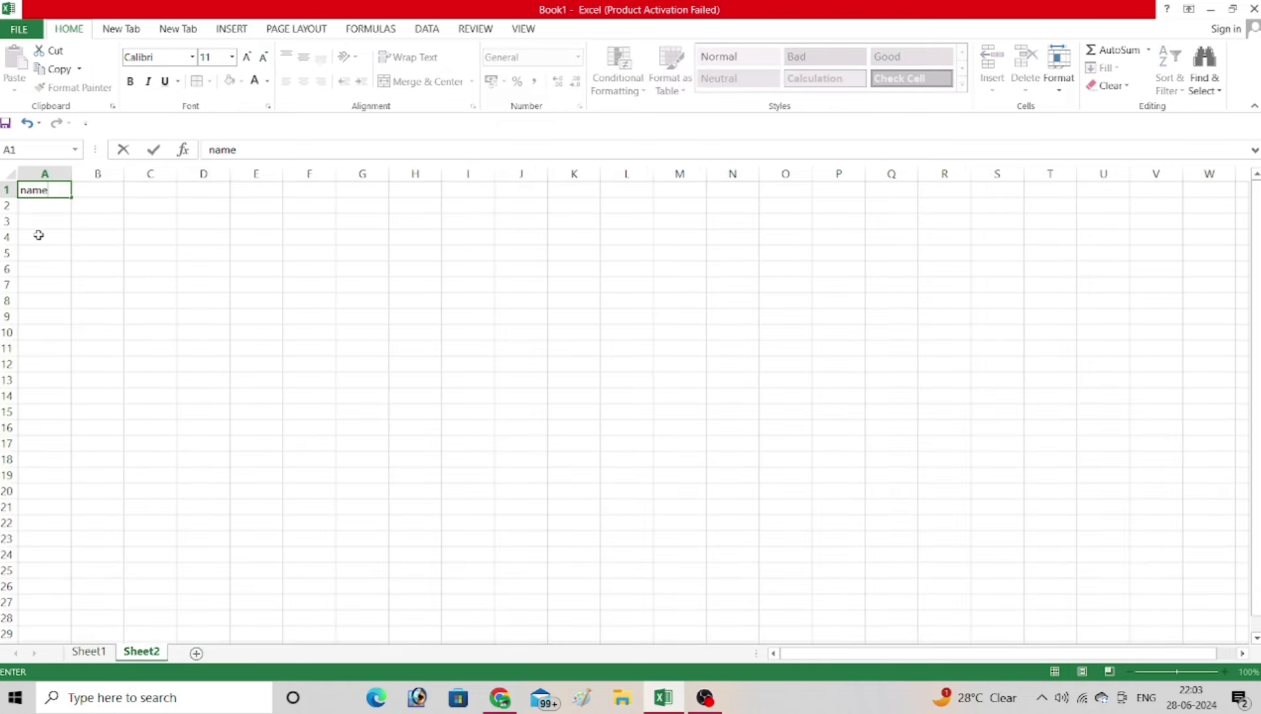
key("Return")
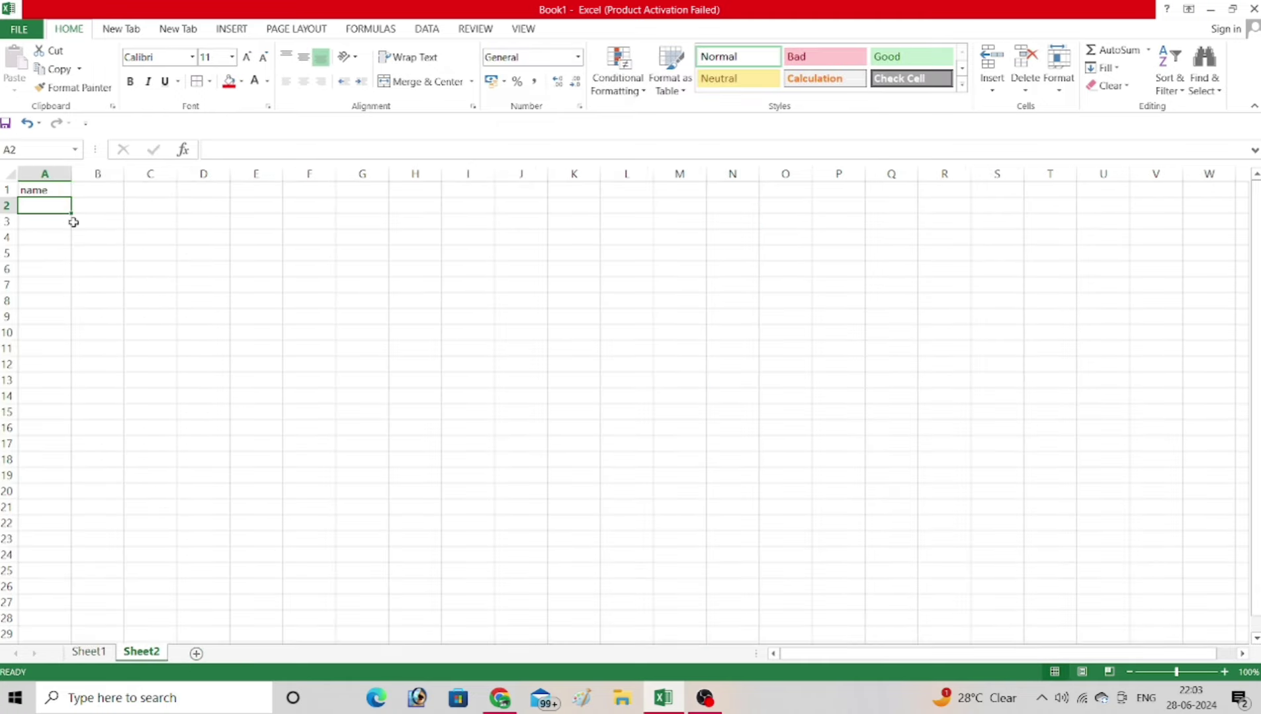
left_click_drag(53, 204, 13, 492)
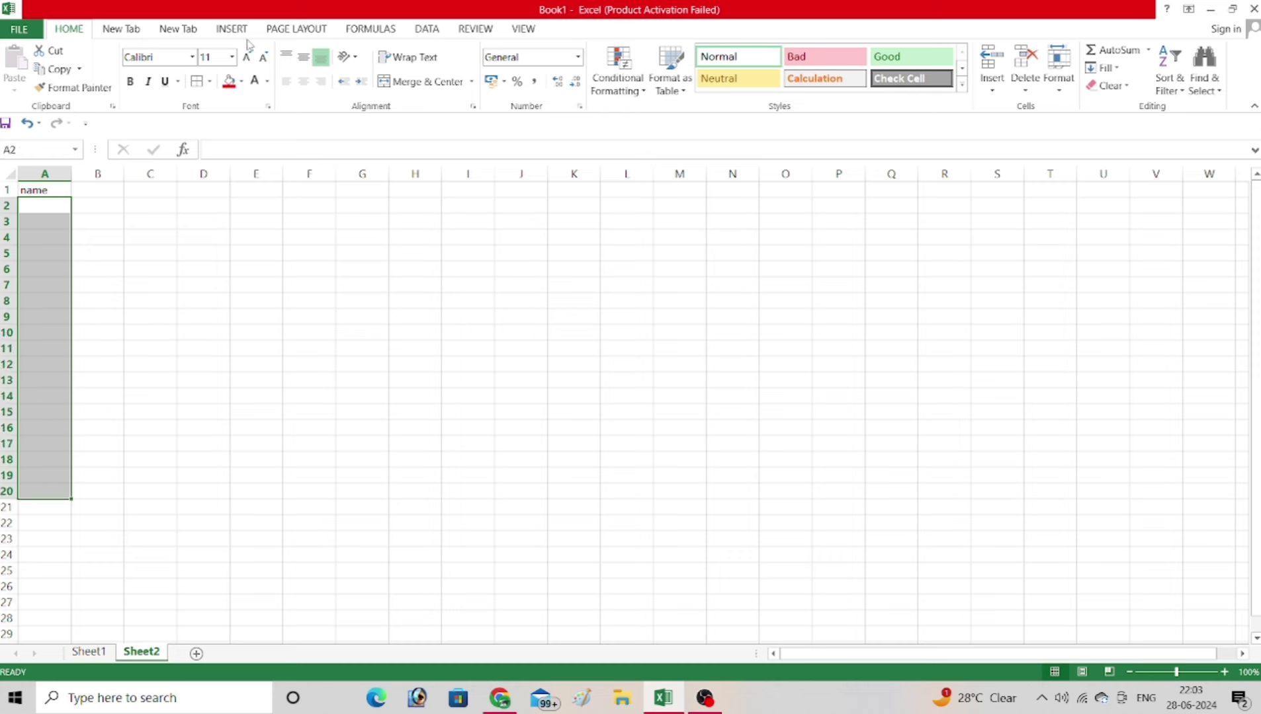
left_click(423, 29)
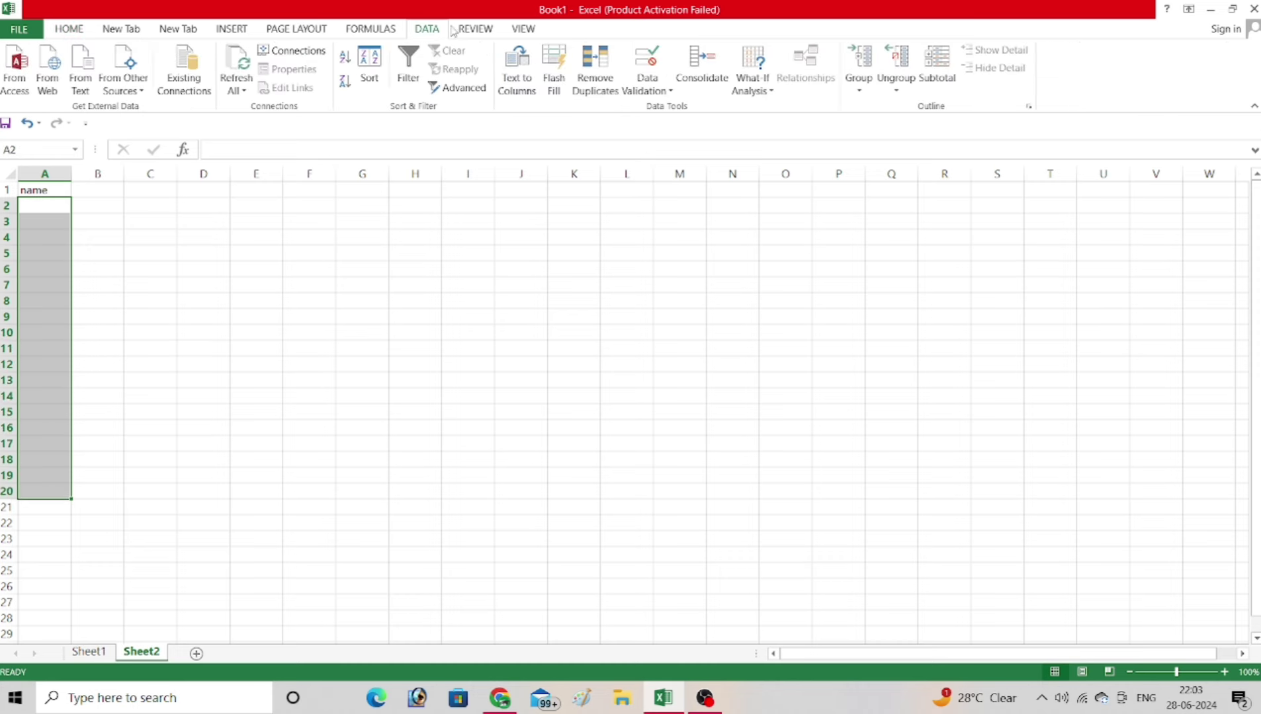
left_click(647, 86)
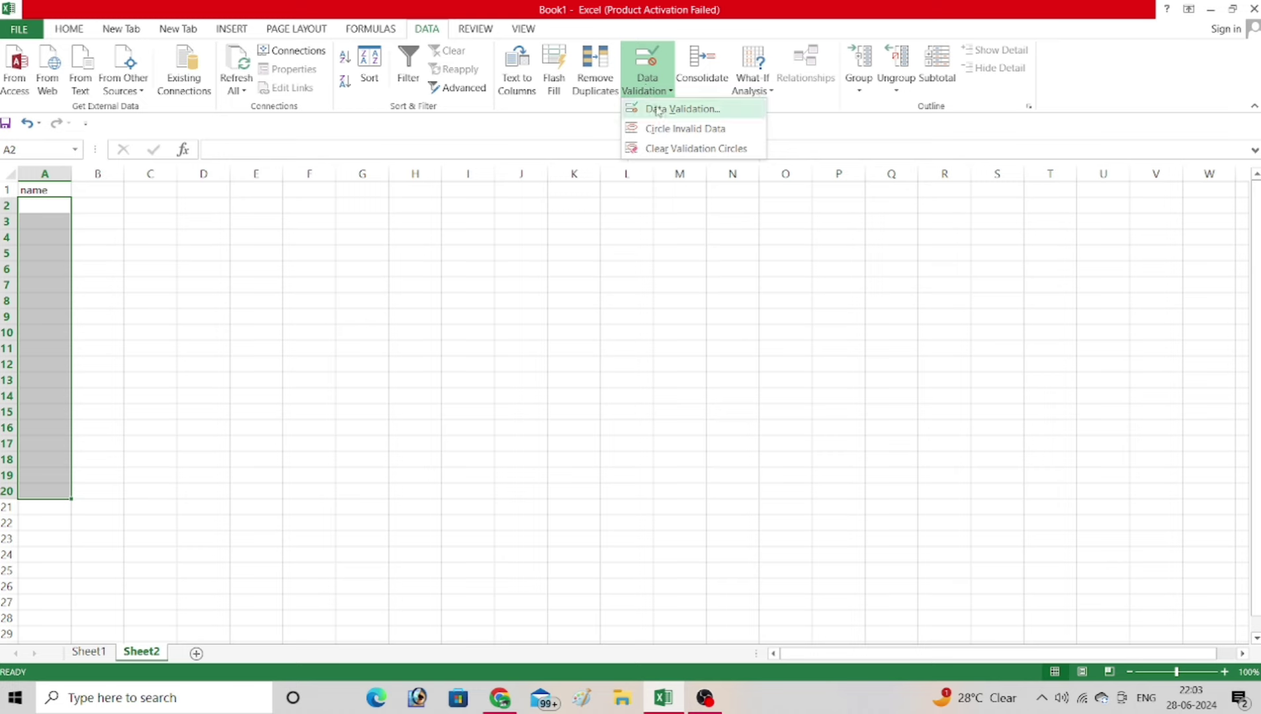
- Set A2:A20 validation to allow a List with source =list from the defined names
left_click(658, 110)
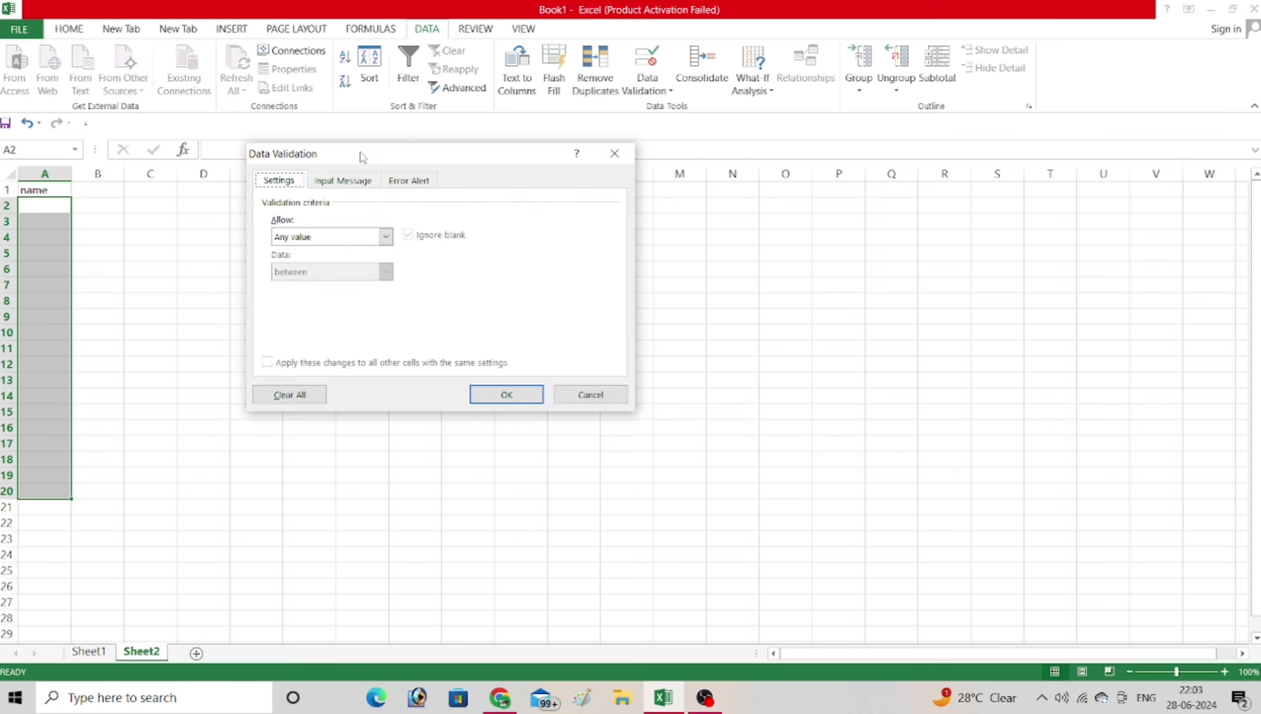
left_click_drag(362, 154, 492, 101)
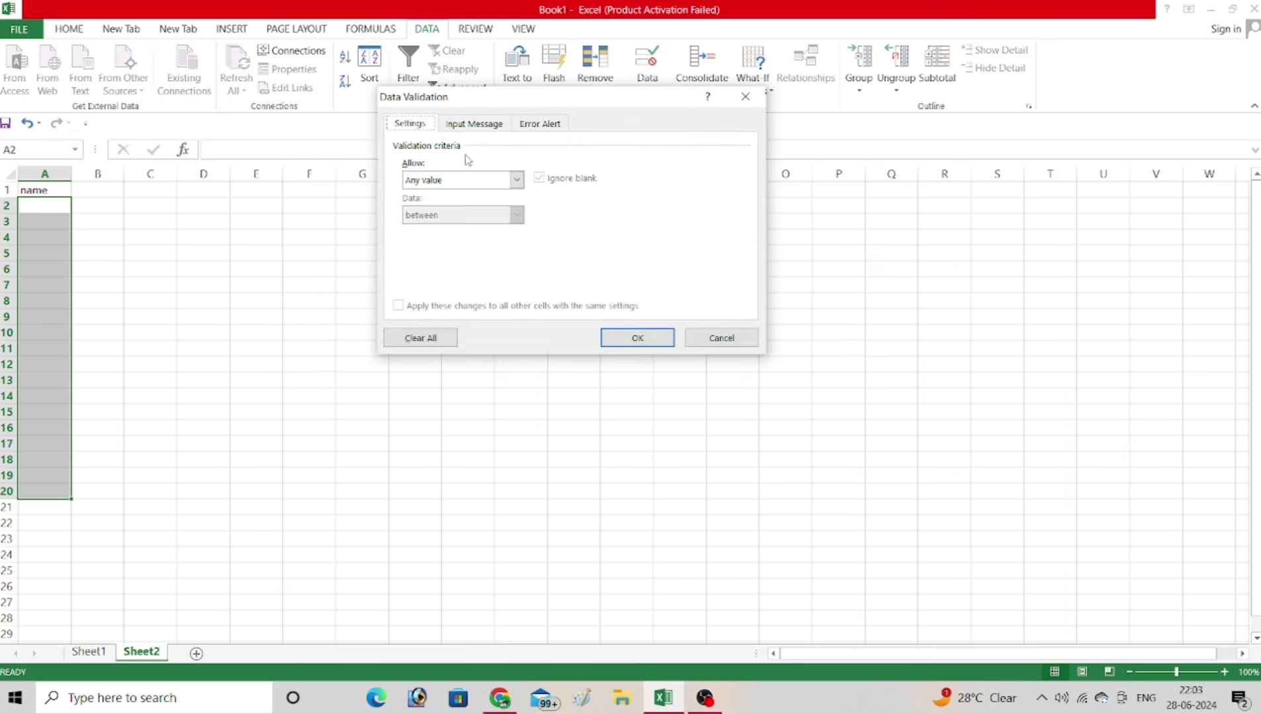
left_click(430, 186)
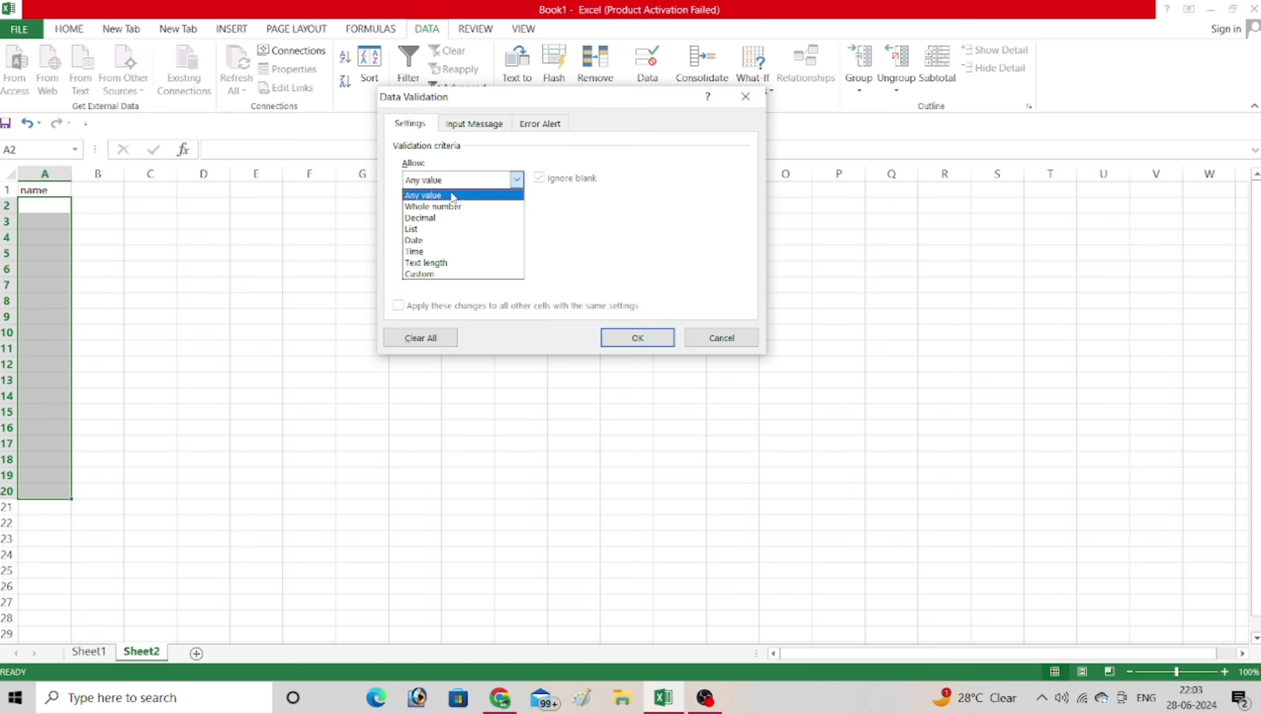
left_click(419, 230)
left_click(419, 248)
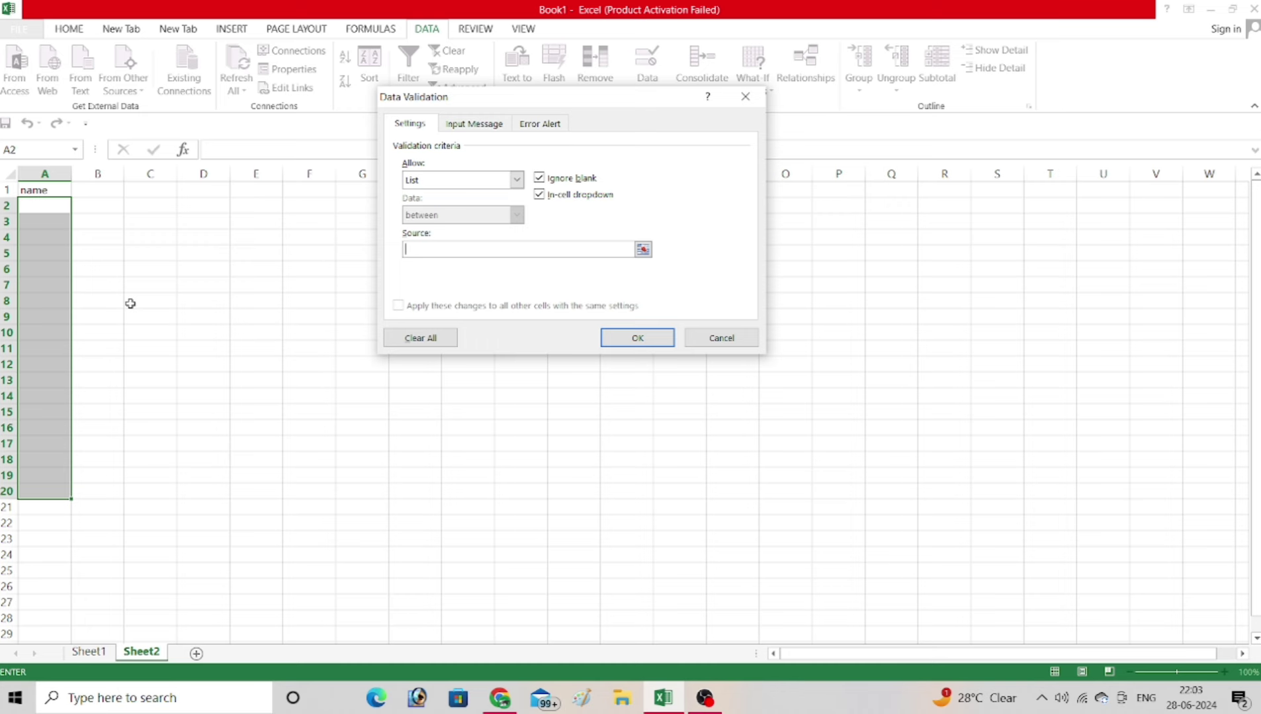
type("=")
left_click(370, 28)
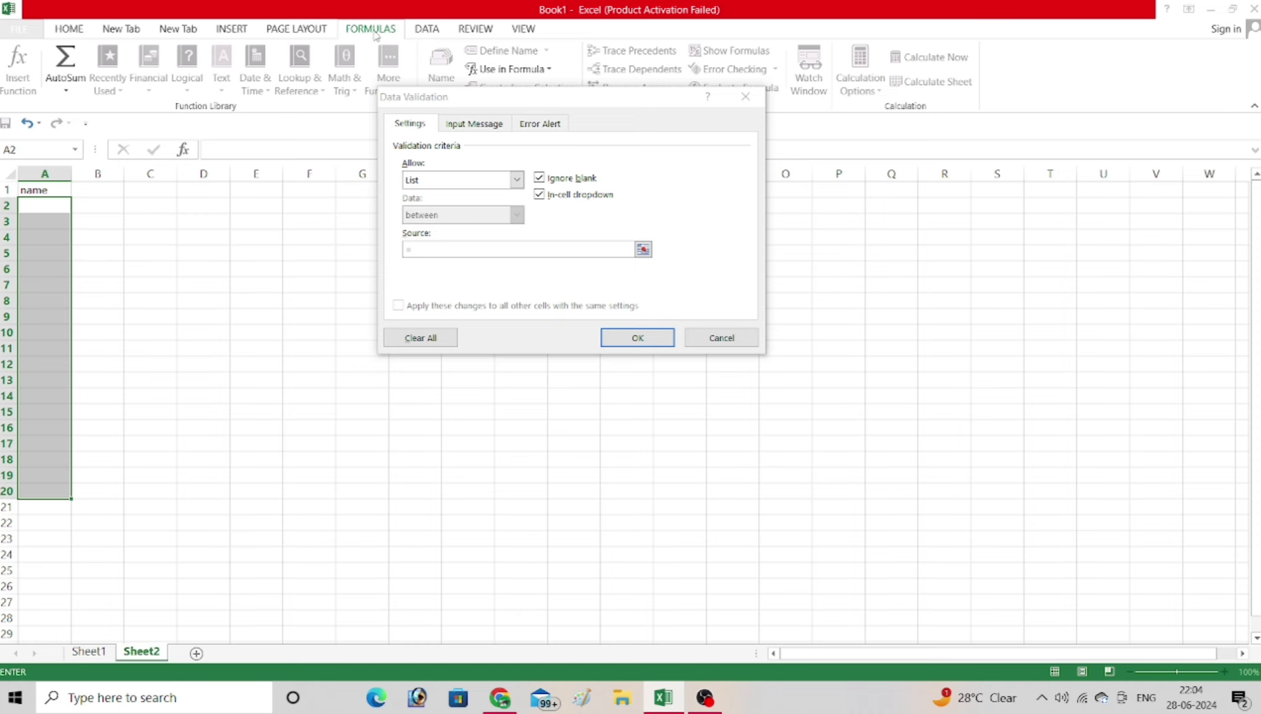
left_click(509, 70)
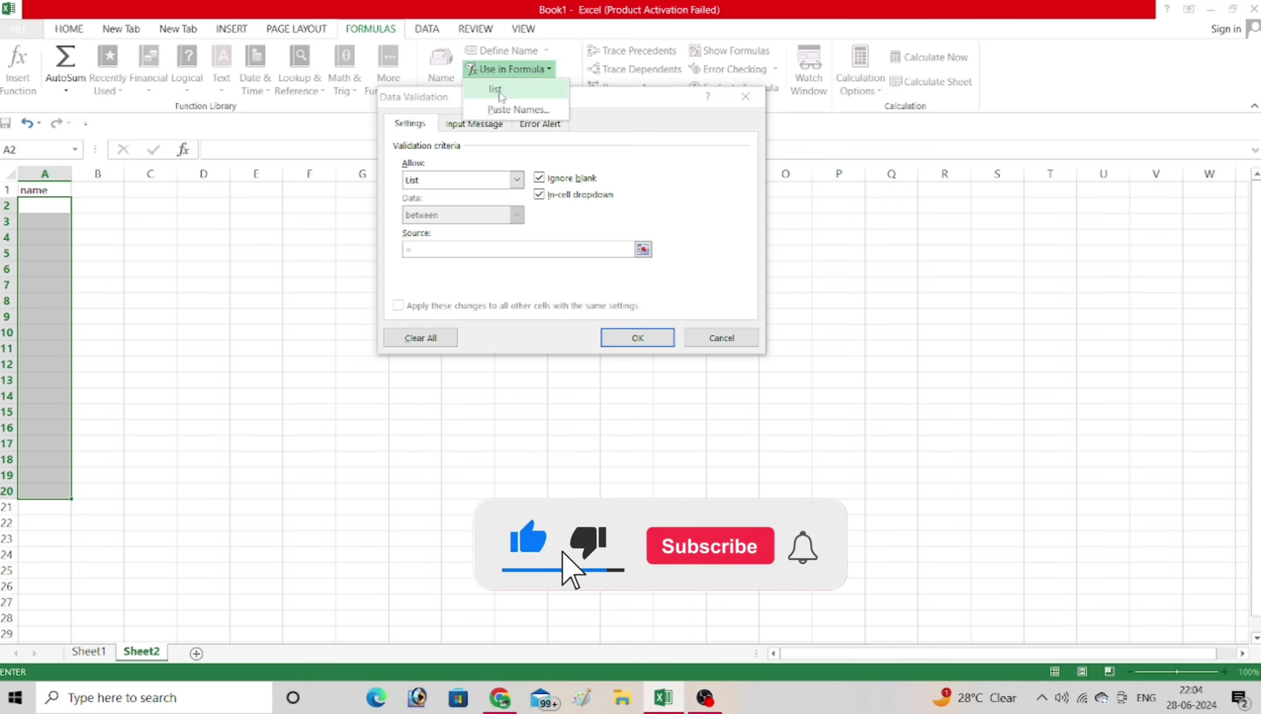
left_click(497, 90)
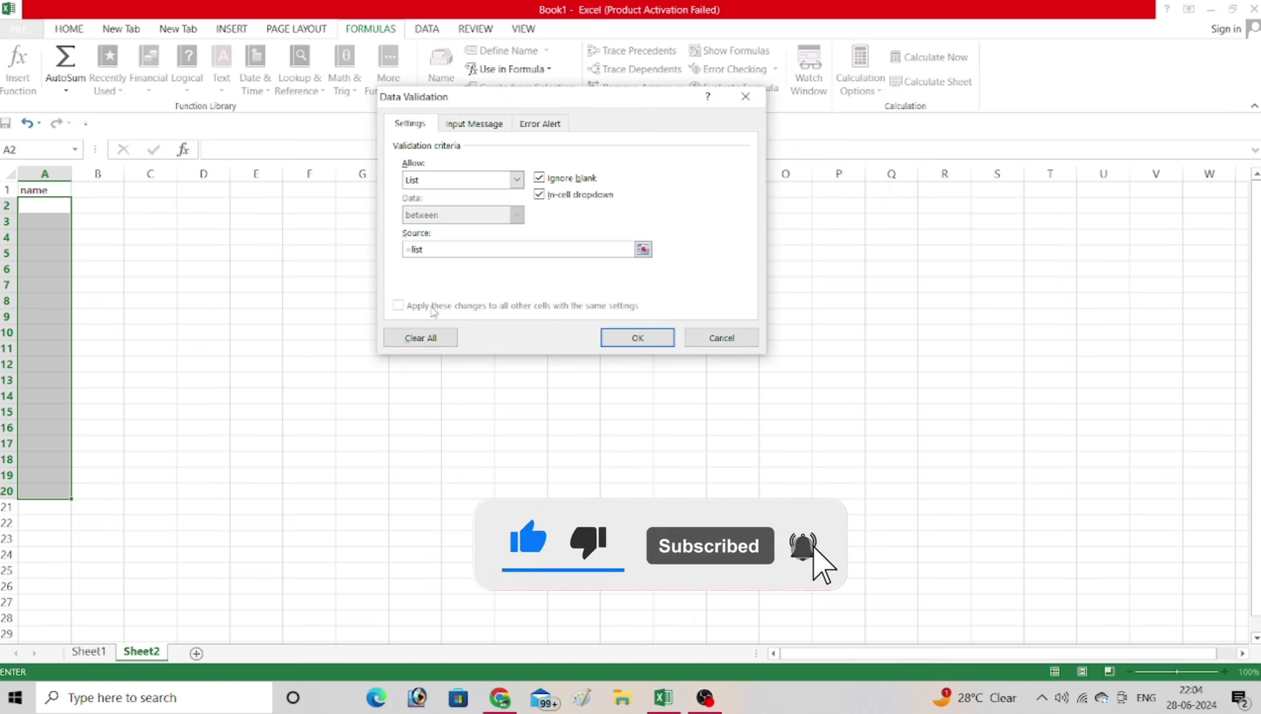
left_click(625, 337)
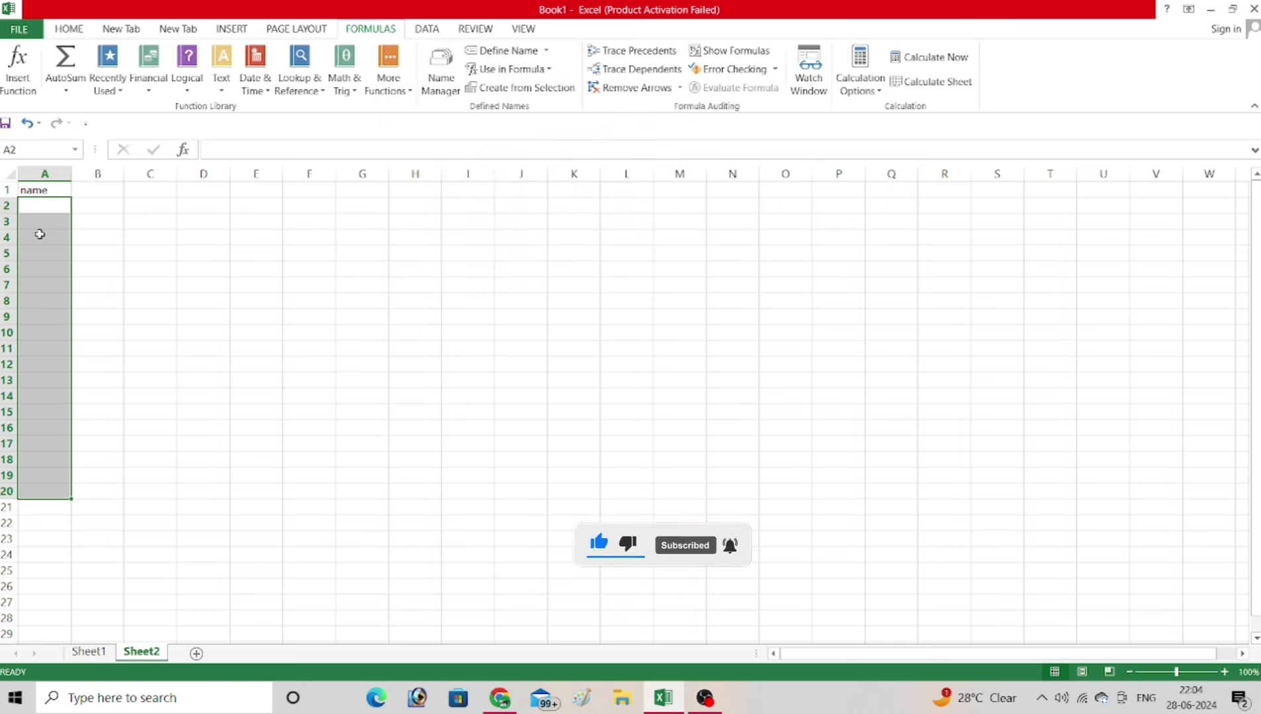
left_click(39, 207)
left_click(55, 225)
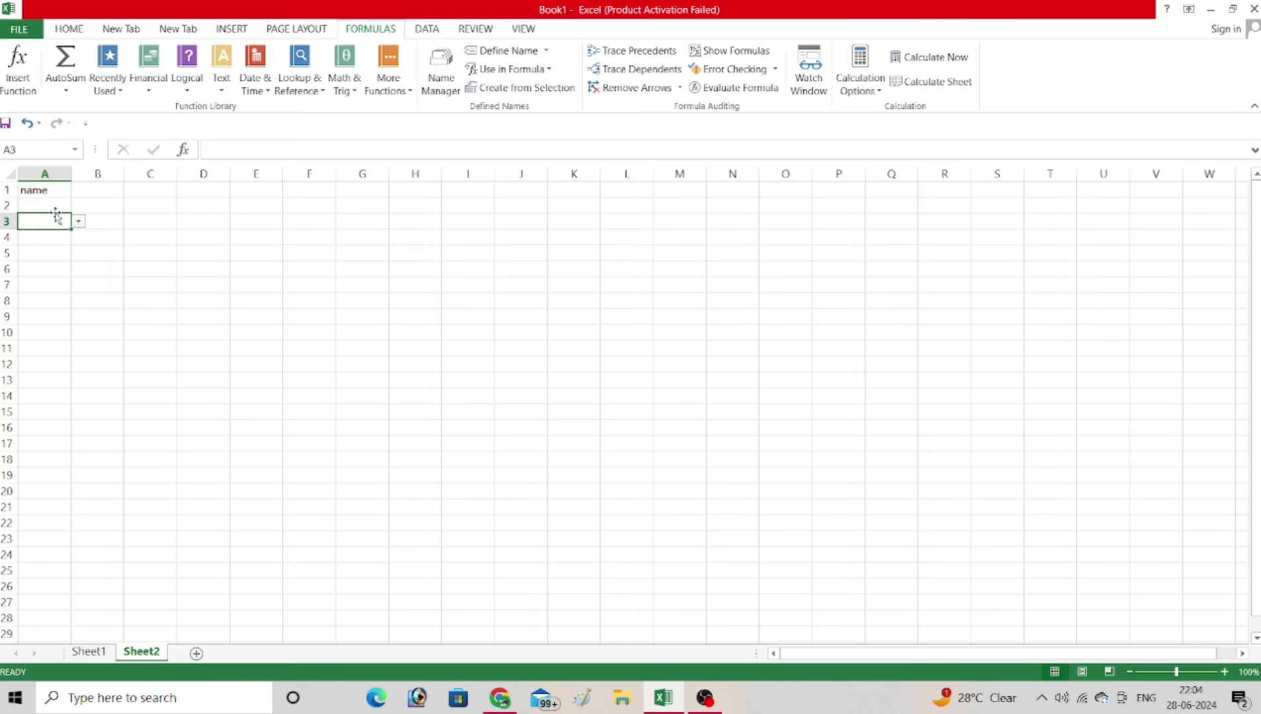
left_click(60, 205)
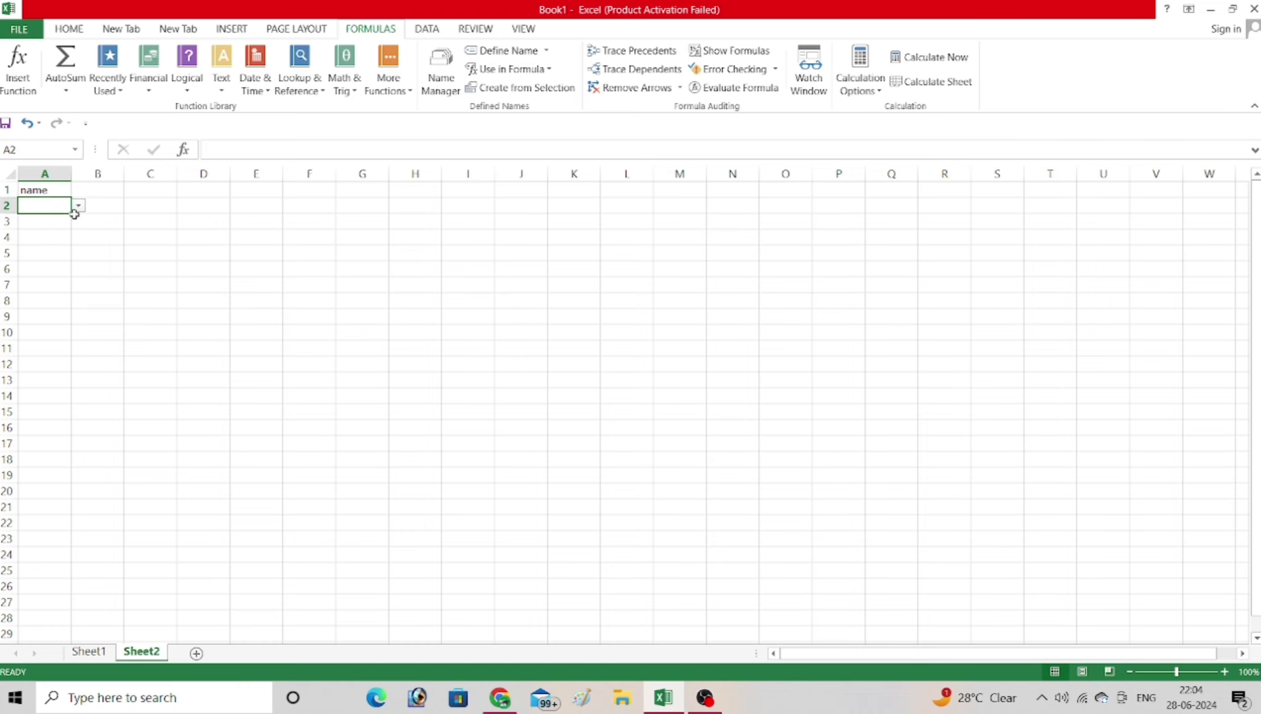
left_click(79, 208)
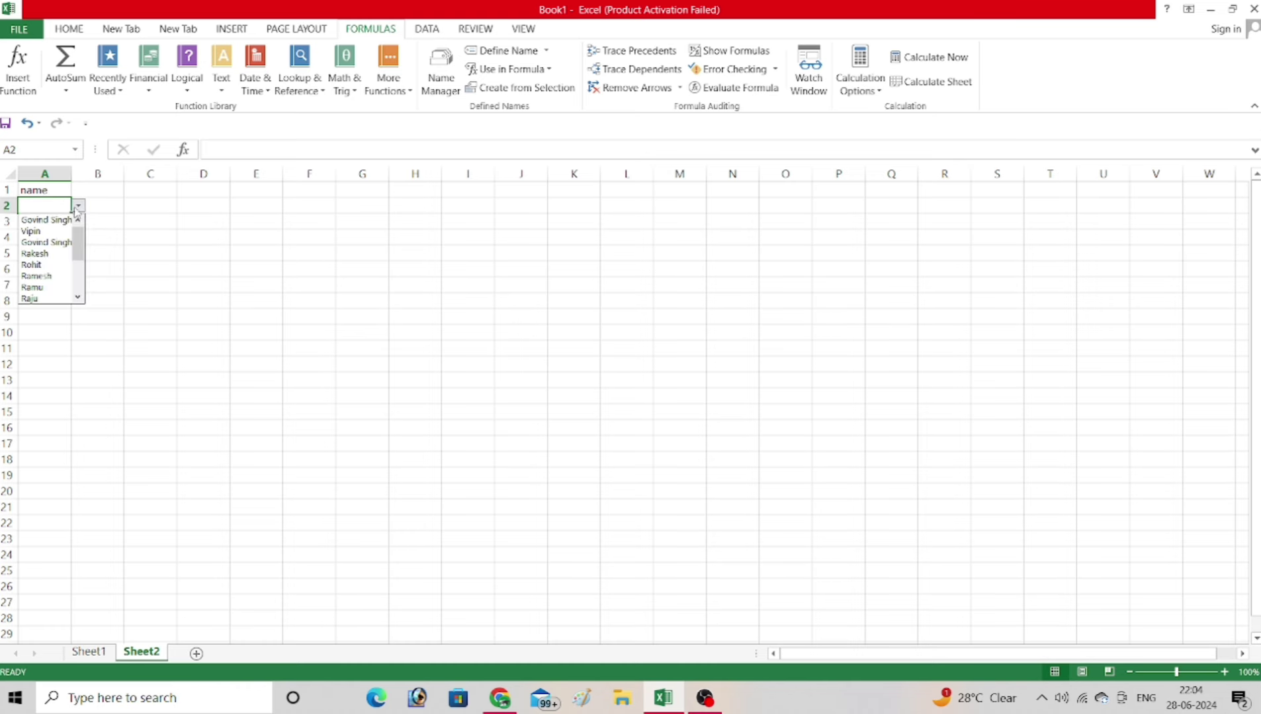
left_click(48, 236)
left_click(48, 222)
left_click(78, 220)
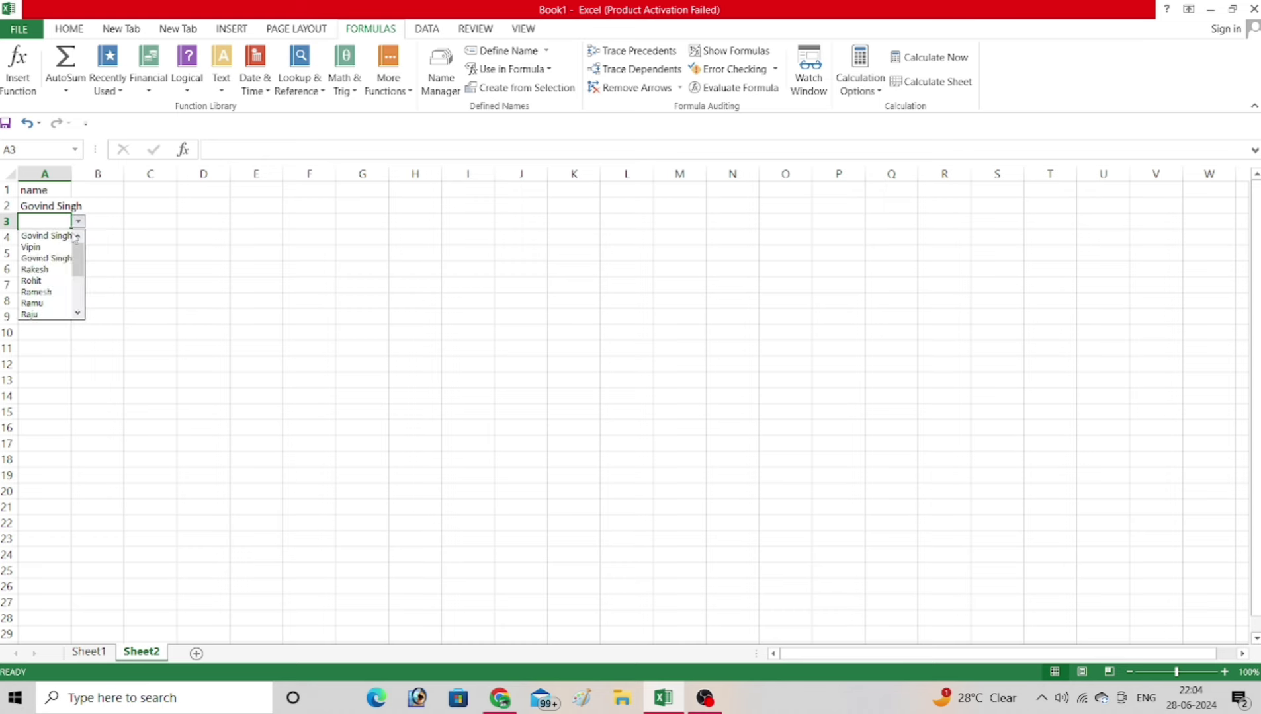
left_click(60, 270)
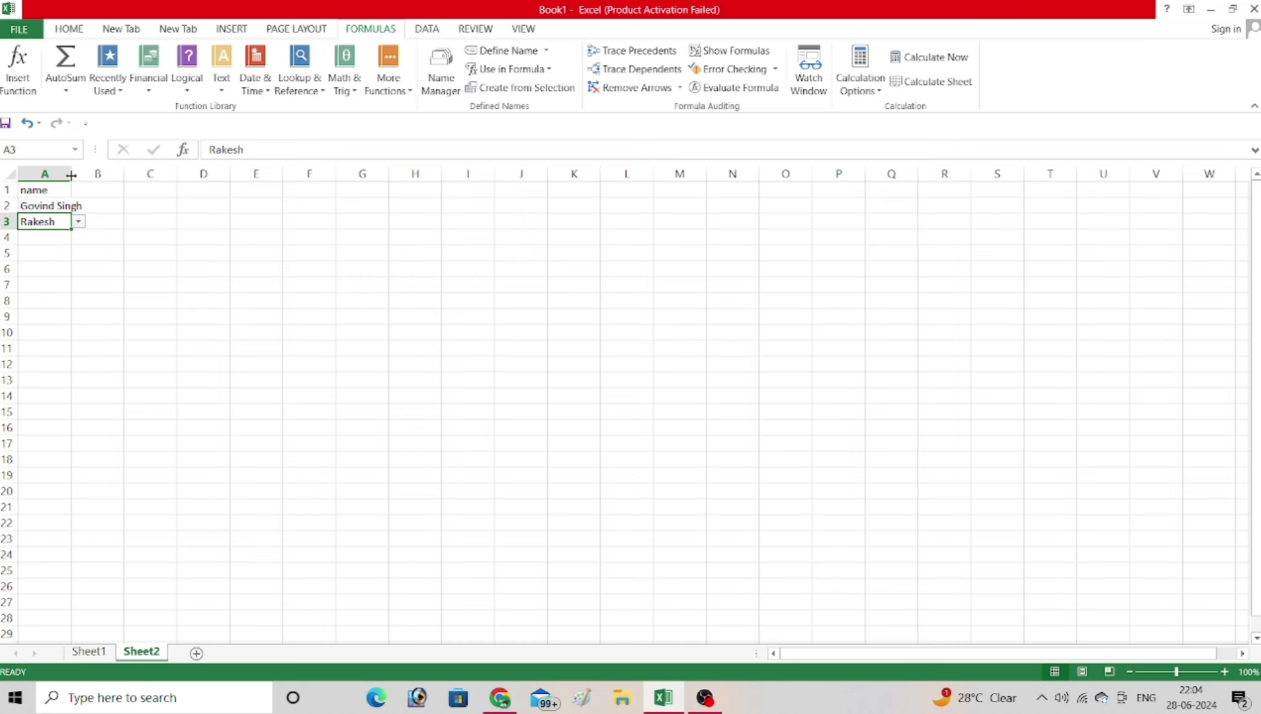
double_click(72, 174)
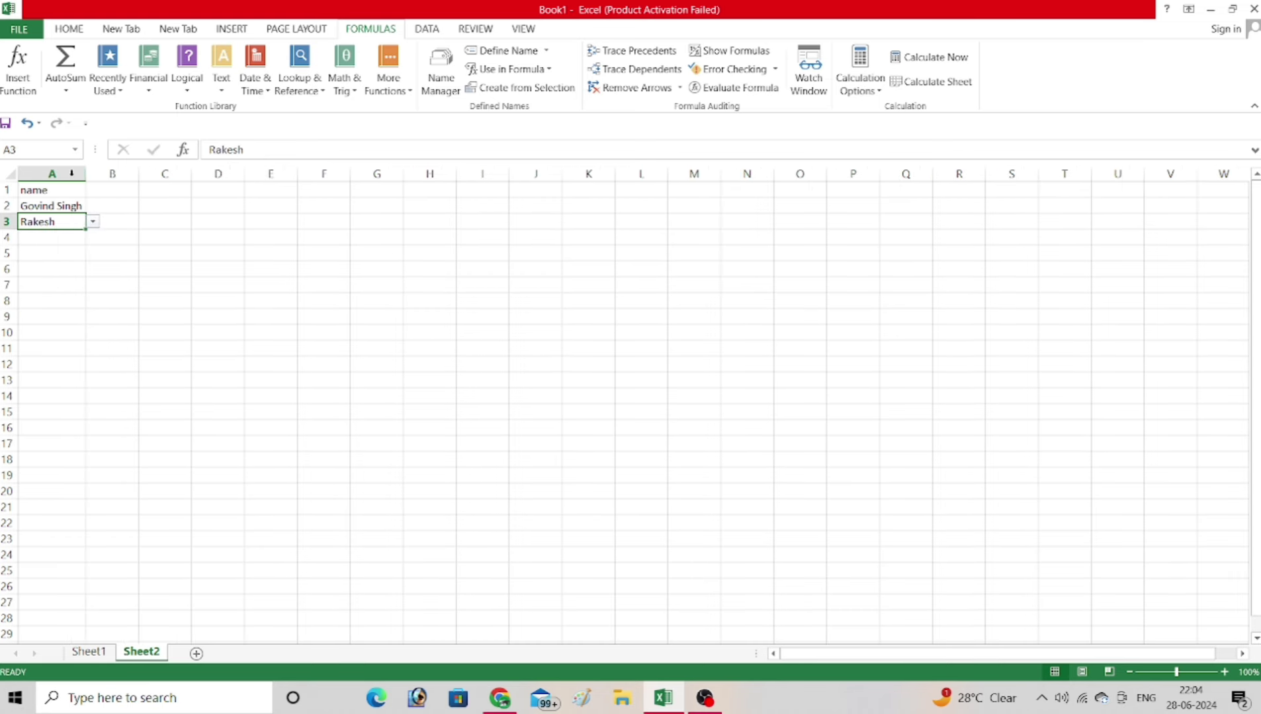
- Pick Rakesh from the dropdown in A4
left_click(72, 205)
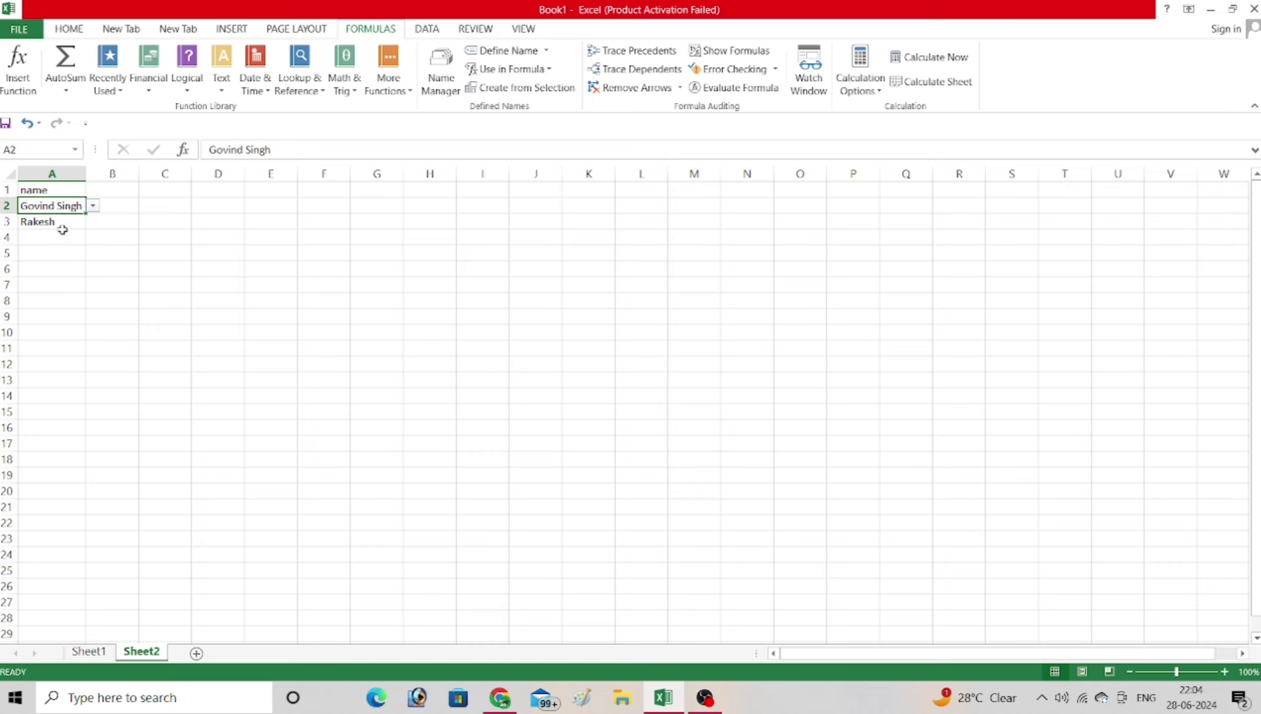
left_click(57, 223)
left_click(69, 239)
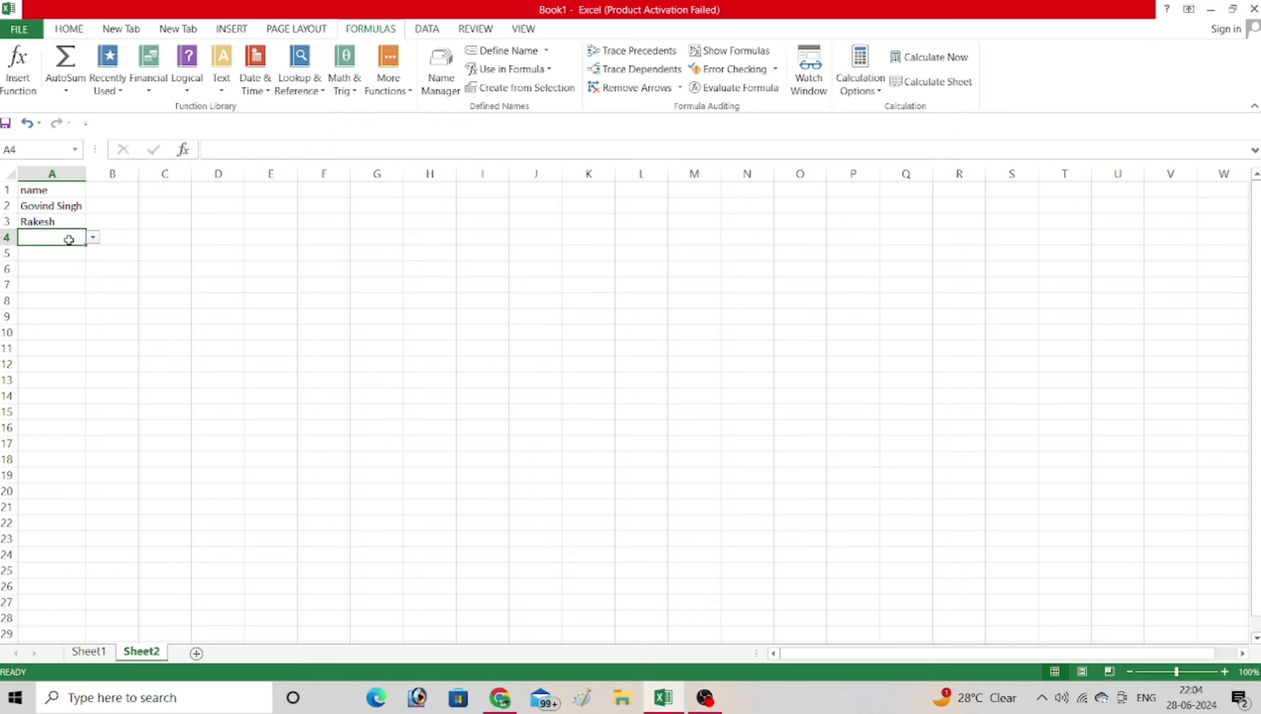
left_click(92, 238)
left_click(66, 285)
left_click(56, 253)
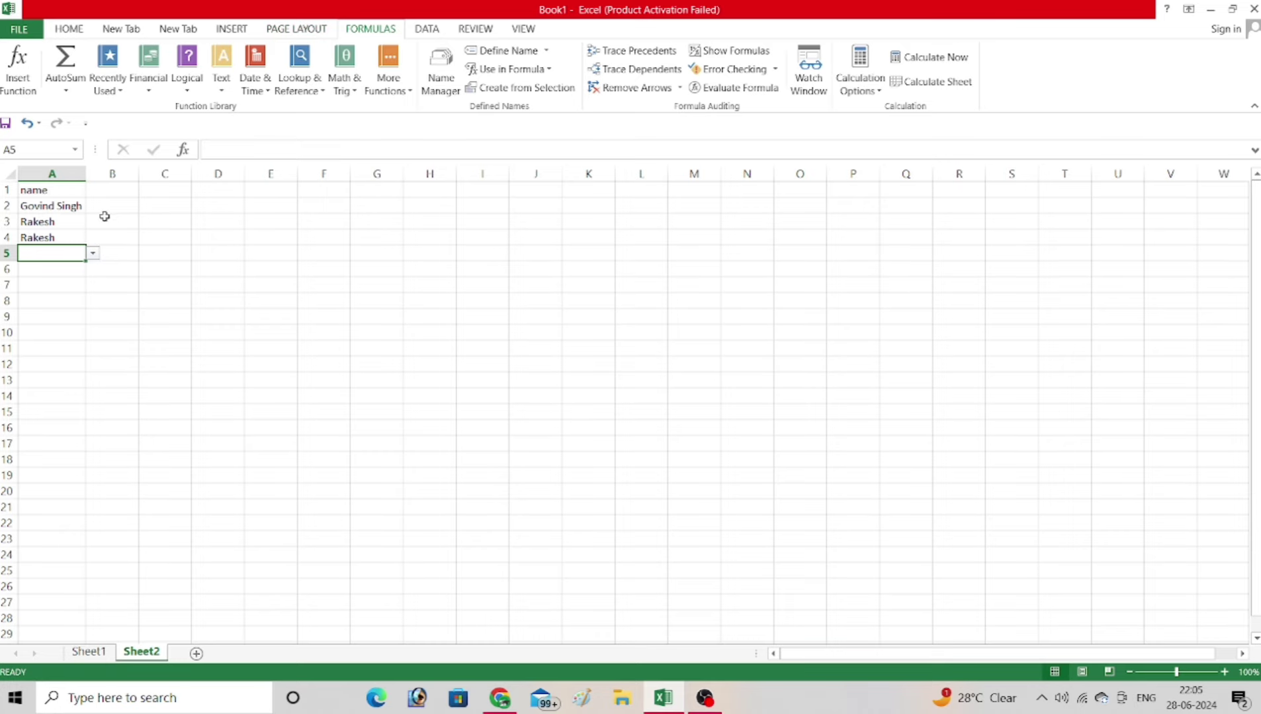
- Copy Sheet1's B4:F17 scores to Sheet2 at D1, widen column H, and copy D1:H14
left_click(89, 652)
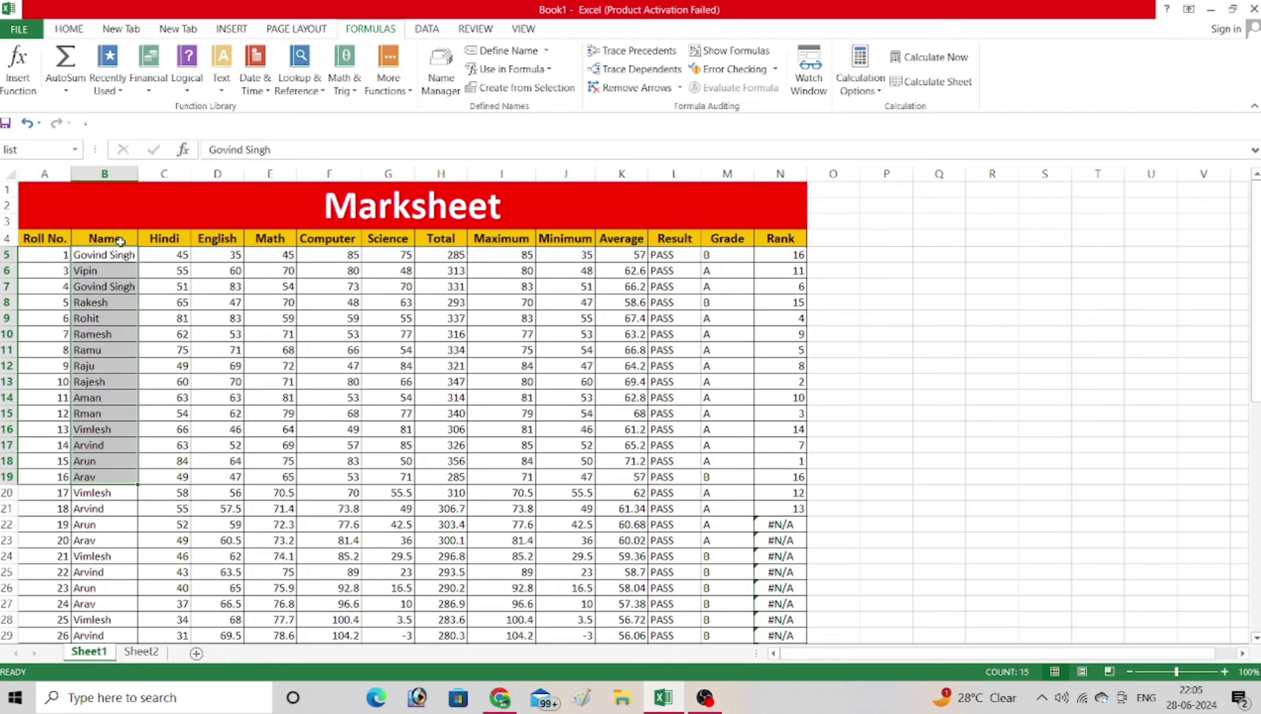
left_click_drag(121, 238, 342, 447)
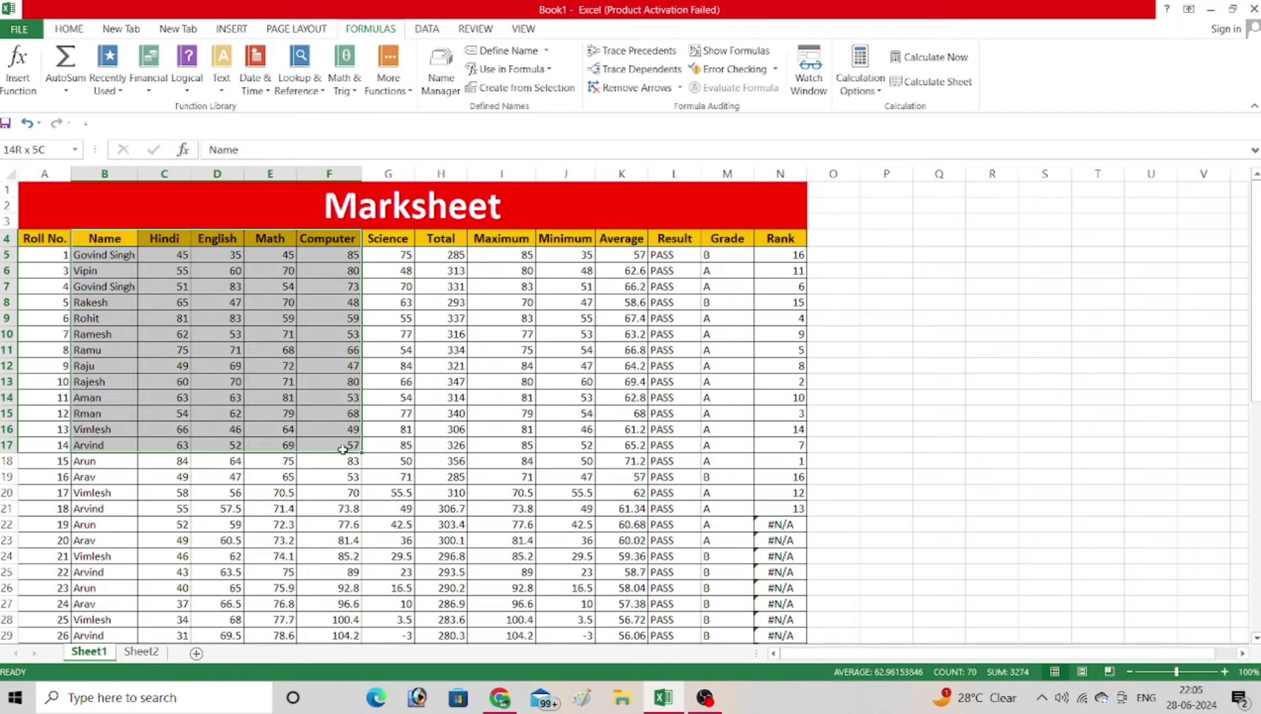
key("ctrl+c")
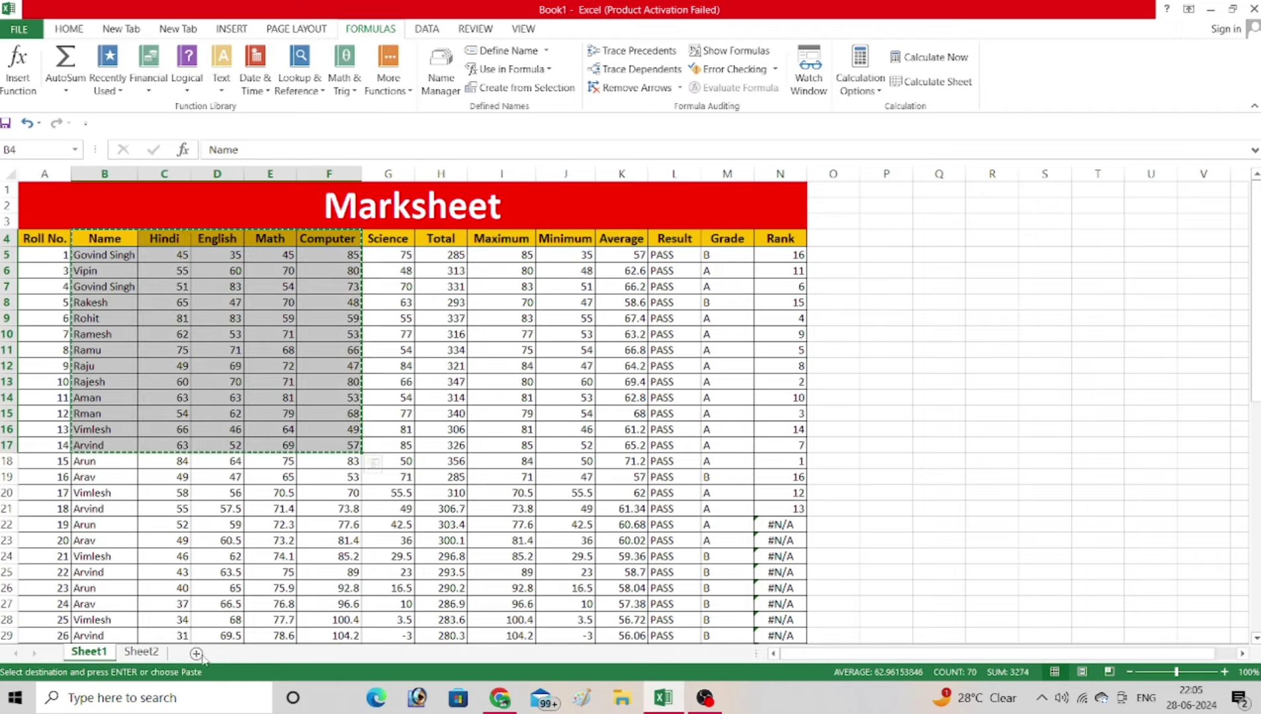
left_click(141, 652)
left_click(218, 189)
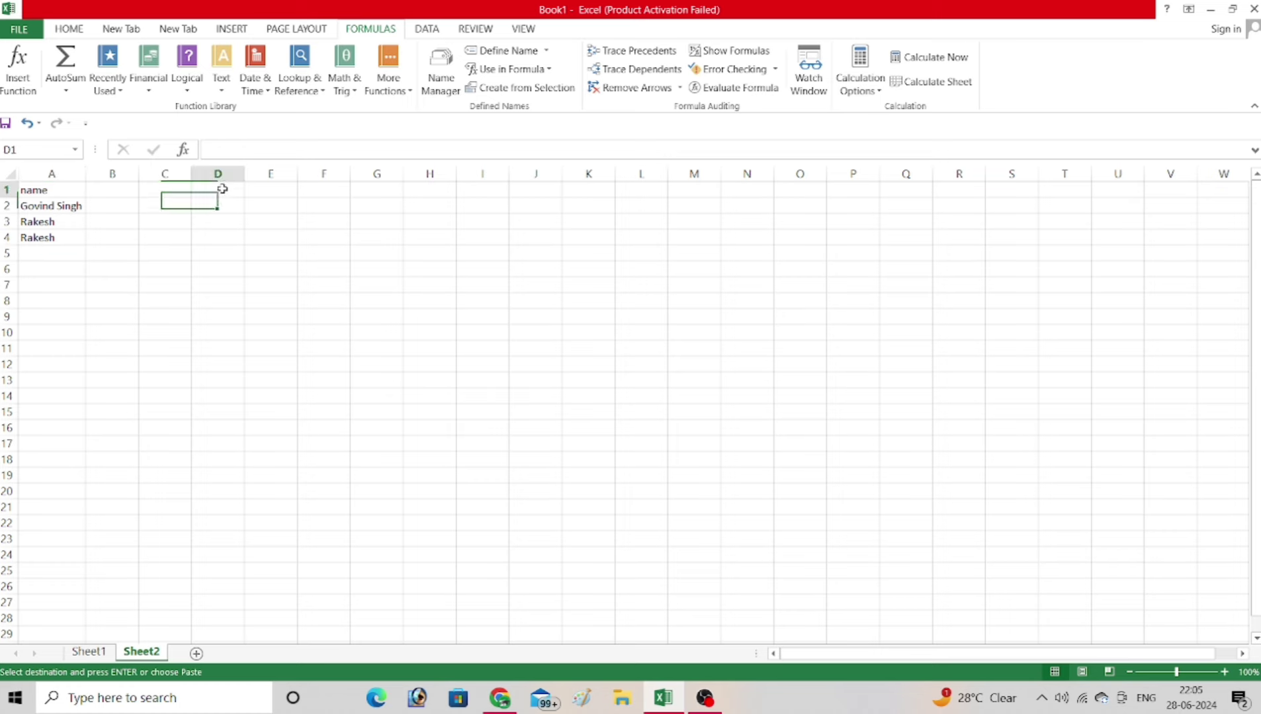
key("ctrl+v")
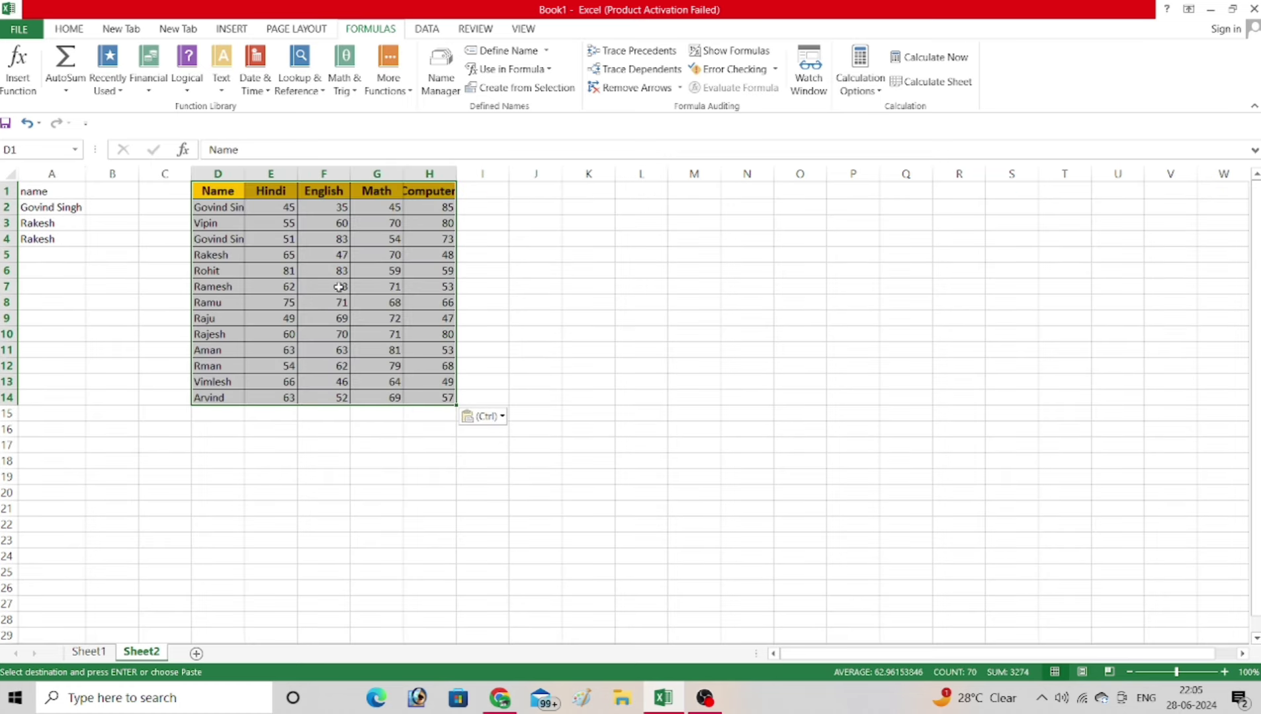
key("ctrl+w")
left_click_drag(486, 175, 519, 176)
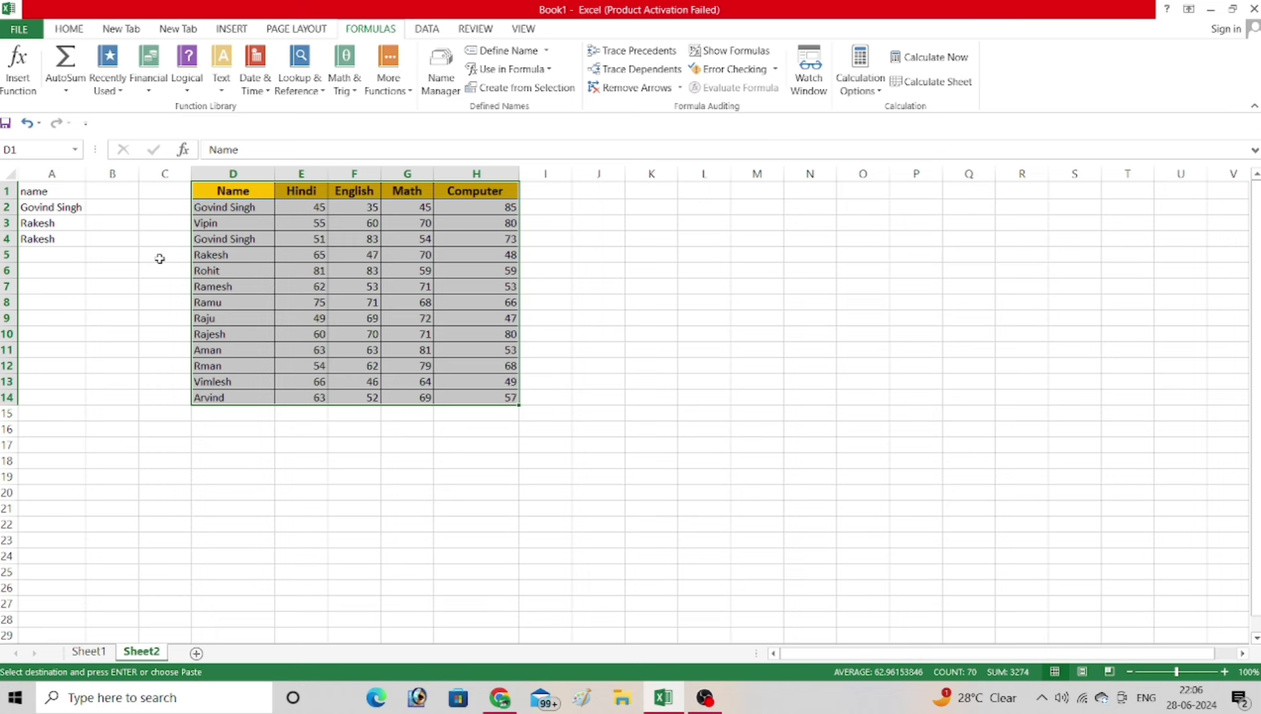
key("ctrl+c")
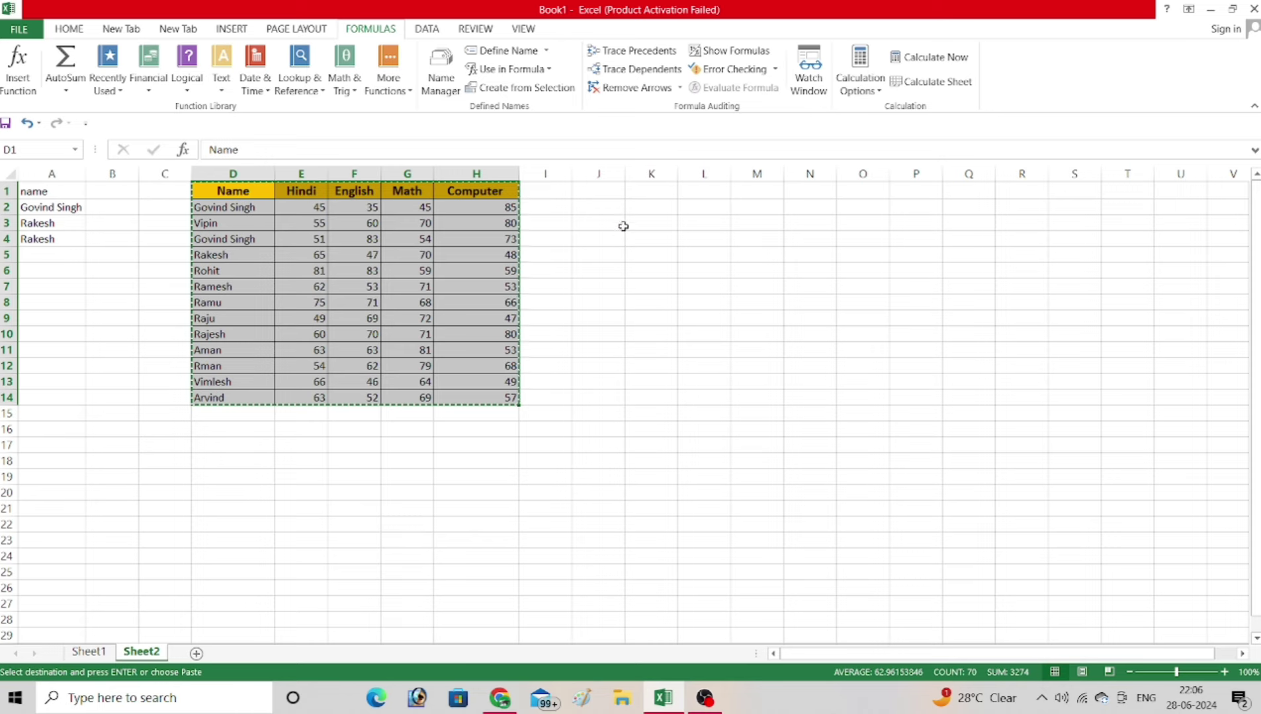
- Paste Special the copied score table at J1 with Transpose turned on
right_click(599, 190)
mouse_move(657, 282)
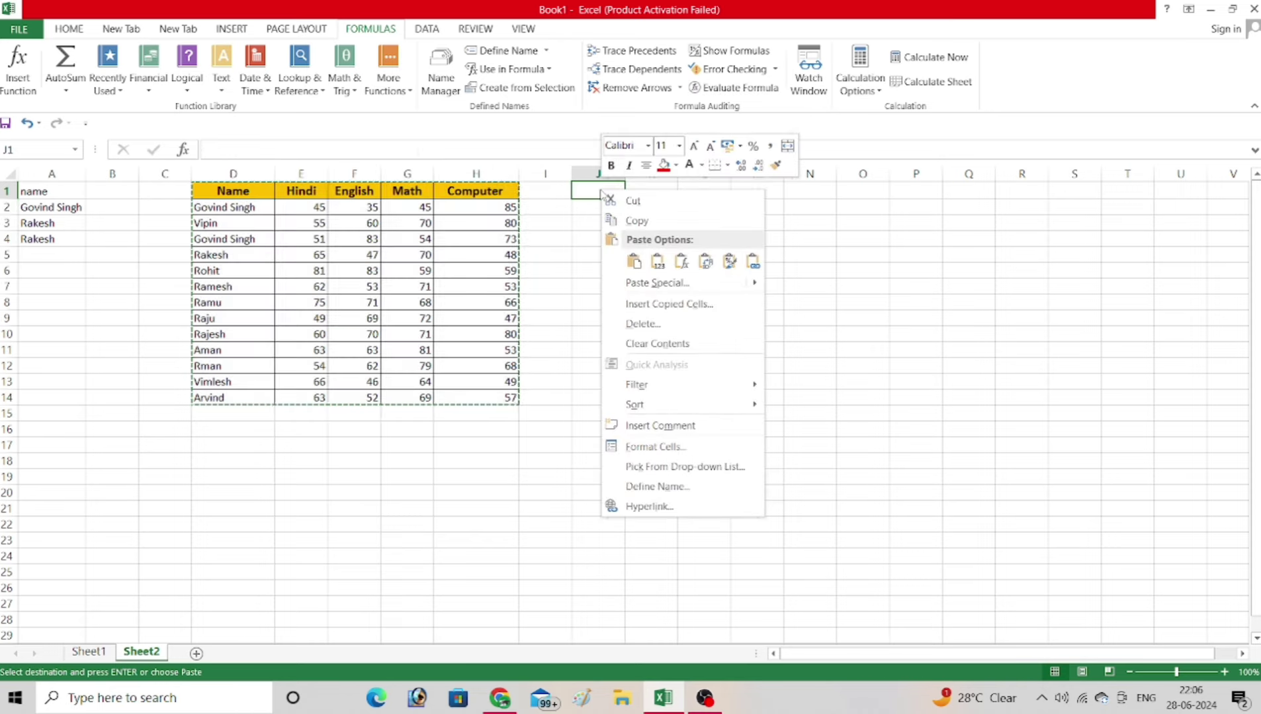
left_click(653, 283)
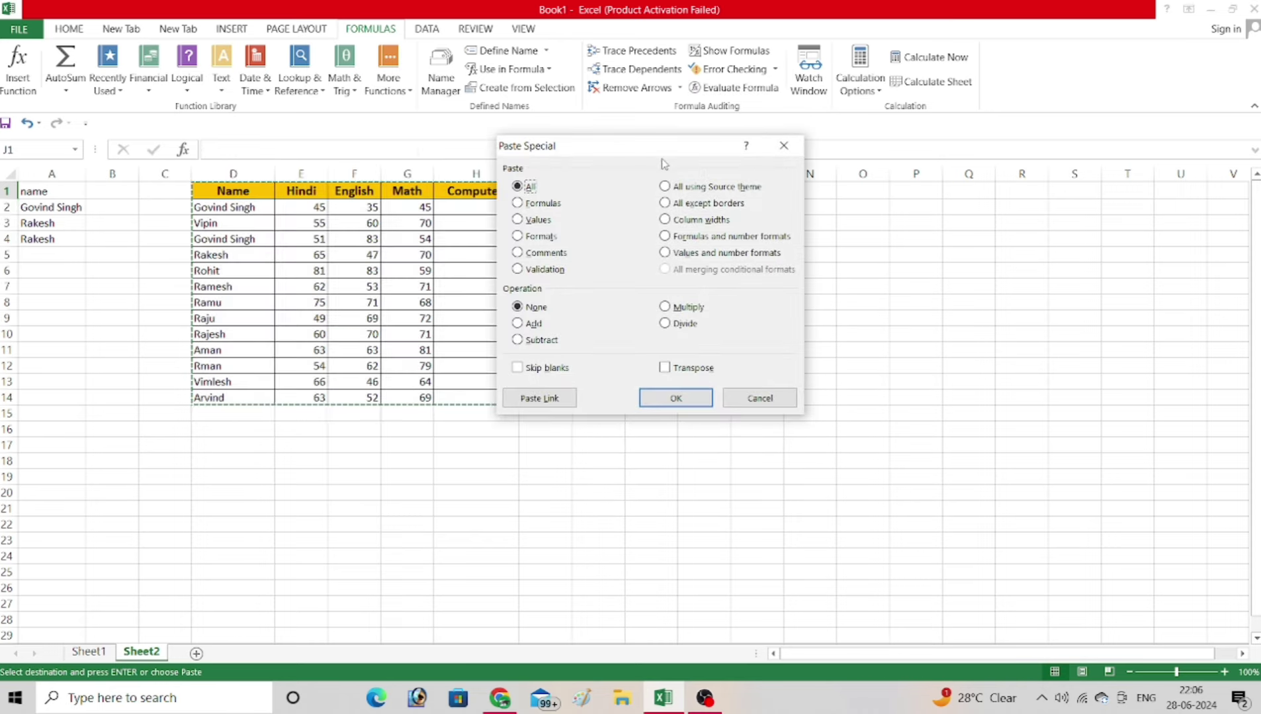
left_click(793, 332)
left_click(800, 363)
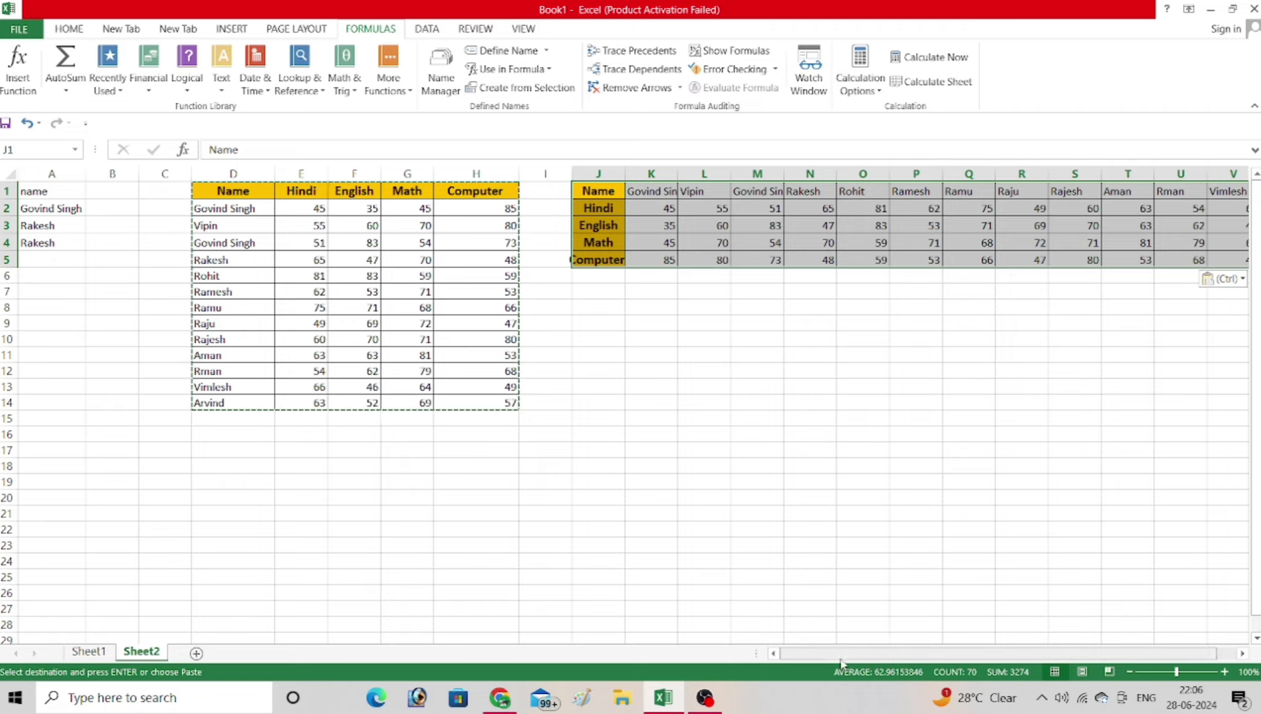
left_click_drag(921, 653, 941, 655)
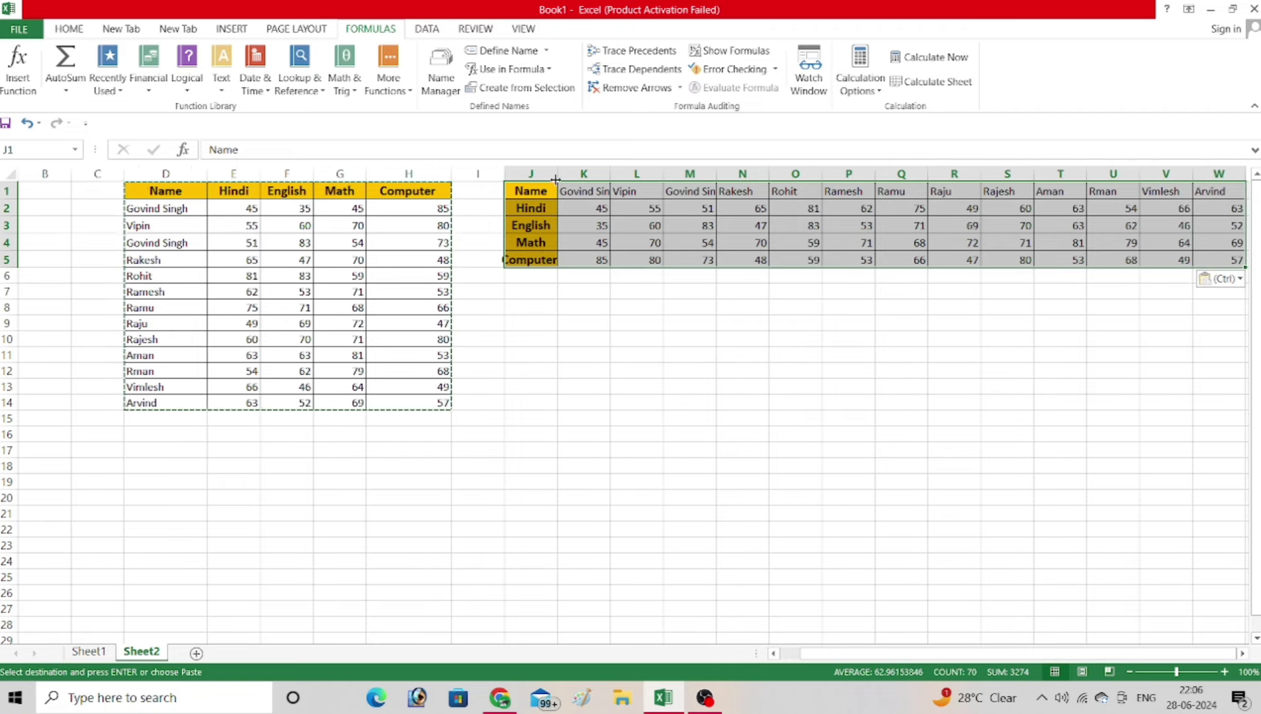
left_click_drag(559, 174, 570, 175)
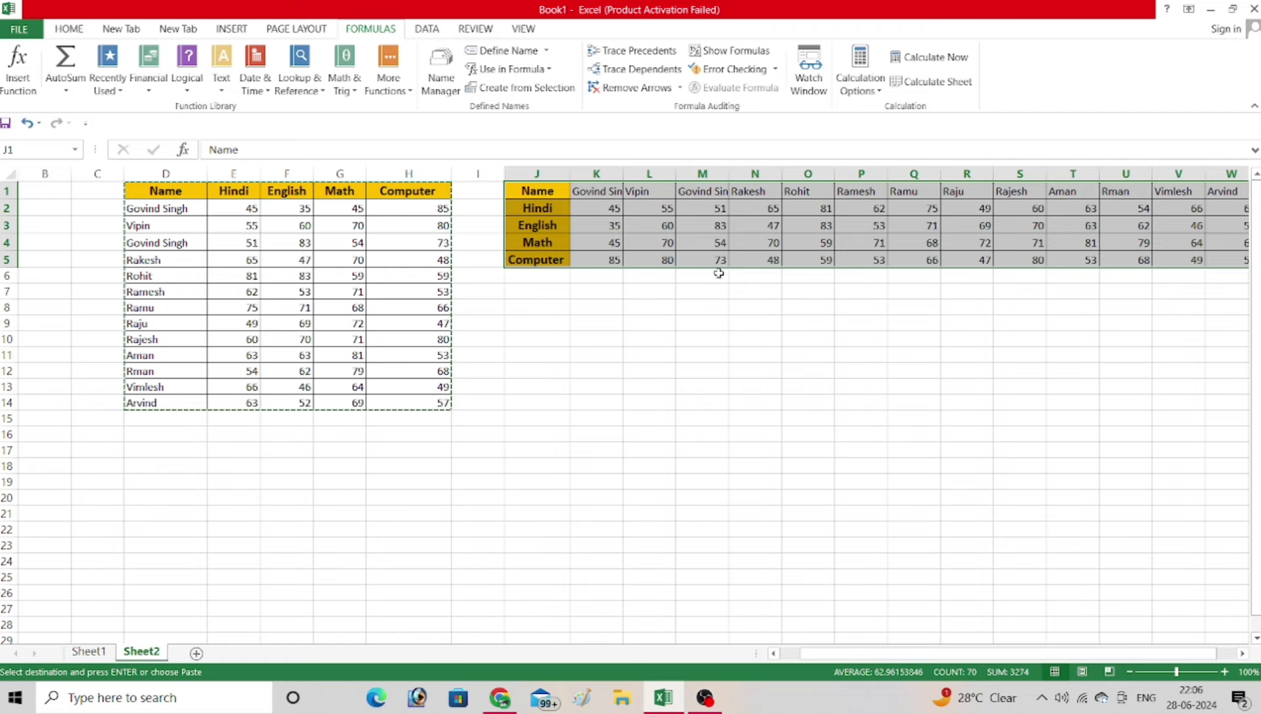
left_click_drag(926, 654, 946, 654)
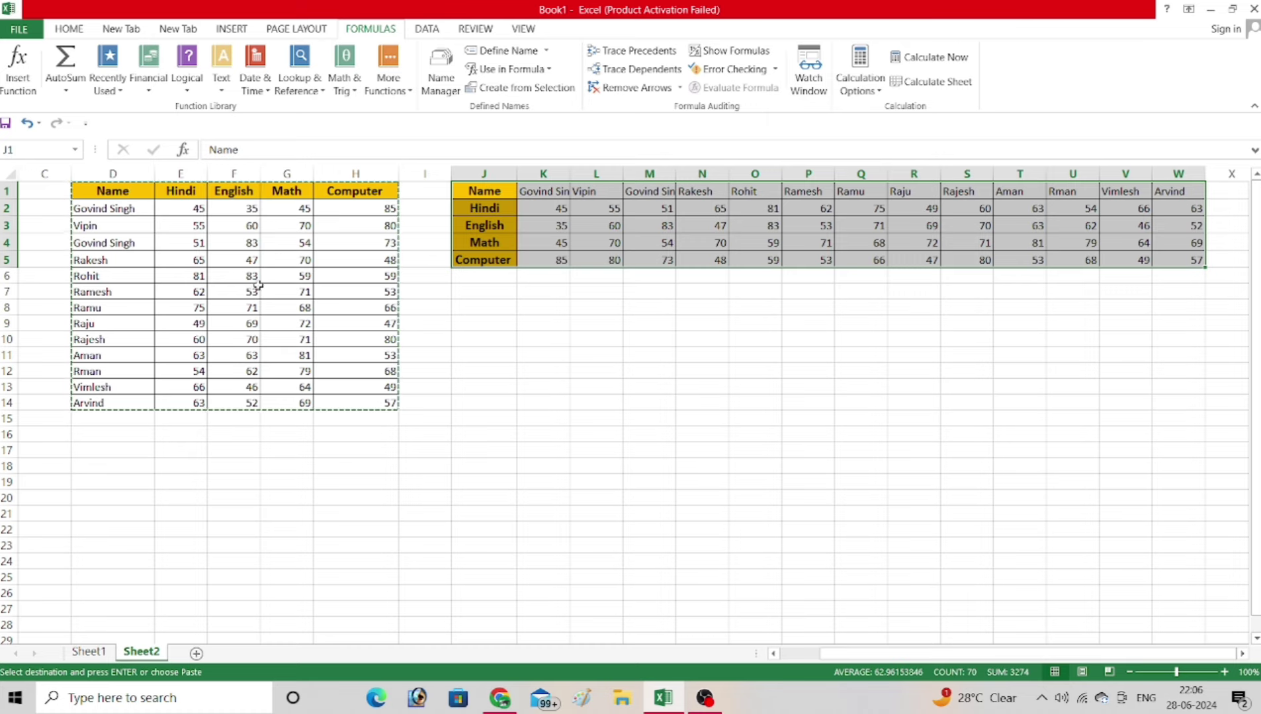
- Select the transposed table J1:W5 and AutoFit its column widths with Alt+O, C, A
left_click(553, 194)
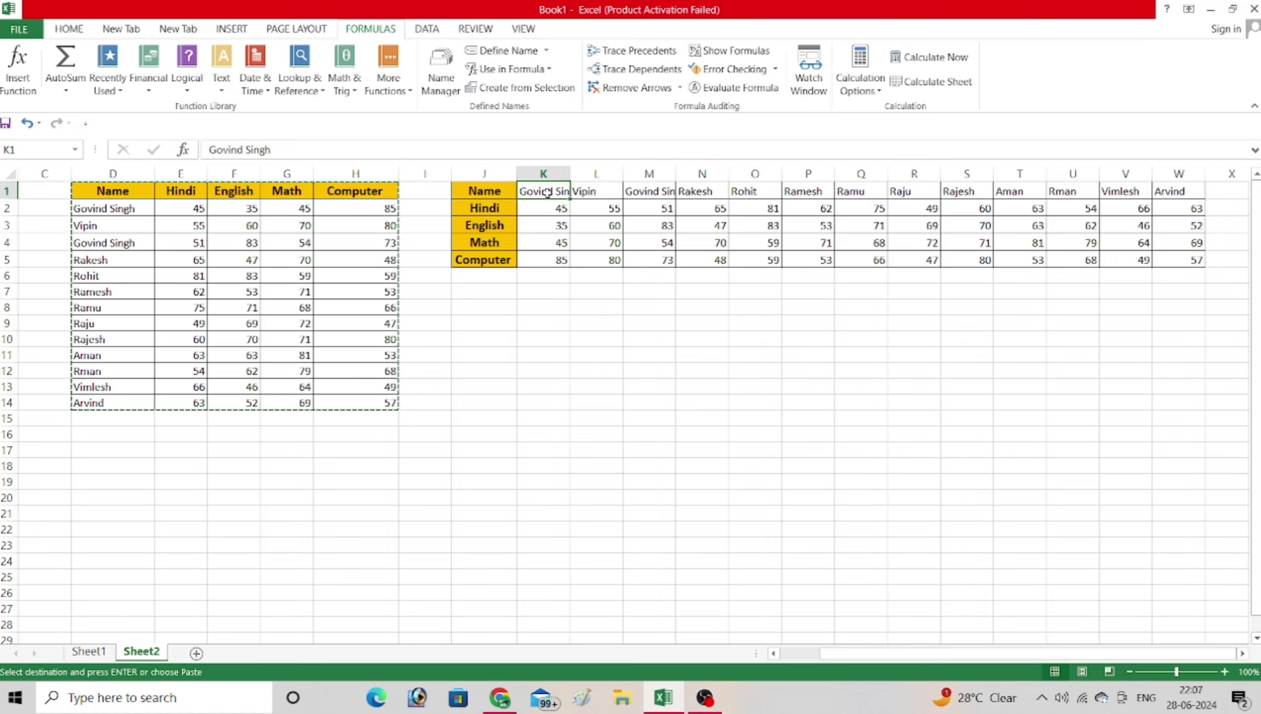
left_click(599, 193)
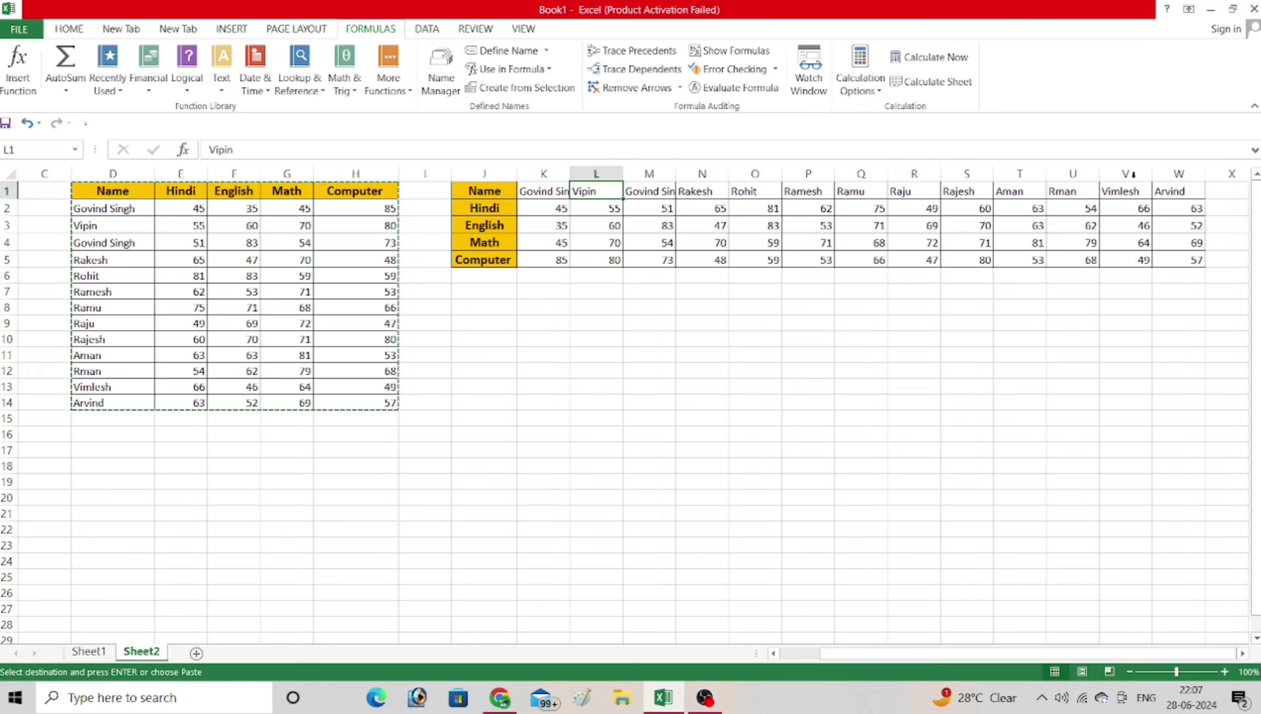
left_click_drag(1181, 192, 454, 259)
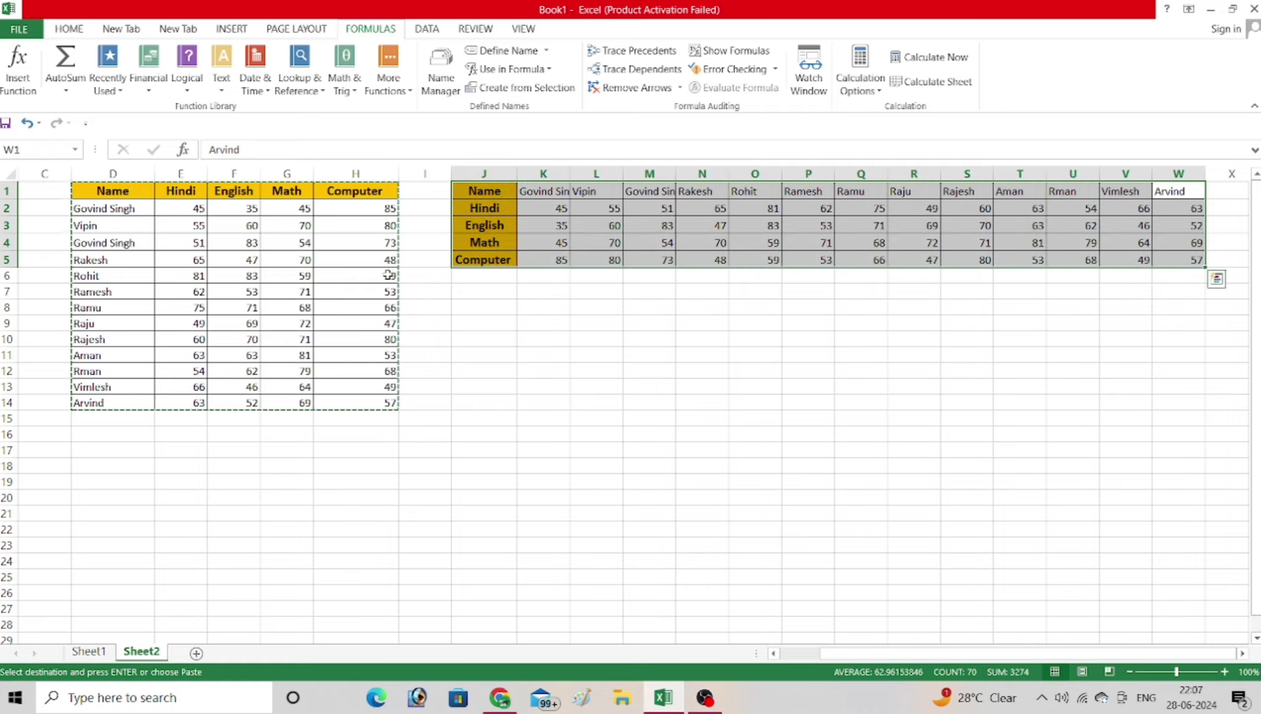
key("alt+o")
key("a")
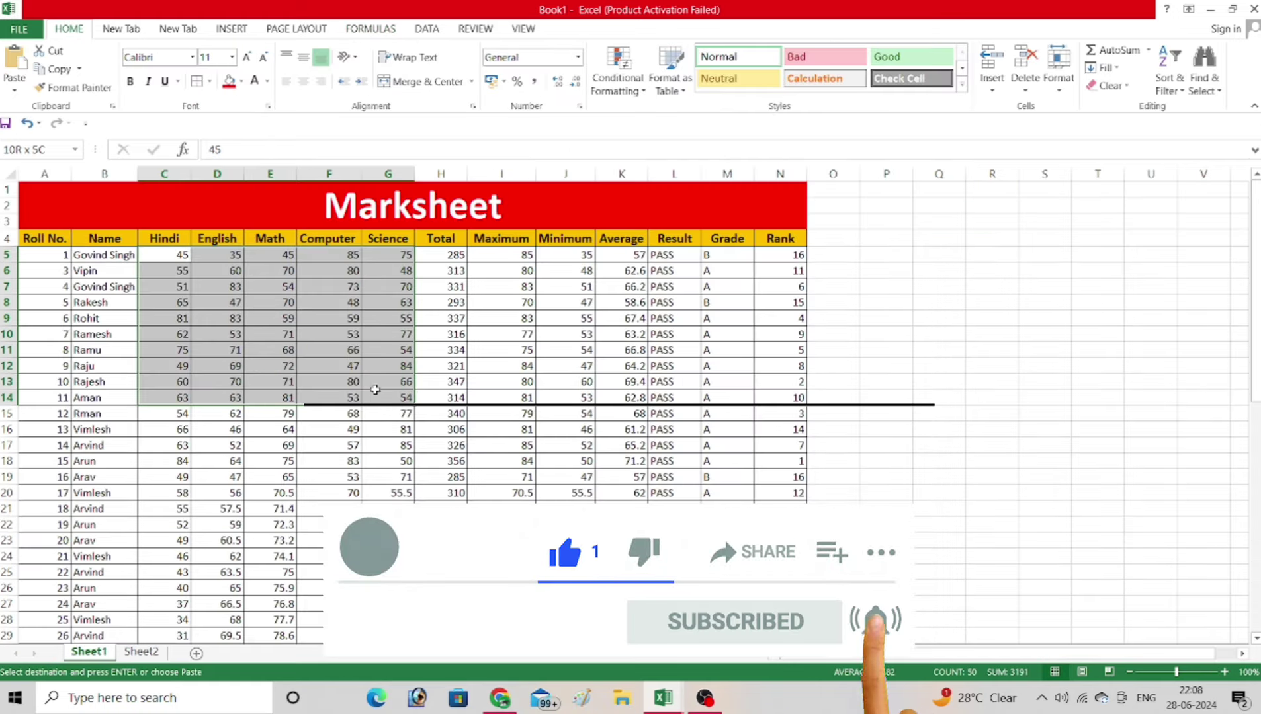
- Show the marks as Currency, change C5 and C6 to 4, then revert to General
left_click_drag(375, 390, 375, 391)
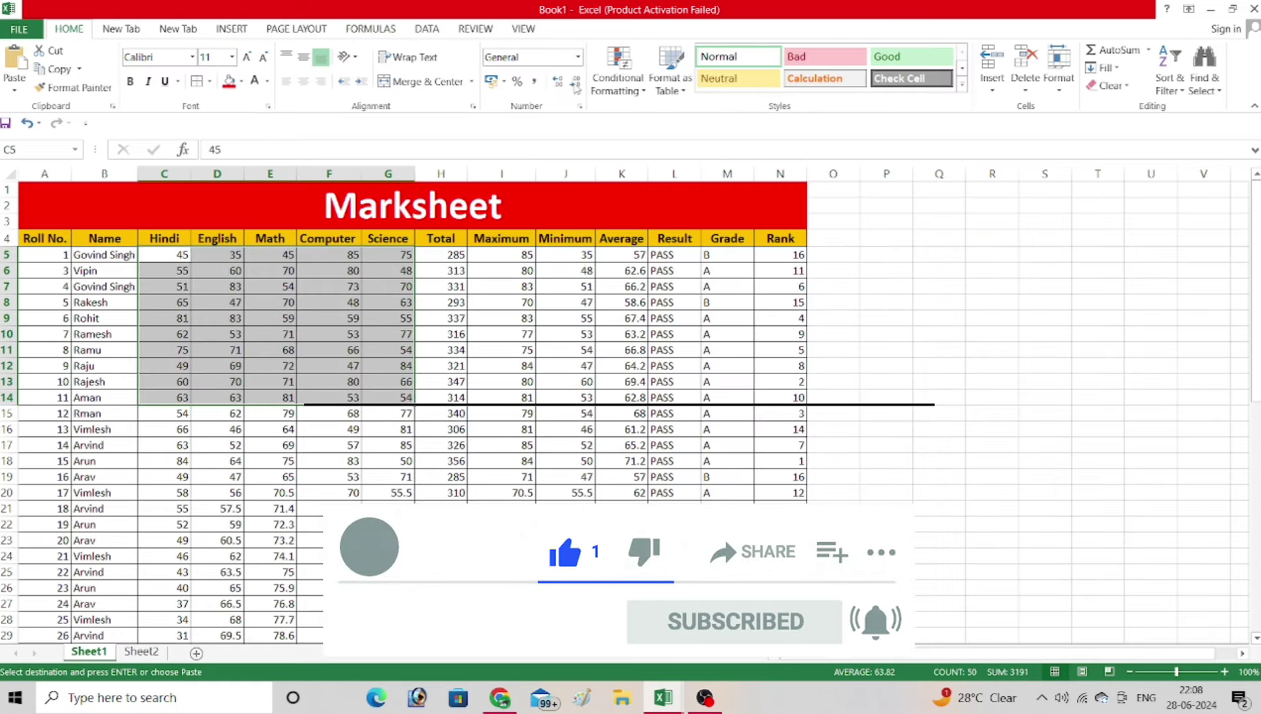
left_click(578, 57)
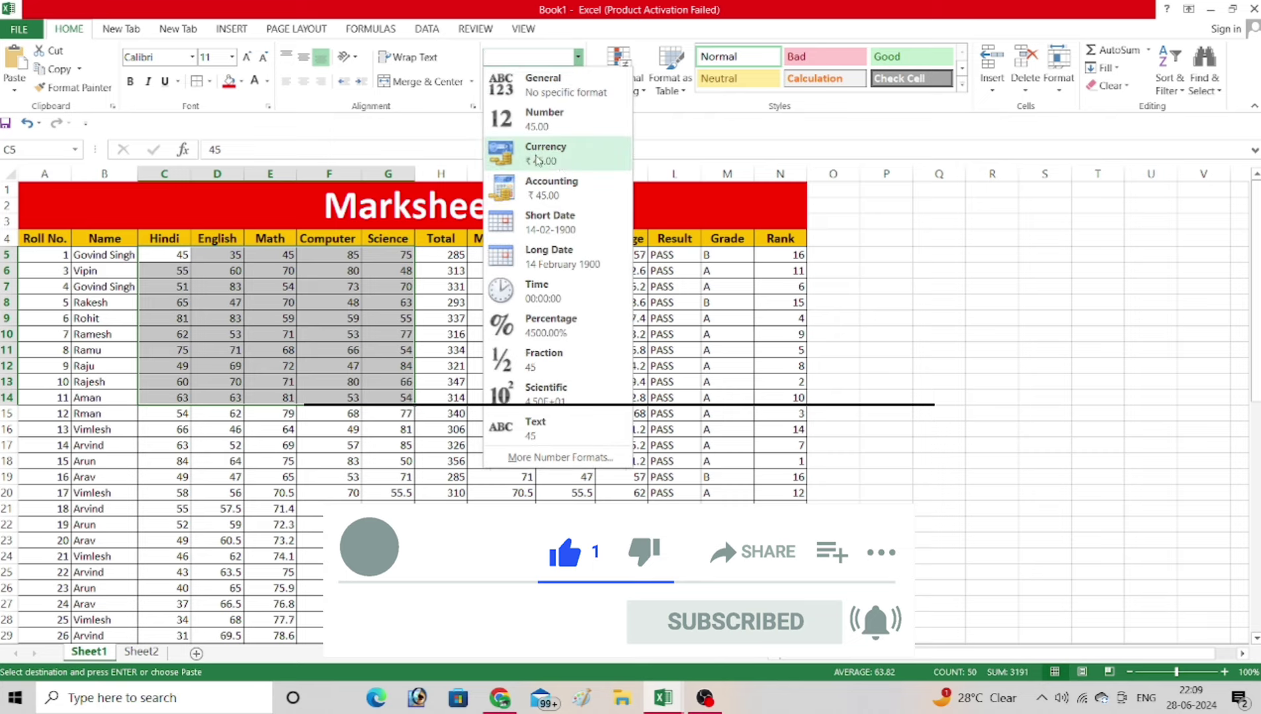
left_click(547, 159)
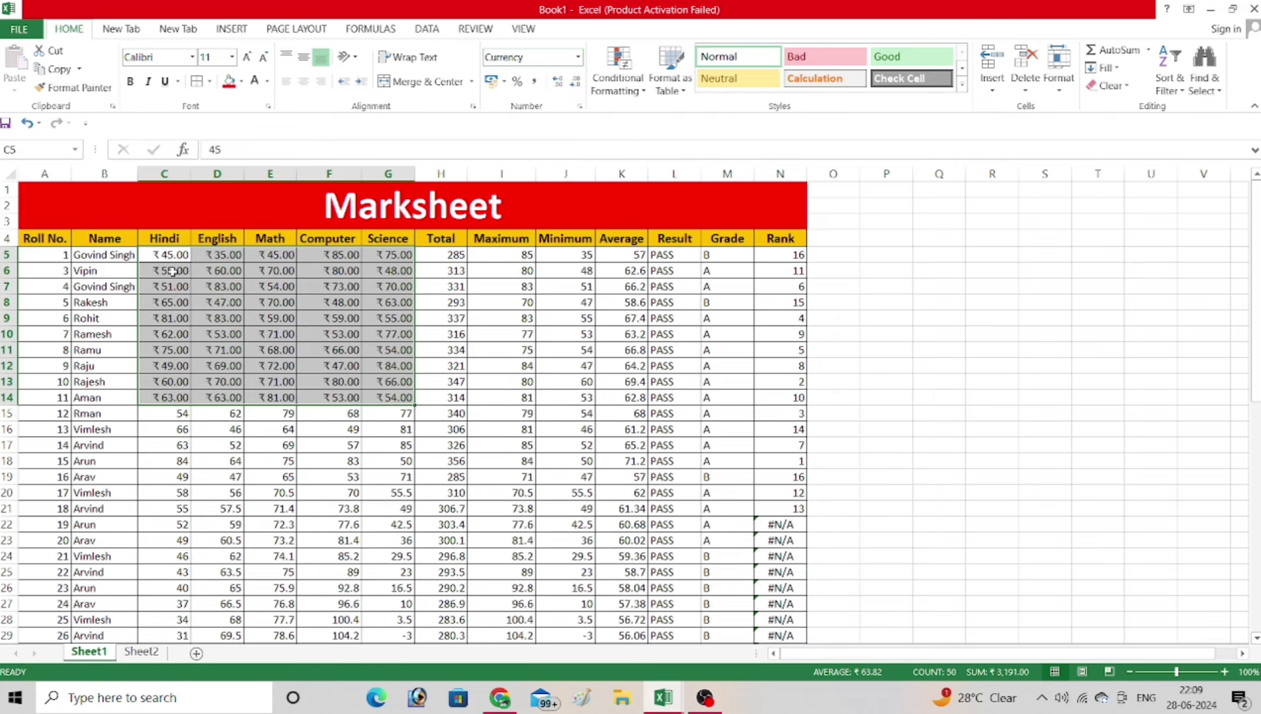
type("4")
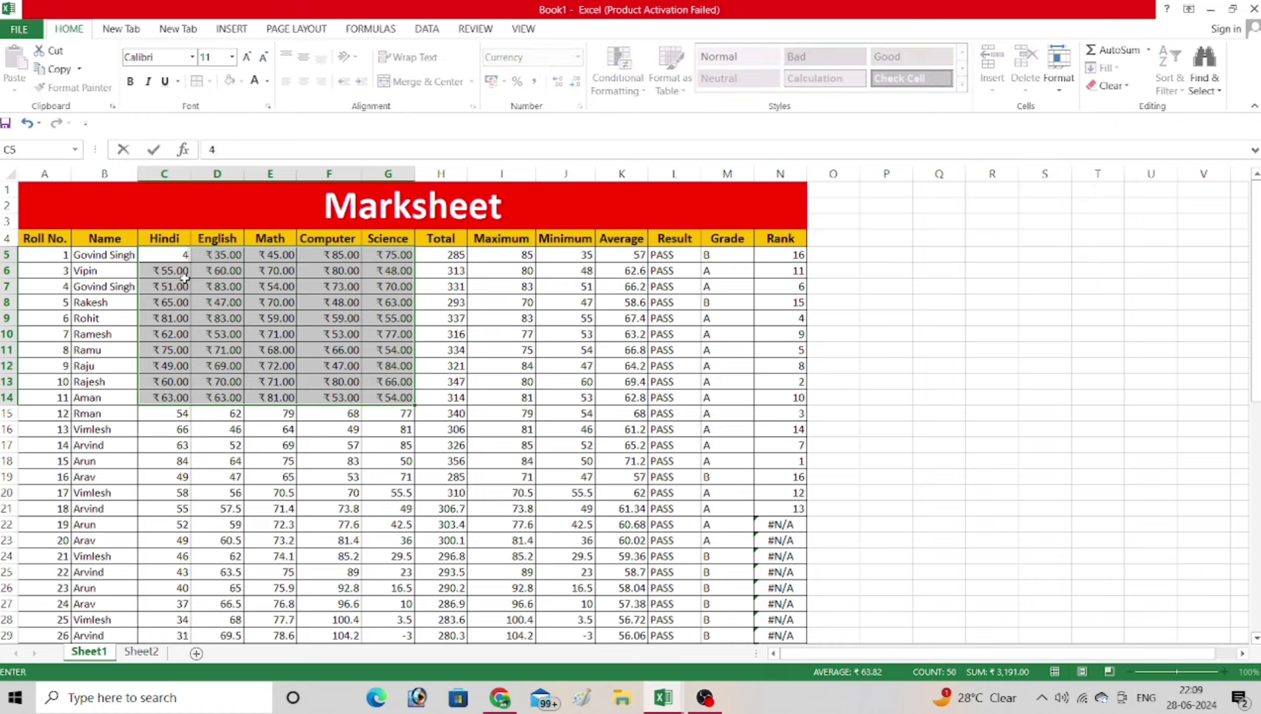
key("Return")
type("4")
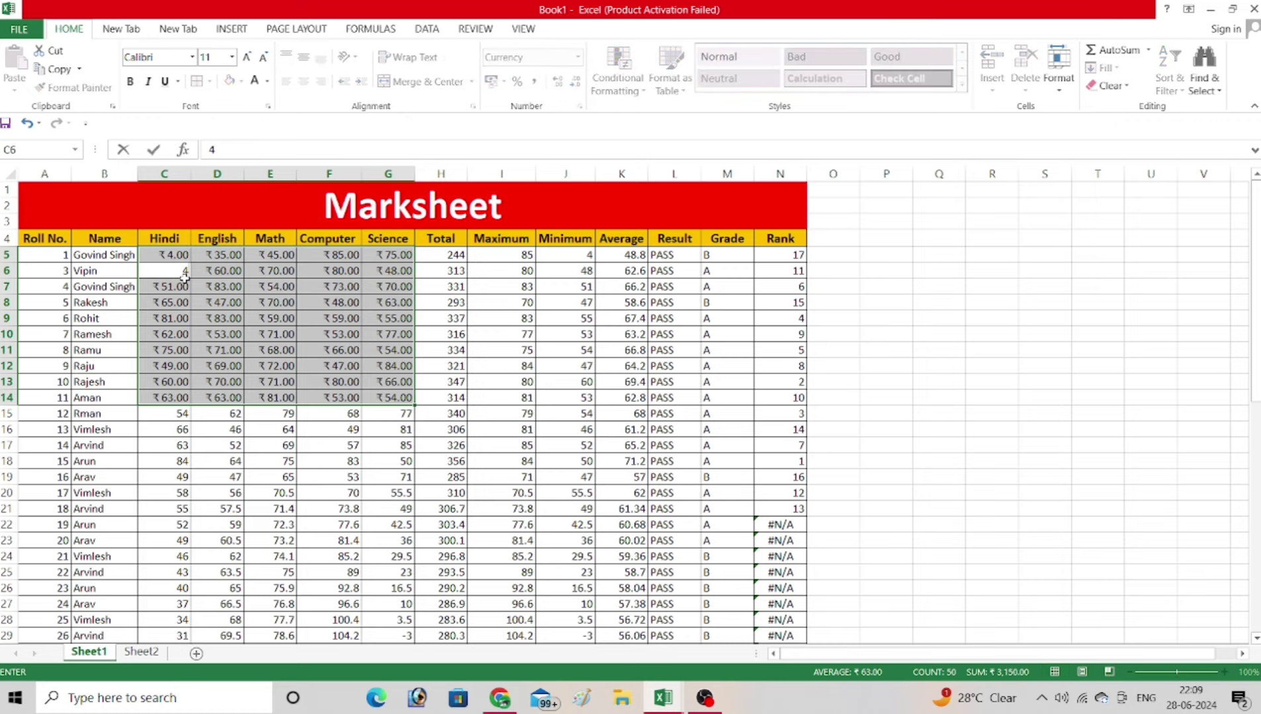
key("Return")
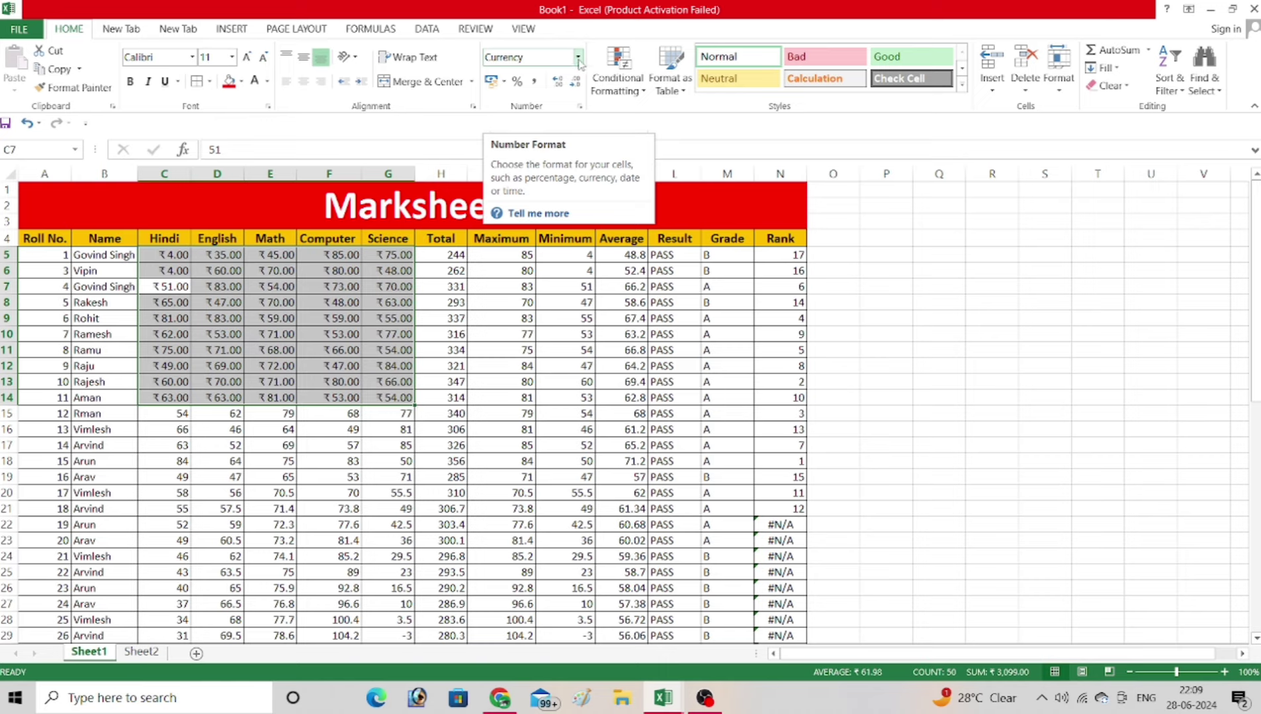
left_click(579, 58)
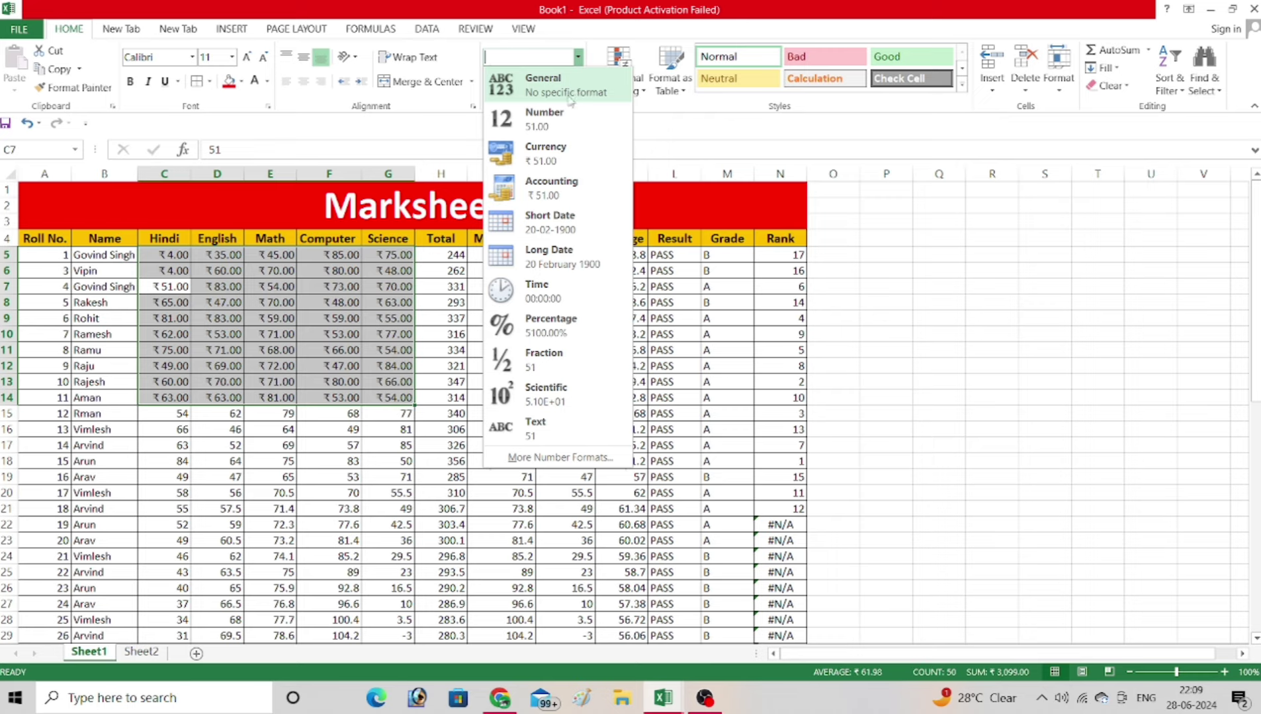
left_click(567, 92)
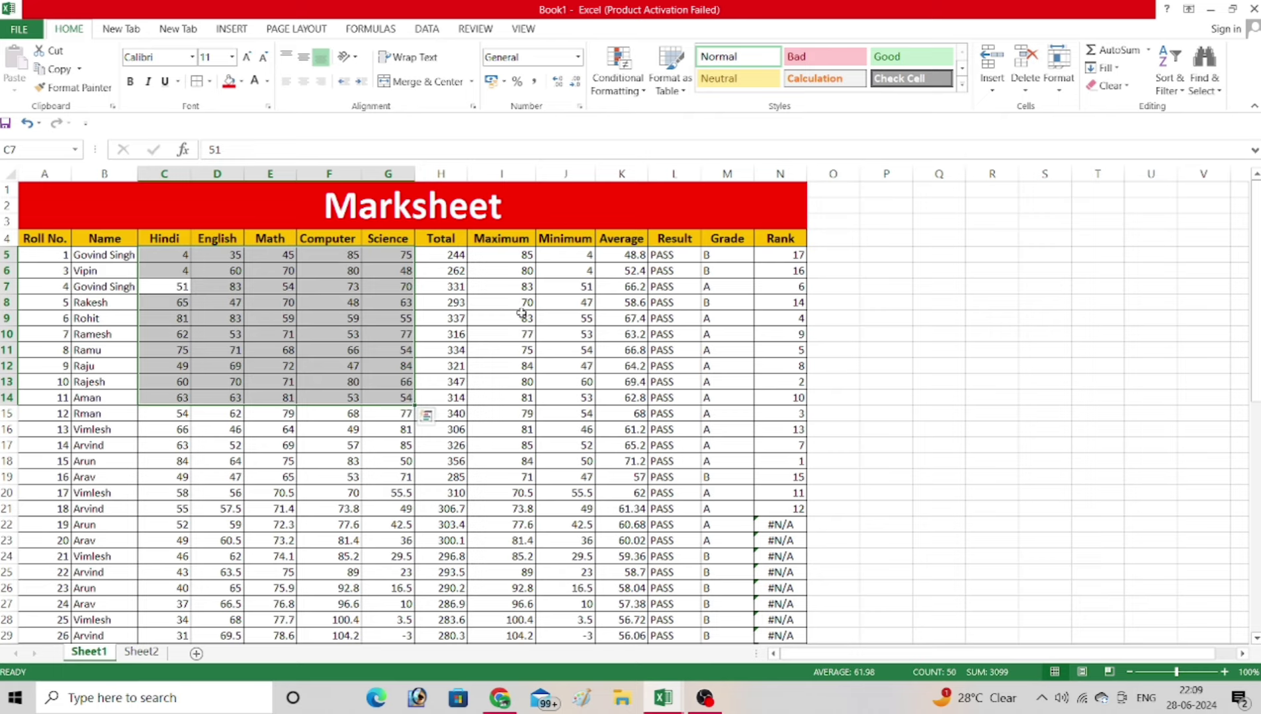
- Try Short Date and Percentage formats on C5:G18, returning to General each time
left_click_drag(851, 190, 838, 325)
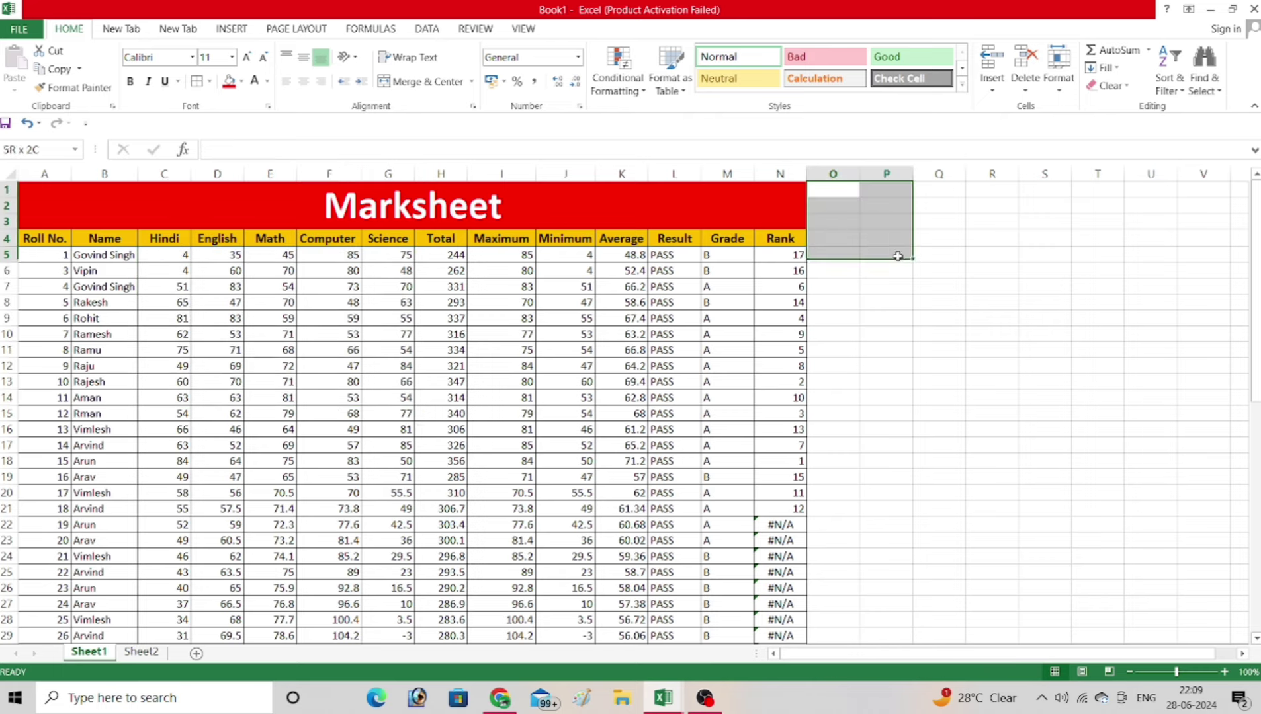
left_click_drag(164, 255, 376, 462)
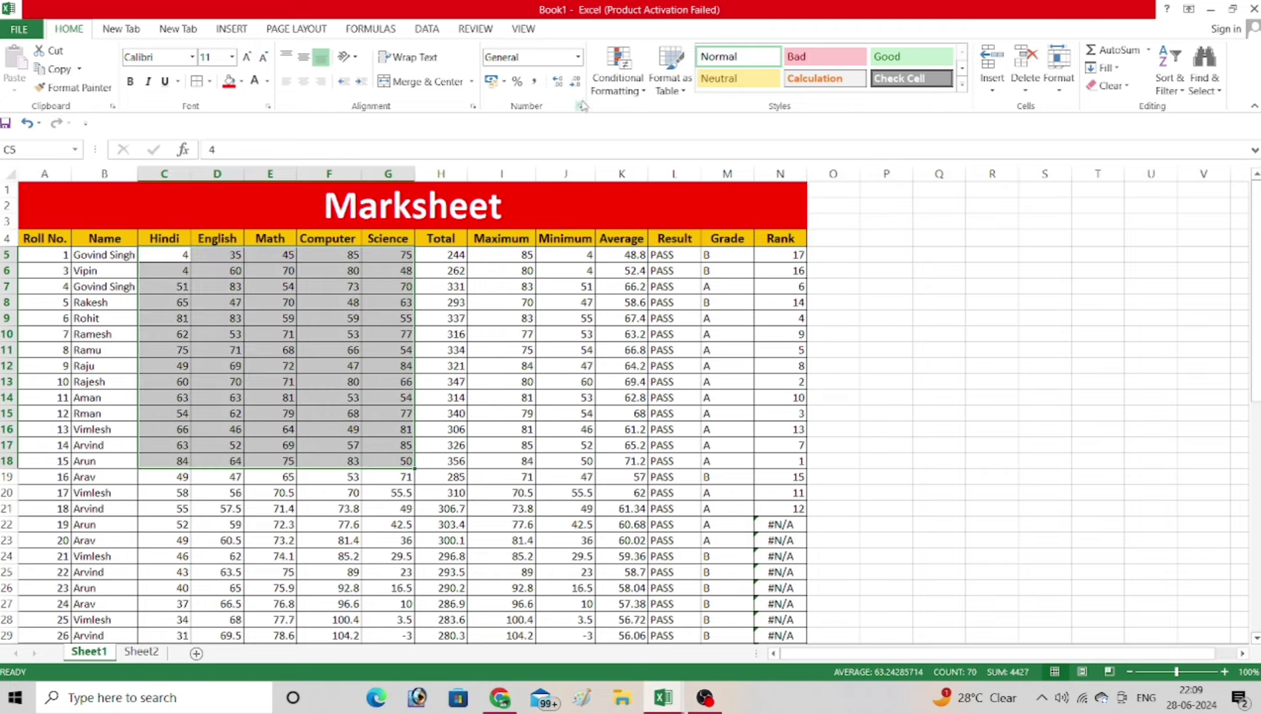
left_click(577, 57)
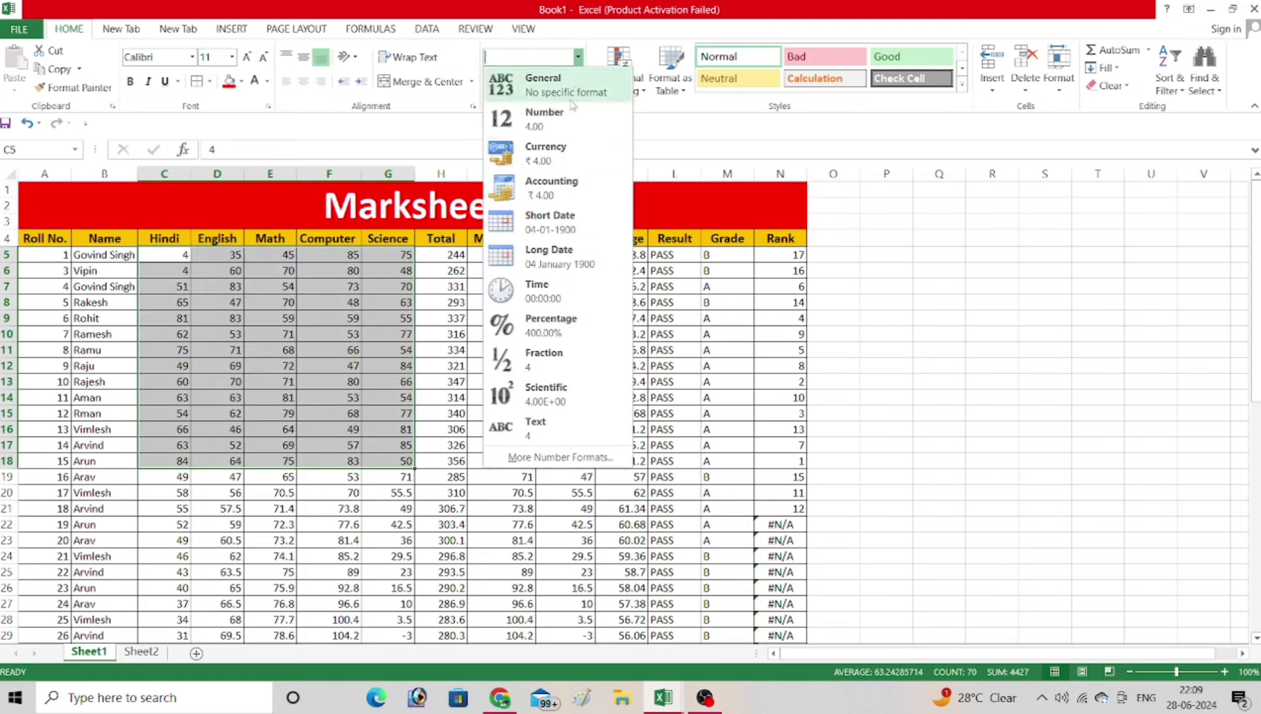
left_click(556, 222)
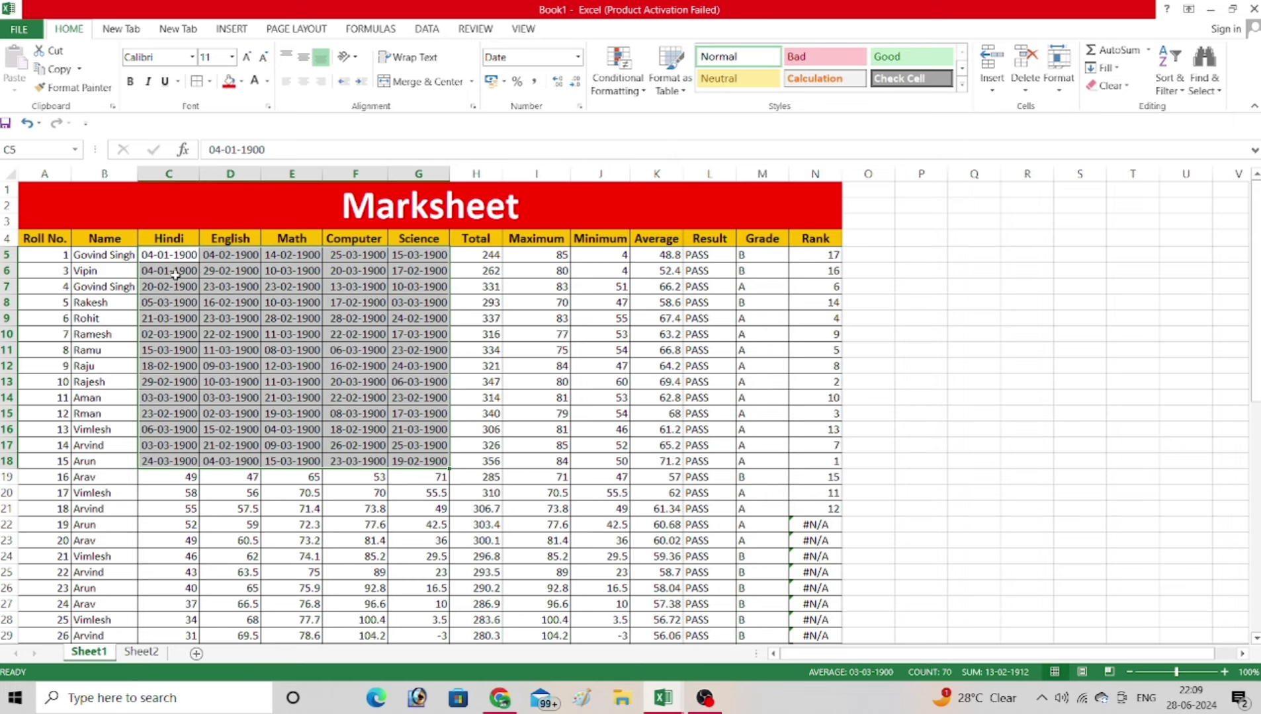
left_click(578, 57)
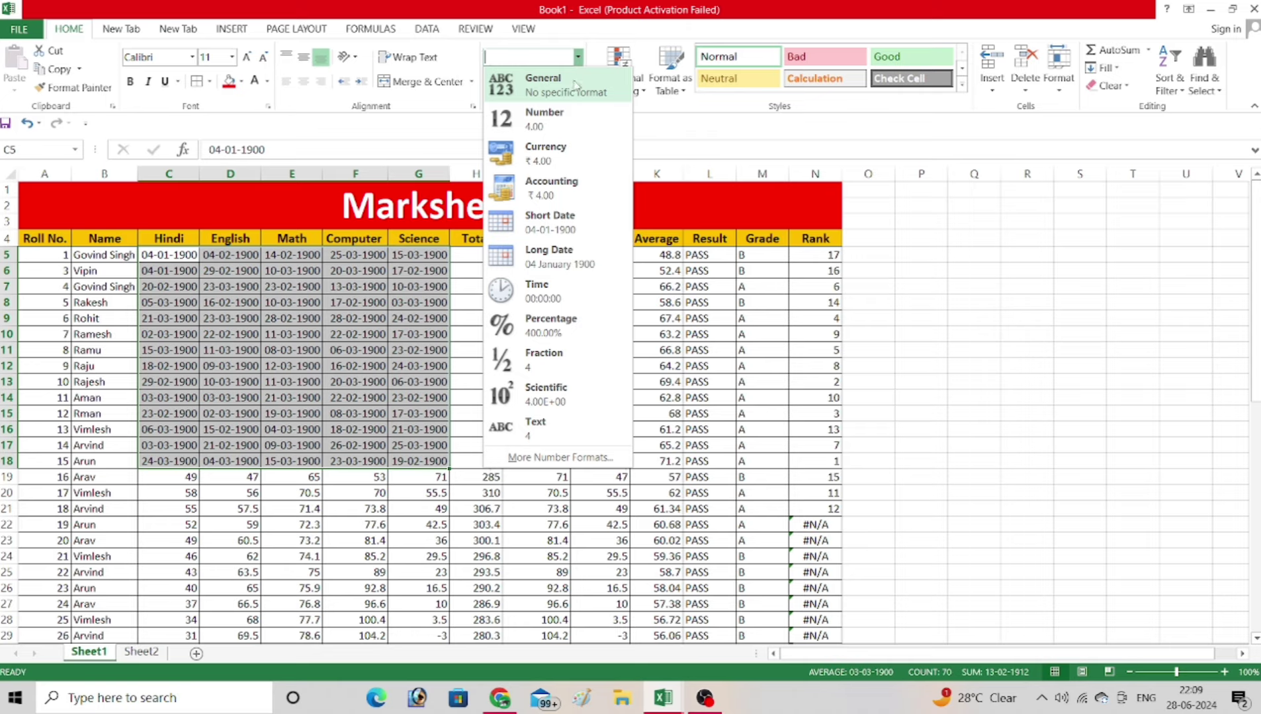
left_click(575, 84)
left_click(579, 58)
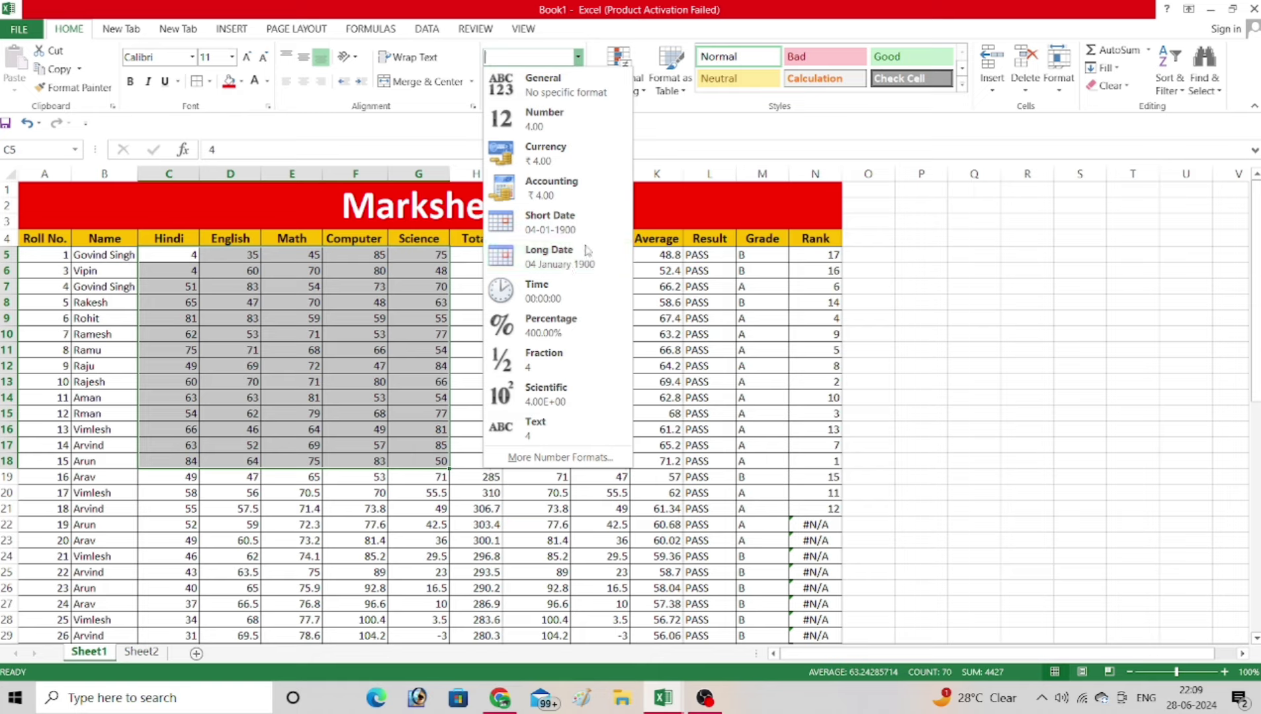
left_click(523, 334)
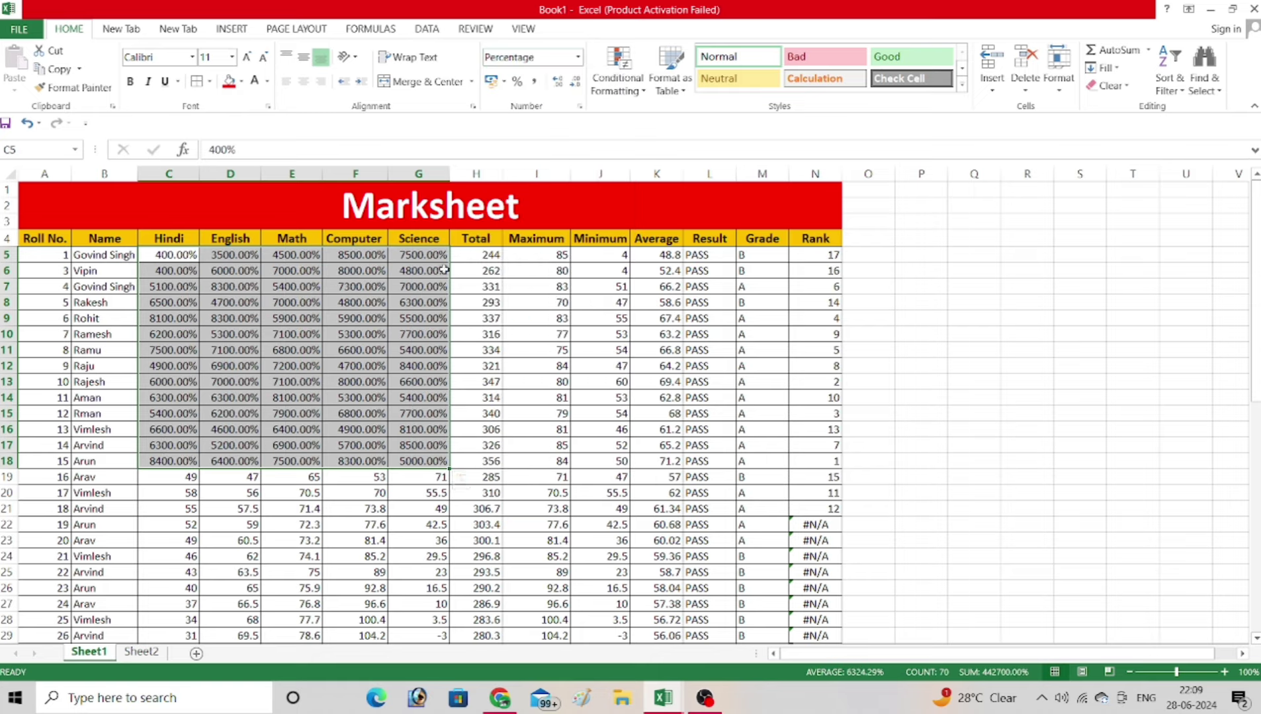
left_click(578, 57)
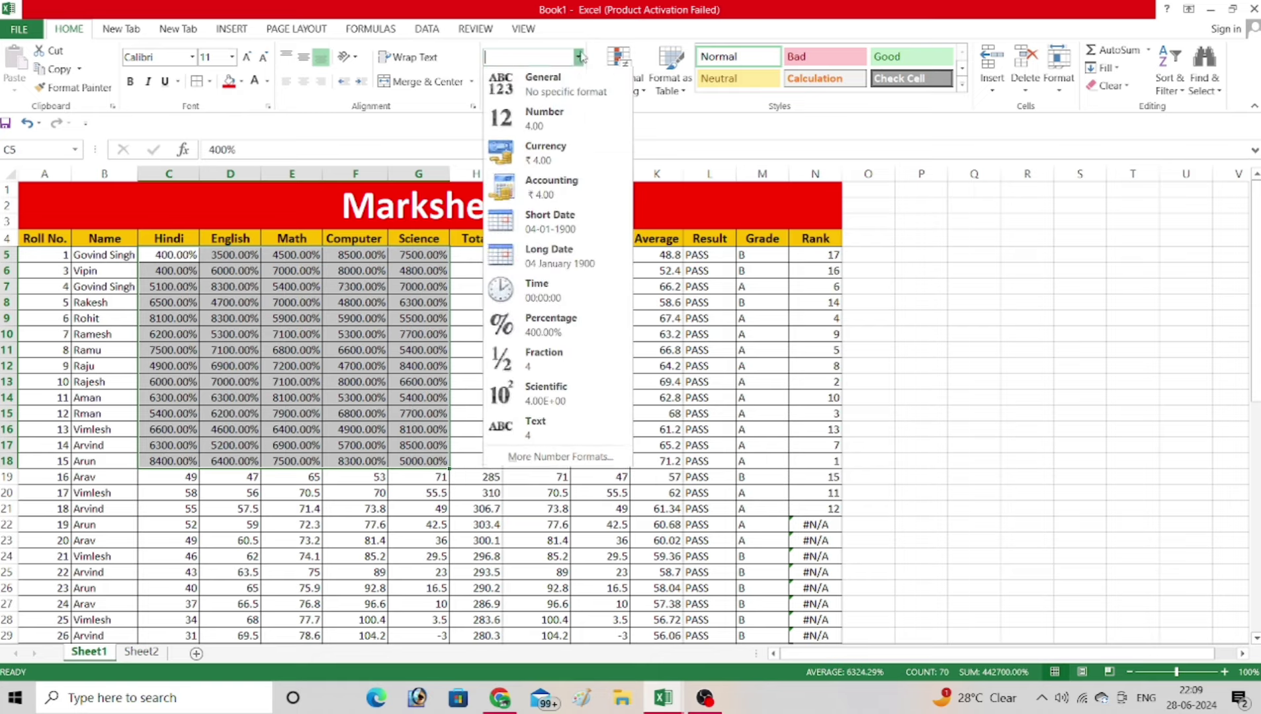
left_click(556, 86)
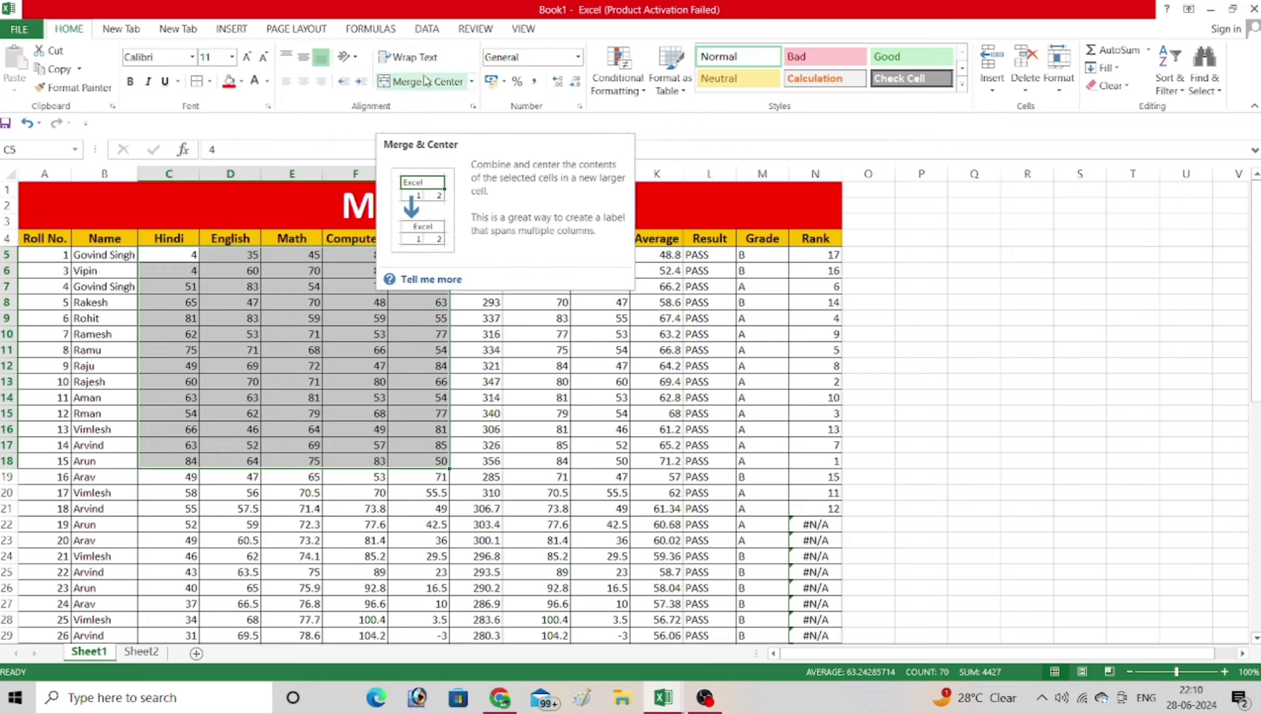
left_click(910, 277)
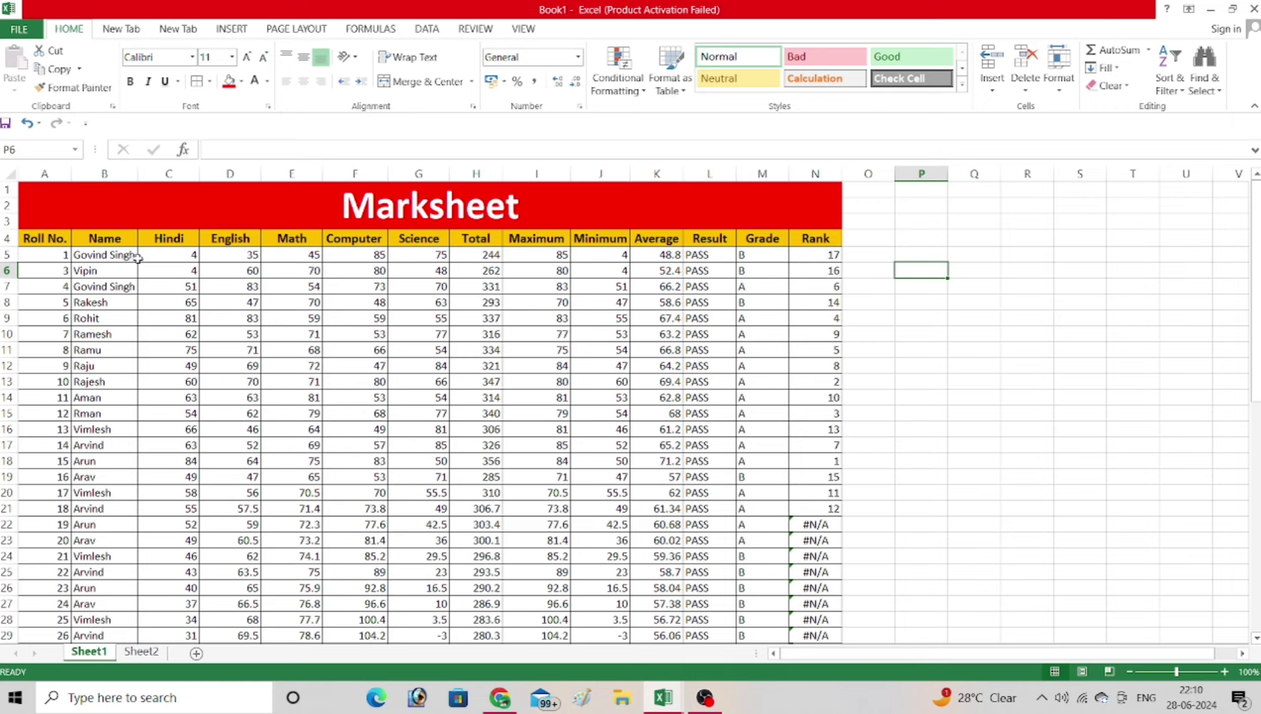
- Break the A4 header into 'Roll' and 'No.' on two lines, then select header row 4
left_click(28, 238)
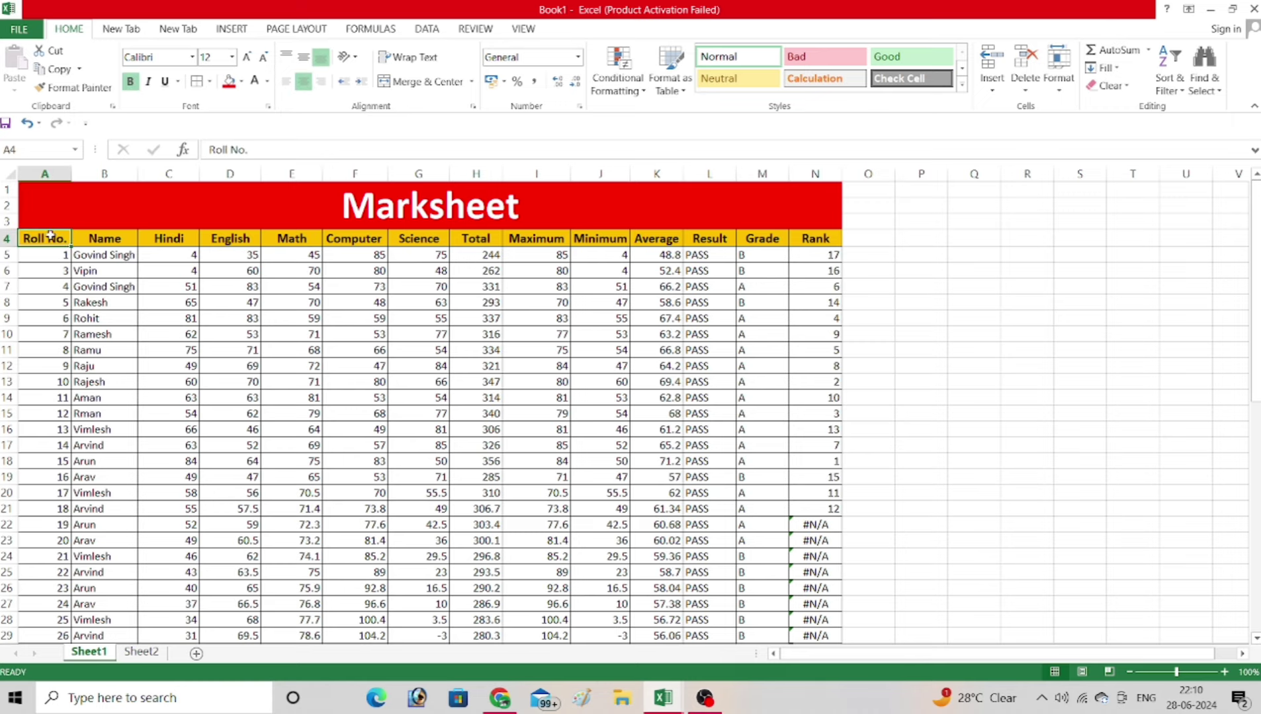
double_click(49, 235)
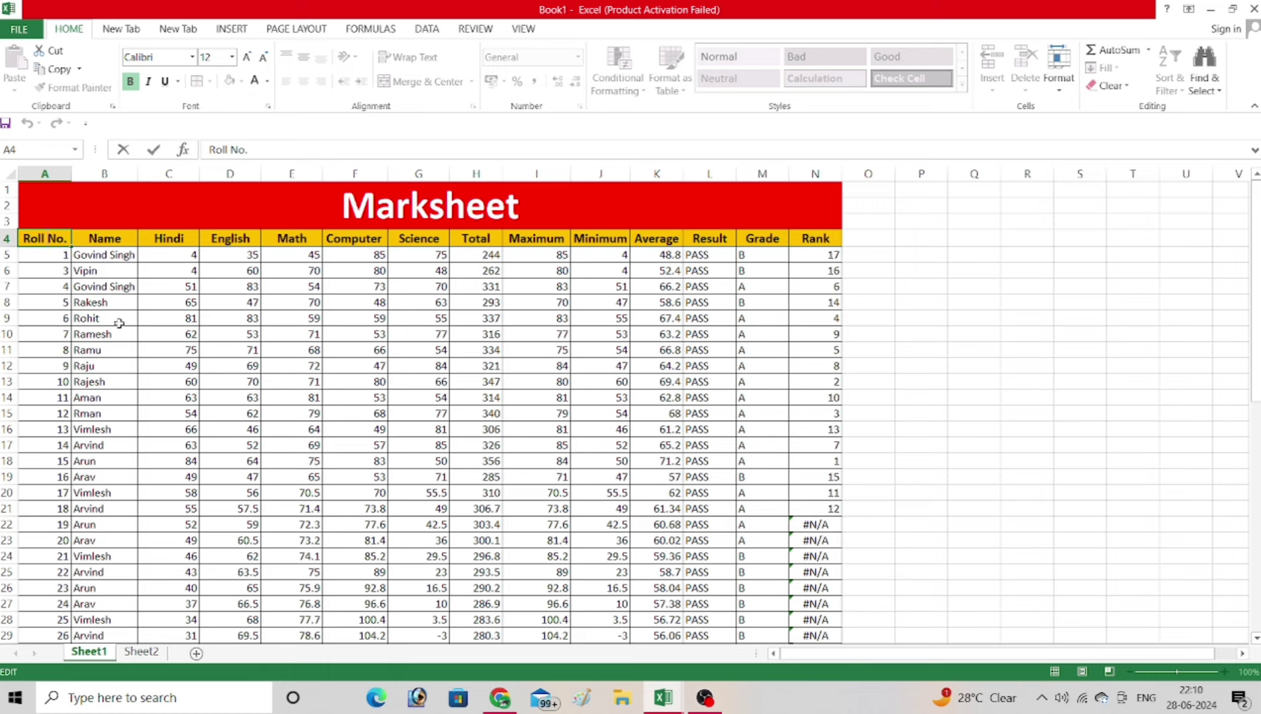
left_click(46, 303)
double_click(49, 238)
key("alt+Return")
left_click(63, 286)
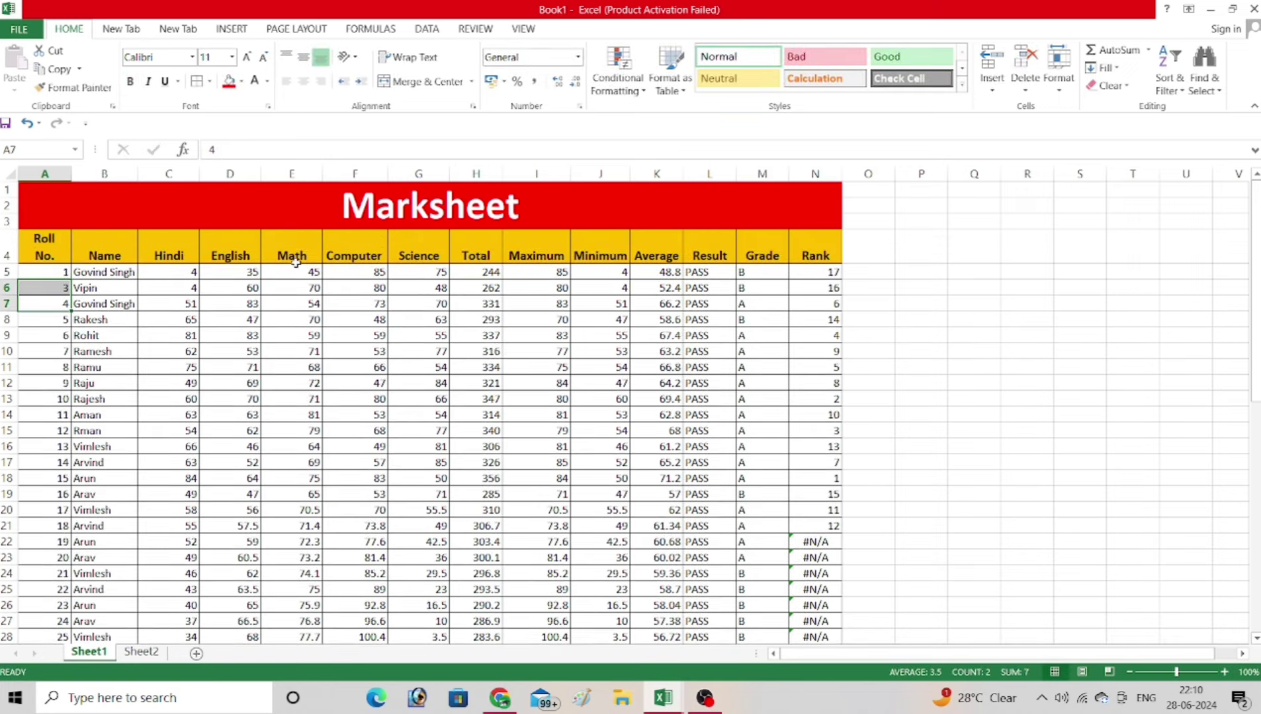
left_click(39, 246)
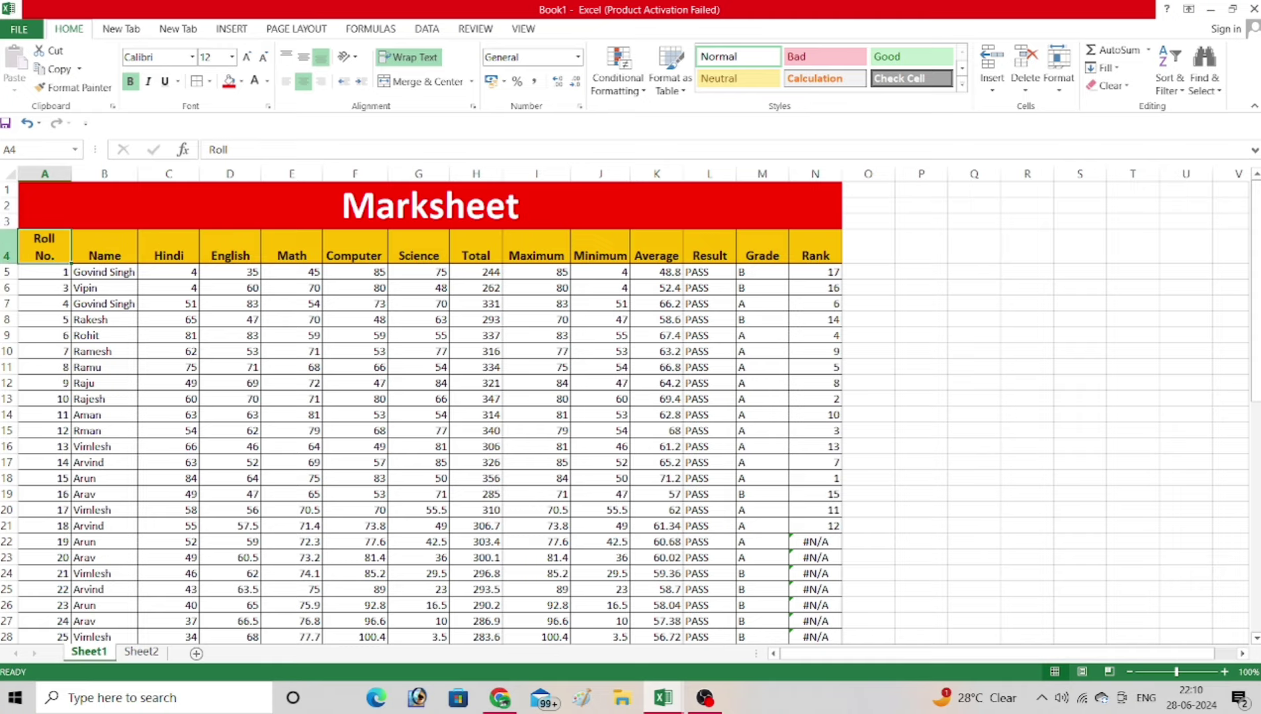
left_click(8, 248)
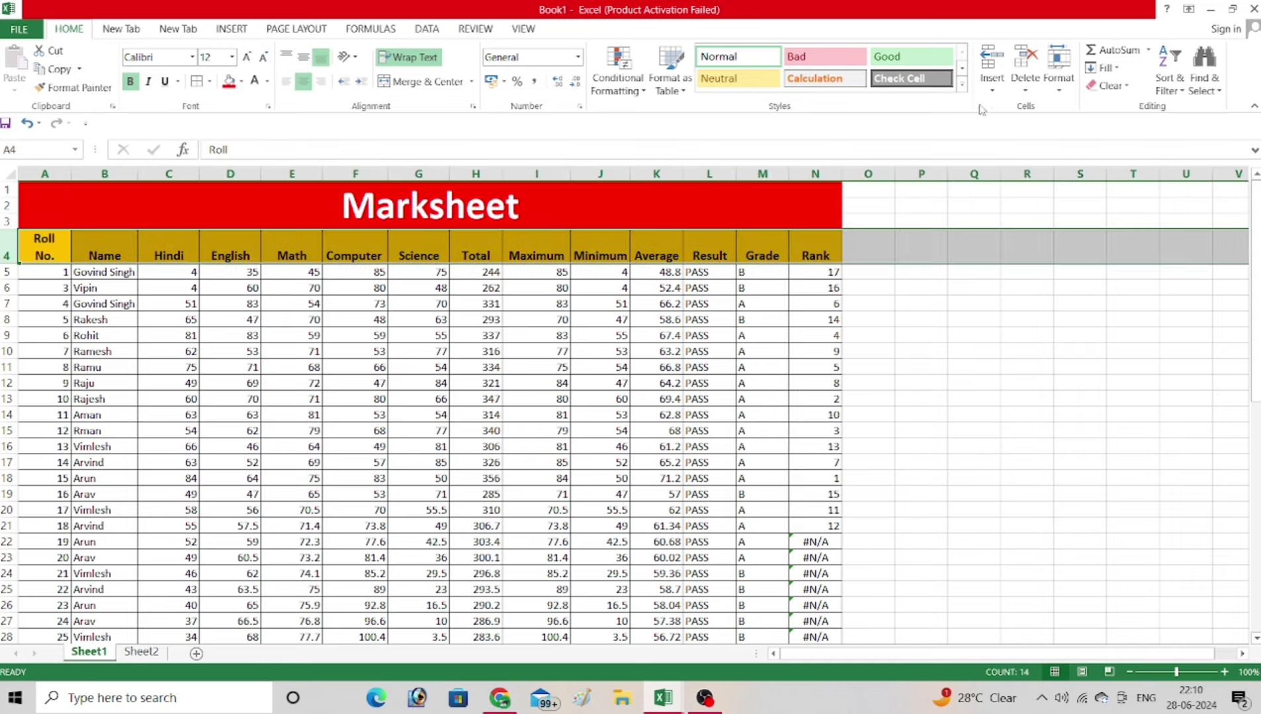
- Insert a blank row above the headers and merge Roll No. across A4:A5
left_click(992, 61)
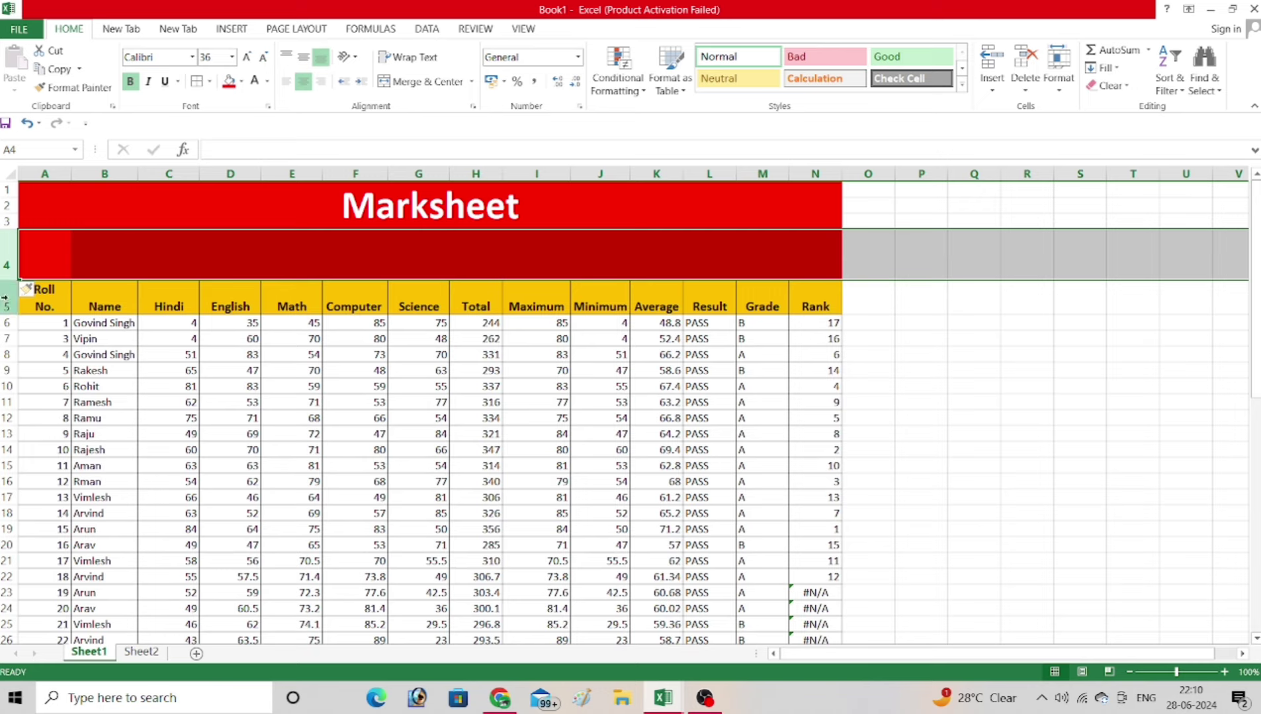
left_click(36, 266)
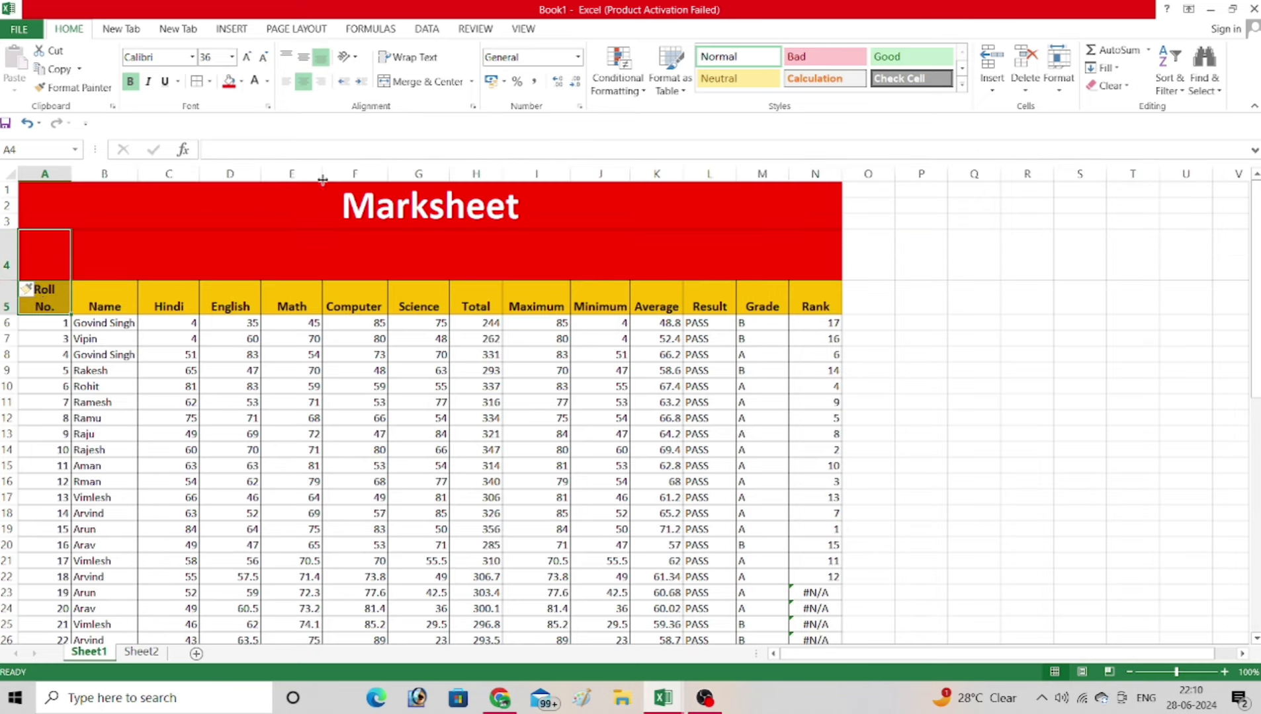
left_click(421, 82)
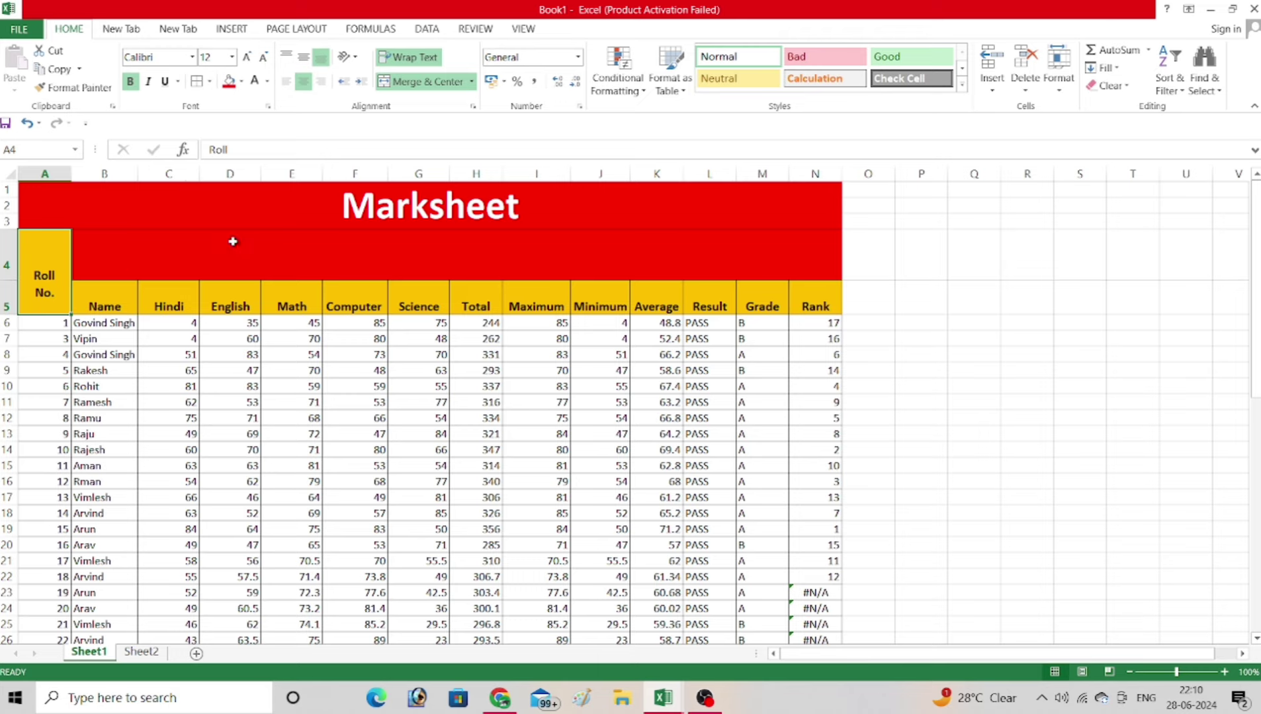
- Merge B4:G4 above the subject columns and enter the heading 'Subject'
left_click_drag(109, 257, 436, 260)
left_click(421, 81)
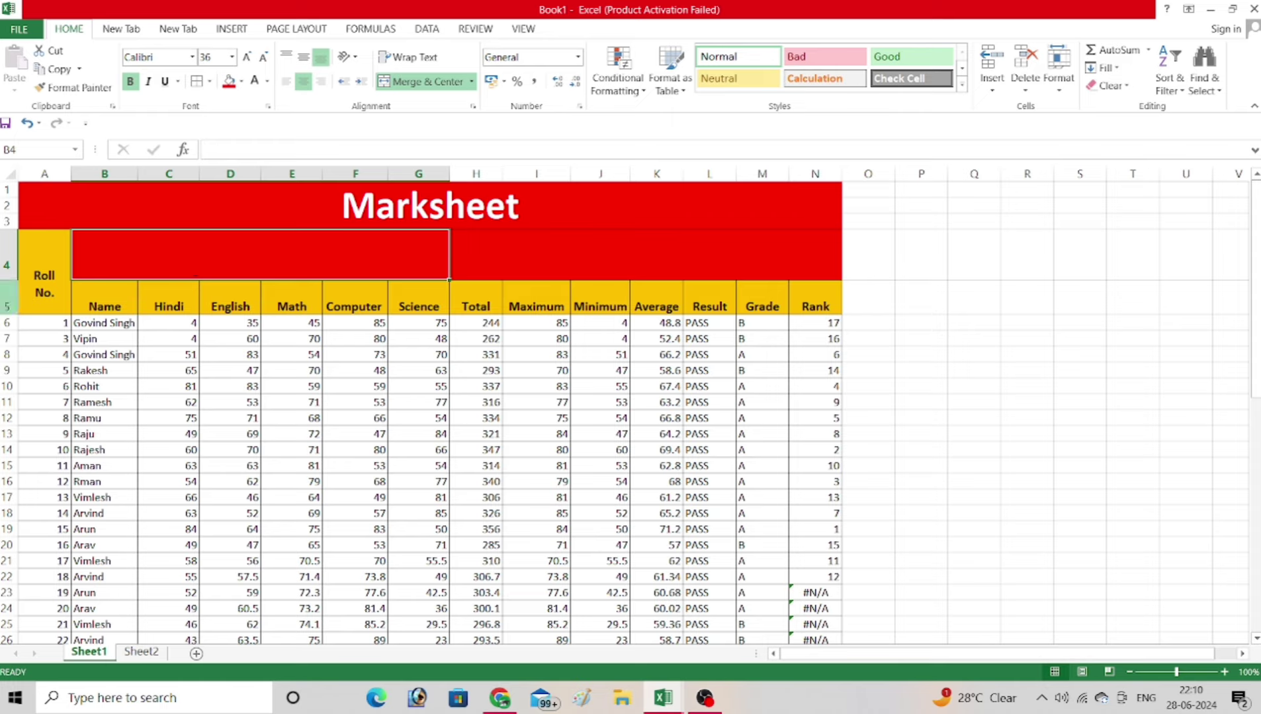
type("Sub")
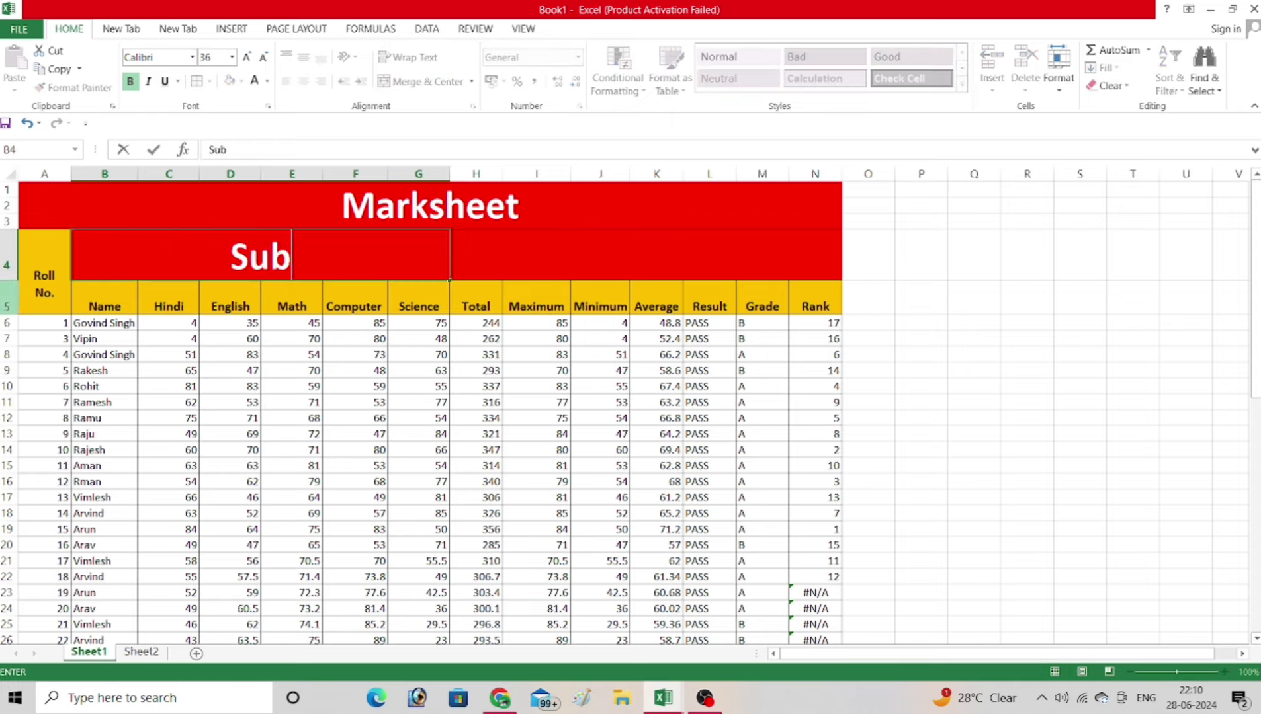
type("ject")
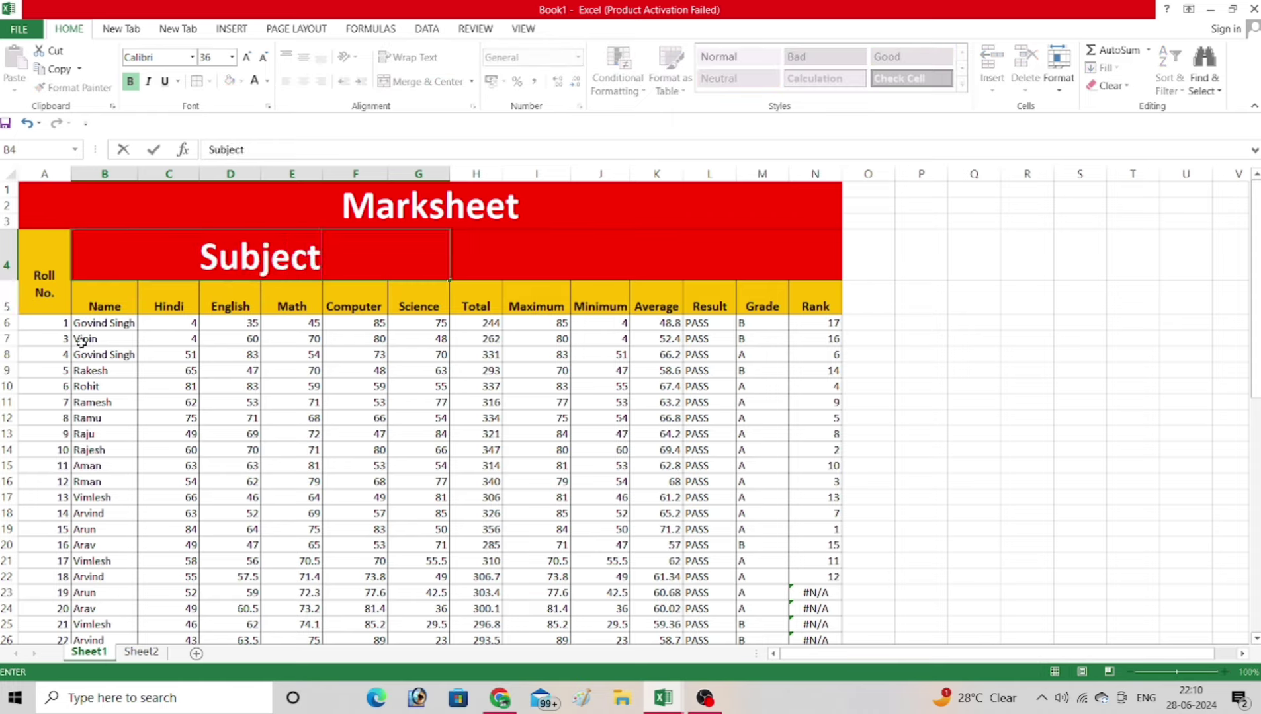
mouse_move(486, 247)
left_mouse_down()
mouse_move(601, 269)
mouse_move(709, 265)
left_mouse_up()
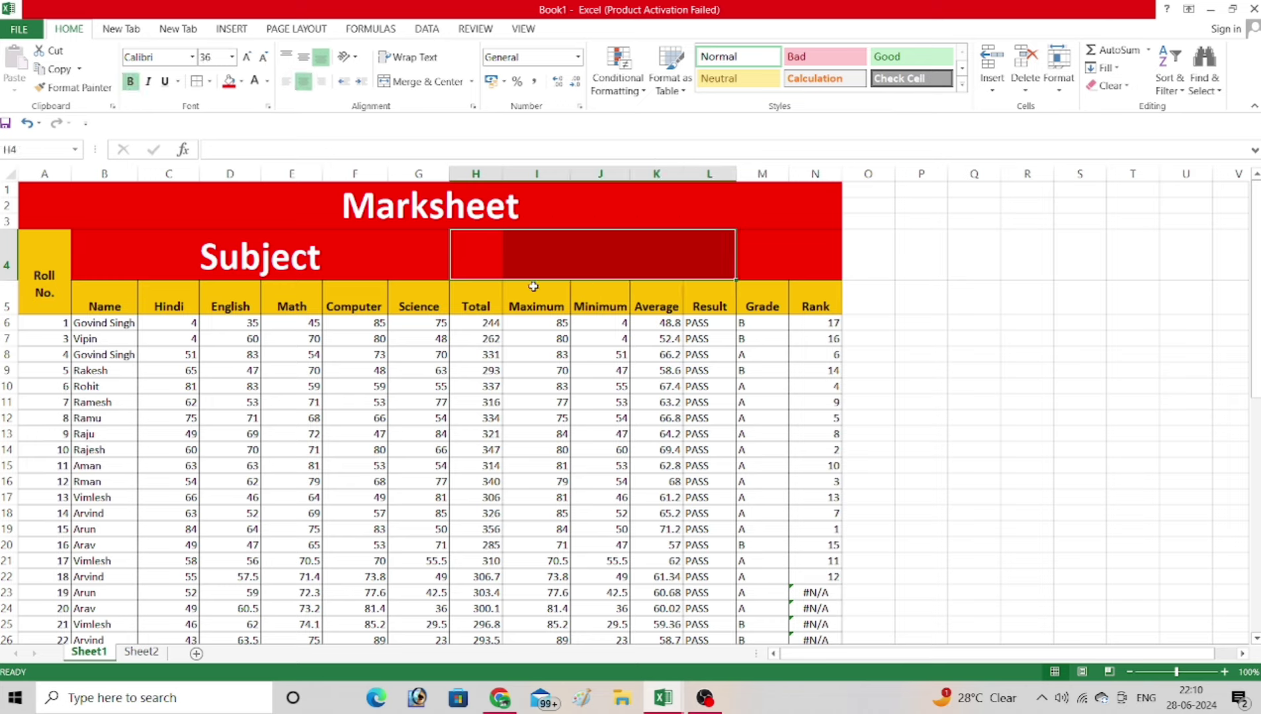
- Merge the Total, Maximum, Minimum and Average headings each across rows 4 and 5
left_click_drag(499, 253, 479, 305)
left_click(426, 81)
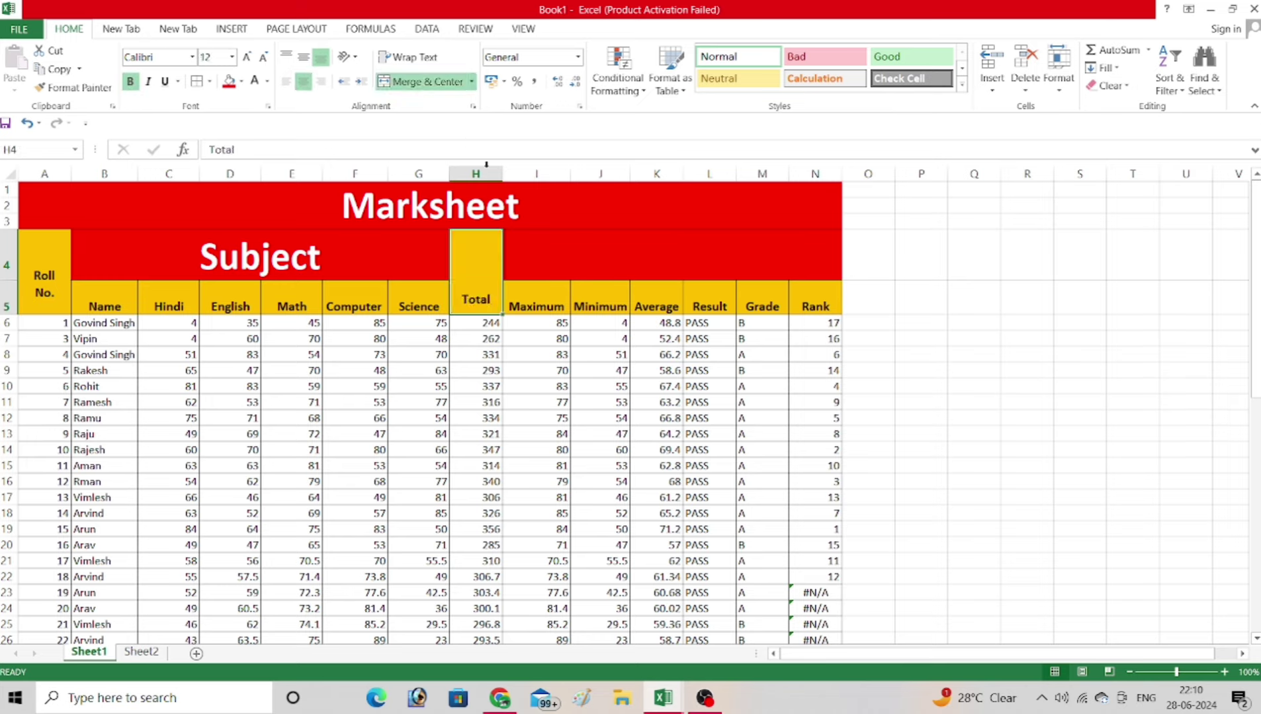
left_click_drag(556, 259, 553, 299)
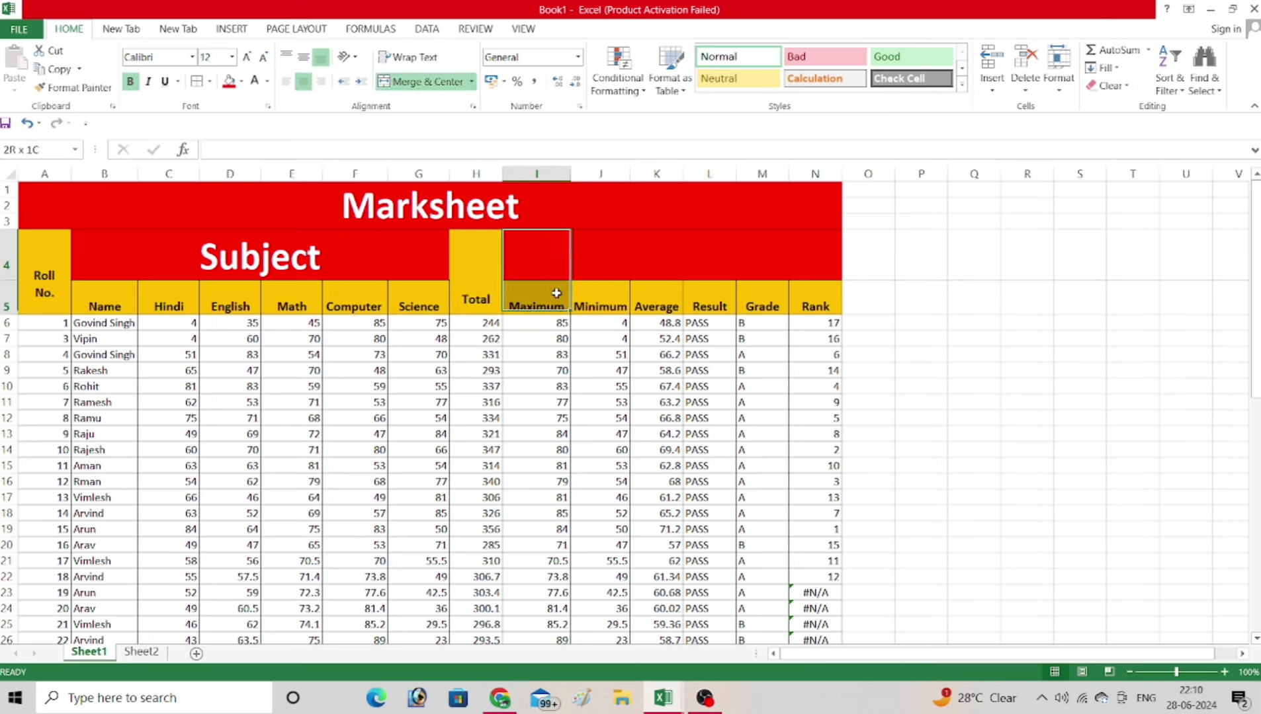
left_click(426, 82)
left_click_drag(600, 253, 598, 304)
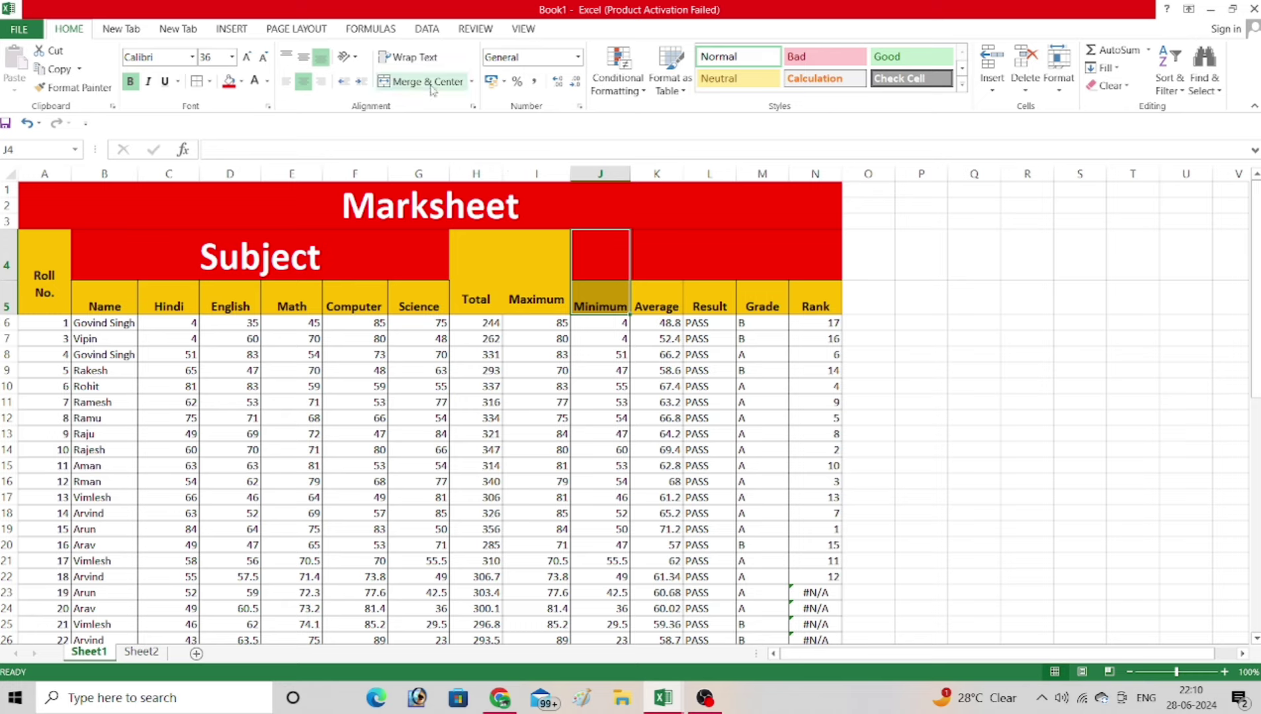
left_click(427, 81)
mouse_move(660, 253)
left_mouse_down()
mouse_move(663, 284)
mouse_move(709, 303)
left_mouse_up()
left_click(430, 82)
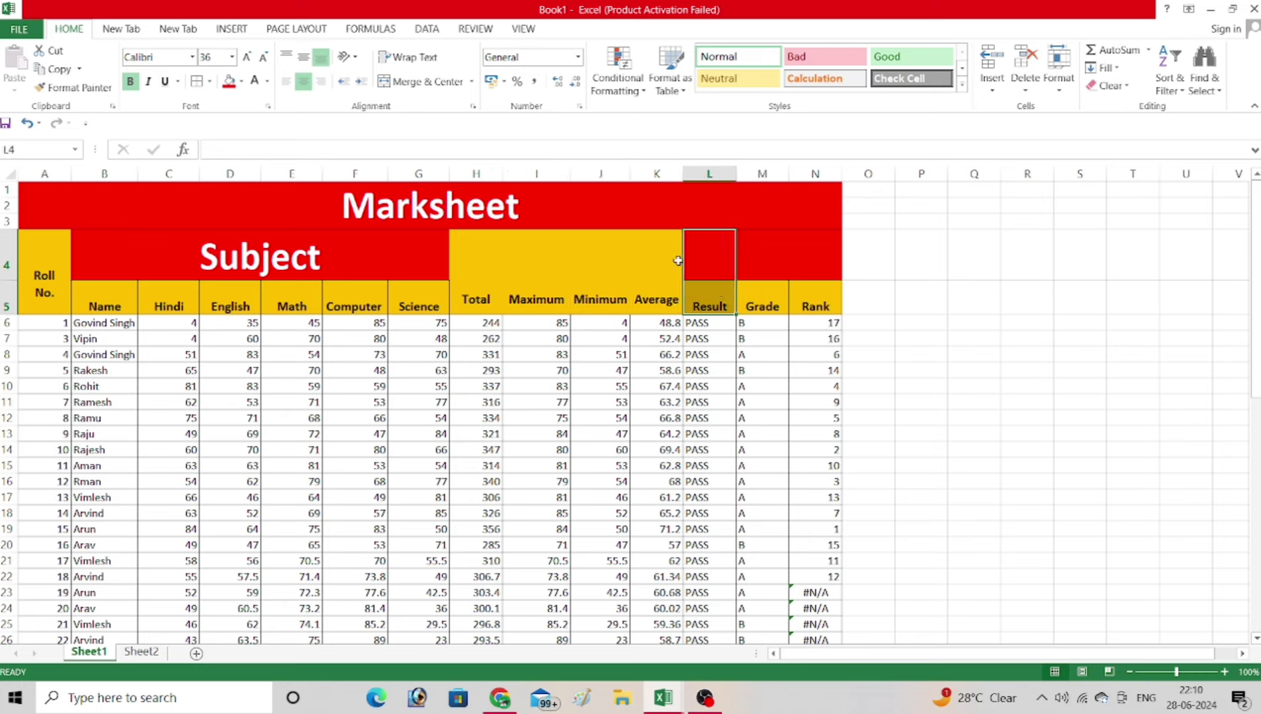
- Merge the Result, Grade and Rank headings across rows 4–5, then select both rows
left_click(427, 81)
left_click_drag(766, 254, 762, 305)
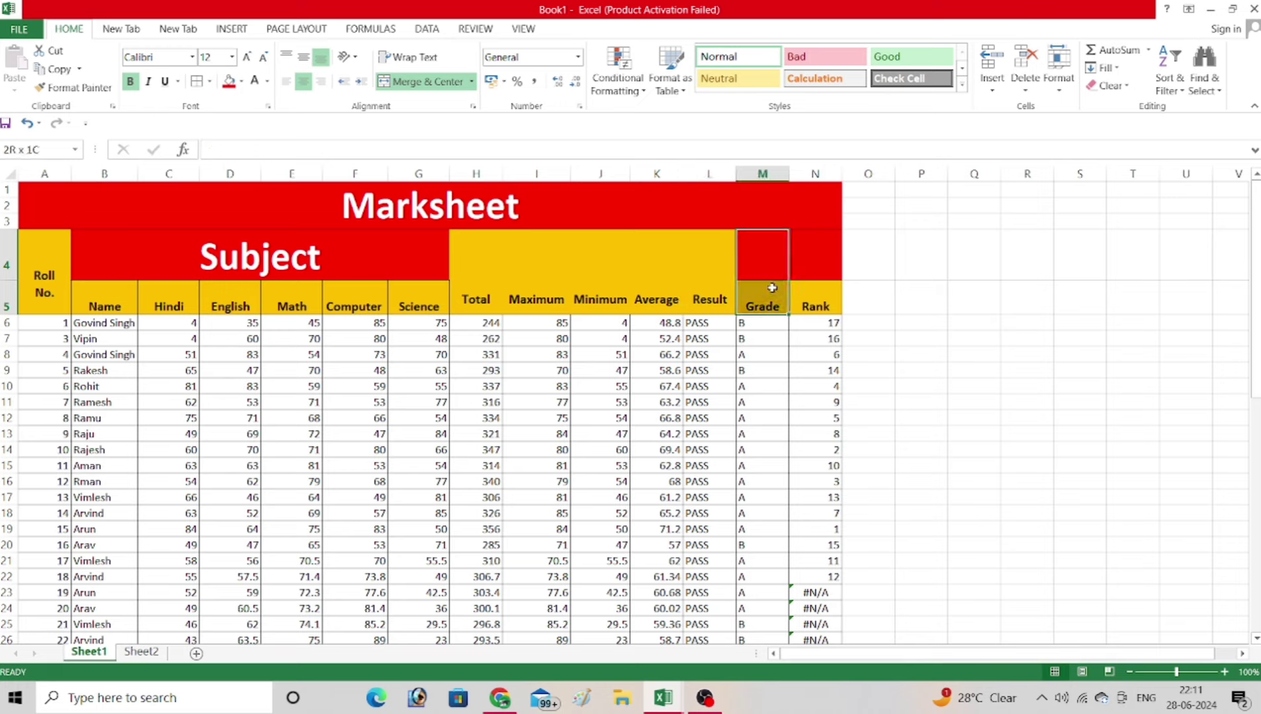
left_click(430, 83)
left_click_drag(815, 258, 815, 301)
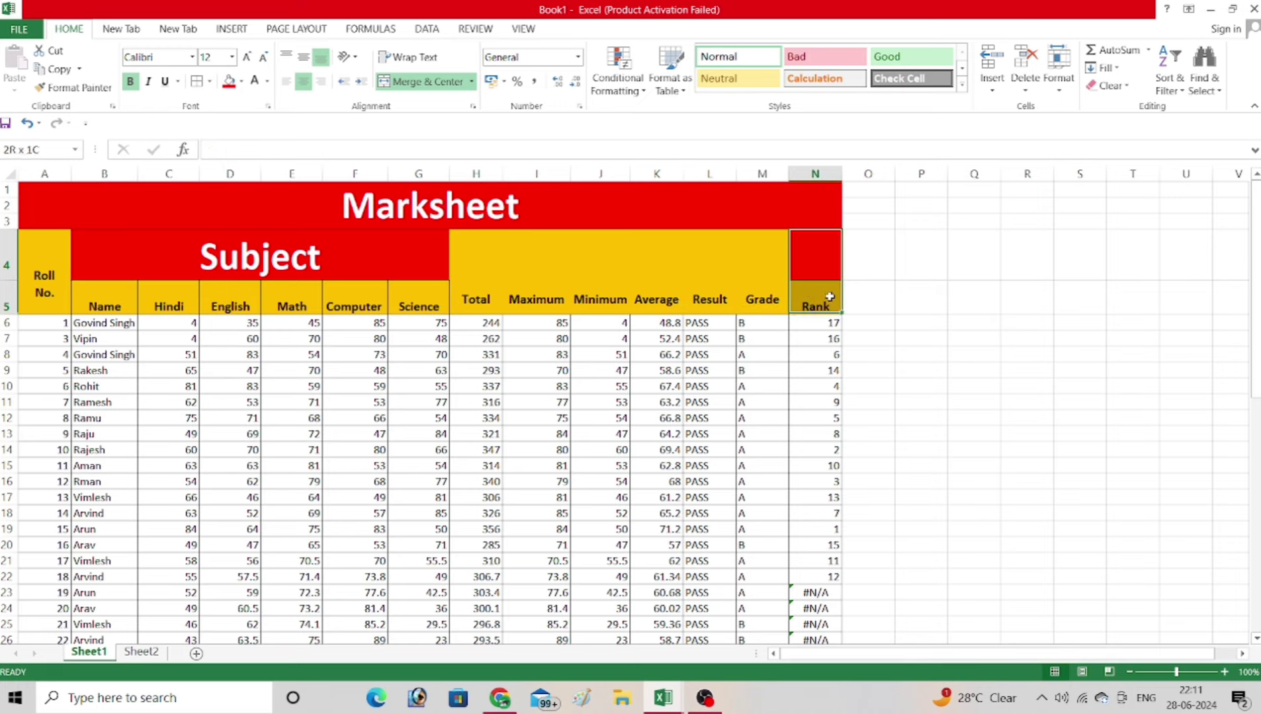
left_click(426, 82)
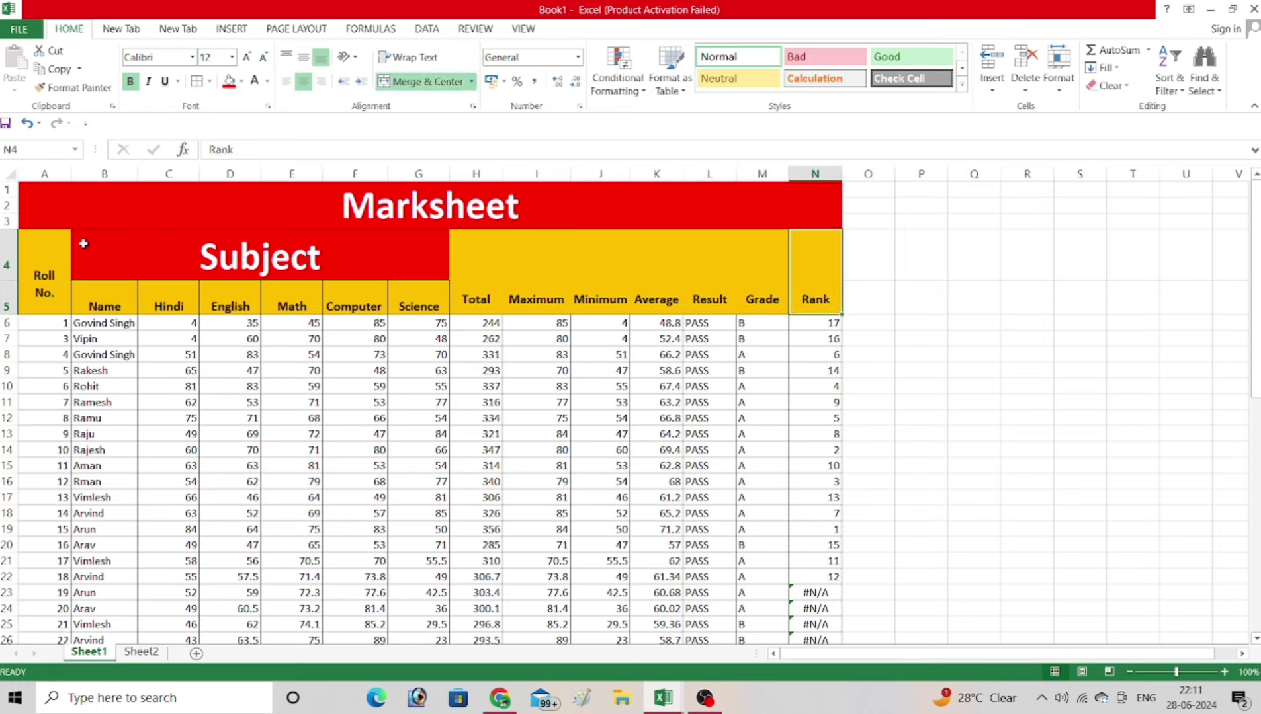
left_click(53, 299)
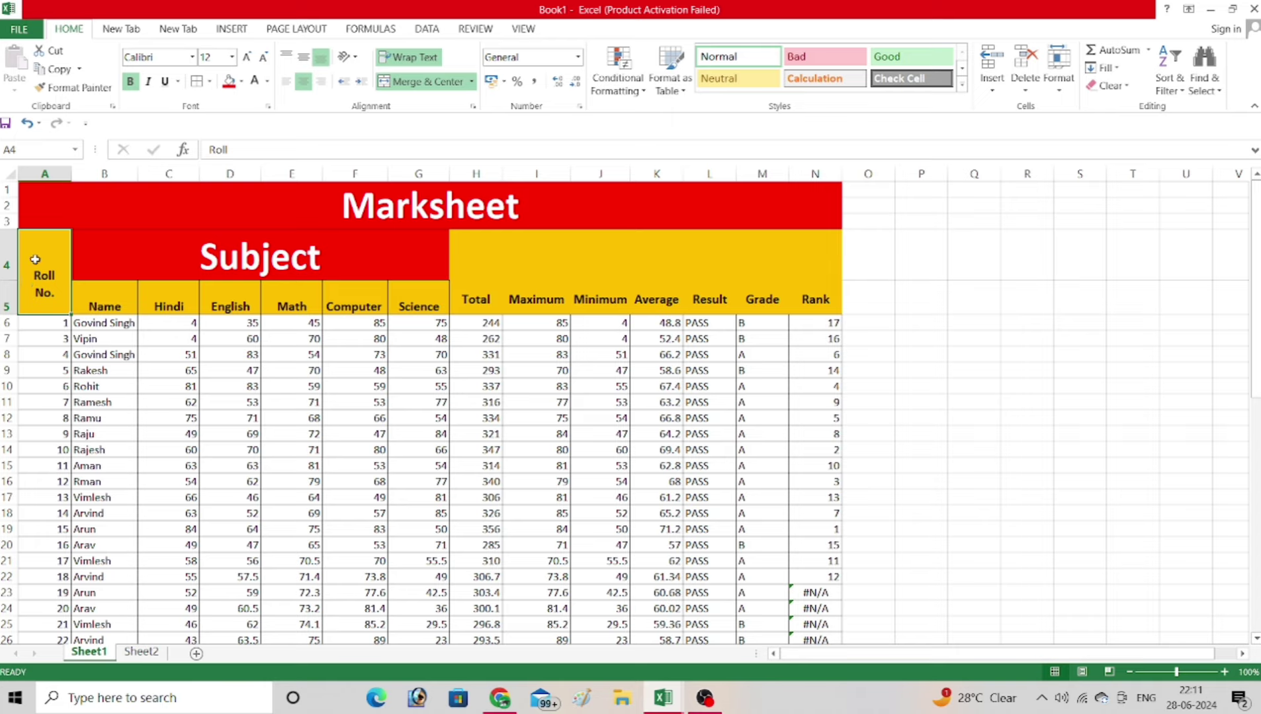
left_click_drag(9, 261, 9, 306)
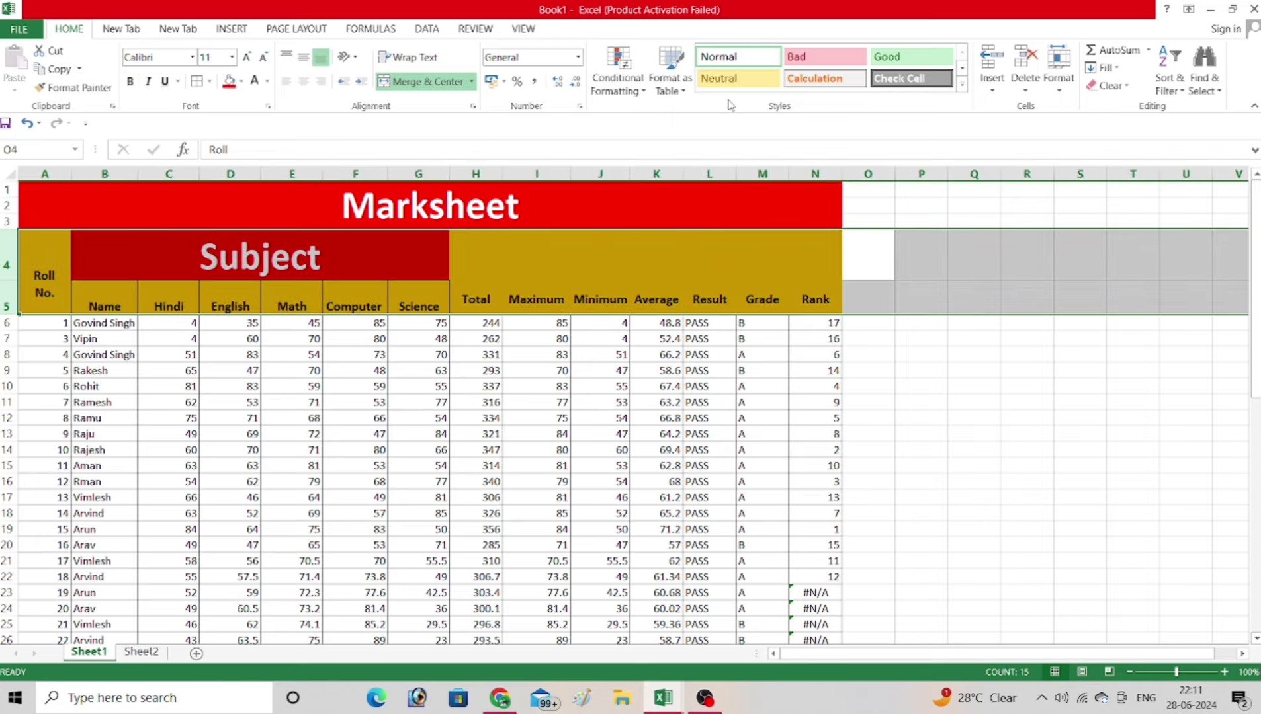
- AutoFit the height of rows 4–5 and make row 4 shorter
left_click(1058, 73)
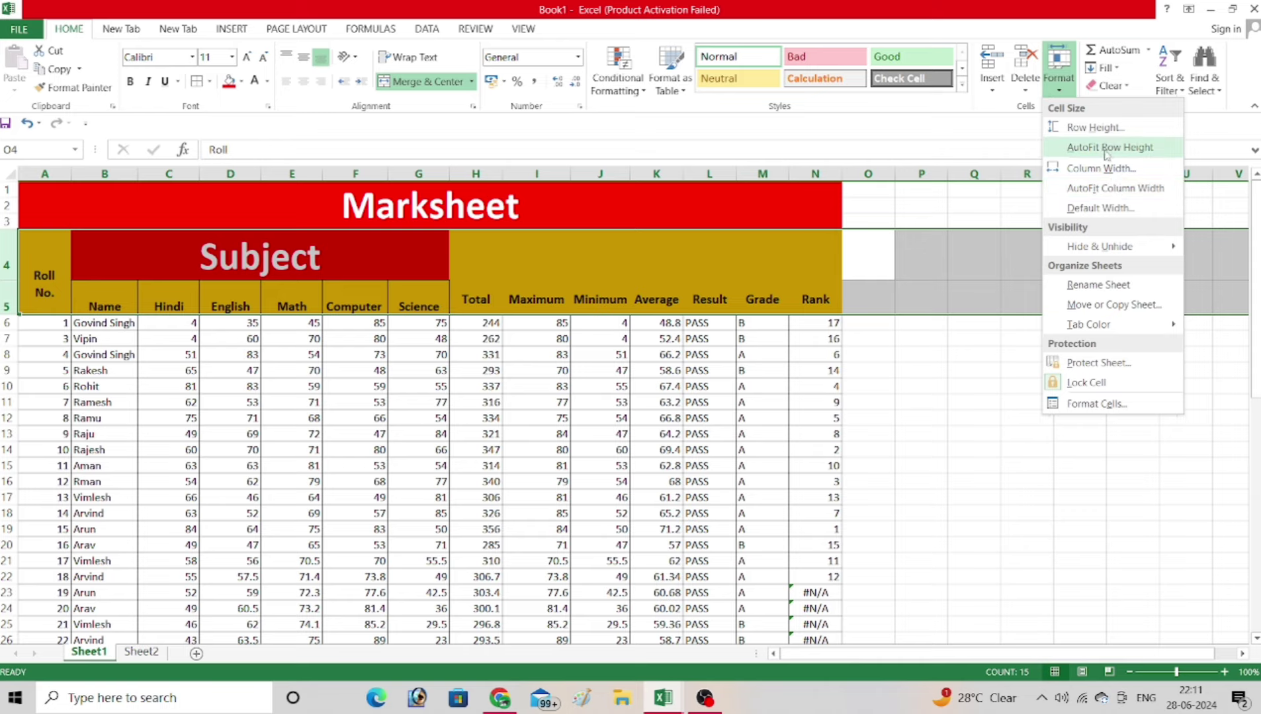
left_click(1106, 149)
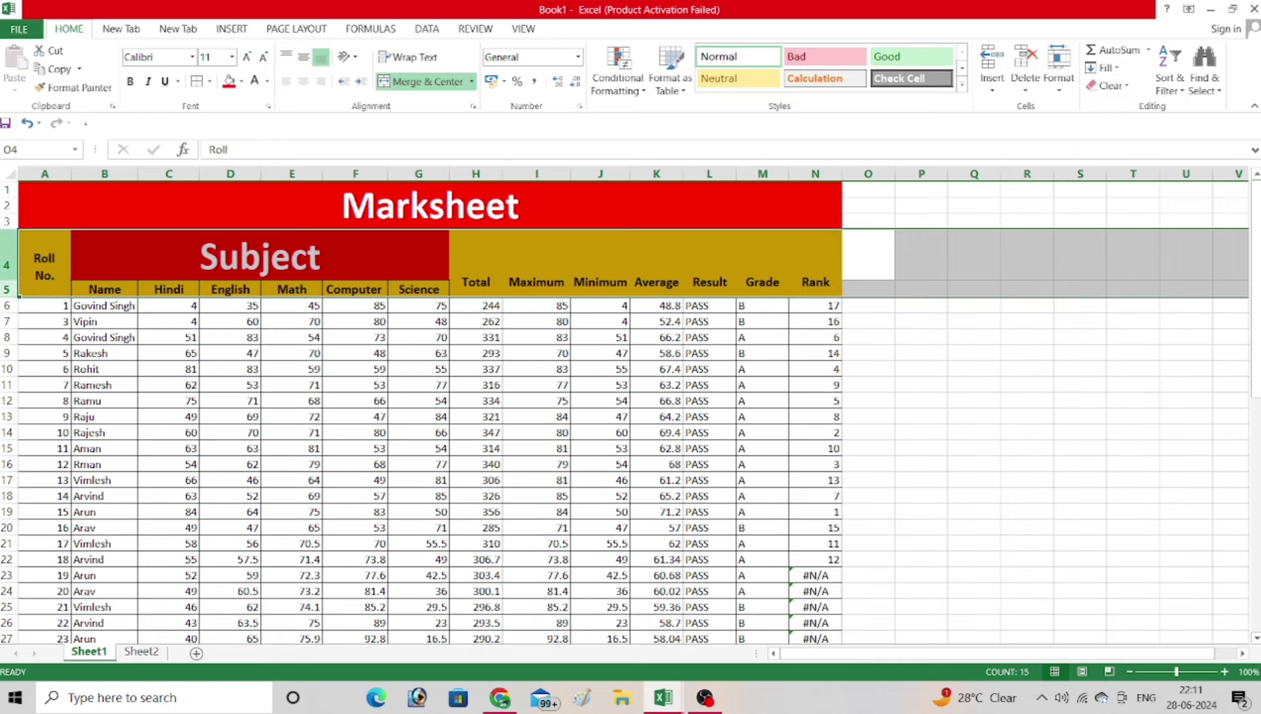
left_click_drag(15, 281, 15, 263)
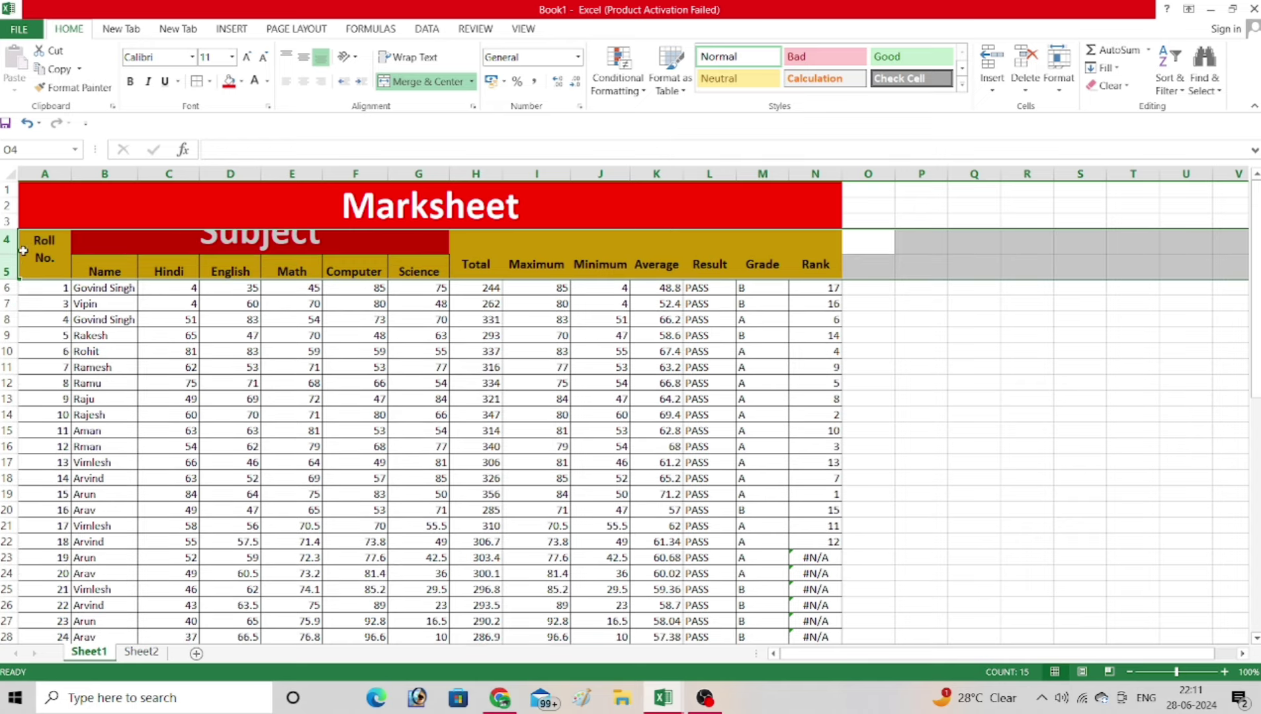
- Decrease the Subject heading's font size several steps
left_click(204, 244)
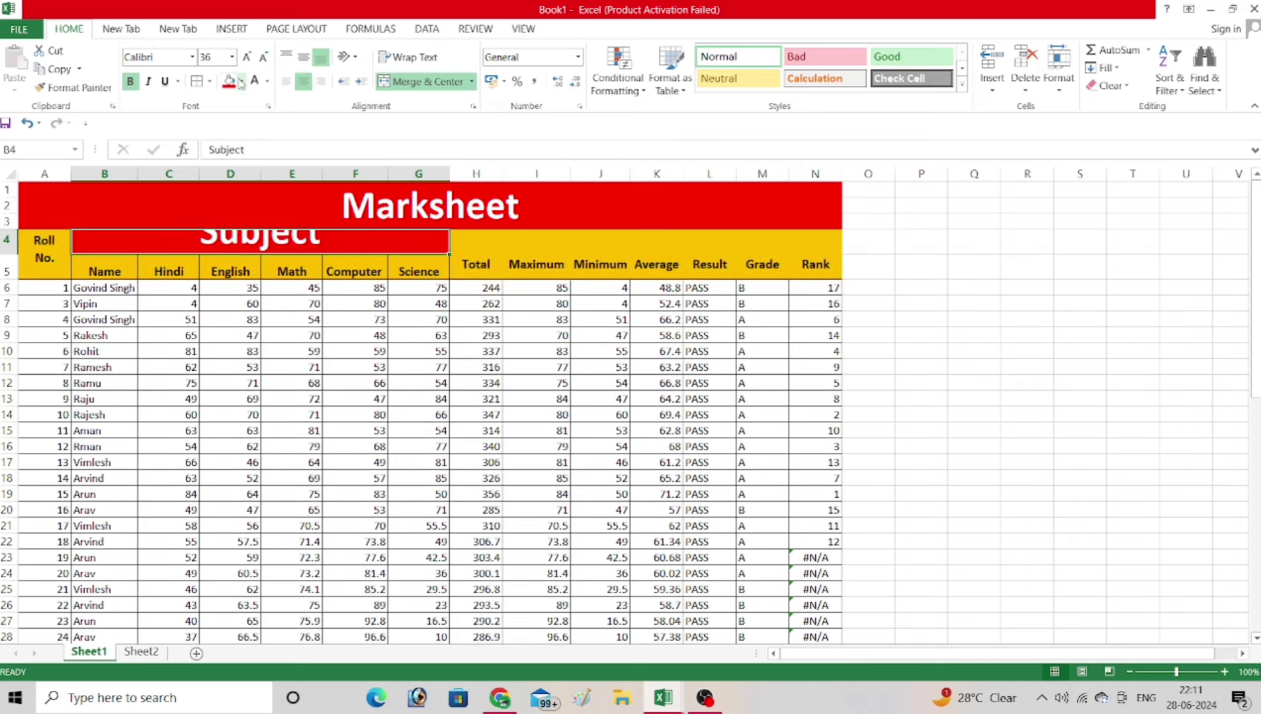
left_click(264, 58)
left_click(265, 58)
left_click(264, 57)
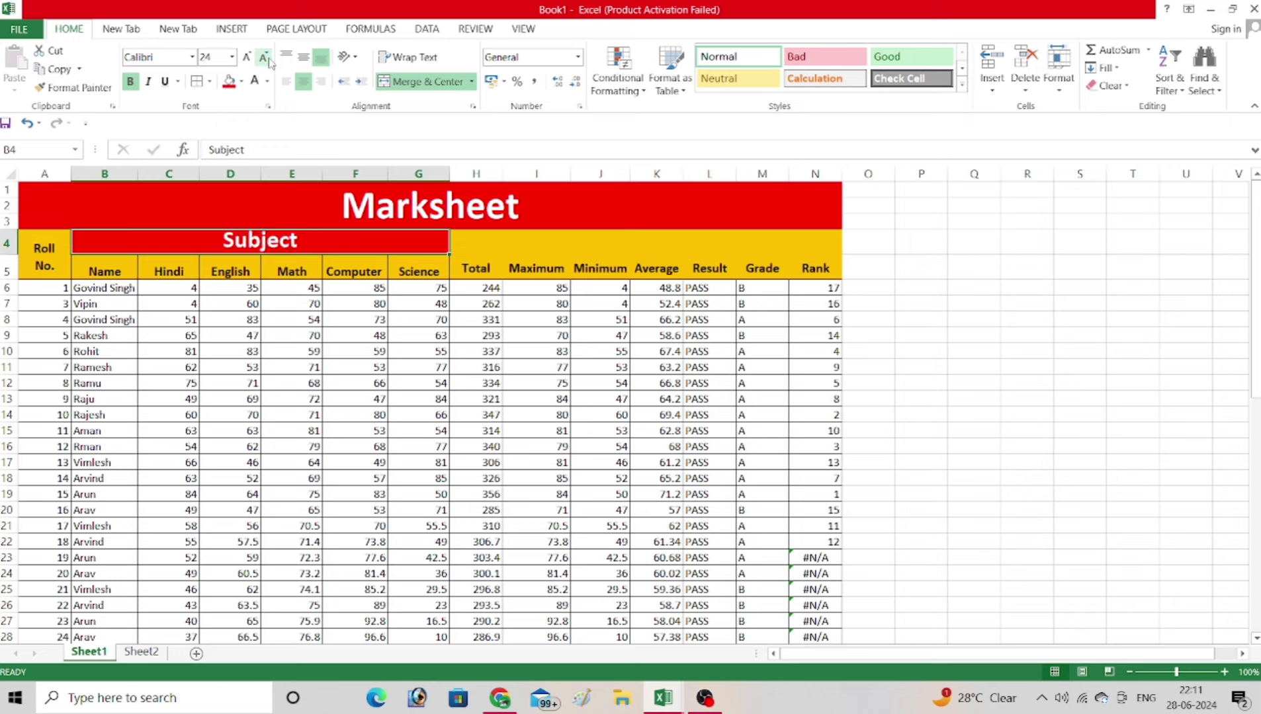
left_click(265, 58)
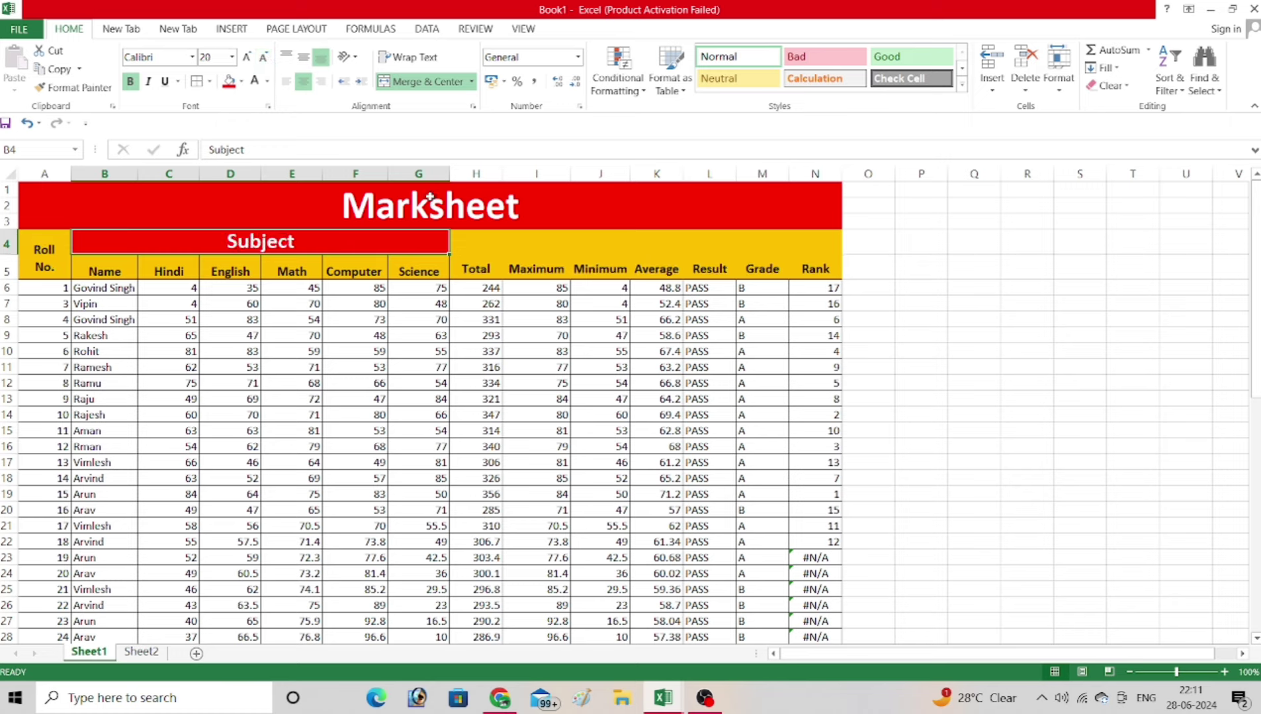
left_click(504, 287)
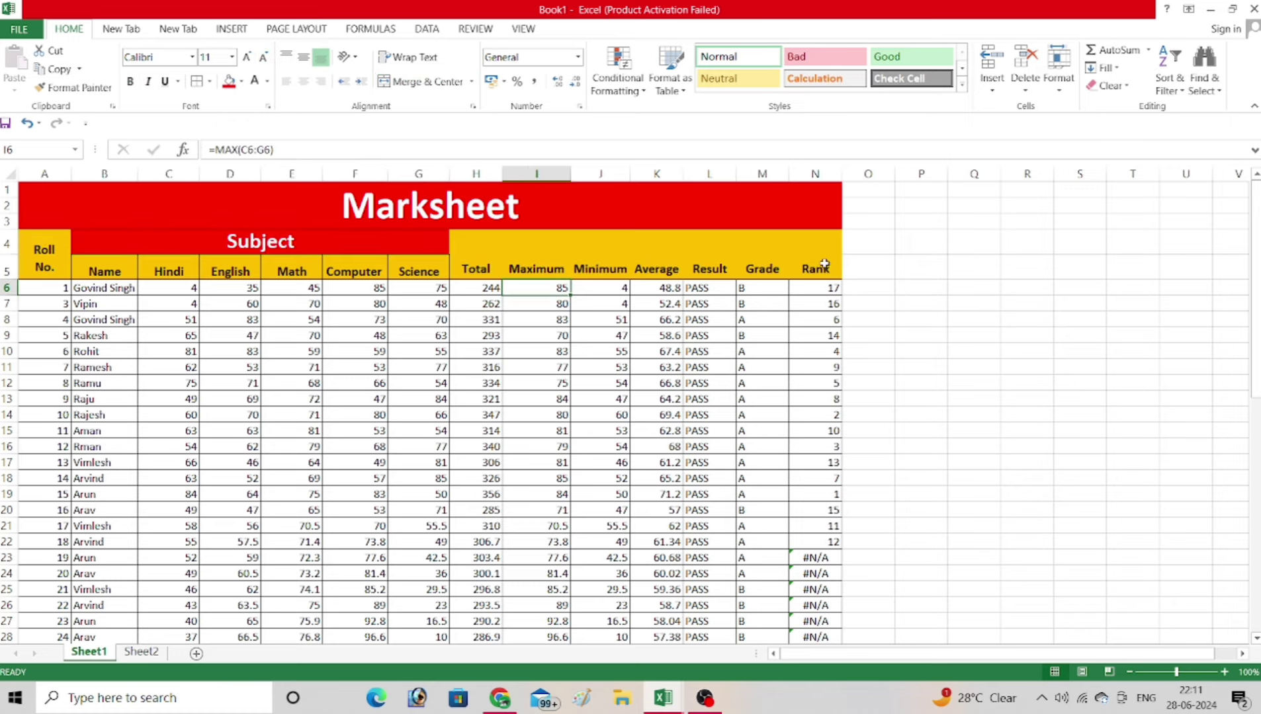
- Middle-align the Total to Rank headings and add borders between them
left_click_drag(817, 268, 477, 264)
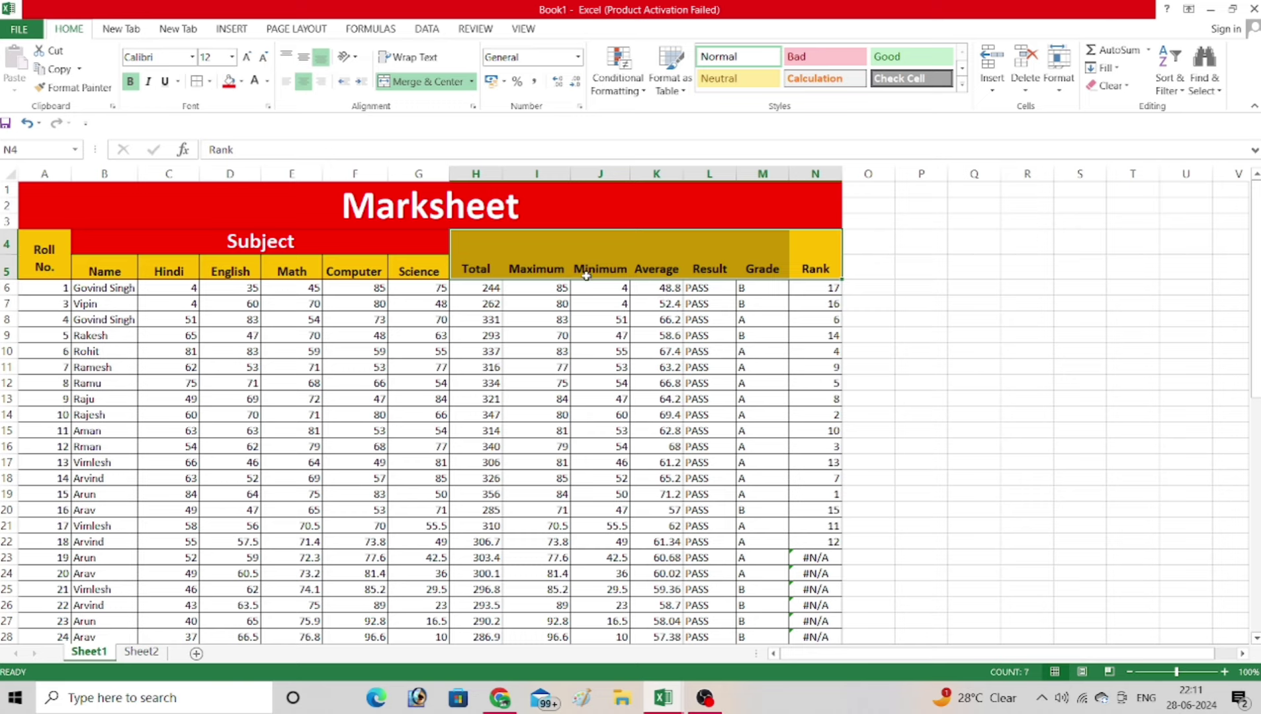
left_click(303, 56)
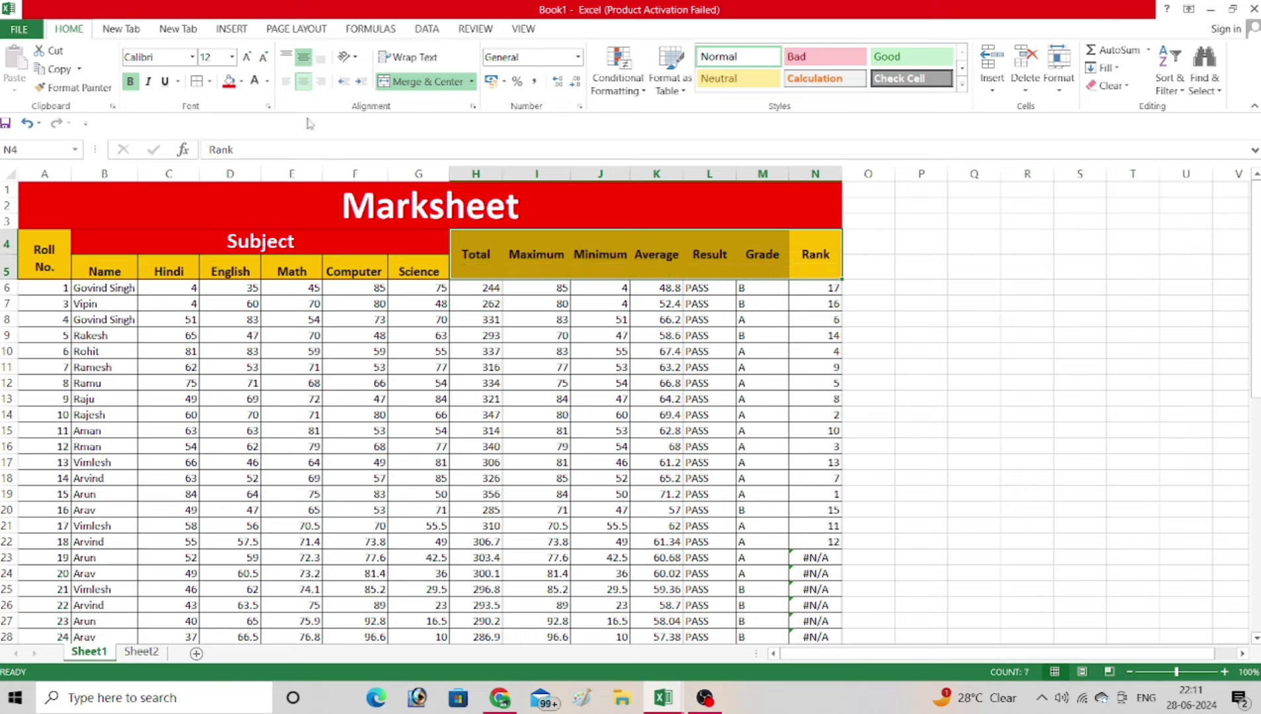
left_click(196, 80)
- Increase the Subject heading's font size by two steps
left_click_drag(32, 264, 711, 293)
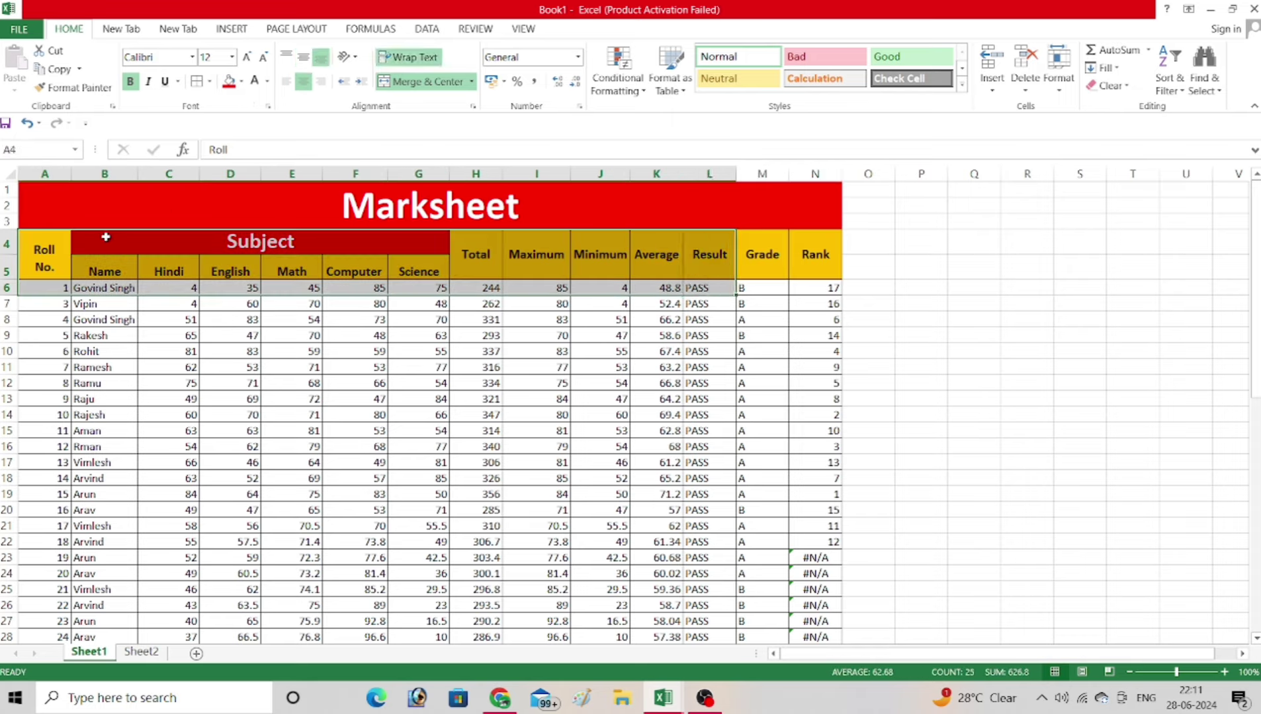
left_click(217, 241)
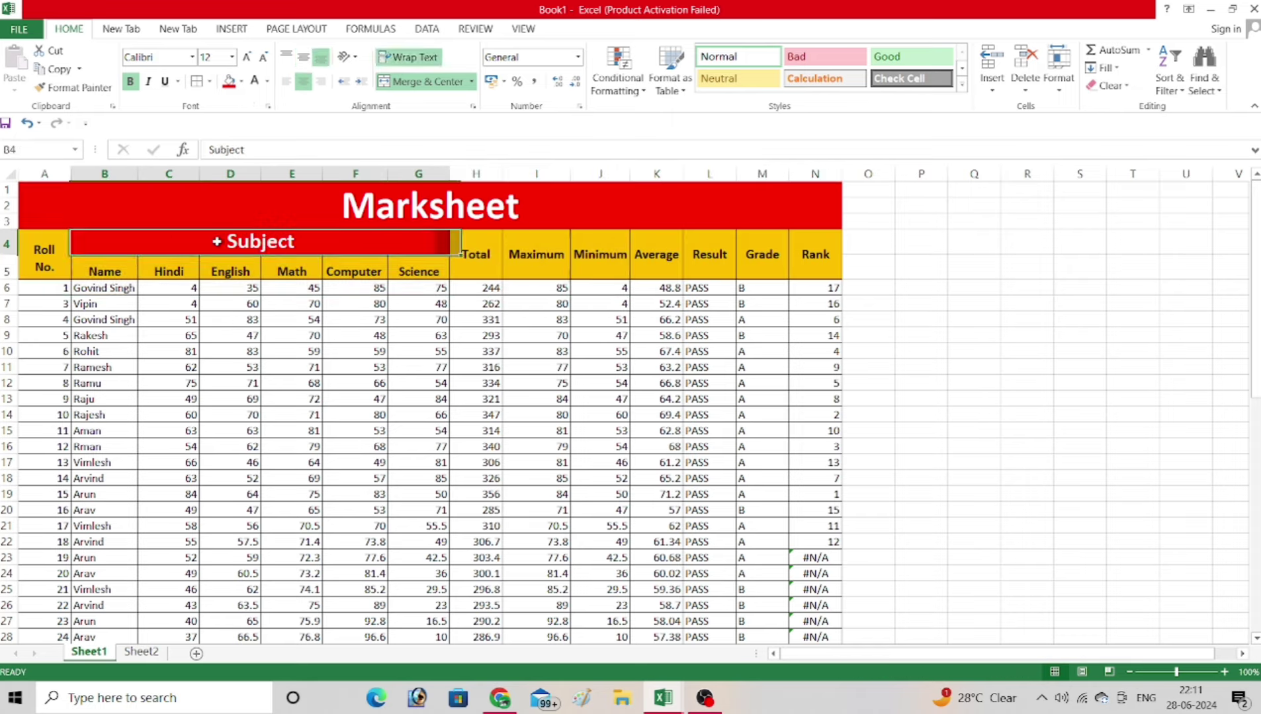
left_click(251, 57)
left_click(251, 57)
- Middle-align the Roll No. to Minimum headings and shorten rows 4–5
left_click_drag(32, 262, 815, 259)
left_click(303, 57)
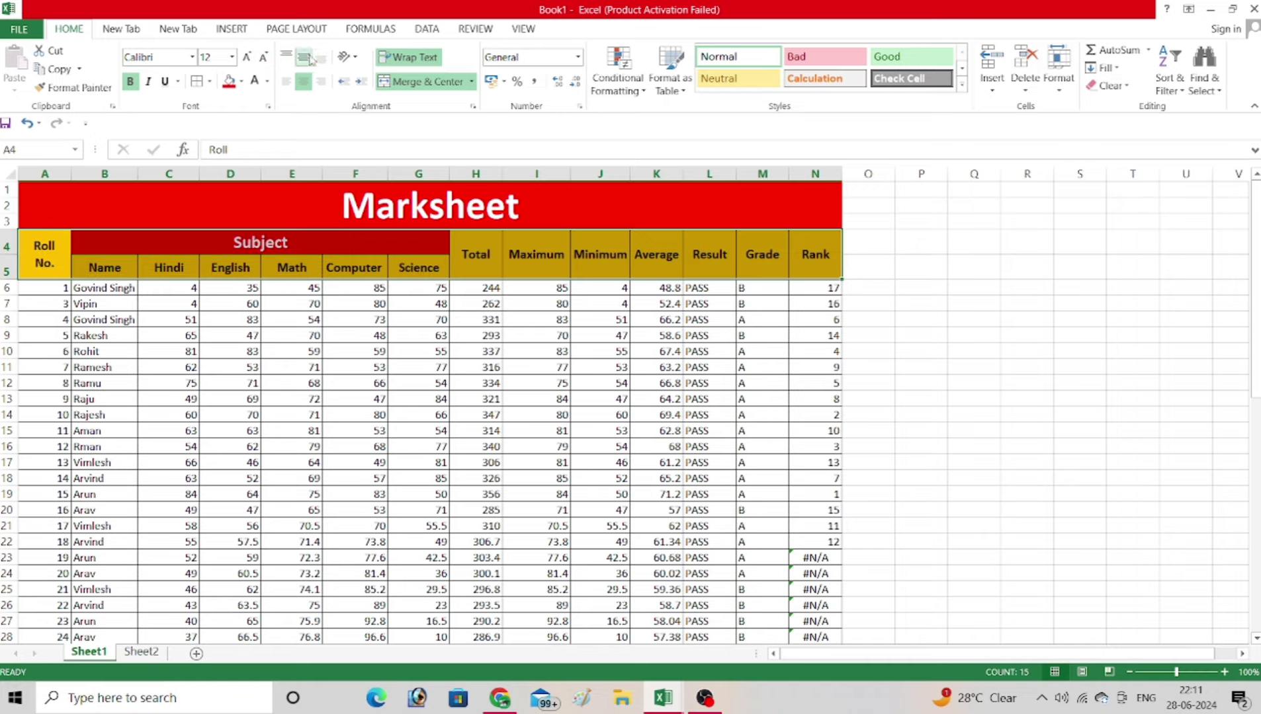
left_click(8, 246)
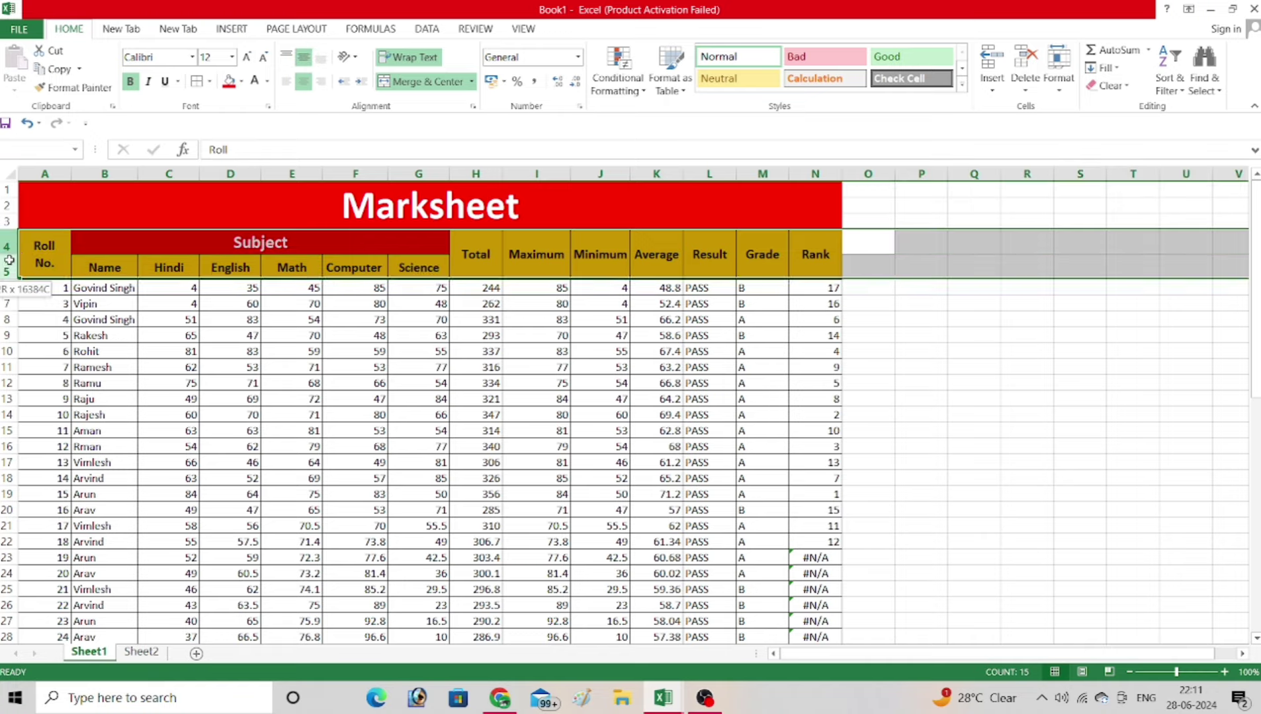
left_click_drag(8, 252, 8, 243)
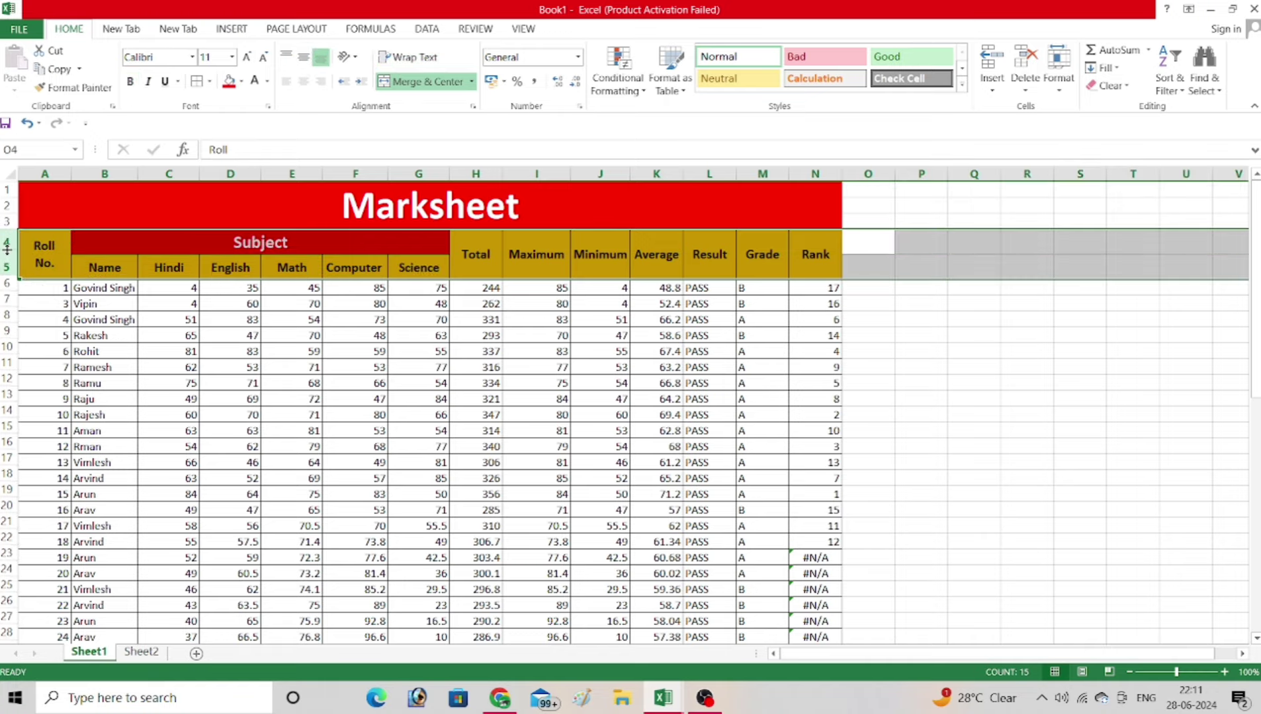
left_click(298, 265)
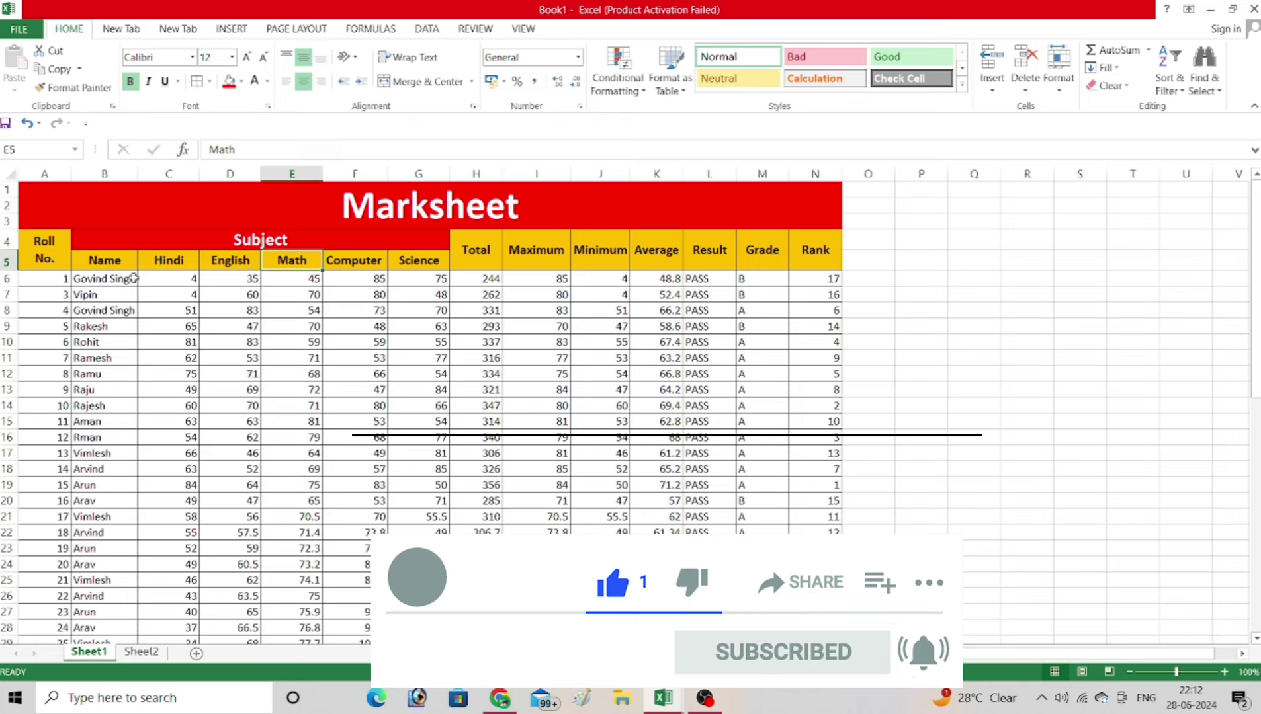
- Insert a blank column C between Name and Hindi
left_click(89, 278)
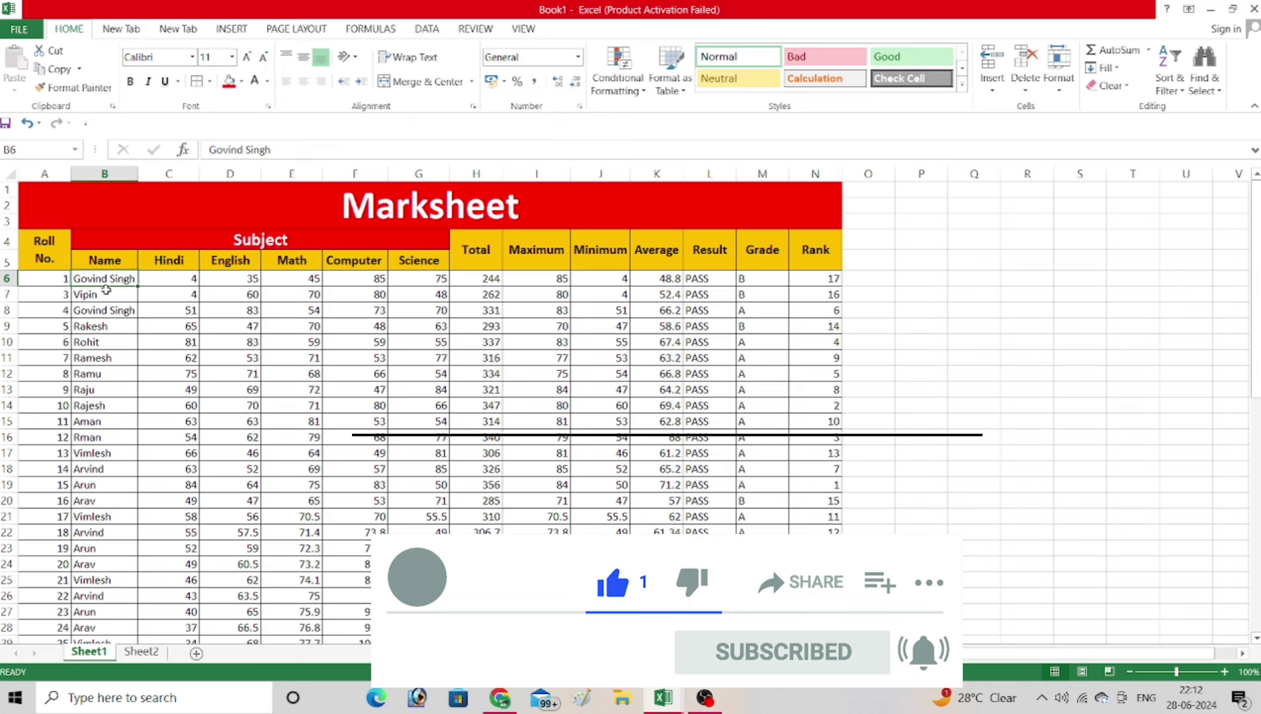
left_click(166, 173)
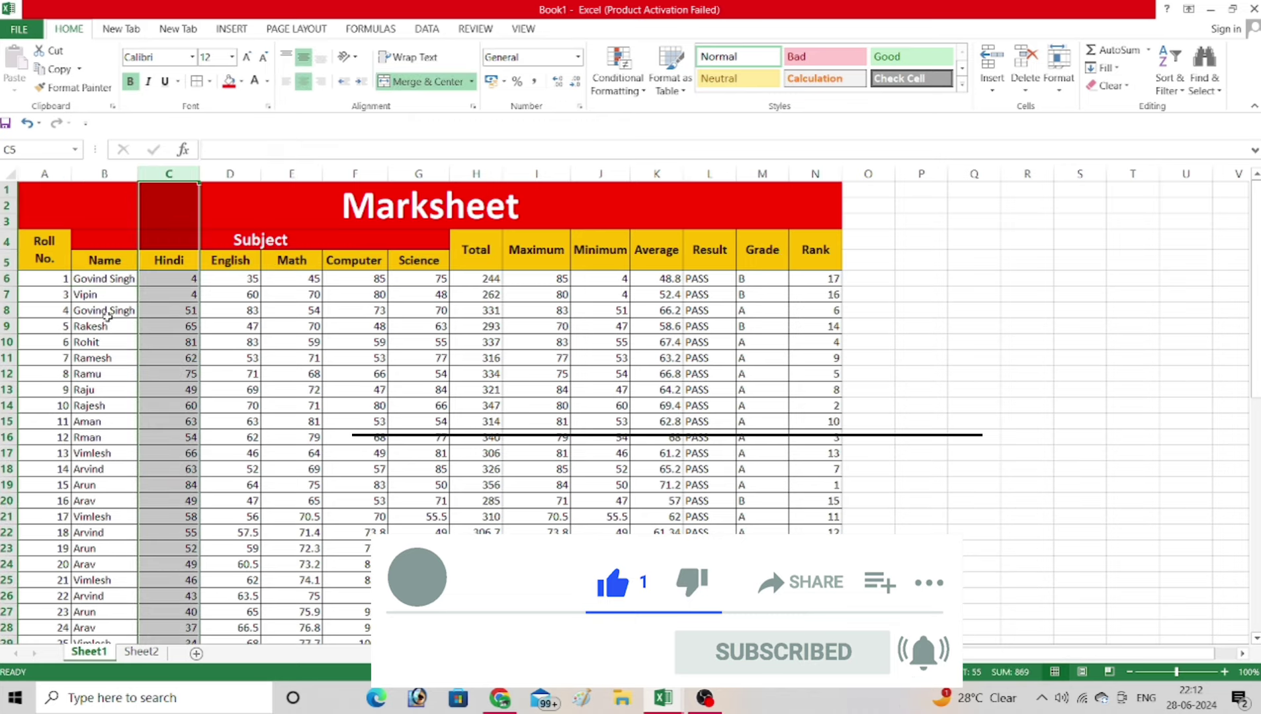
left_click(97, 291)
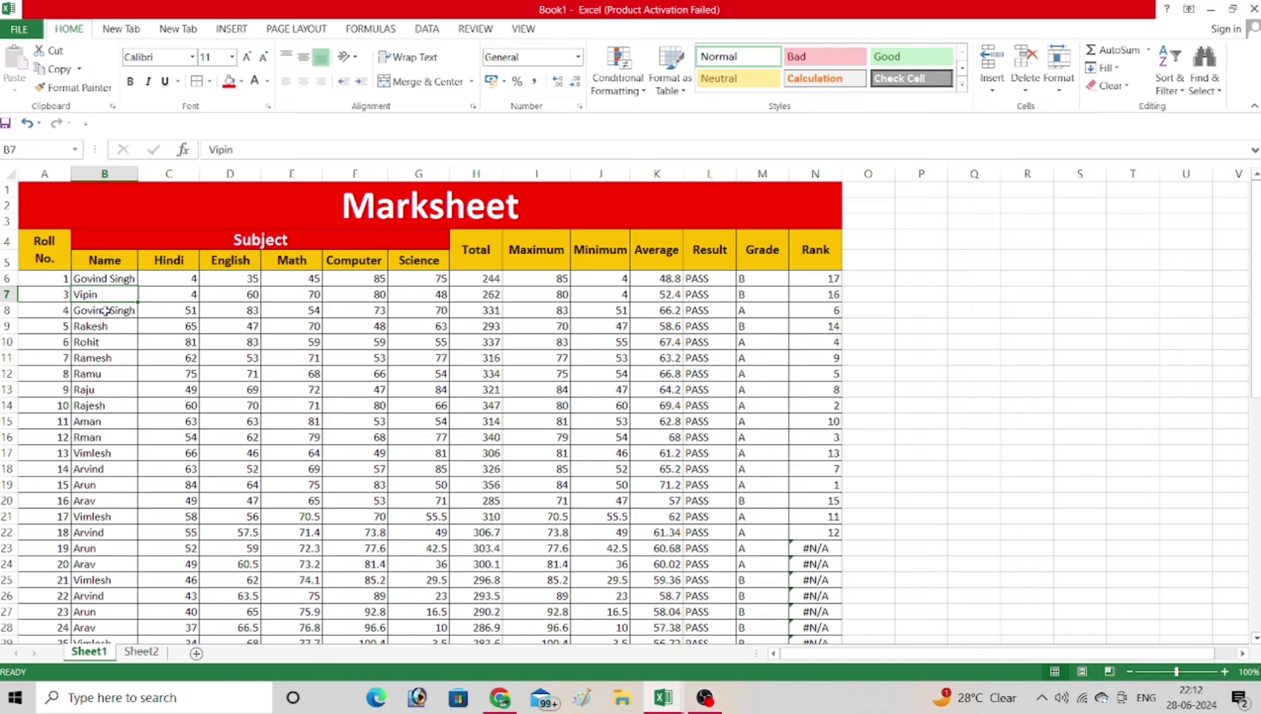
left_click(104, 314)
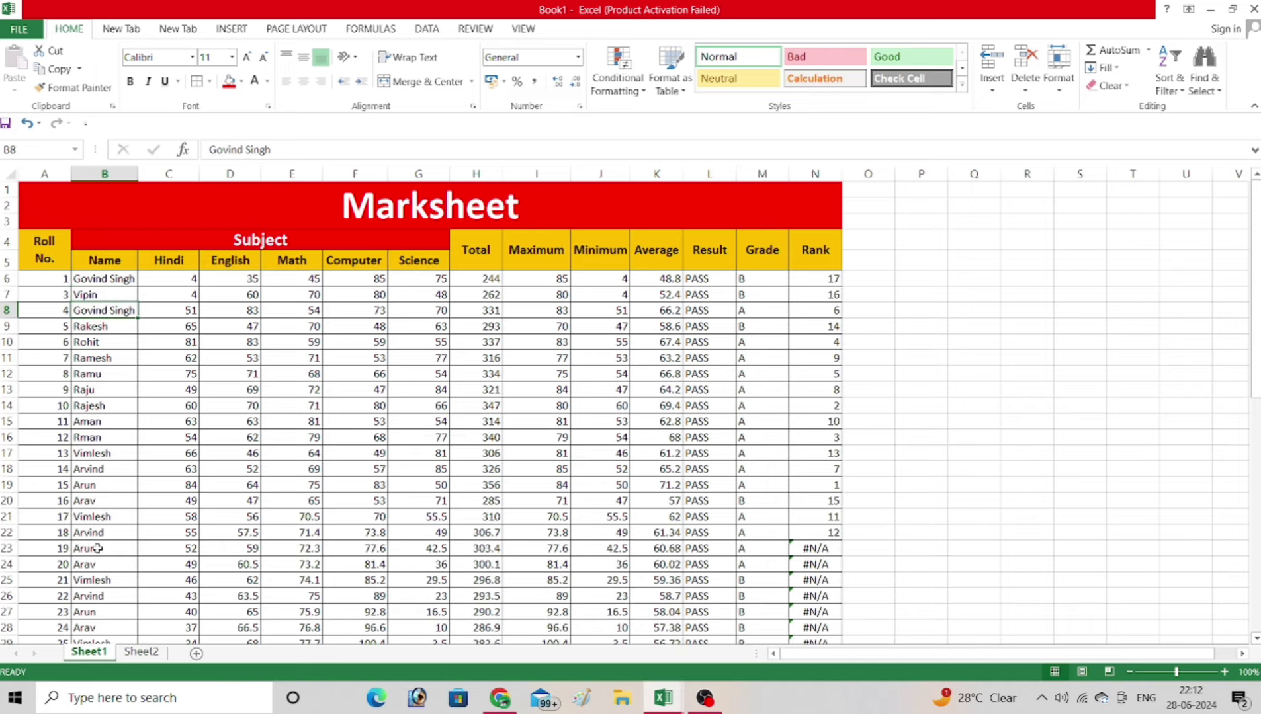
left_click(104, 274)
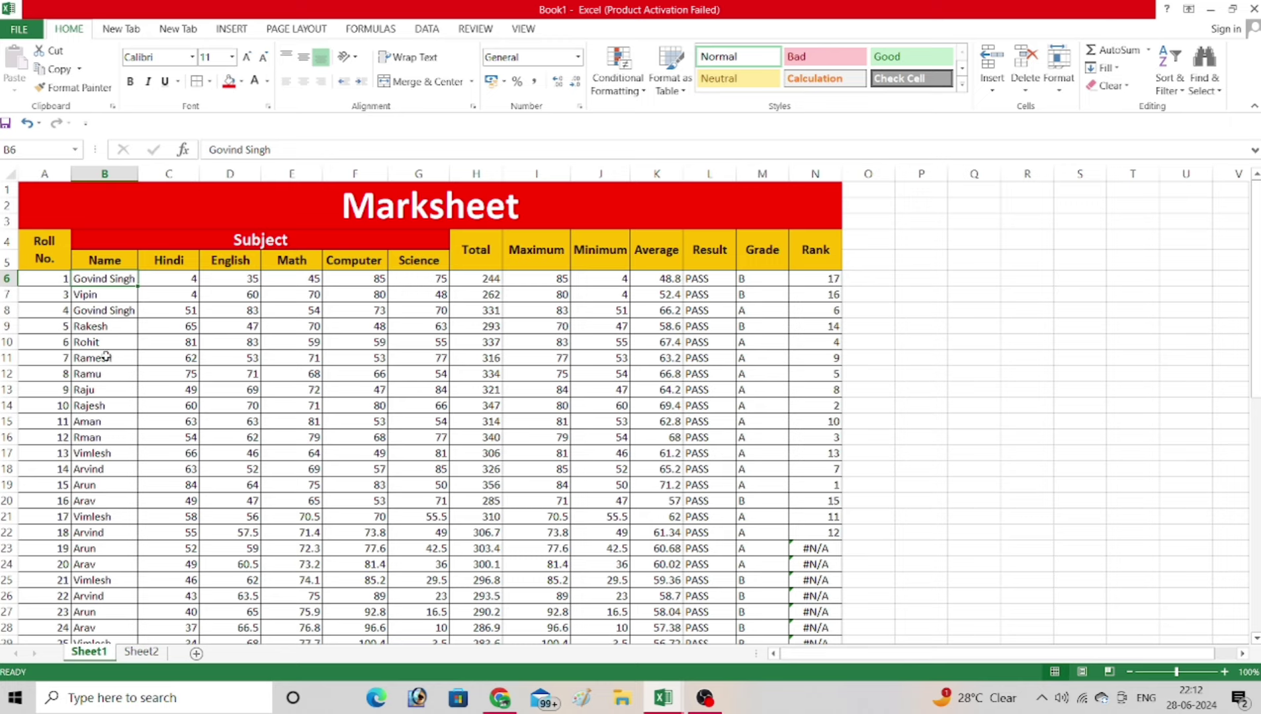
left_click(164, 170)
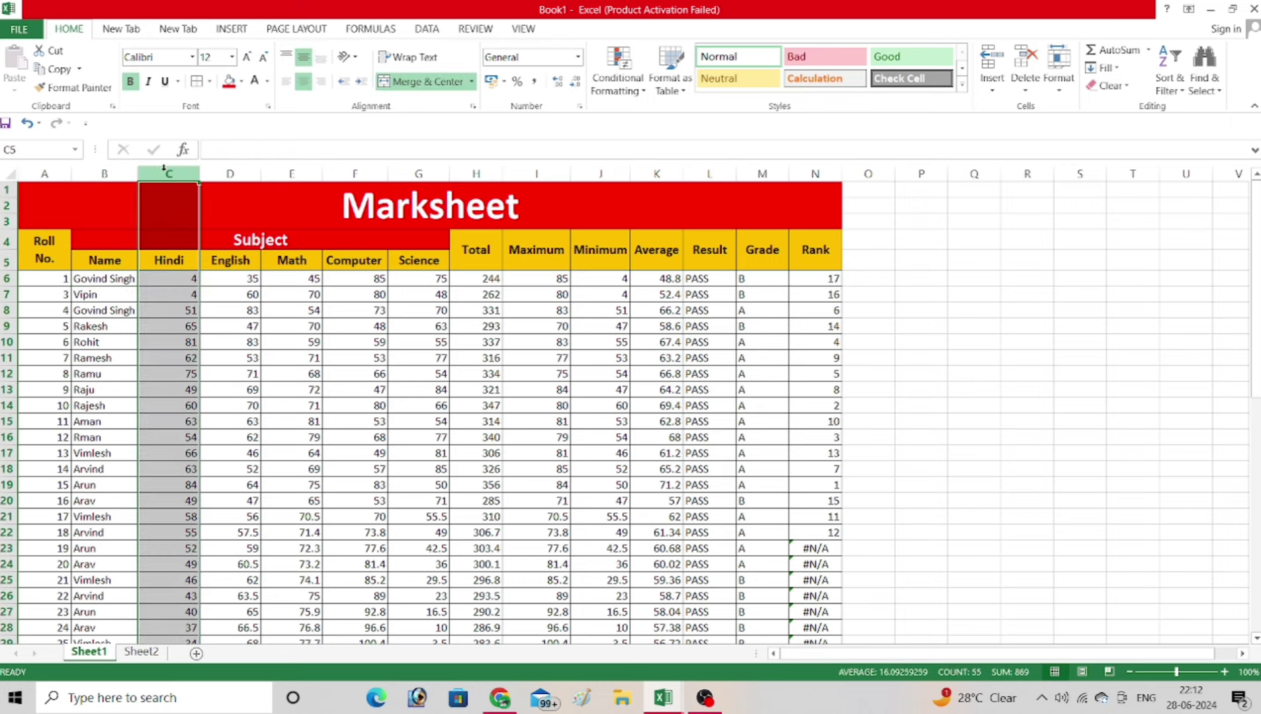
left_click(122, 31)
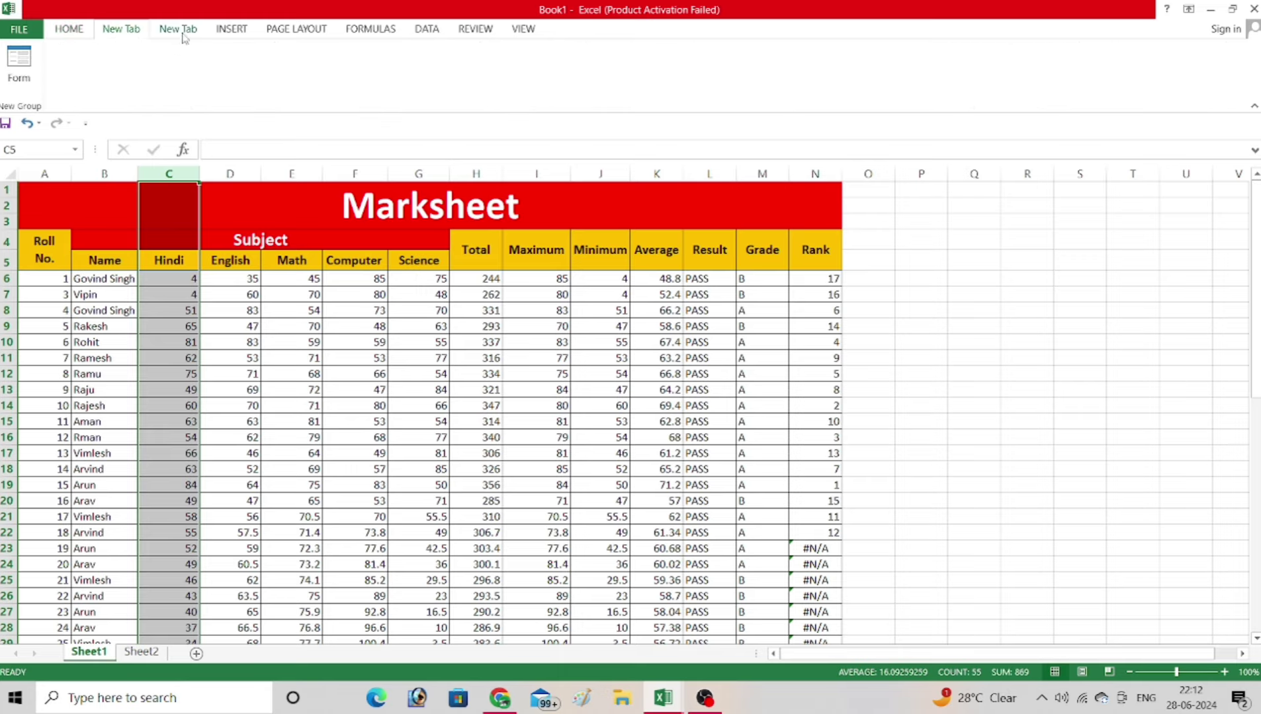
left_click(63, 30)
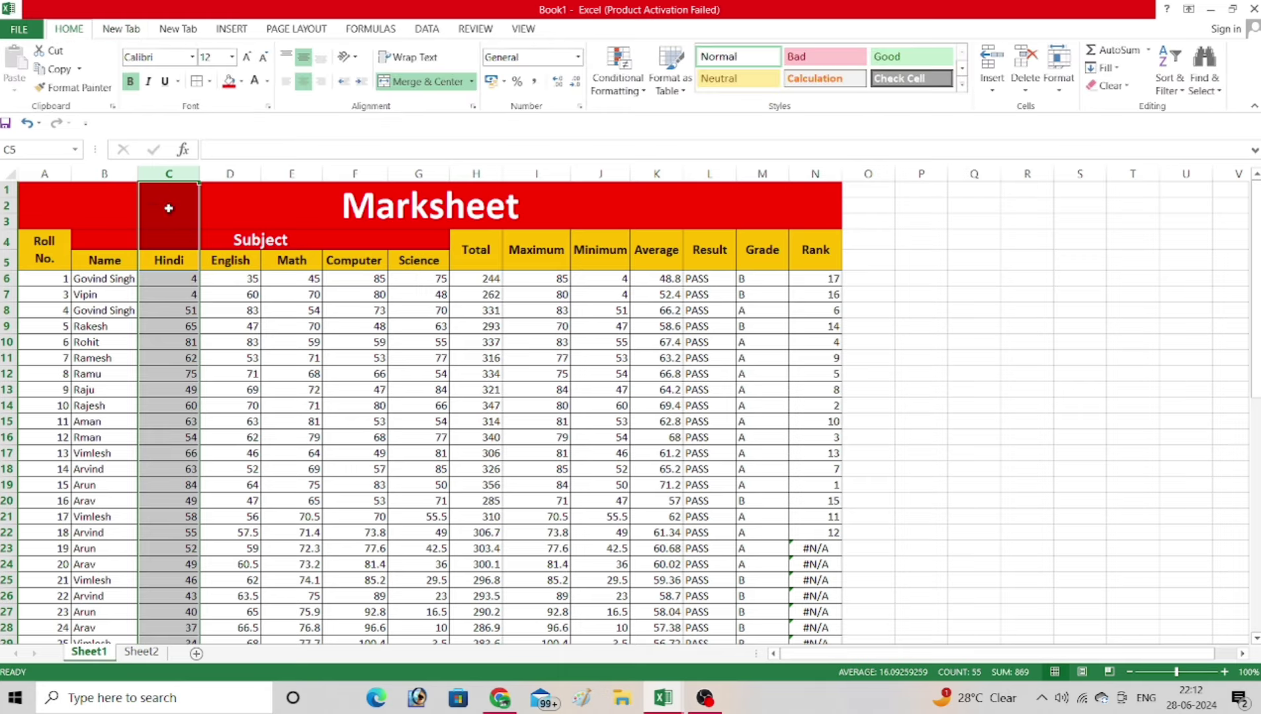
left_click(990, 61)
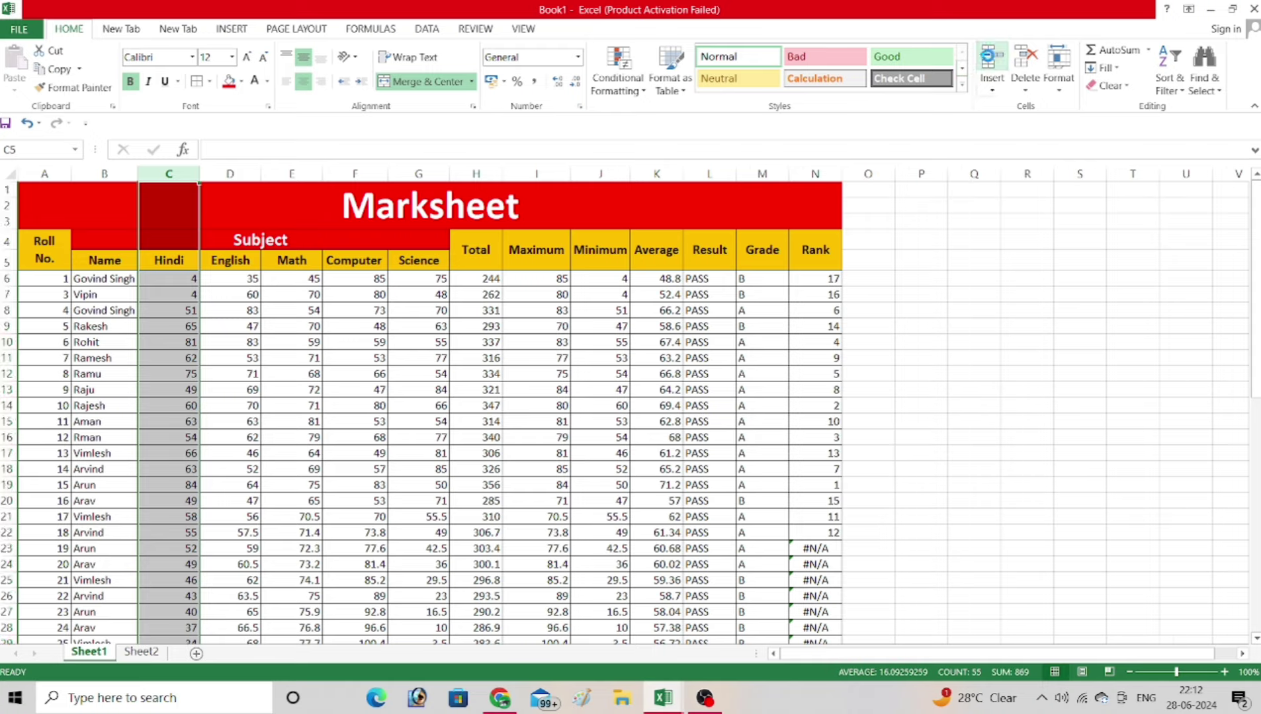
- Select the full names in column B from B6 down to B59
left_click(116, 278)
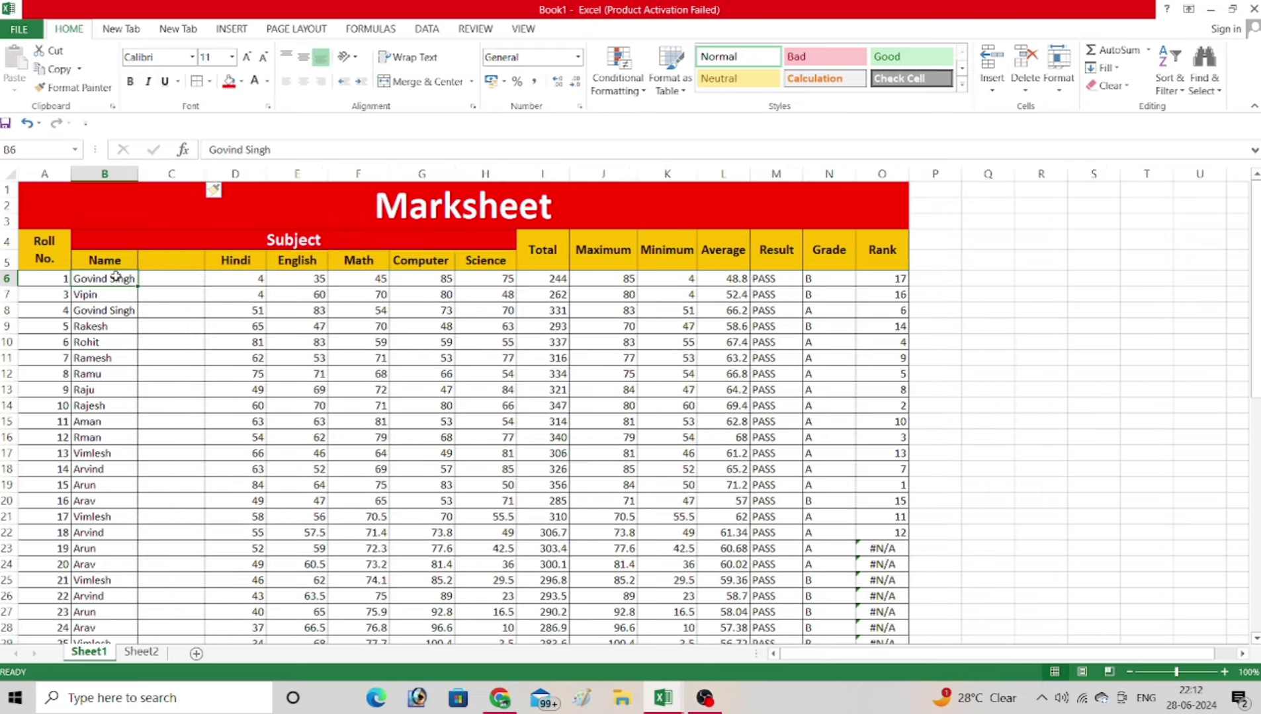
left_click(145, 279)
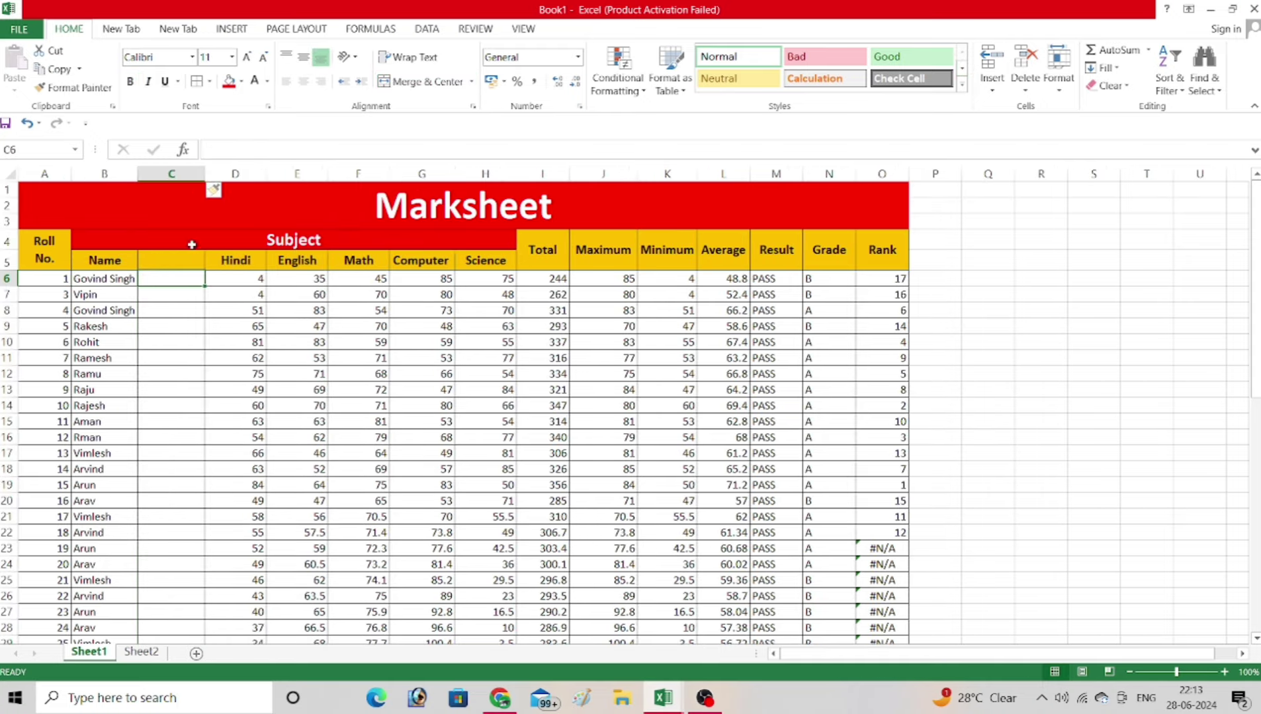
left_click(113, 278)
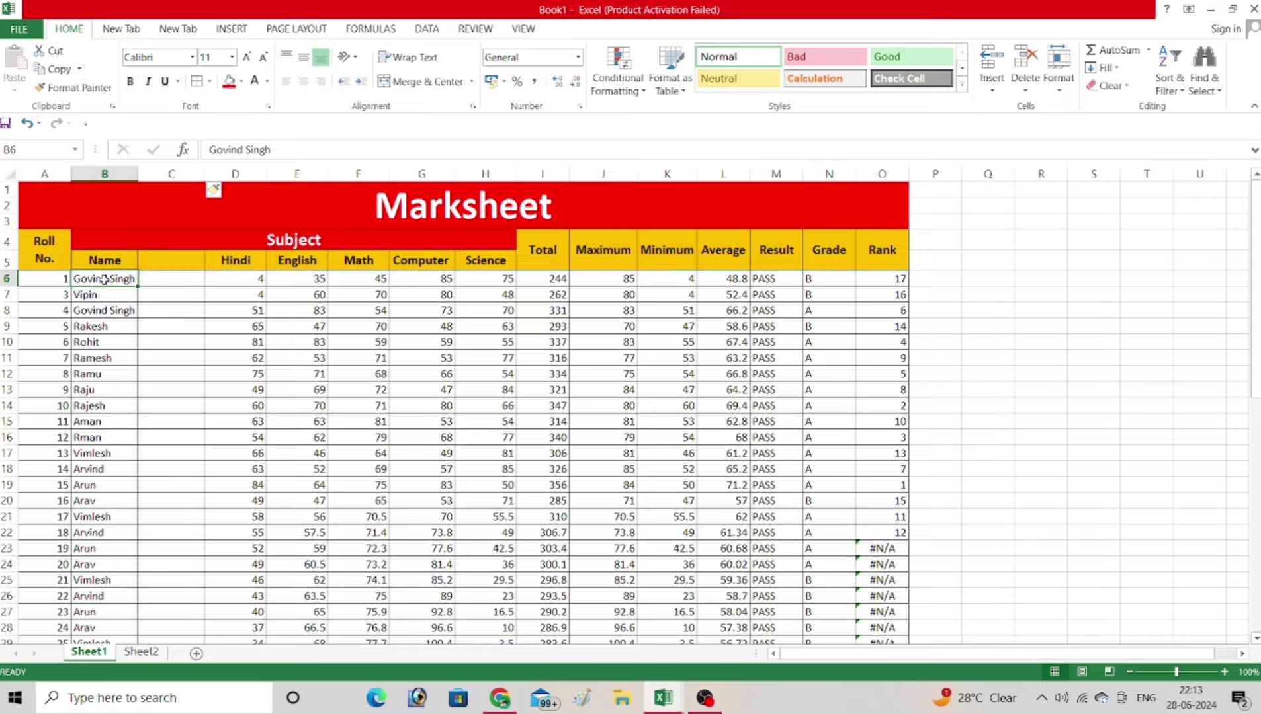
mouse_move(117, 274)
left_mouse_down()
mouse_move(80, 485)
mouse_move(88, 660)
mouse_move(96, 620)
left_mouse_up()
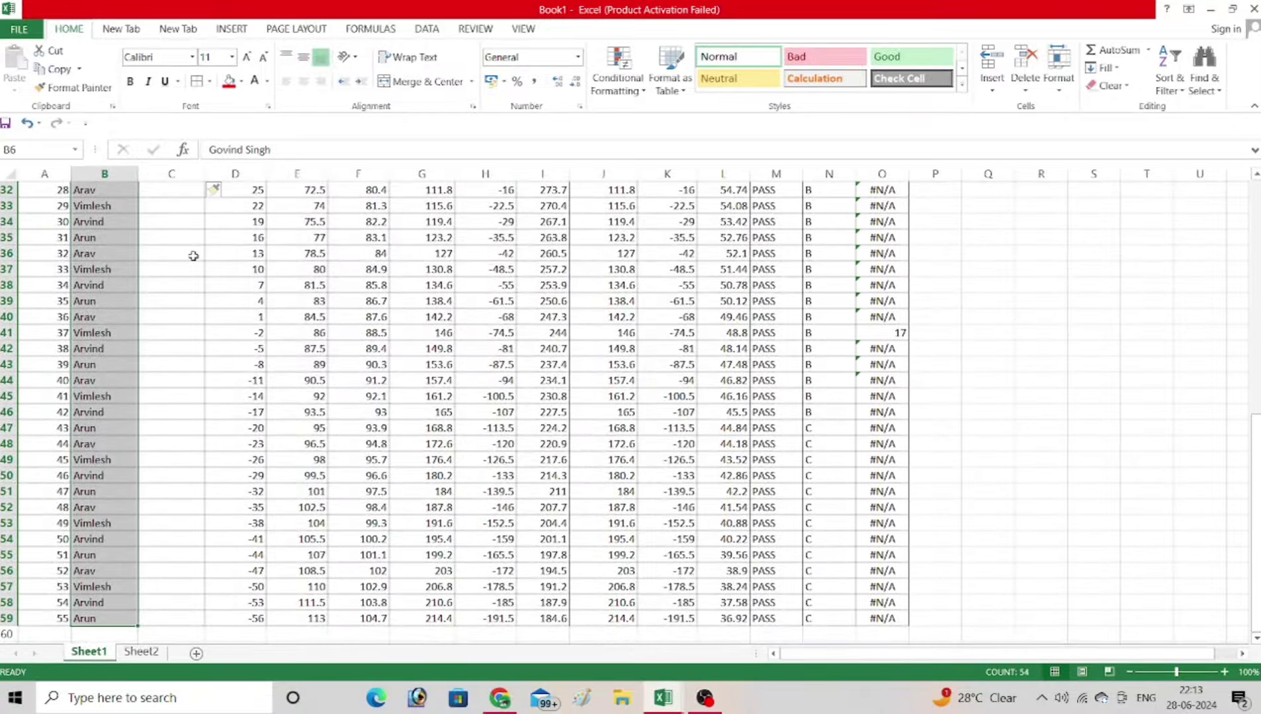
- Split the selected names with Text to Columns, Delimited on Space, overwriting column C
scroll(194, 255, "up", 10)
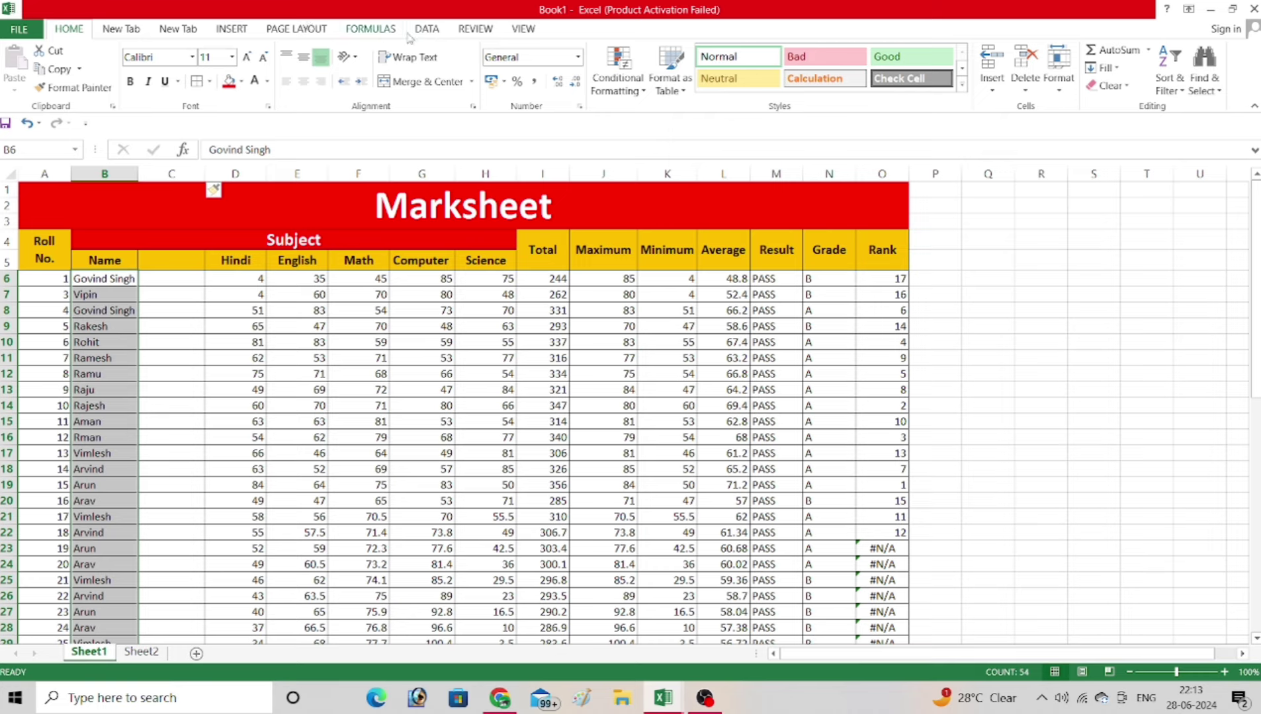
left_click(426, 31)
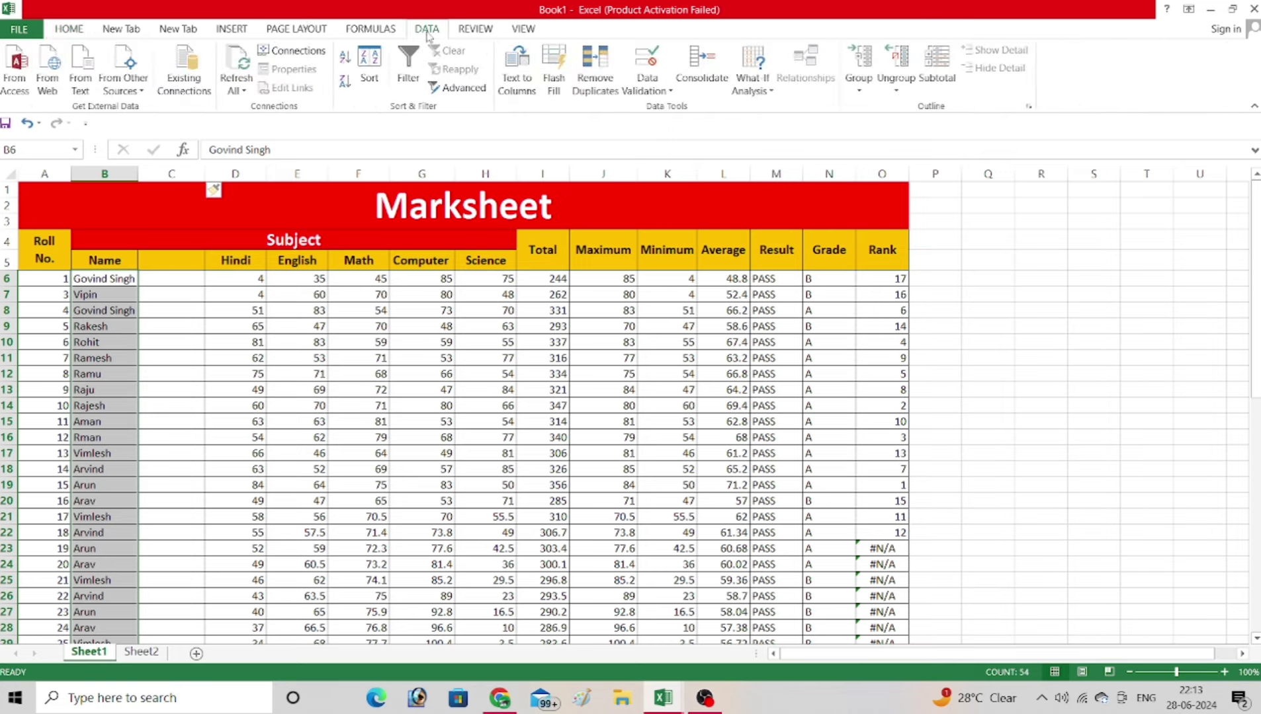
left_click(516, 70)
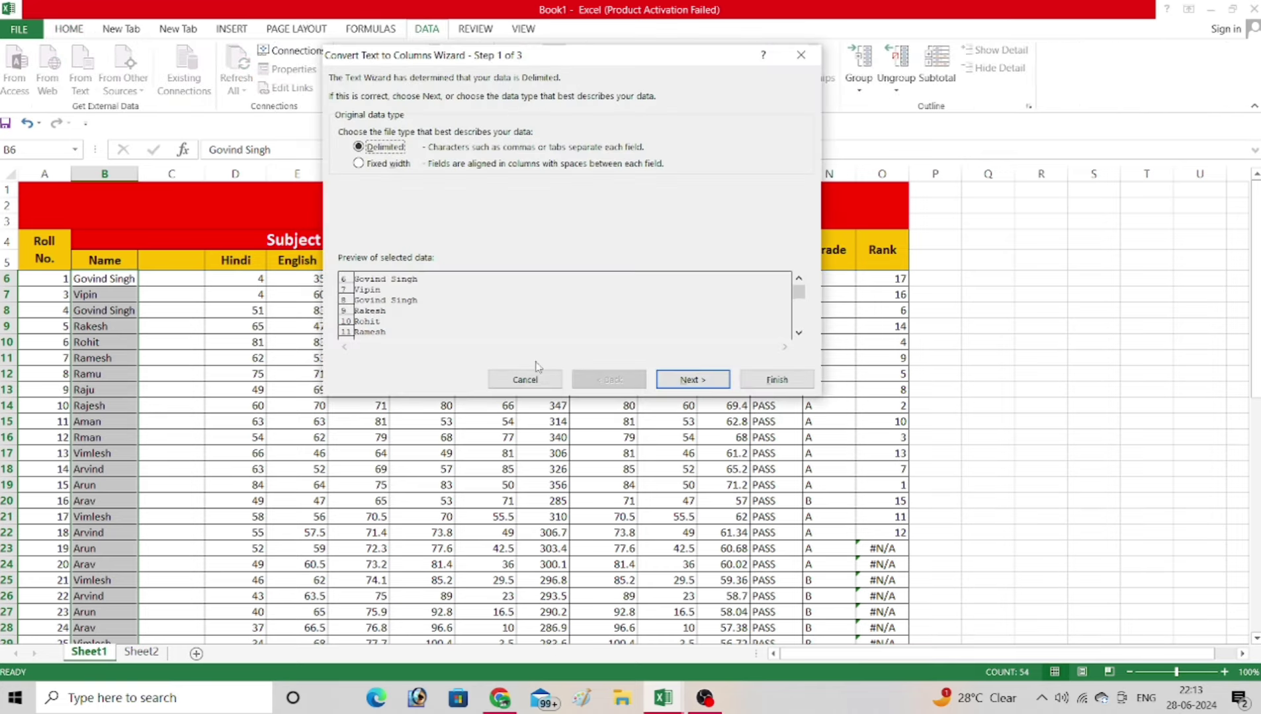
left_click(688, 380)
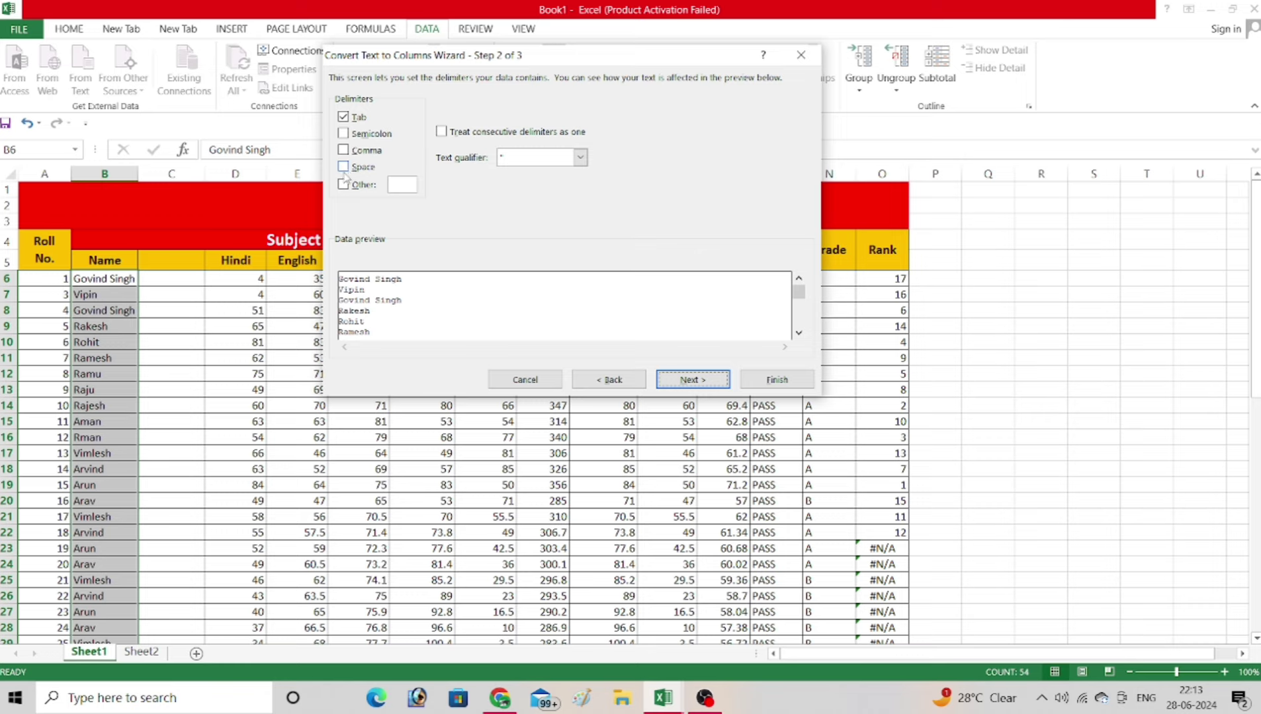
left_click(343, 167)
left_click(403, 188)
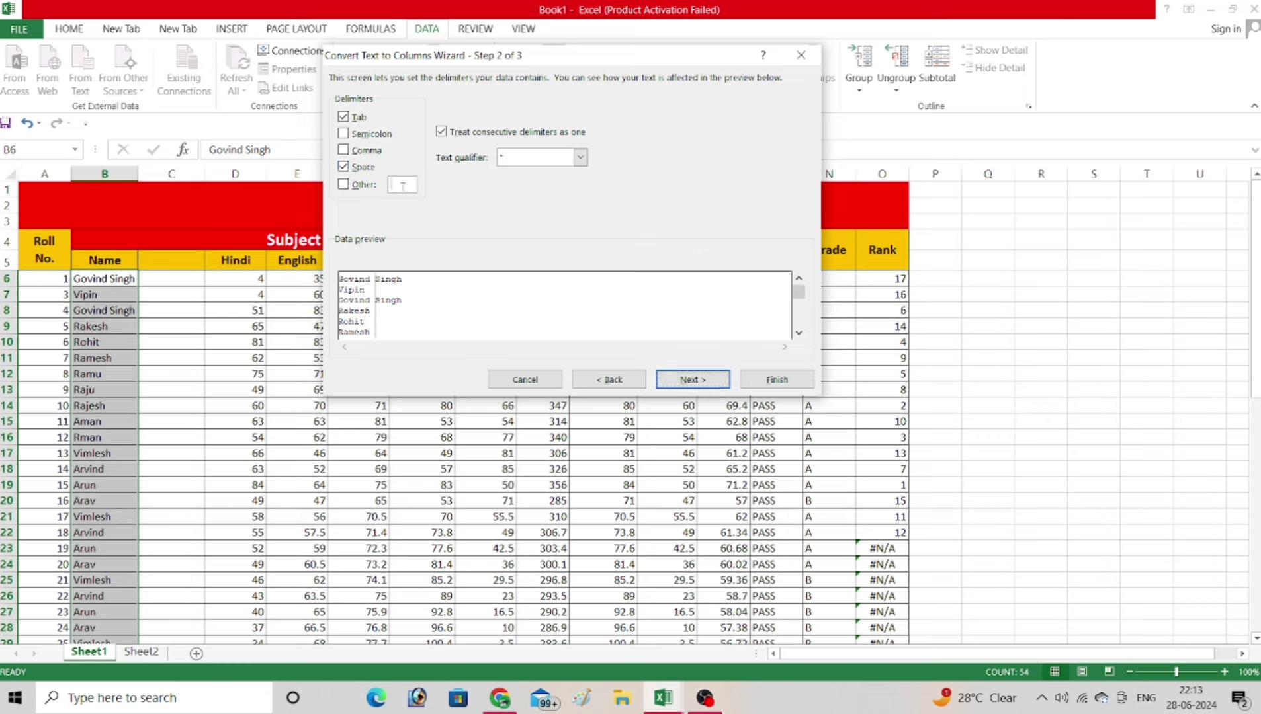
left_click(343, 184)
left_click(669, 380)
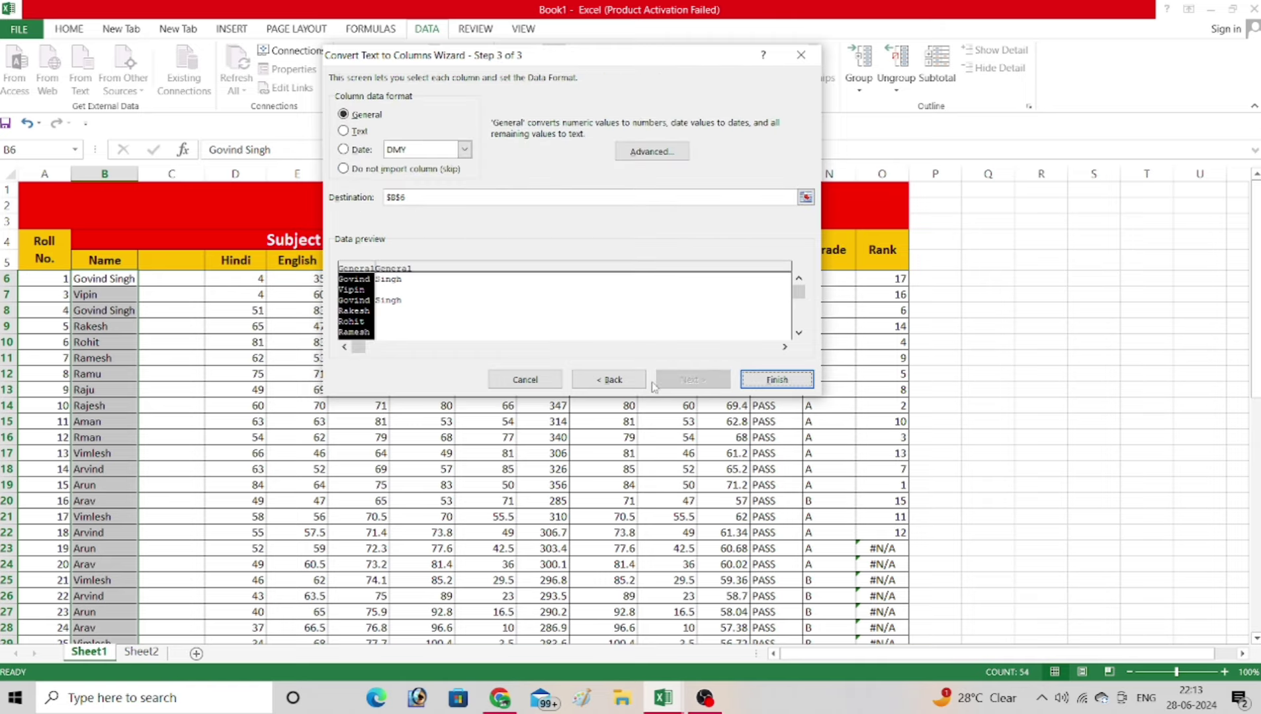
left_click(774, 389)
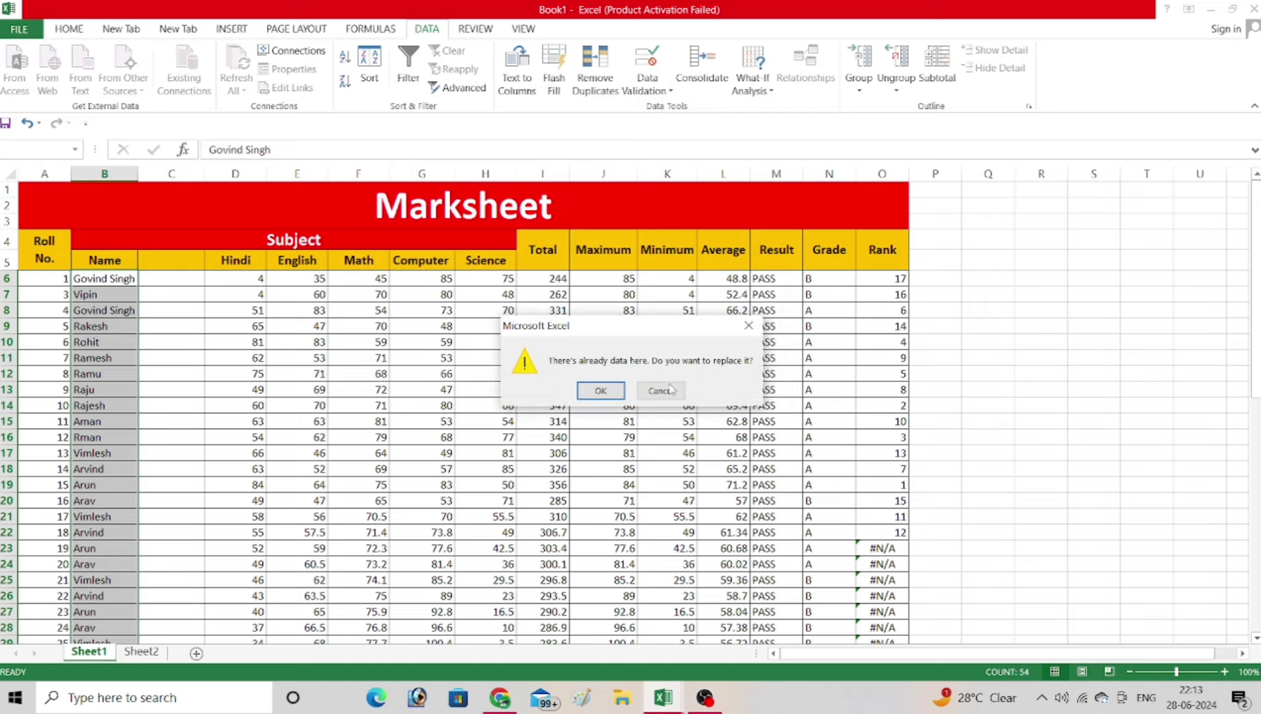
left_click(603, 391)
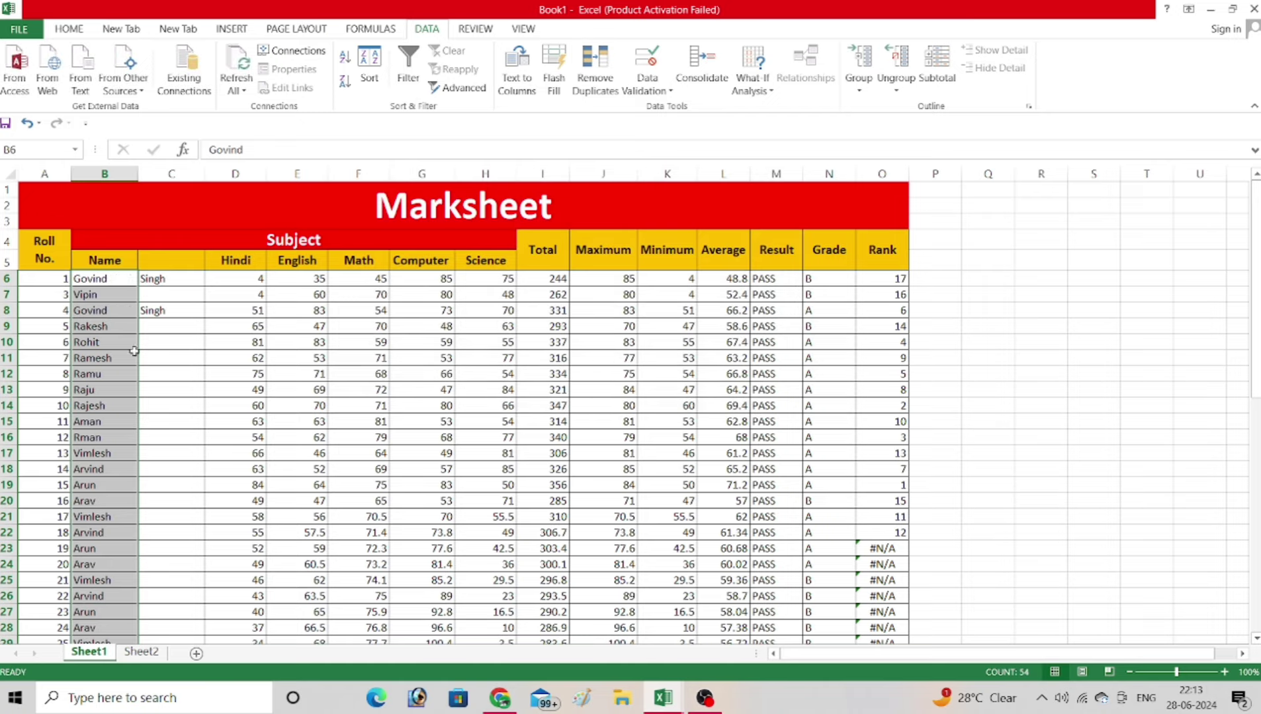
left_click(172, 173)
- Delete surname column C so Hindi sits beside first names like Govind
left_click(68, 29)
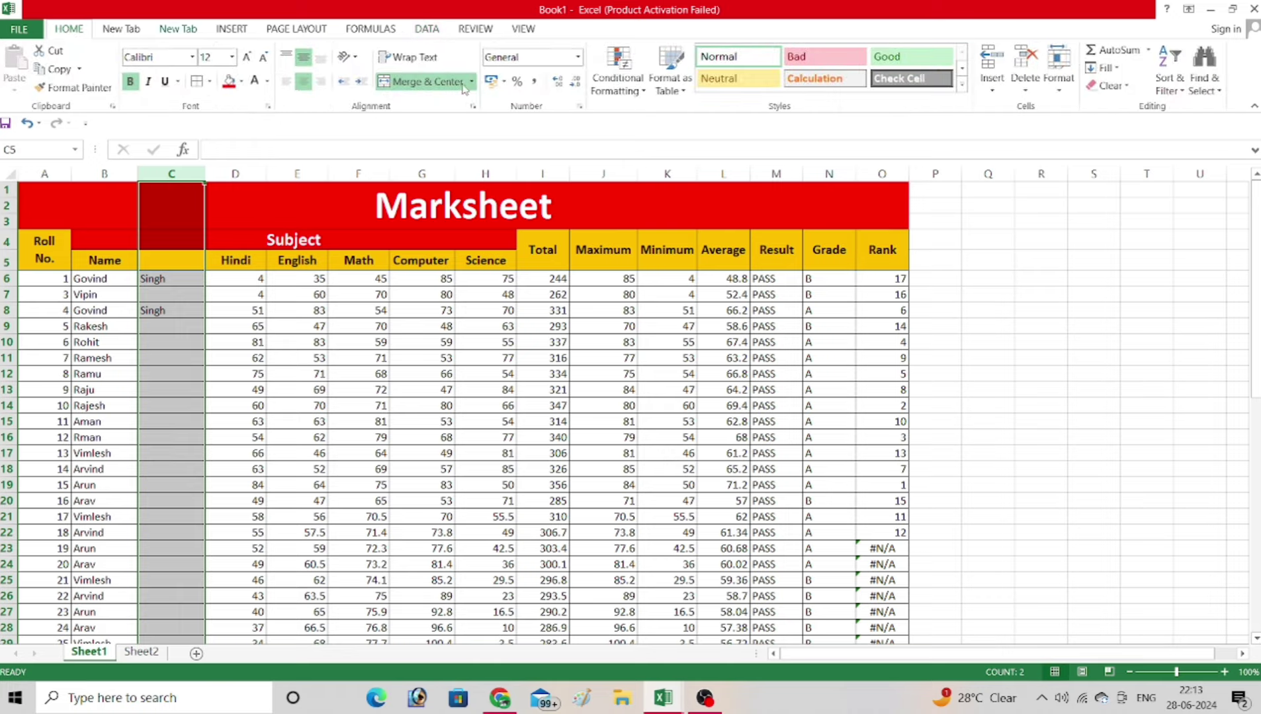
left_click(1024, 62)
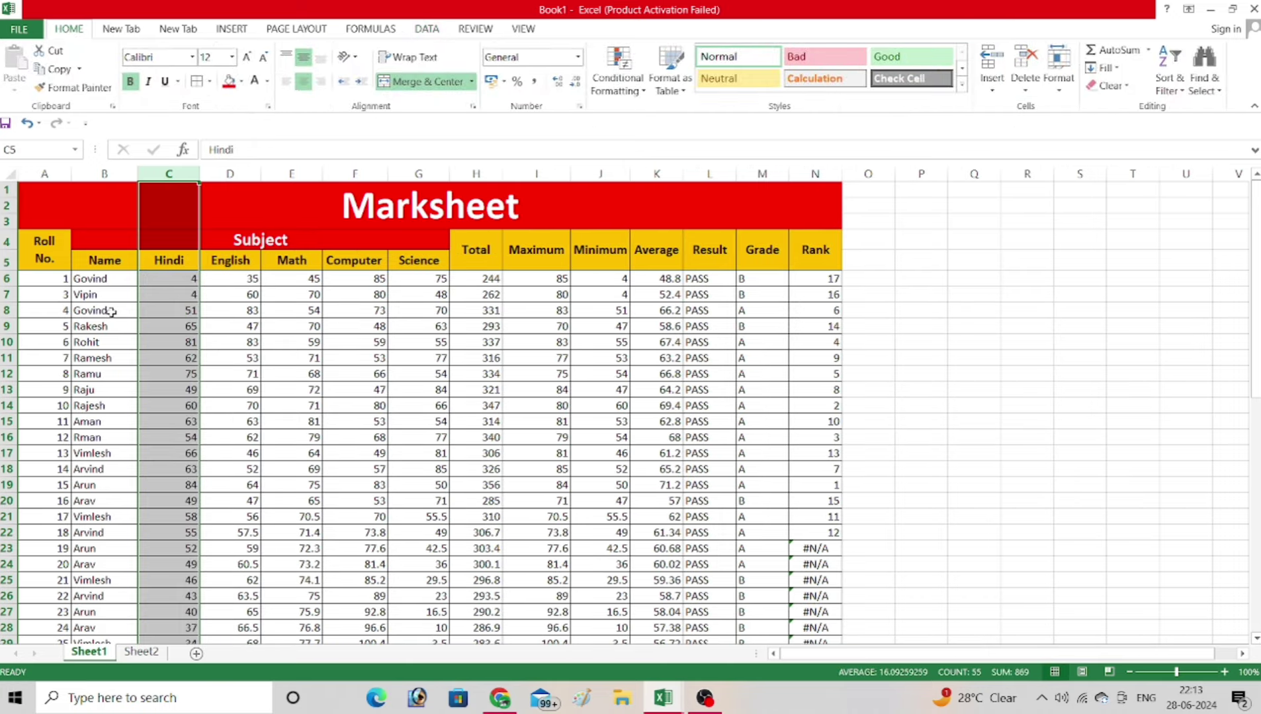
left_click(110, 278)
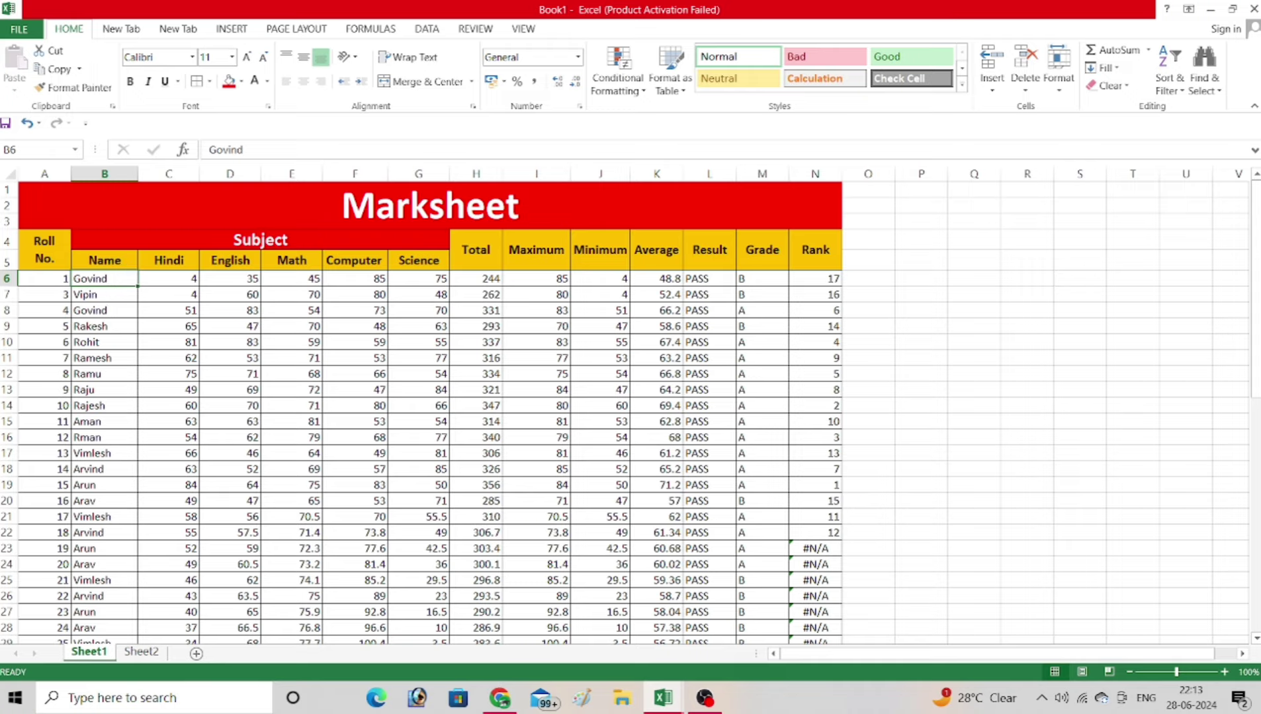
left_click(922, 291)
type("G")
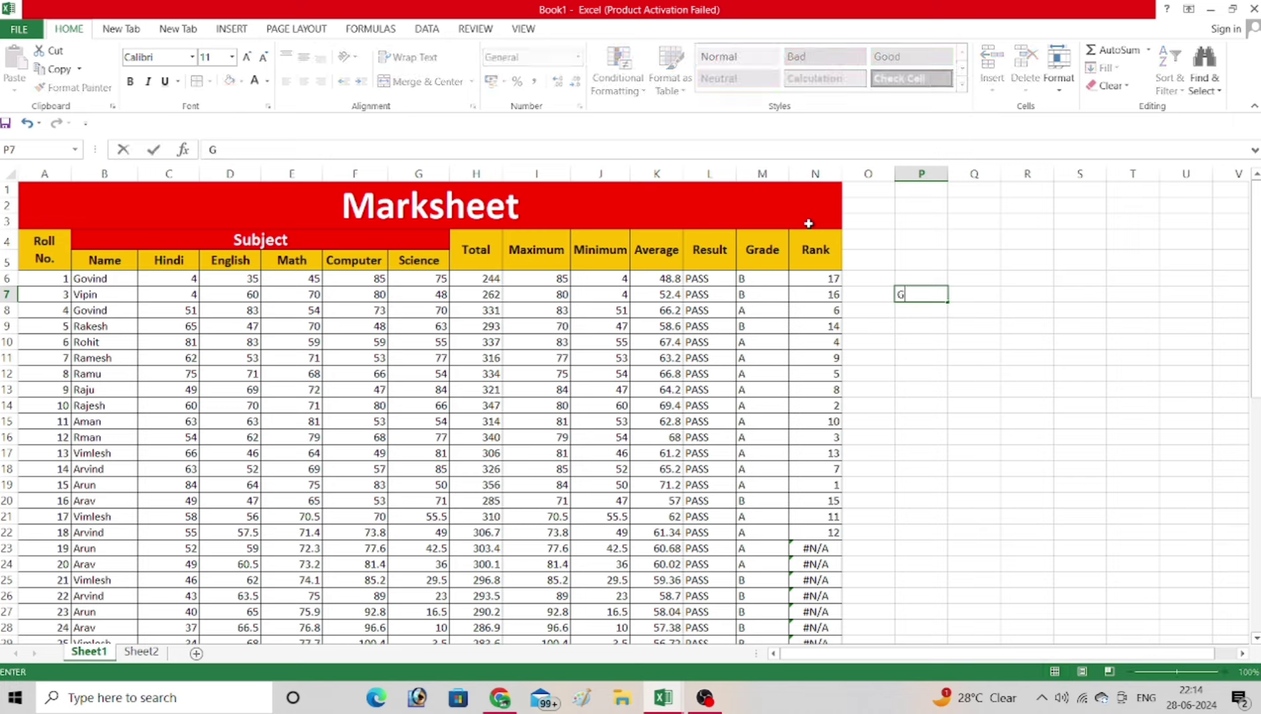
type("ovind S")
type("ingh Ta")
key("BackSpace")
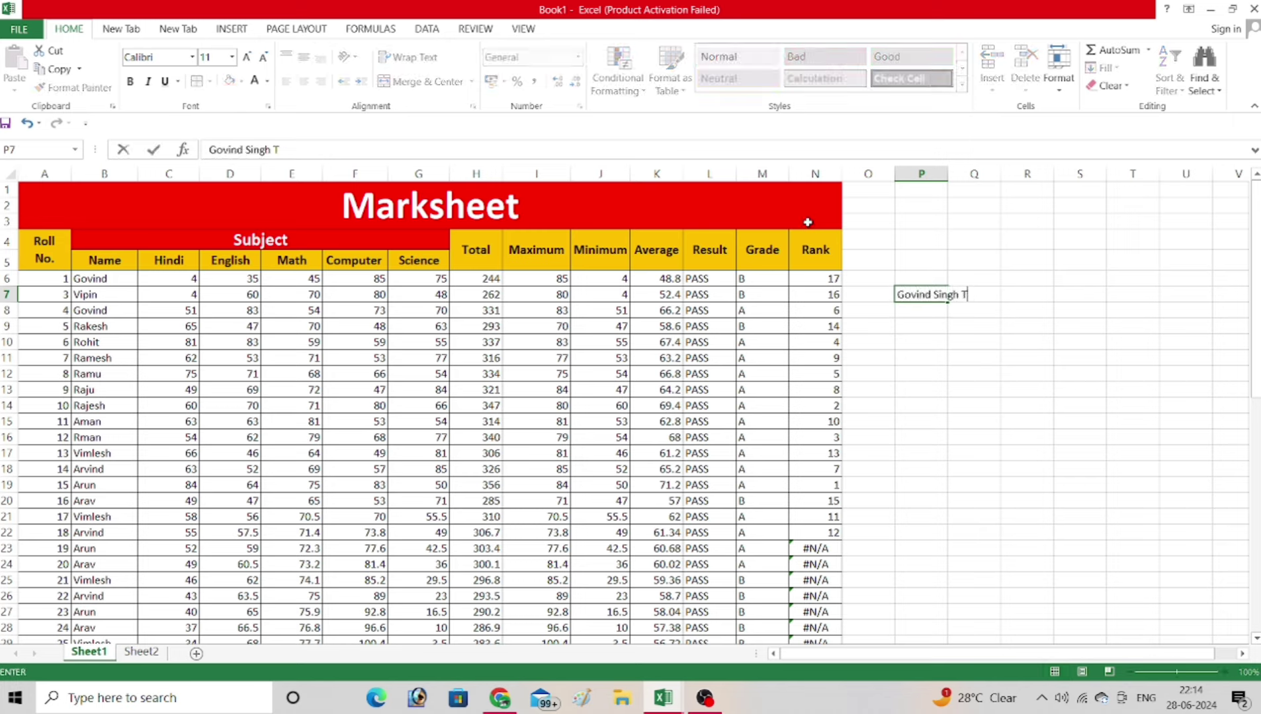
type("hakur")
key("Return")
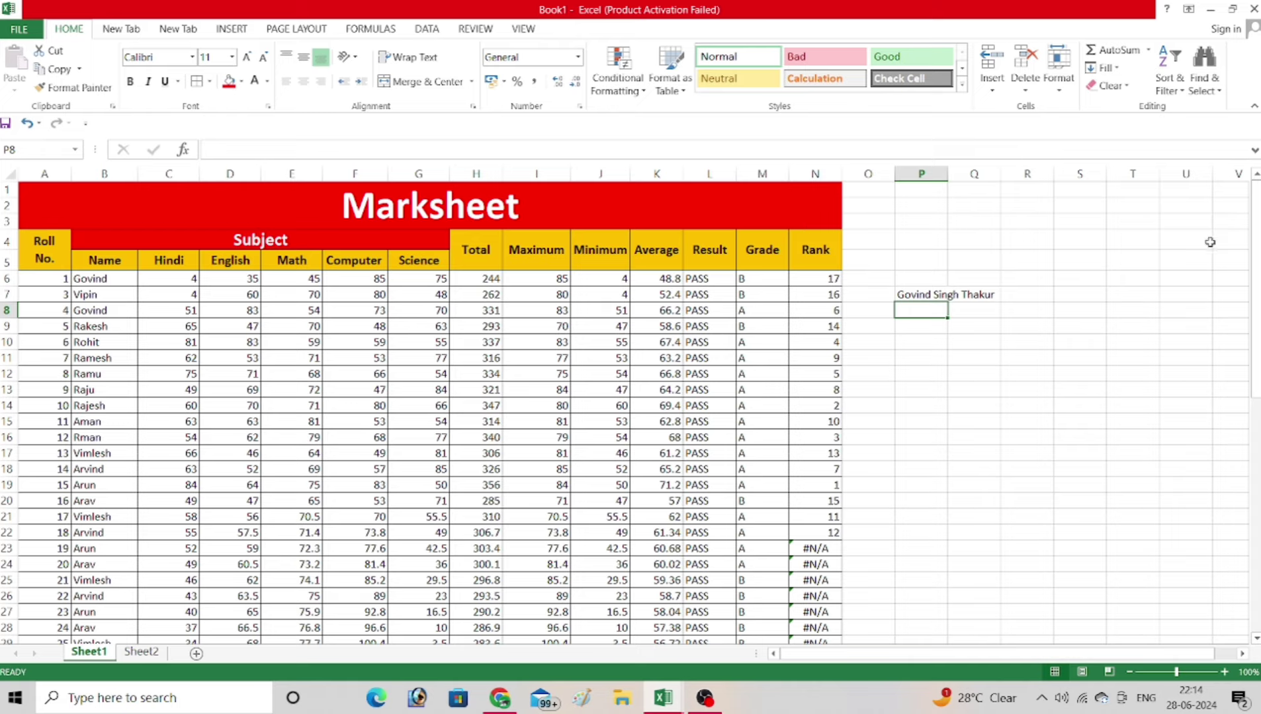
mouse_move(958, 173)
left_mouse_down()
mouse_move(959, 189)
mouse_move(1025, 205)
left_mouse_up()
left_click(967, 310)
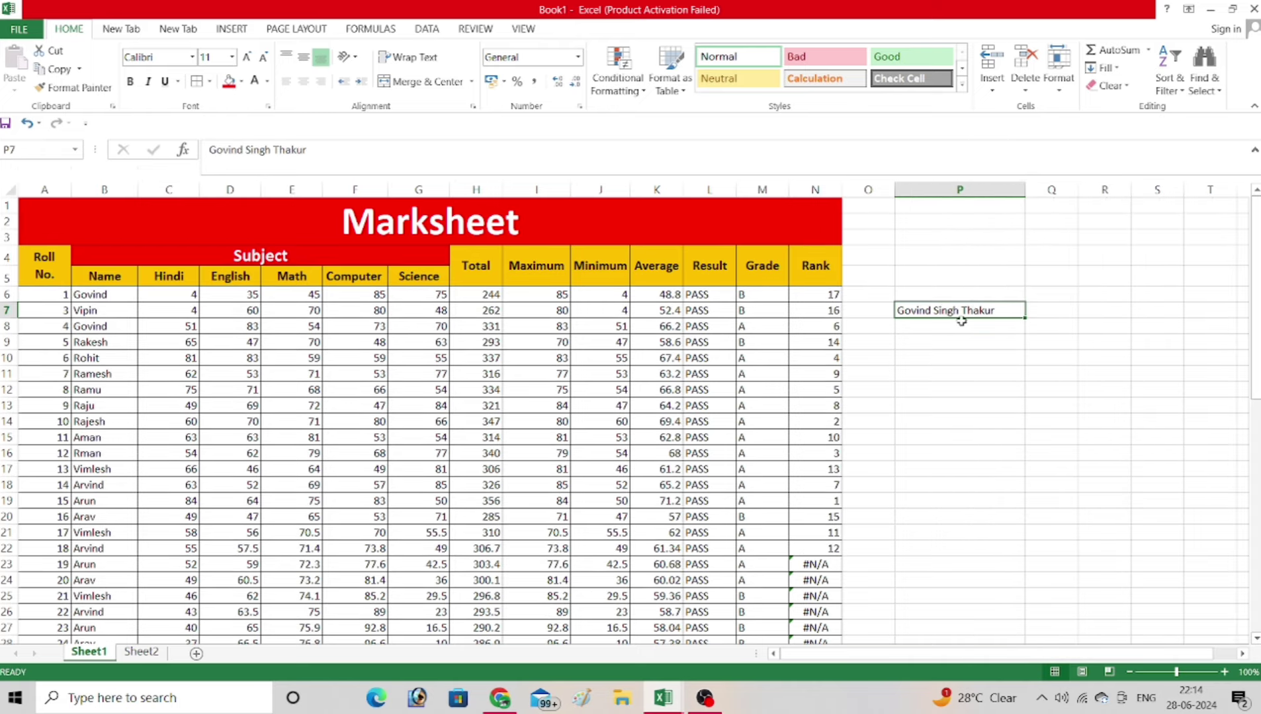
left_click(428, 27)
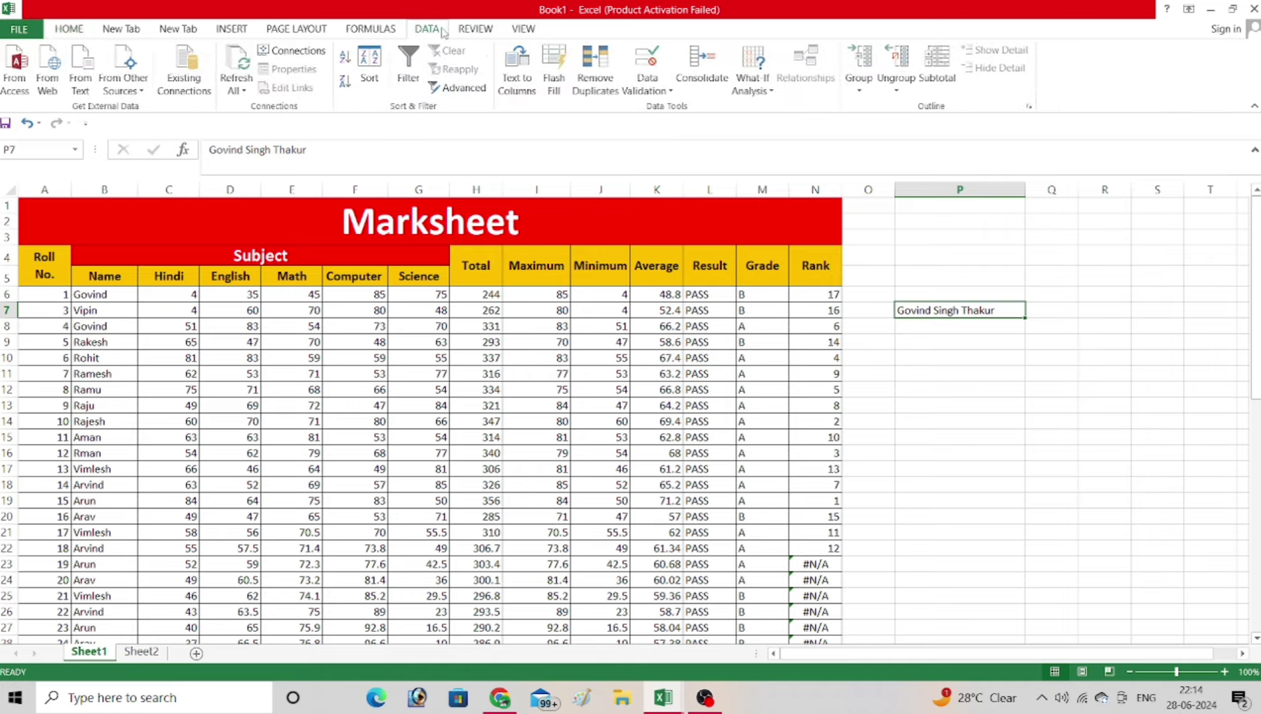
left_click(517, 96)
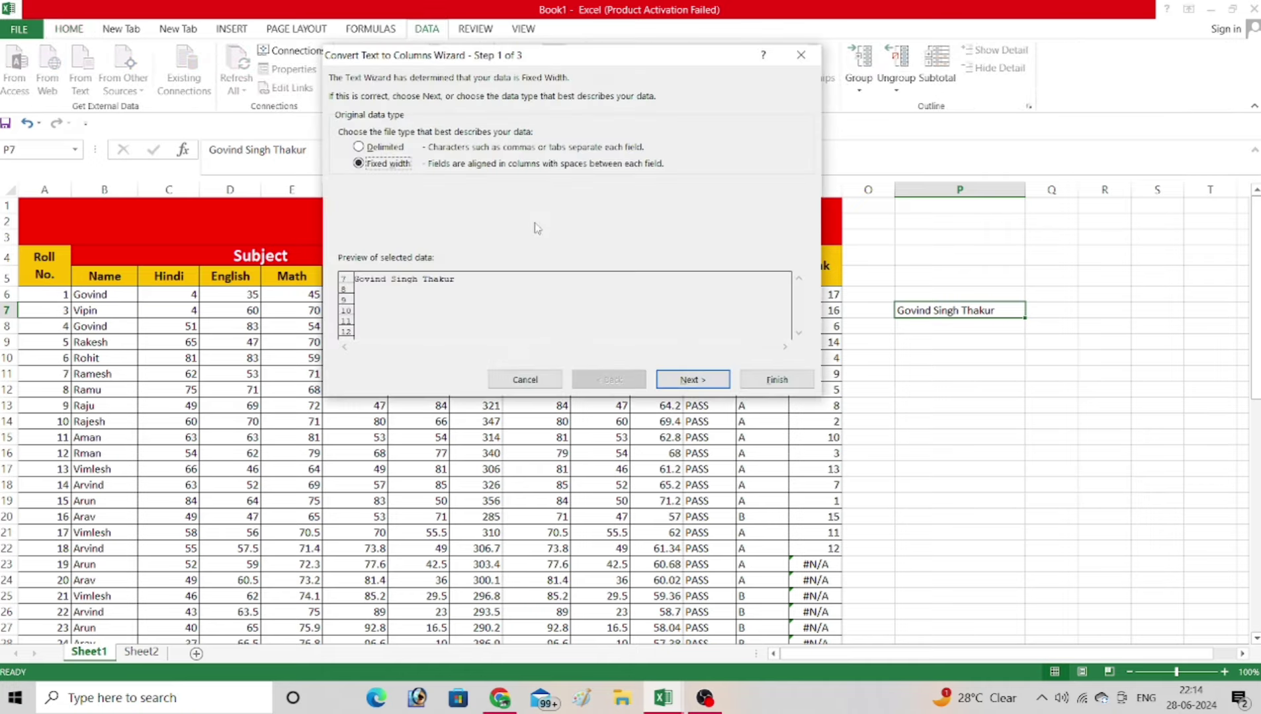
left_click_drag(539, 59, 380, 55)
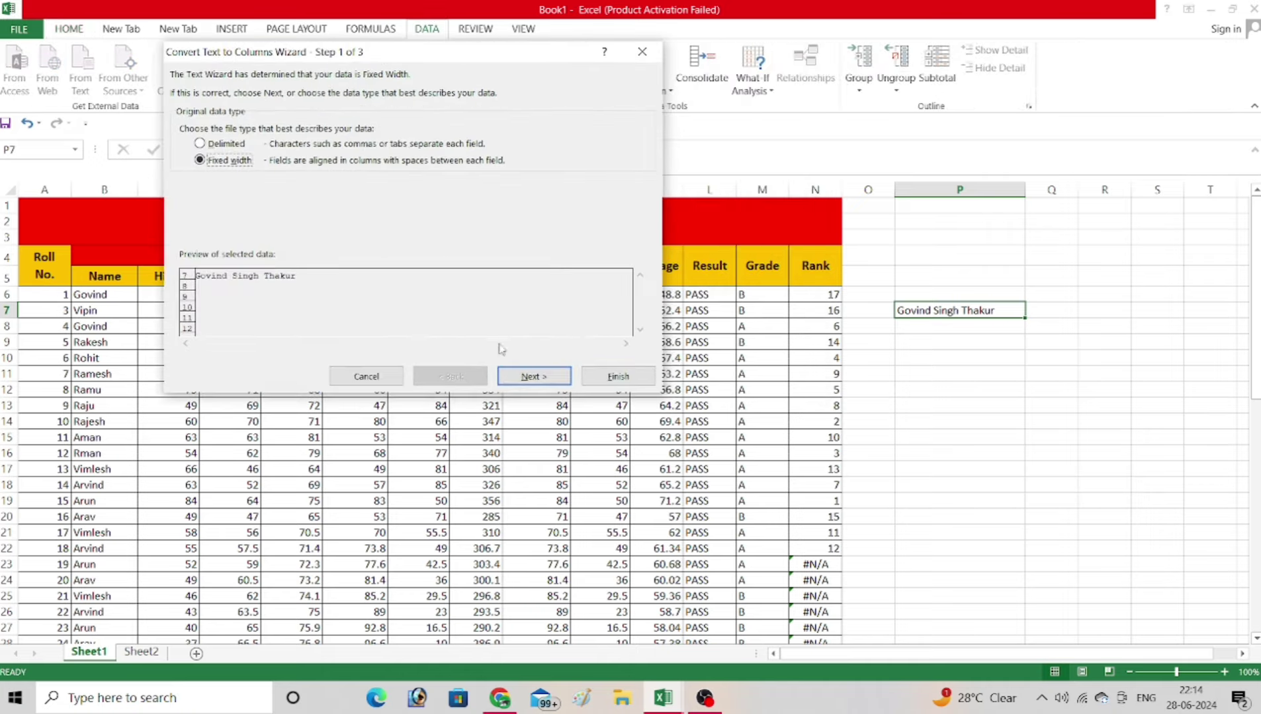
left_click(523, 377)
left_click(617, 376)
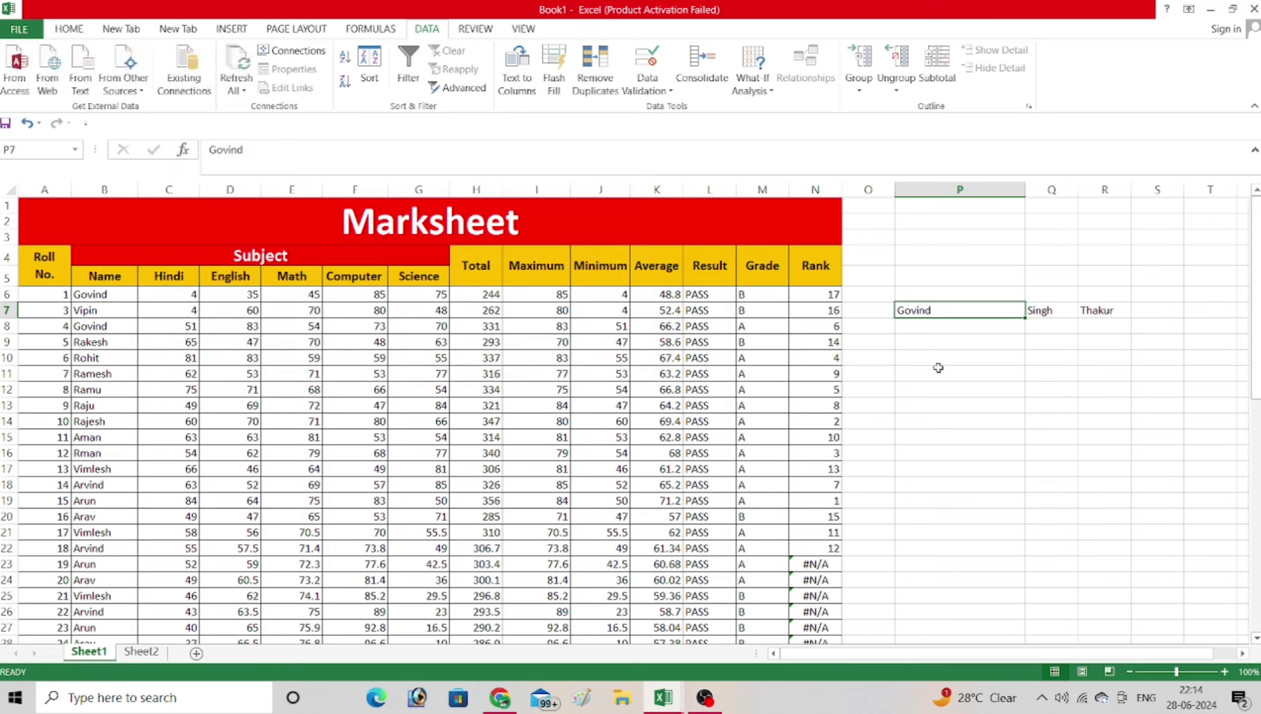